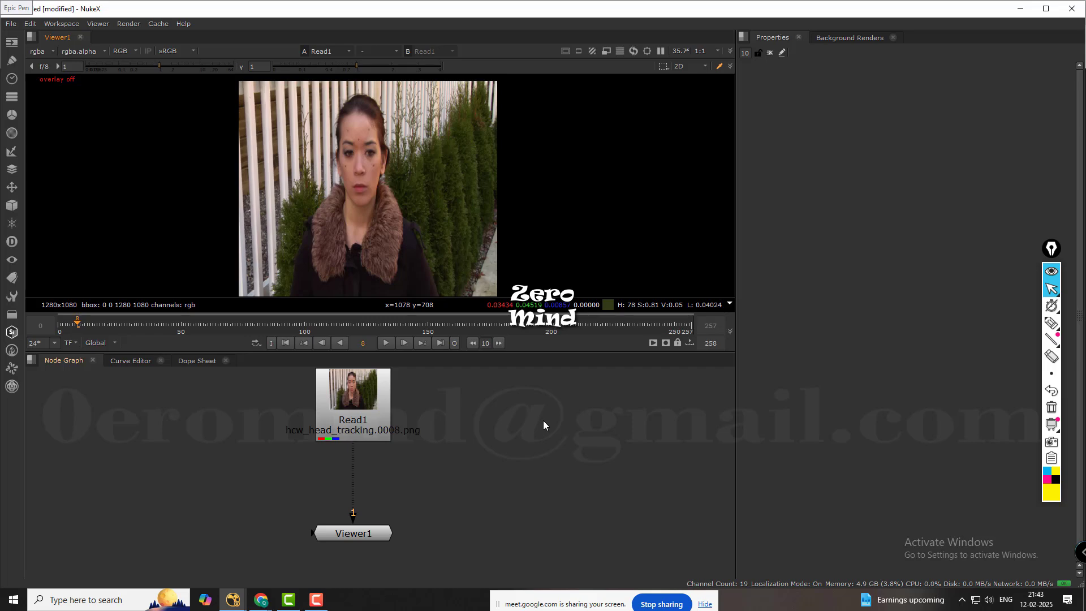
# Examine the tracking marks on the face and compare the Read1 format with the full size format in the project settings.
pyautogui.scroll(5, 318, 136)
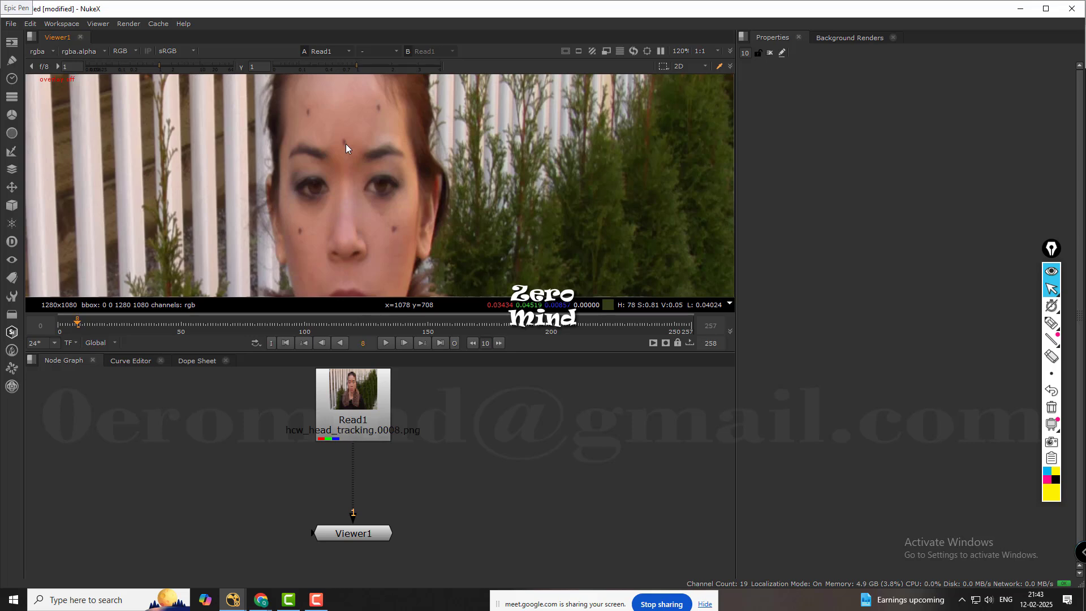
pyautogui.moveTo(434, 465); pyautogui.dragTo(437, 453, button='middle')
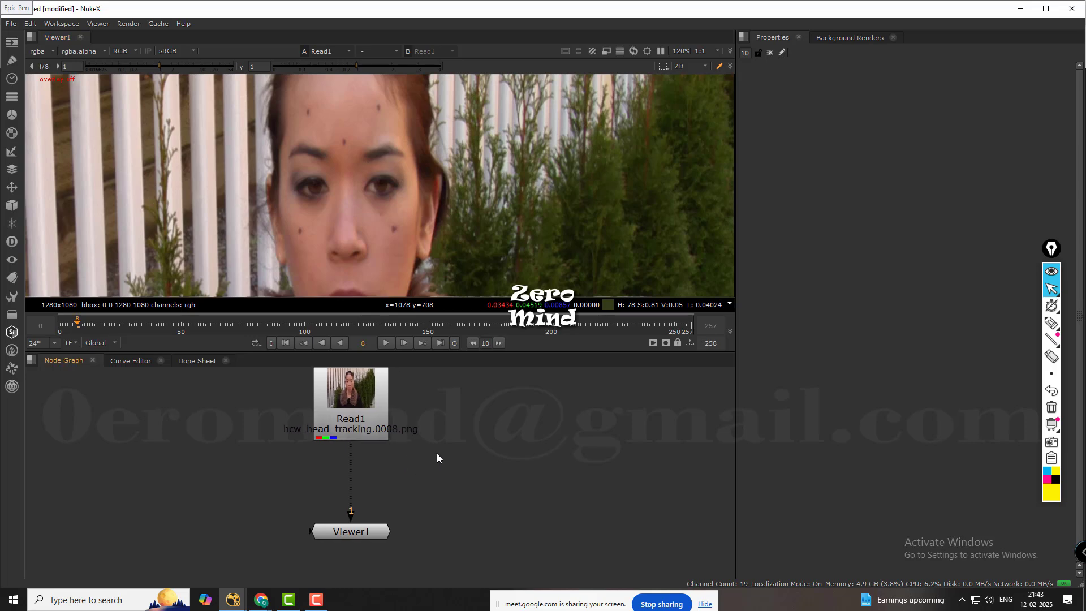
pyautogui.press('f')
pyautogui.doubleClick(380, 436)
pyautogui.scroll(-5, 488, 201)
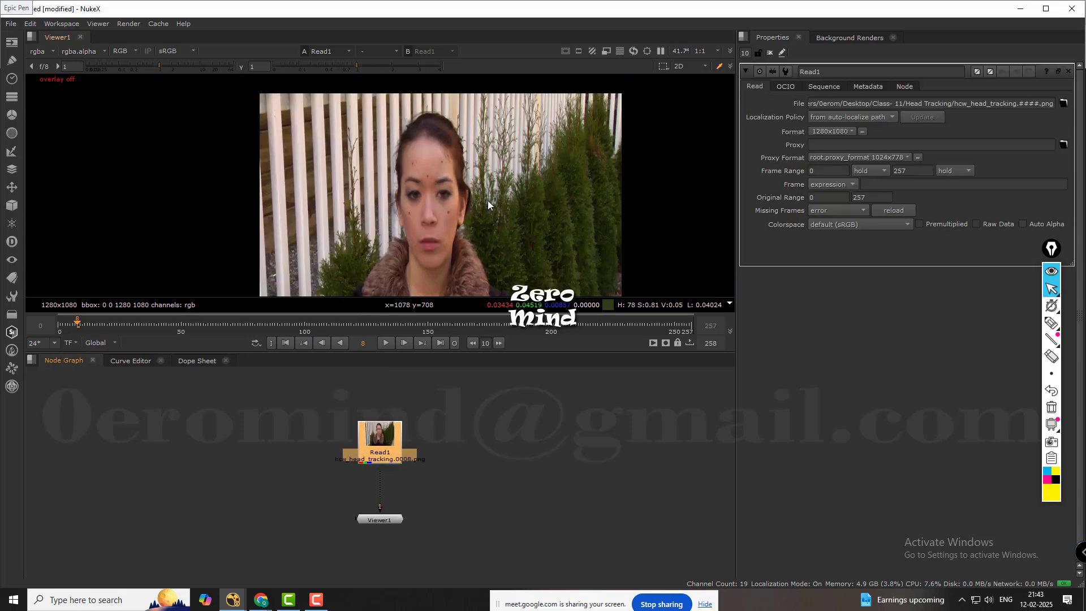
pyautogui.scroll(-3, 490, 197)
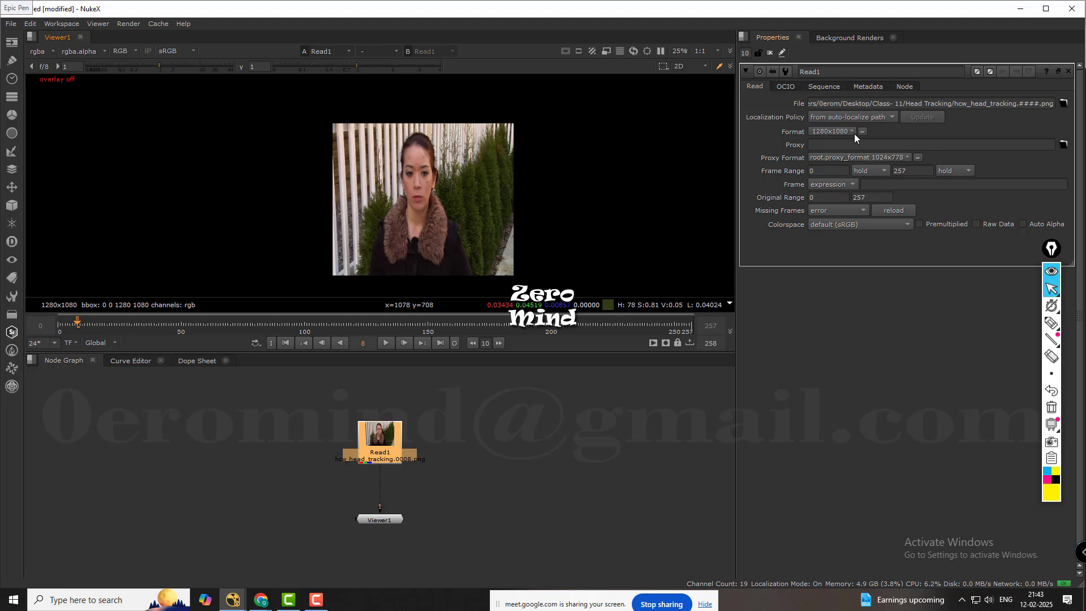
pyautogui.click(666, 457)
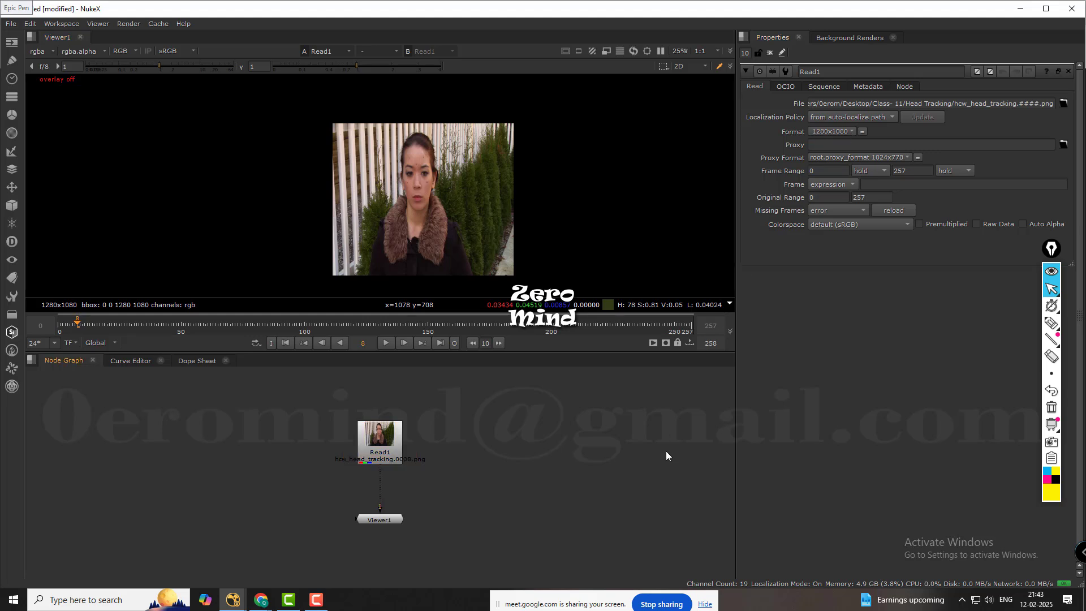
pyautogui.press('s')
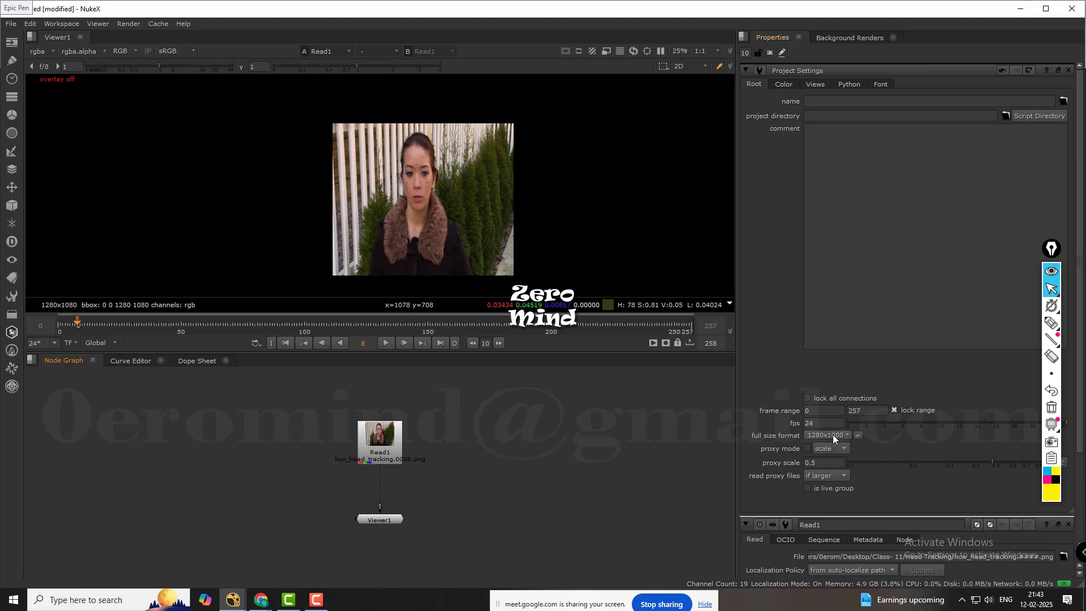
# Add a Tracker node, show its track list, and insert it between Read1 and Viewer1.
pyautogui.scroll(5, 554, 452)
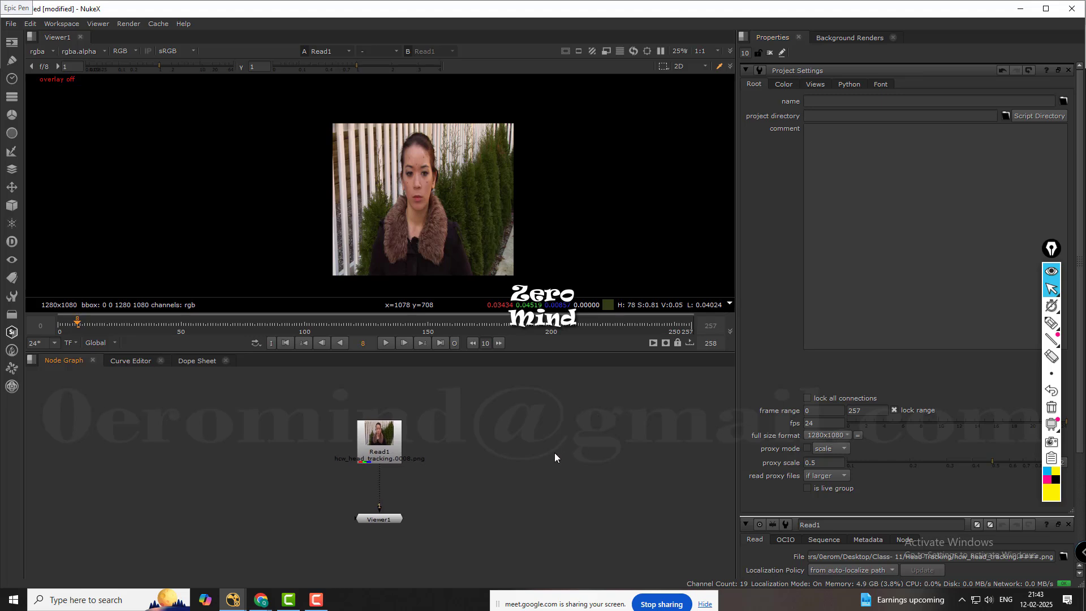
pyautogui.scroll(2, 469, 444)
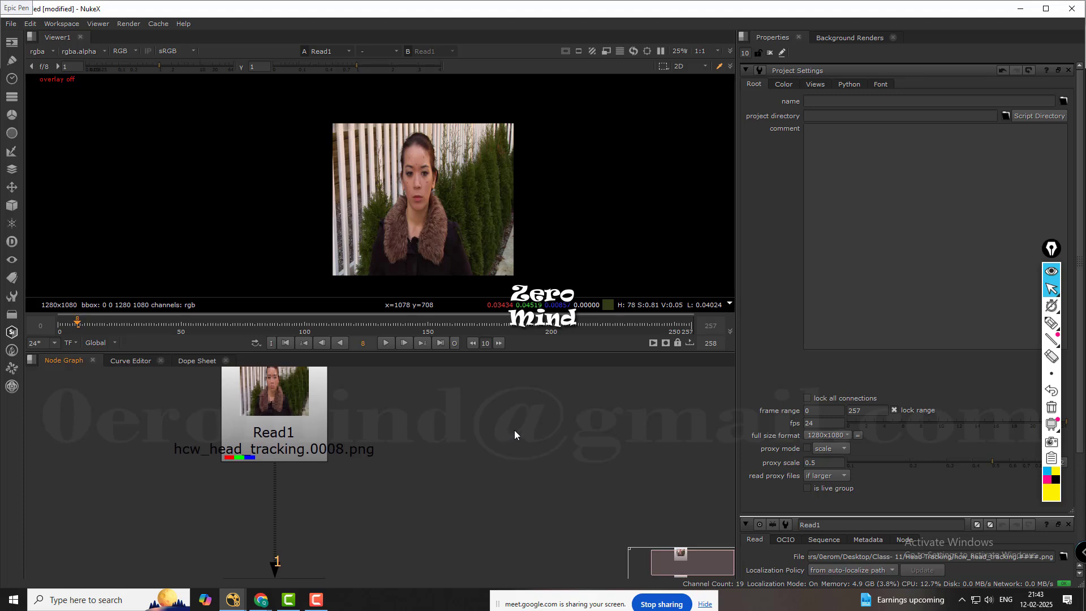
pyautogui.press('Tab')
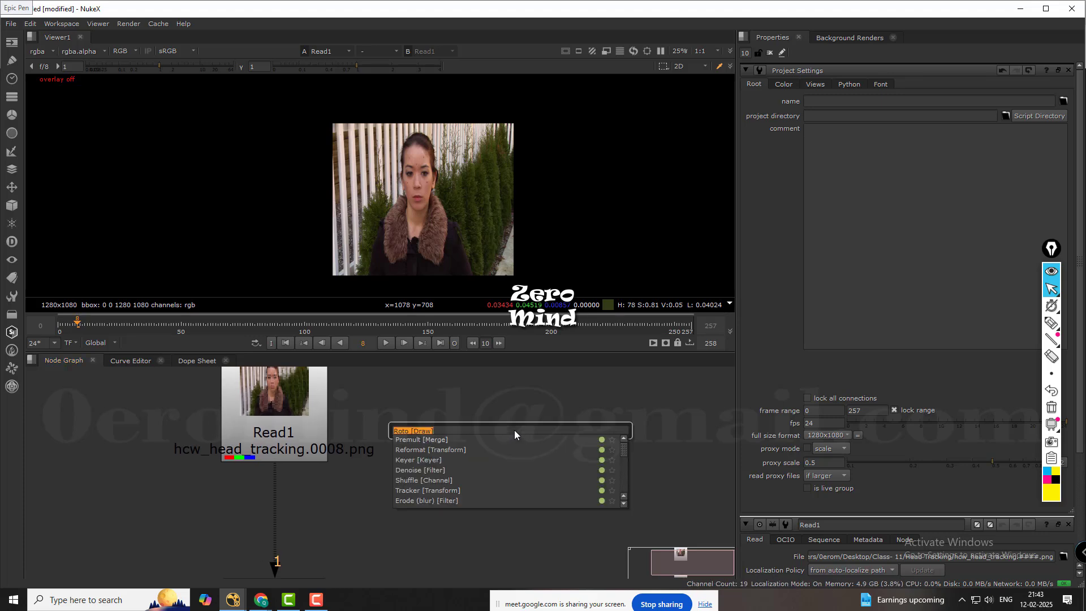
pyautogui.write('TRAKER')
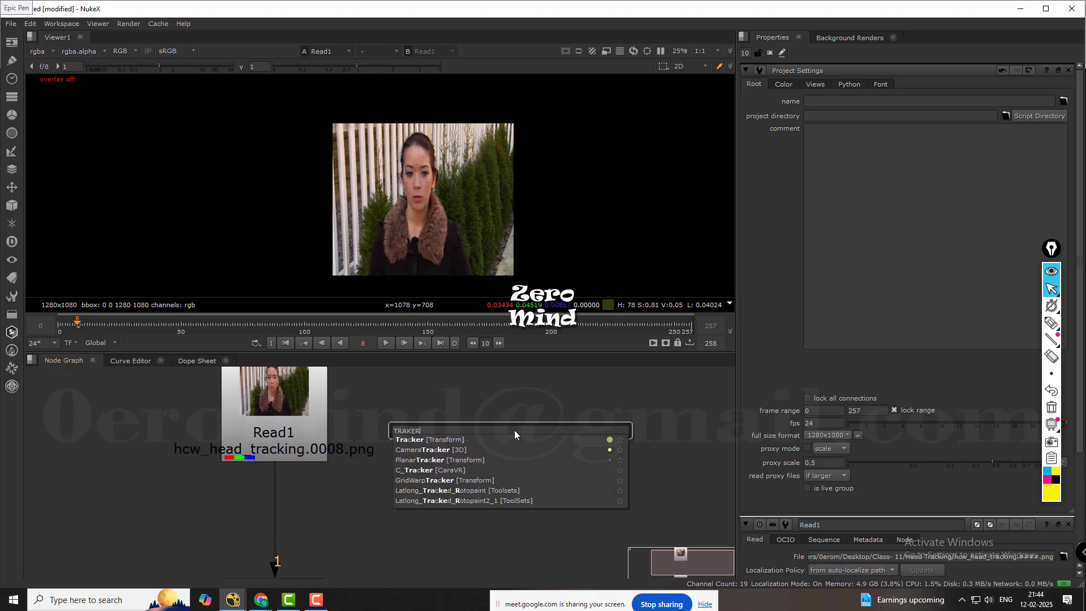
pyautogui.click(443, 439)
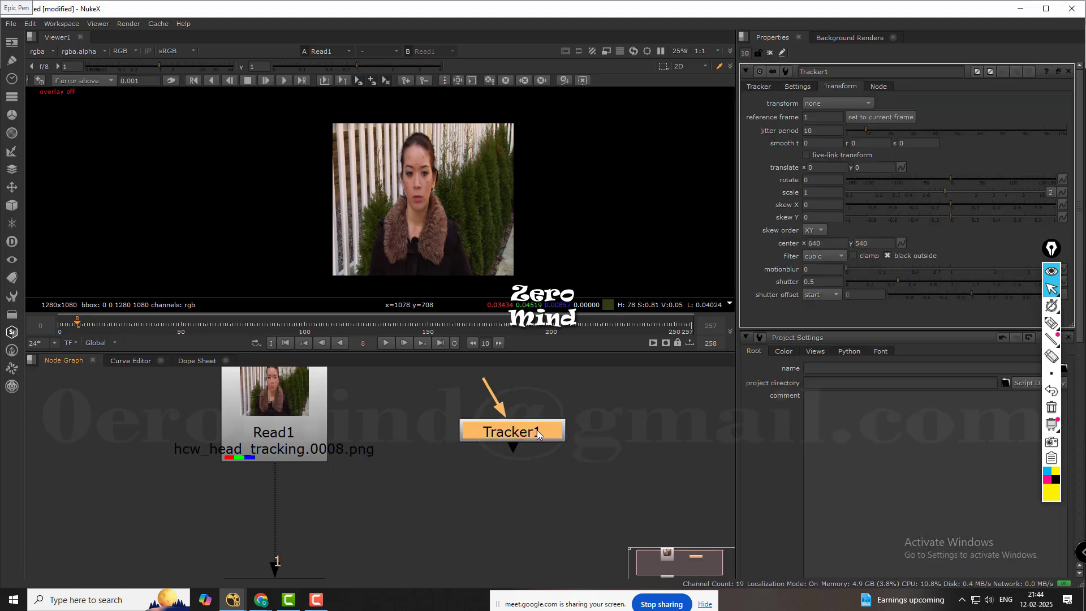
pyautogui.moveTo(538, 430); pyautogui.dragTo(537, 446)
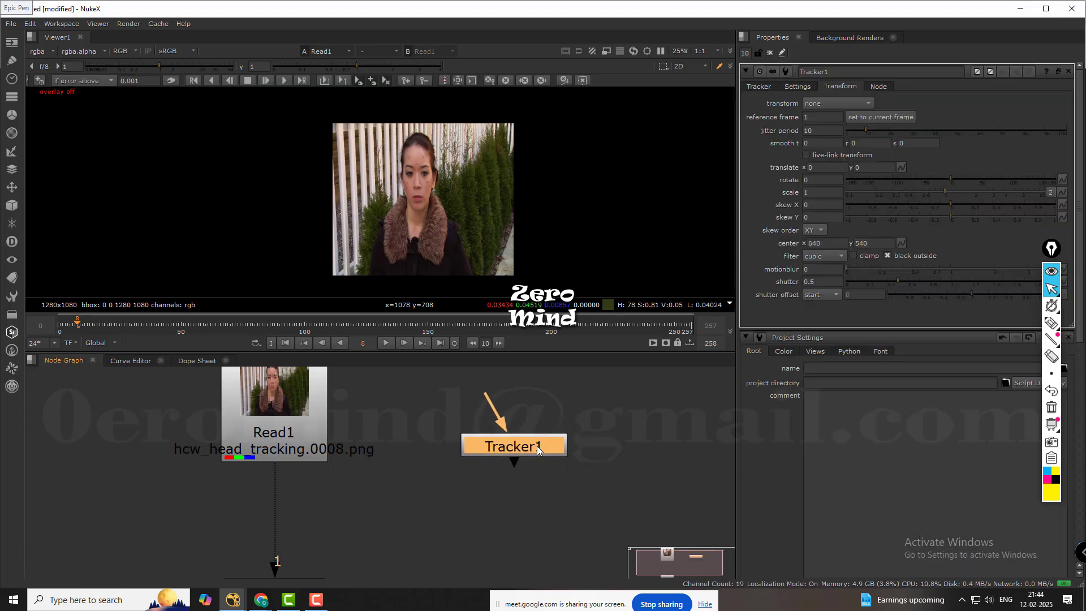
pyautogui.click(759, 87)
pyautogui.moveTo(534, 440); pyautogui.dragTo(294, 533)
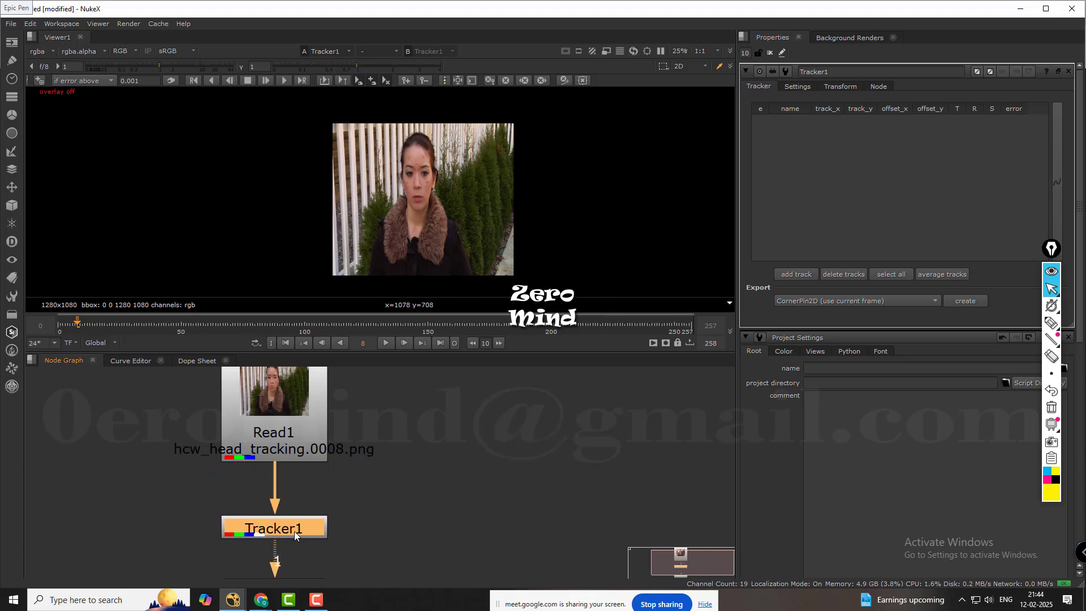
# Move Tracker1 and Read1 slightly upward to space out the node chain above Viewer1.
pyautogui.scroll(-3, 395, 474)
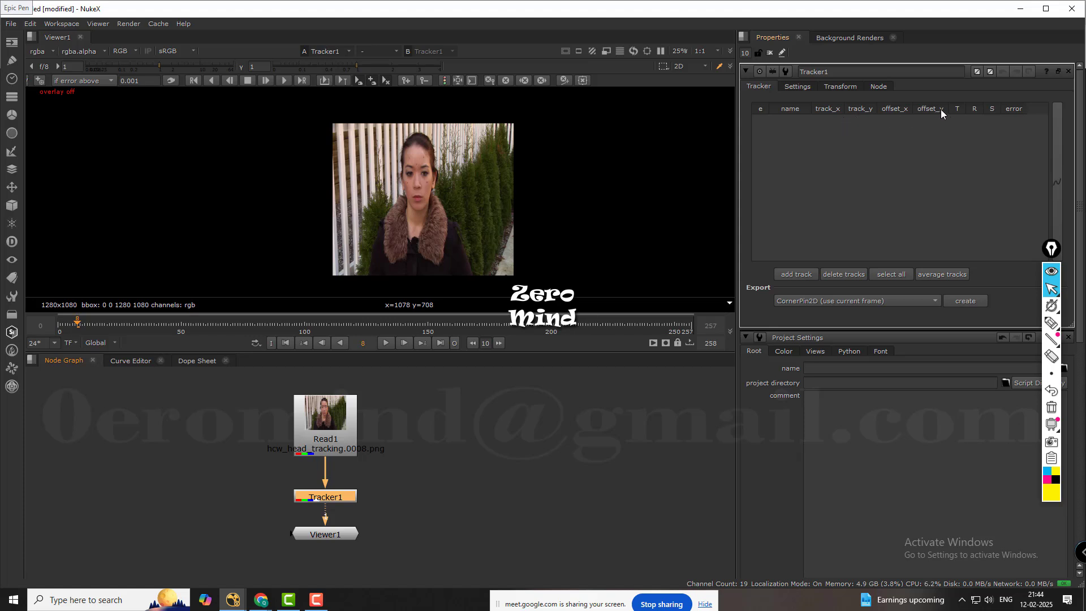
pyautogui.moveTo(349, 496); pyautogui.dragTo(349, 484)
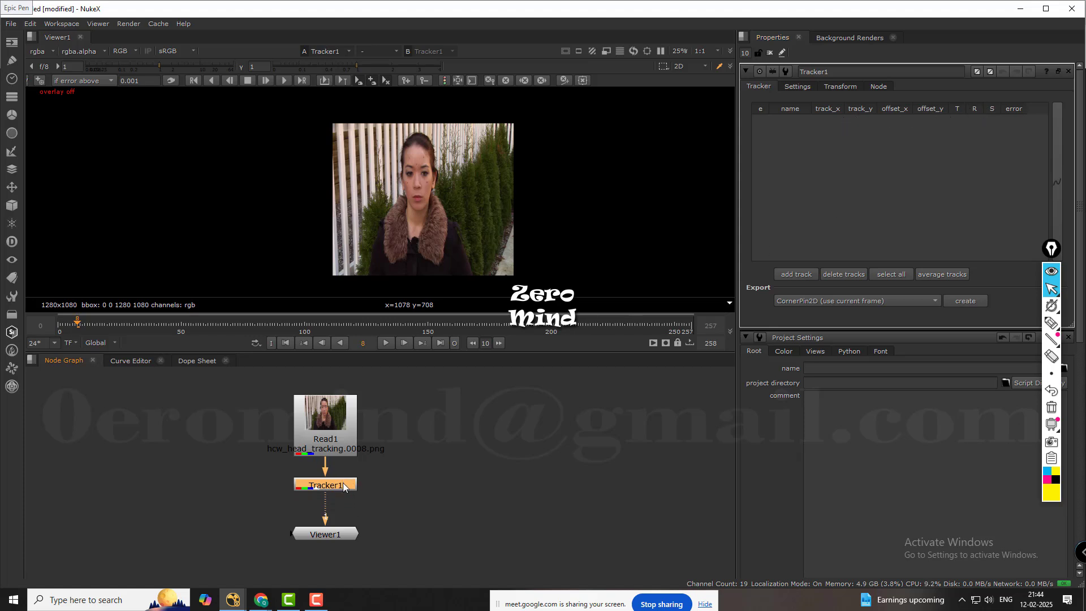
pyautogui.click(345, 442)
pyautogui.moveTo(345, 442); pyautogui.dragTo(345, 433)
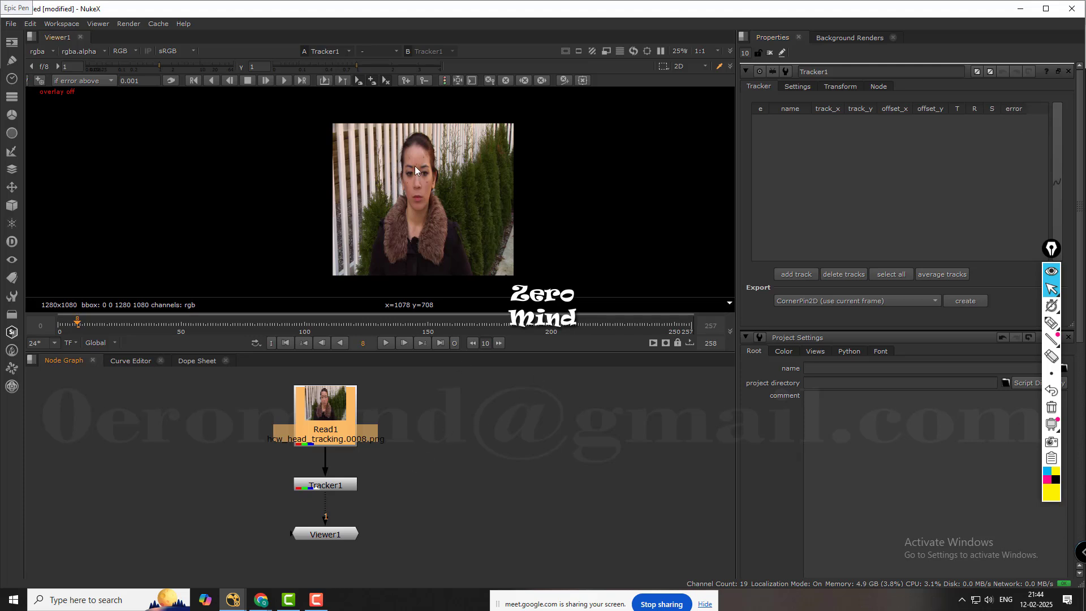
# Add a track point on the dark mark between the eyebrows at frame 8.
pyautogui.scroll(5, 435, 164)
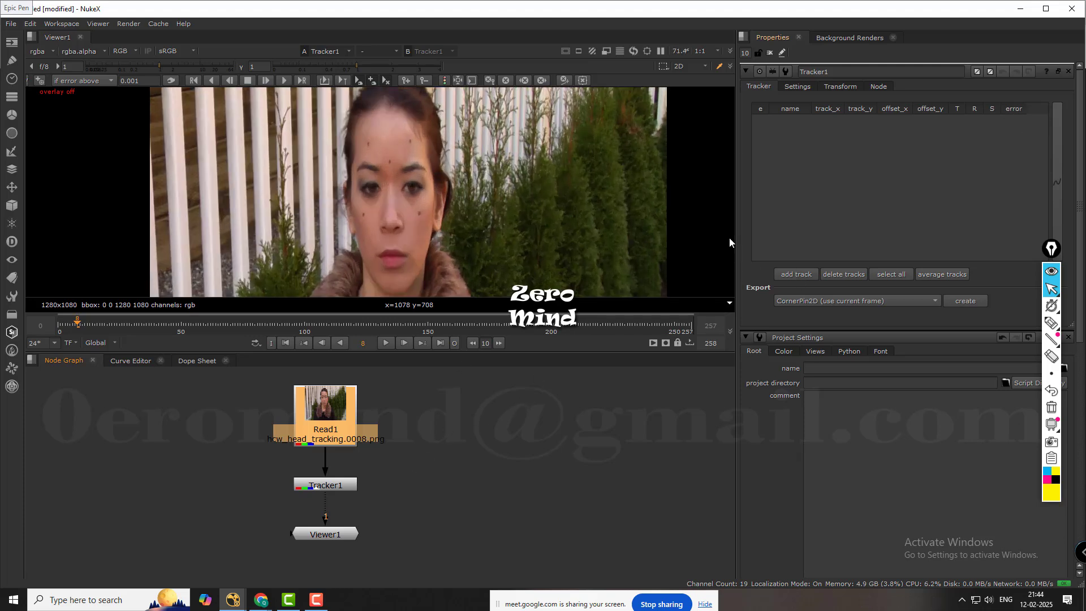
pyautogui.scroll(4, 376, 148)
pyautogui.moveTo(378, 162); pyautogui.dragTo(375, 168, button='middle')
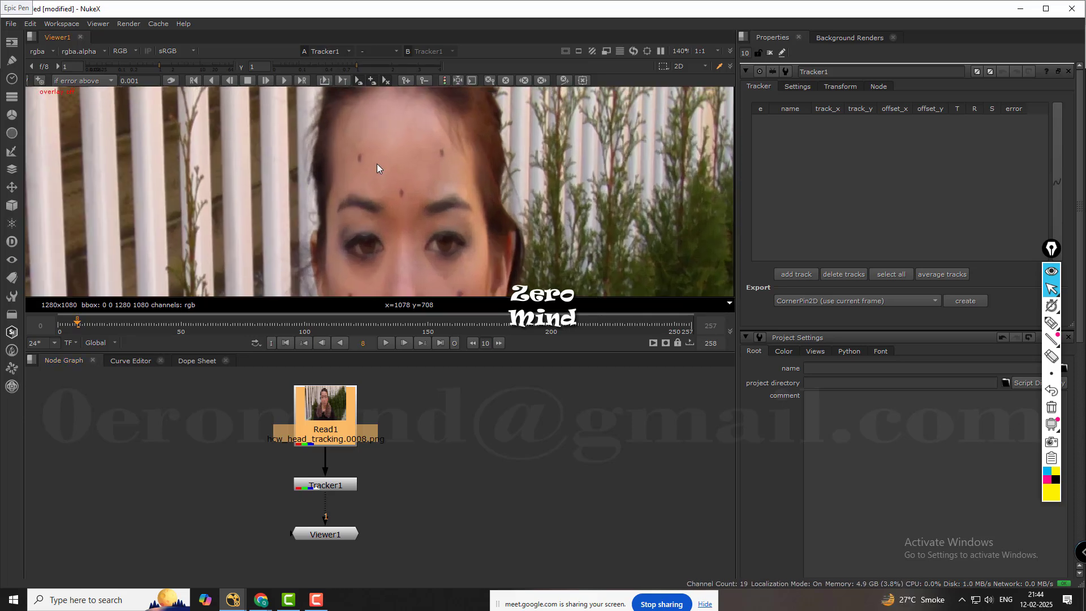
pyautogui.scroll(5, 378, 164)
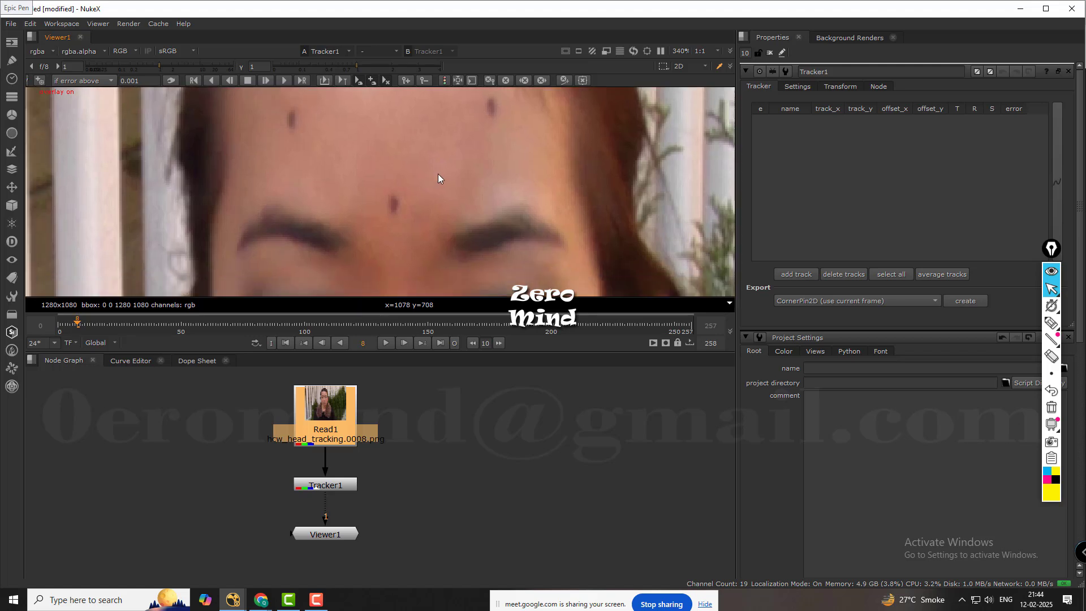
pyautogui.moveTo(438, 174); pyautogui.dragTo(429, 174, button='middle')
pyautogui.hotkey('alt', 'shift')
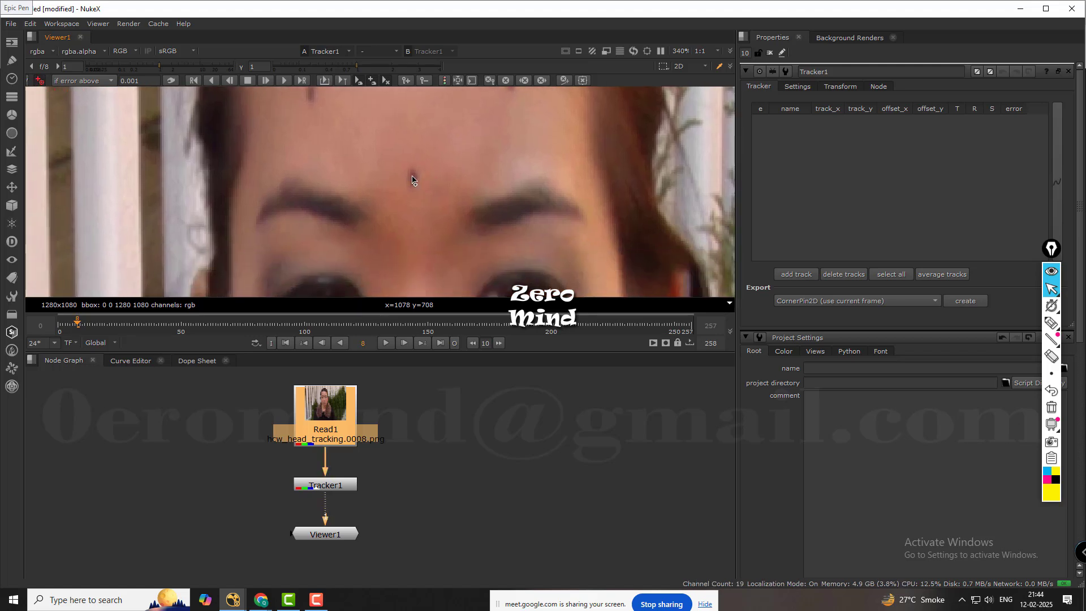
pyautogui.keyDown('ctrl'); pyautogui.keyDown('alt'); pyautogui.click(412, 178); pyautogui.keyUp('alt'); pyautogui.keyUp('ctrl')
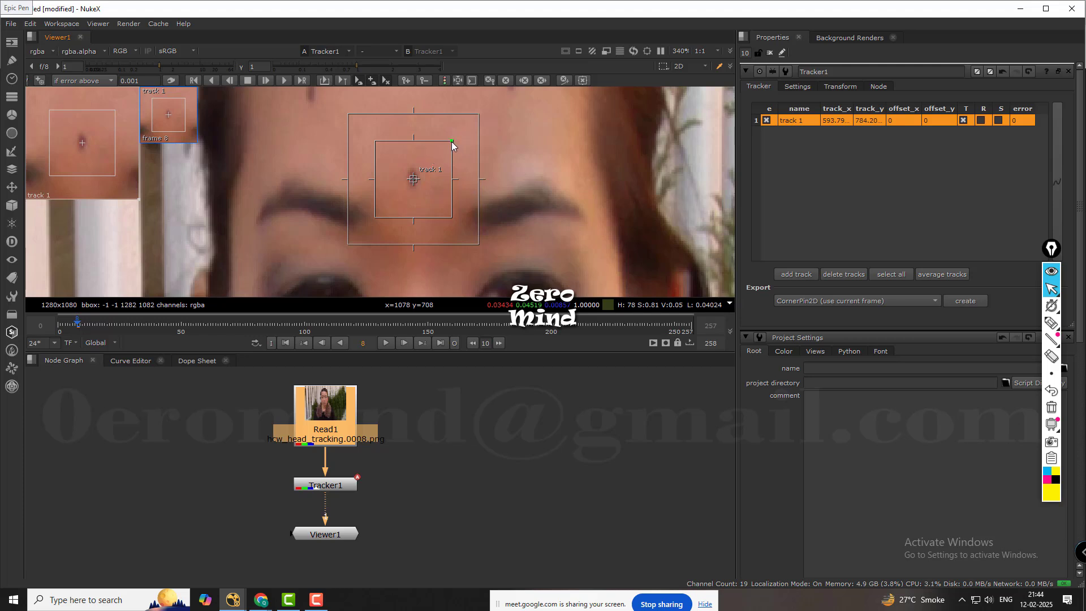
# Shrink track 1's pattern box tightly around the mark and leave a larger search area around it.
pyautogui.moveTo(451, 141); pyautogui.dragTo(425, 175)
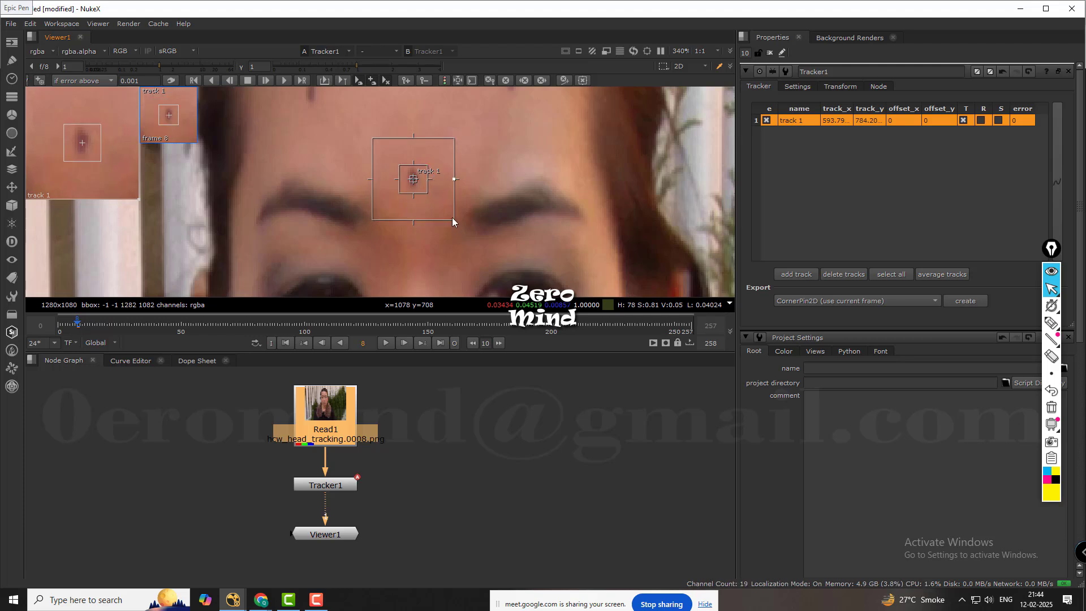
pyautogui.moveTo(453, 219); pyautogui.dragTo(431, 197)
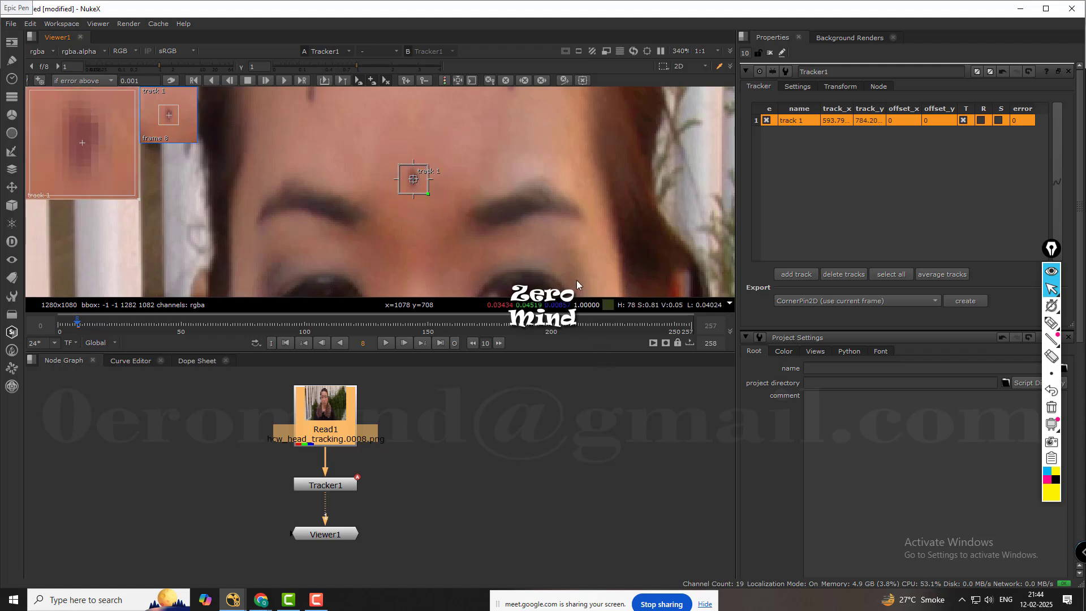
pyautogui.hotkey('ctrl', 'z')
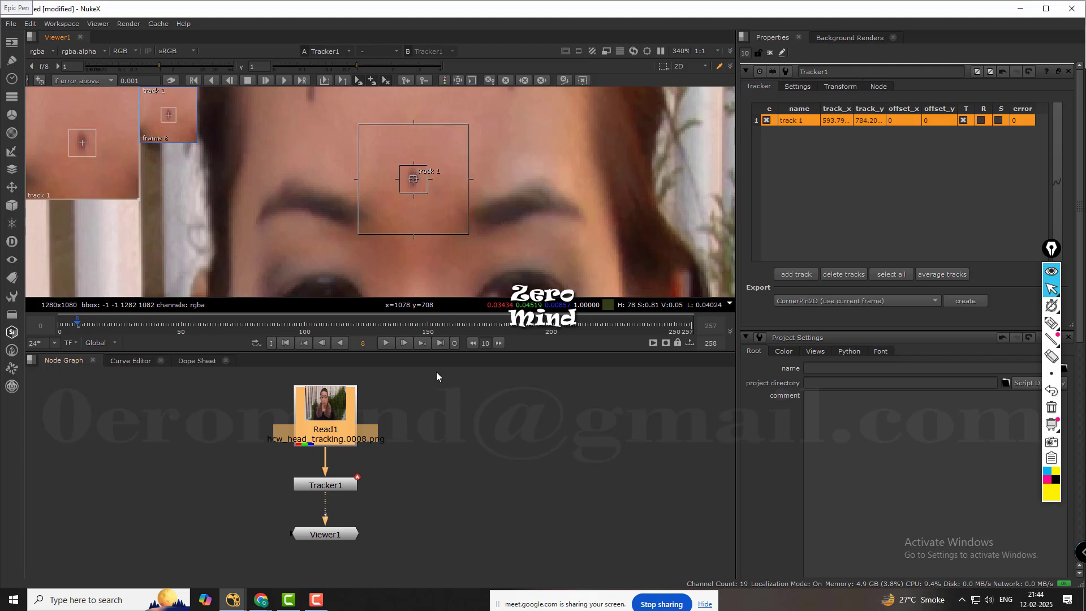
pyautogui.moveTo(434, 158); pyautogui.dragTo(426, 166, button='middle')
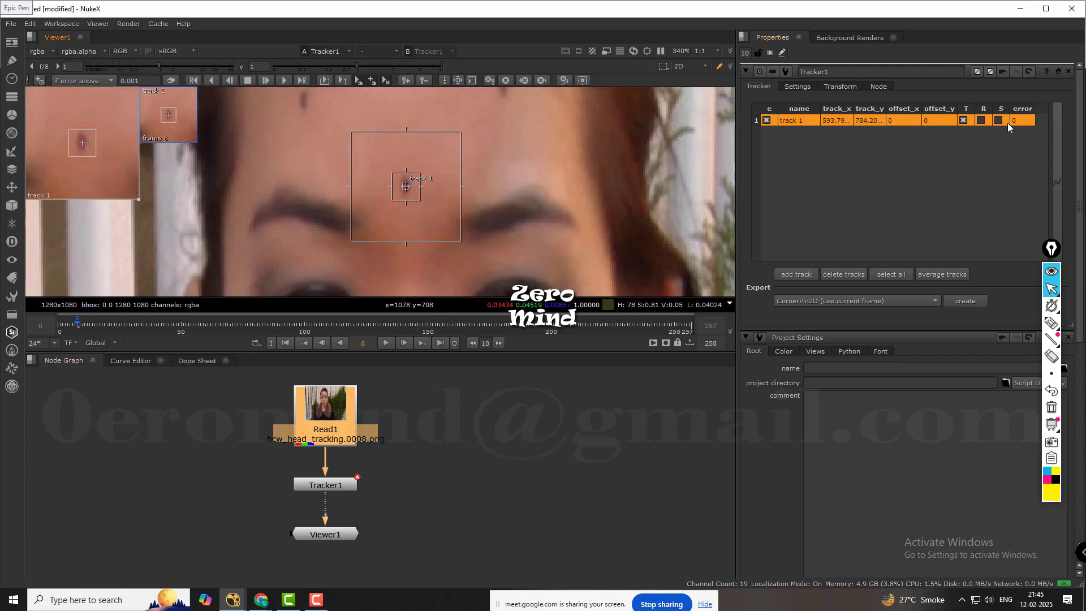
# Enable rotation (R) and scale (S) for track 1 in addition to translation.
pyautogui.click(982, 121)
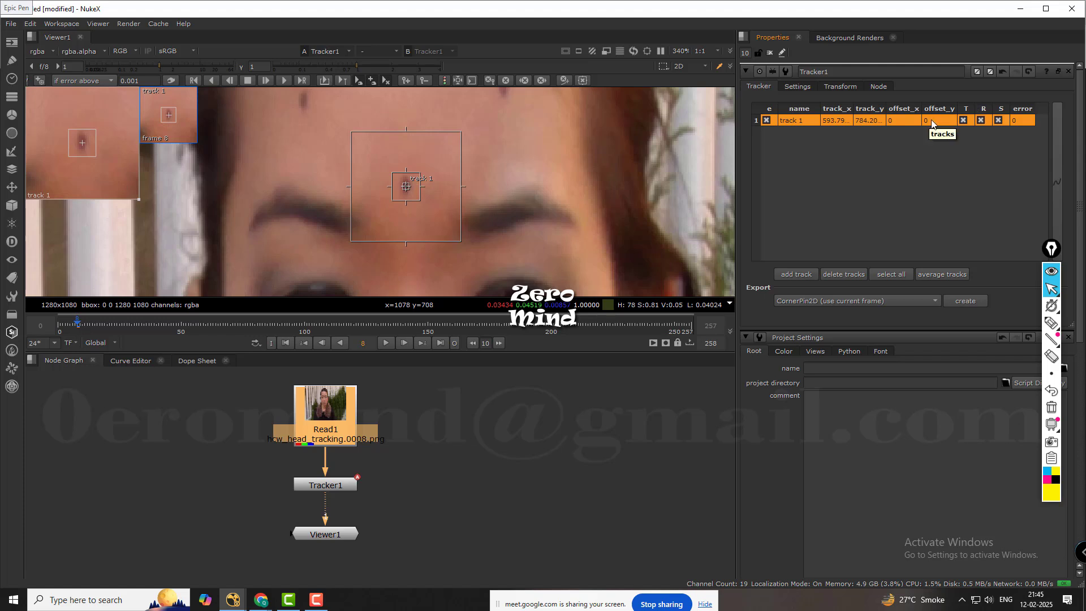
pyautogui.moveTo(428, 203); pyautogui.dragTo(466, 196, button='middle')
pyautogui.scroll(3, 449, 179)
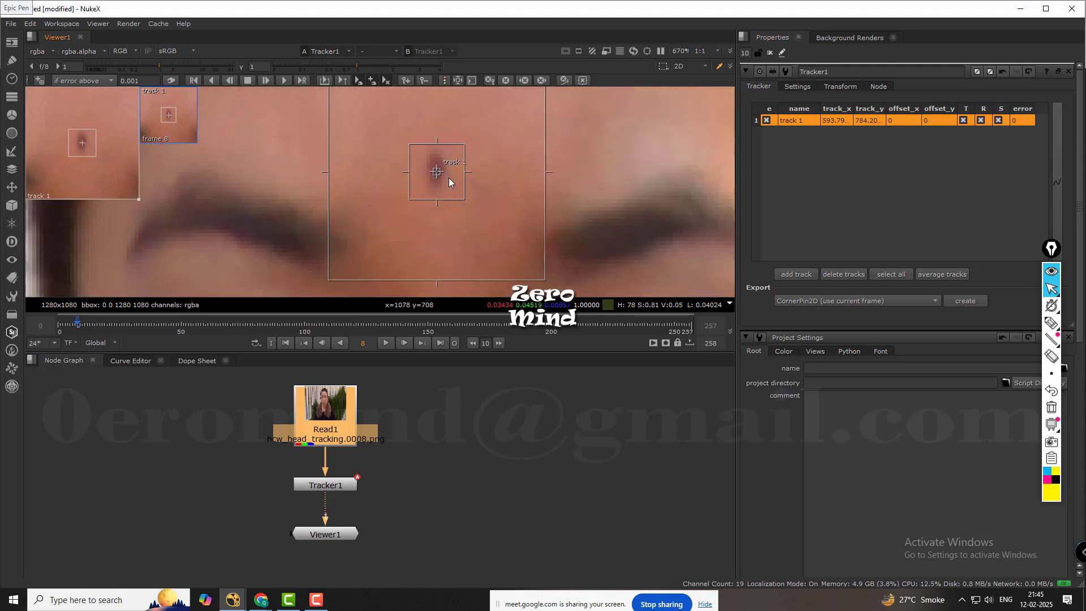
pyautogui.scroll(-2, 452, 177)
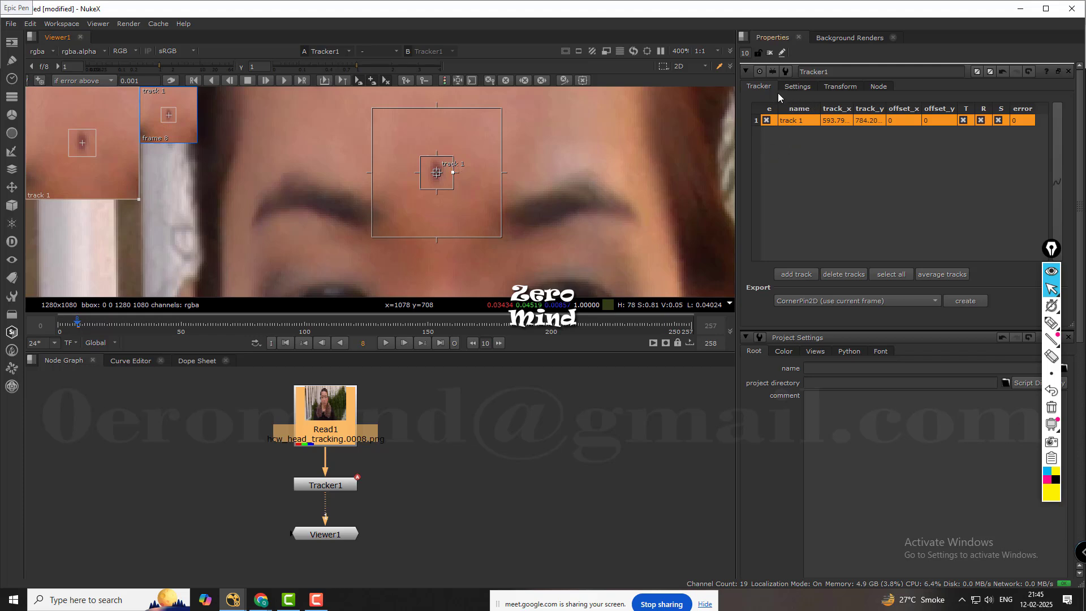
# Examine Tracker1's track channels and pre-track filter options, keeping rgb and adjust contrast selected.
pyautogui.click(796, 86)
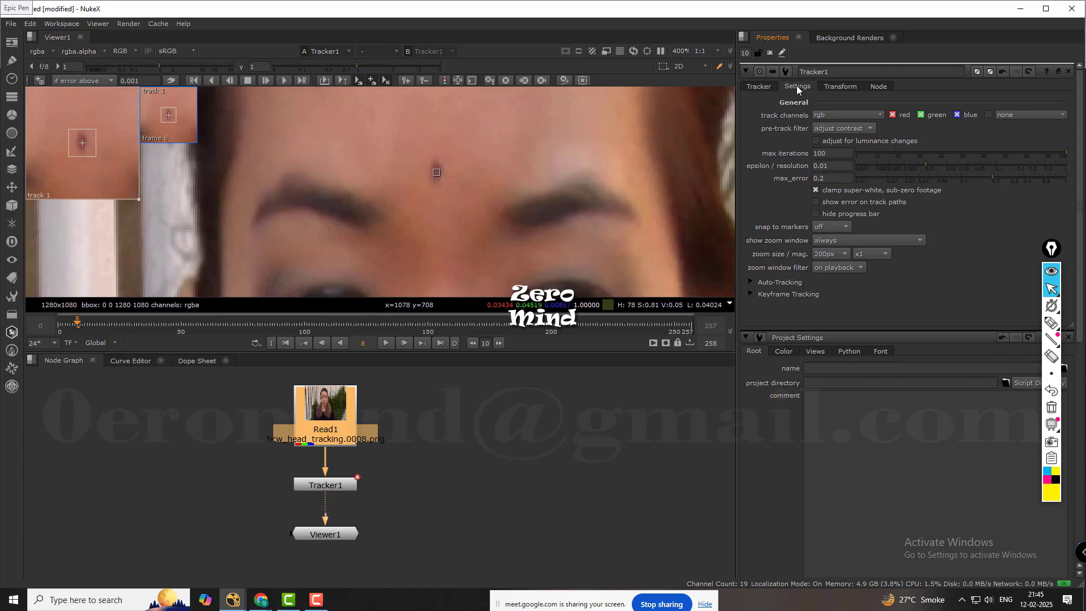
pyautogui.click(829, 116)
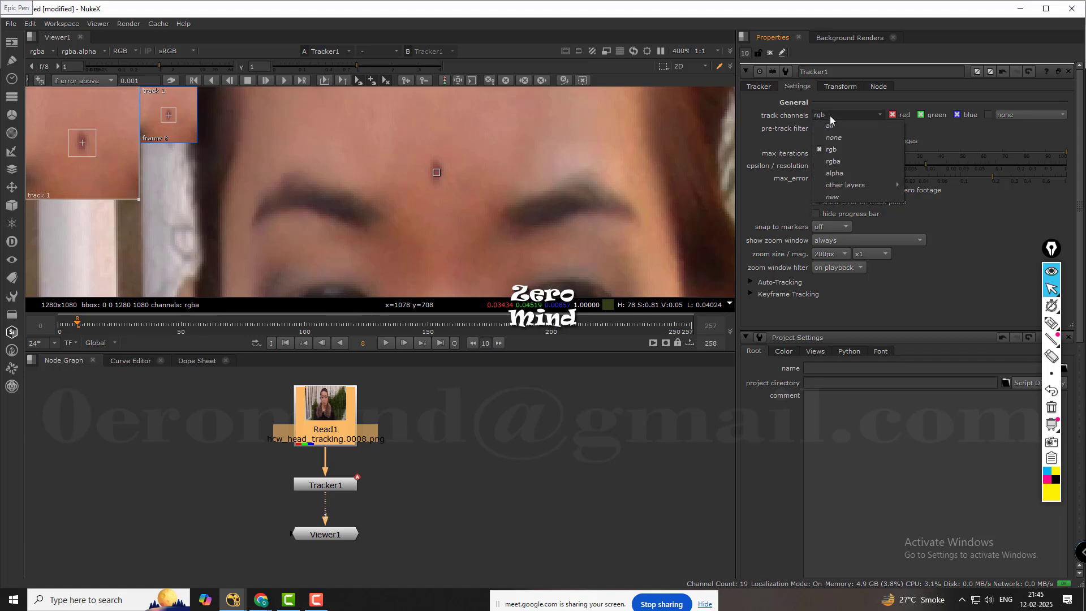
pyautogui.click(941, 130)
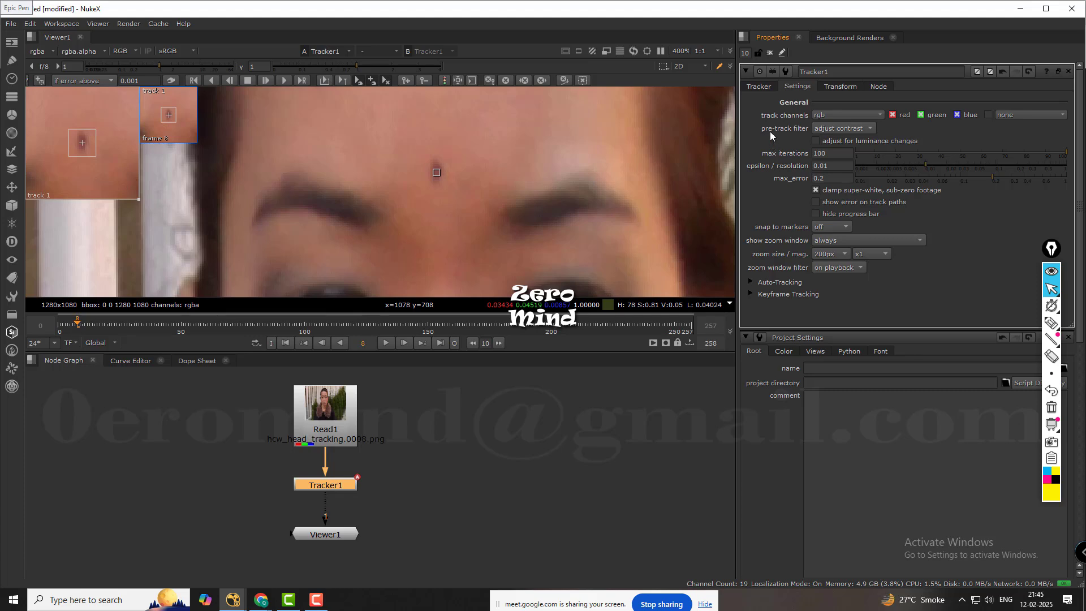
pyautogui.click(838, 129)
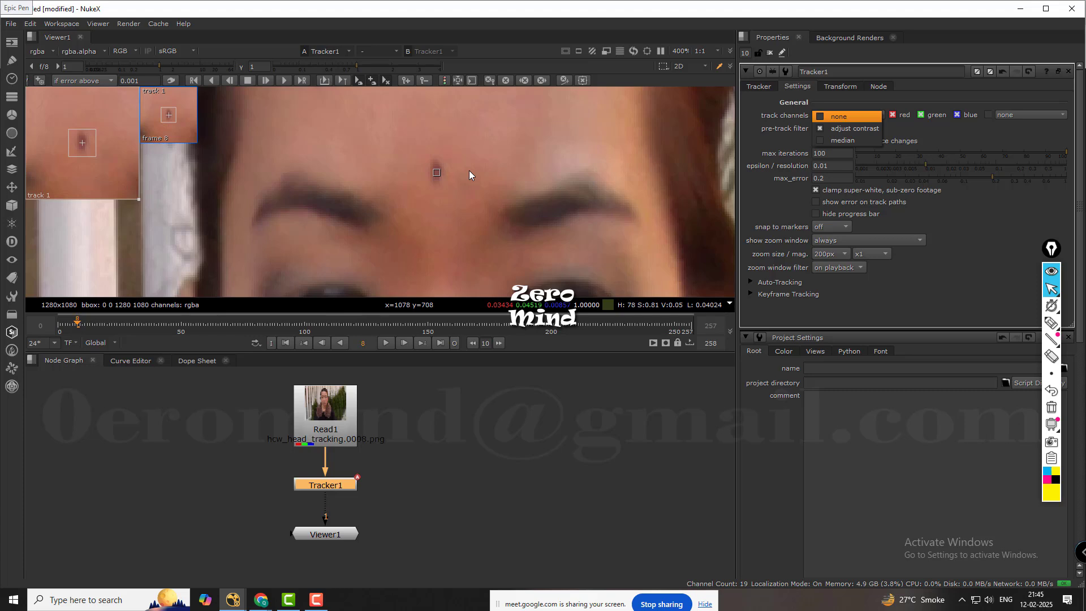
pyautogui.click(867, 131)
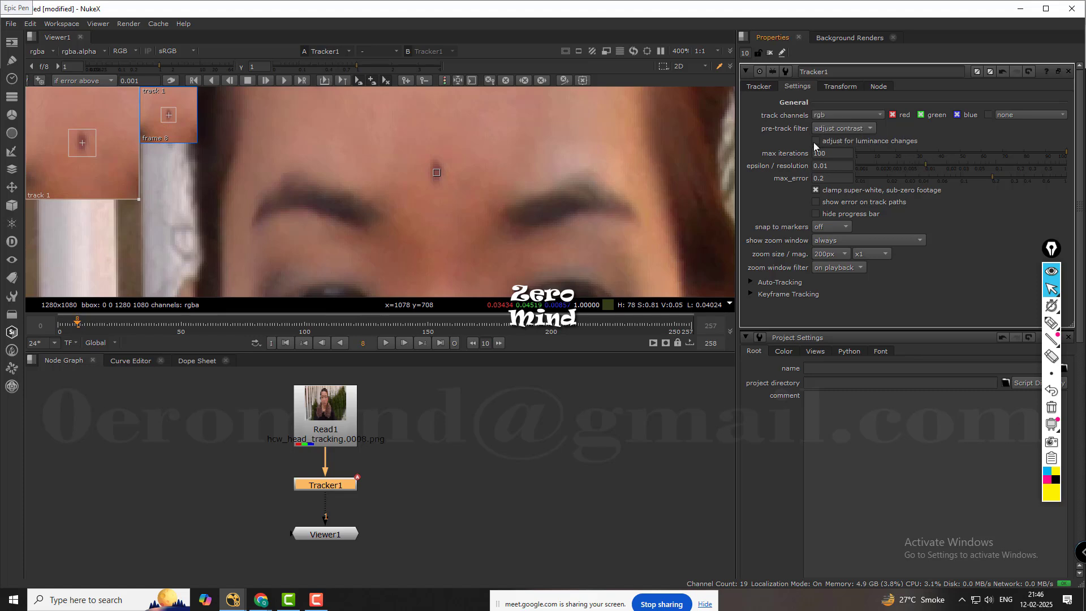
pyautogui.moveTo(566, 187); pyautogui.dragTo(538, 192, button='middle')
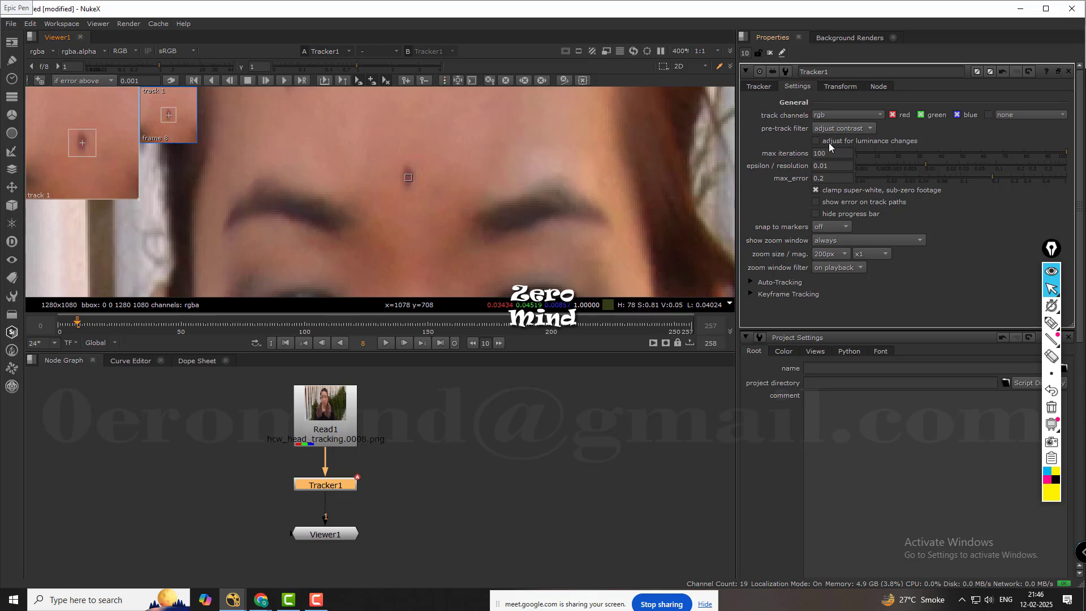
pyautogui.scroll(-8, 501, 161)
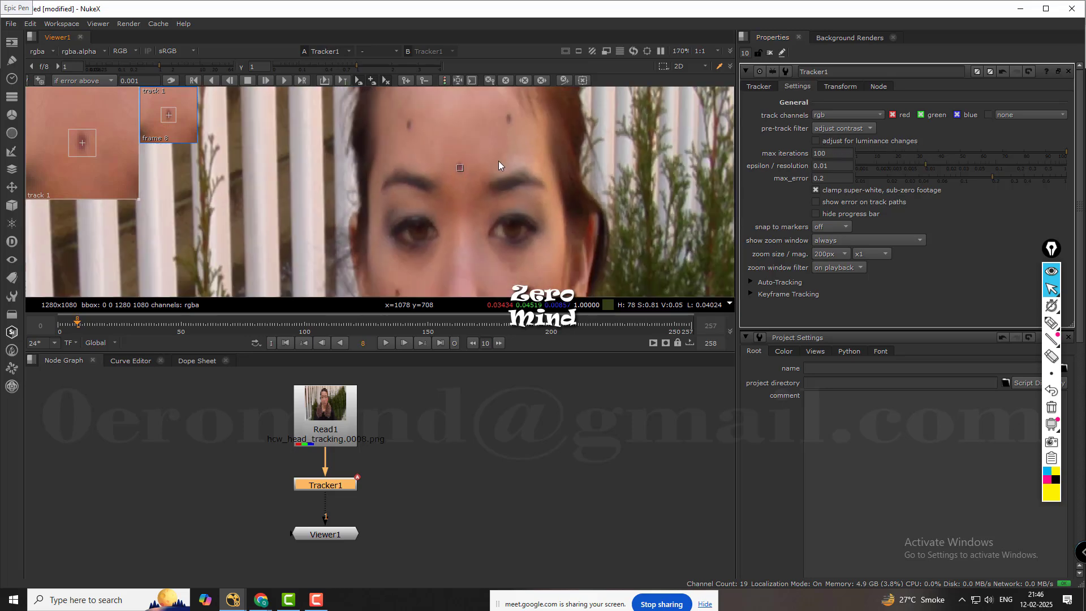
pyautogui.scroll(-2, 494, 151)
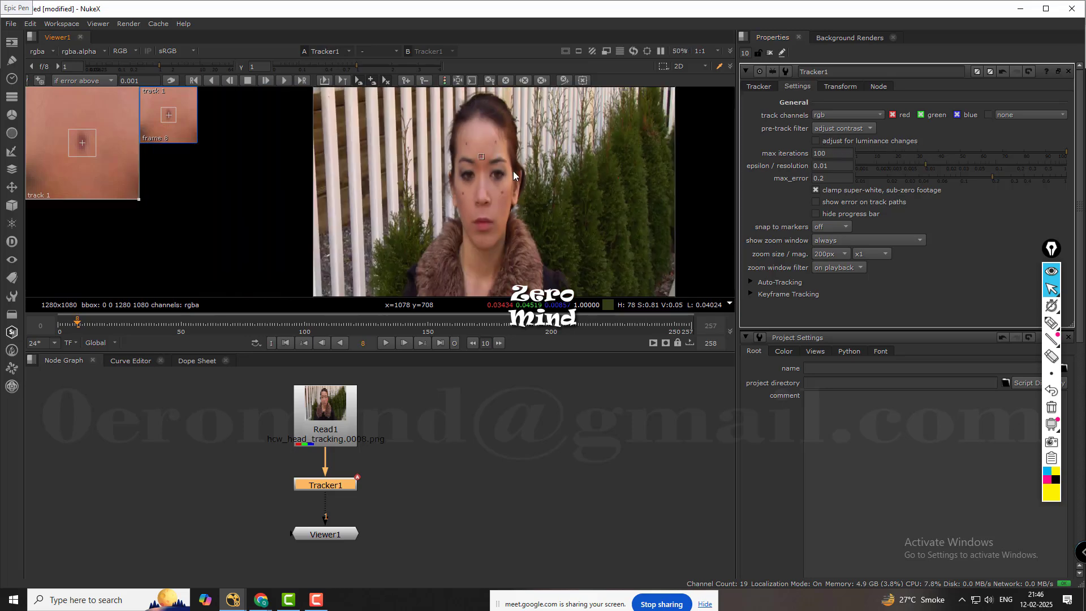
pyautogui.scroll(2, 466, 157)
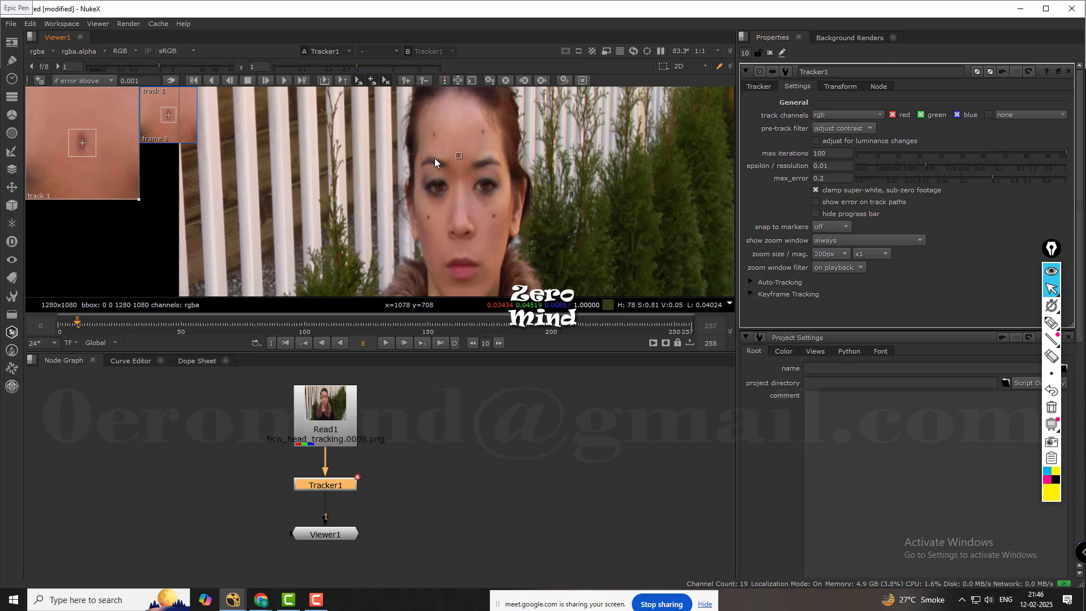
pyautogui.scroll(8, 476, 155)
pyautogui.scroll(-8, 490, 150)
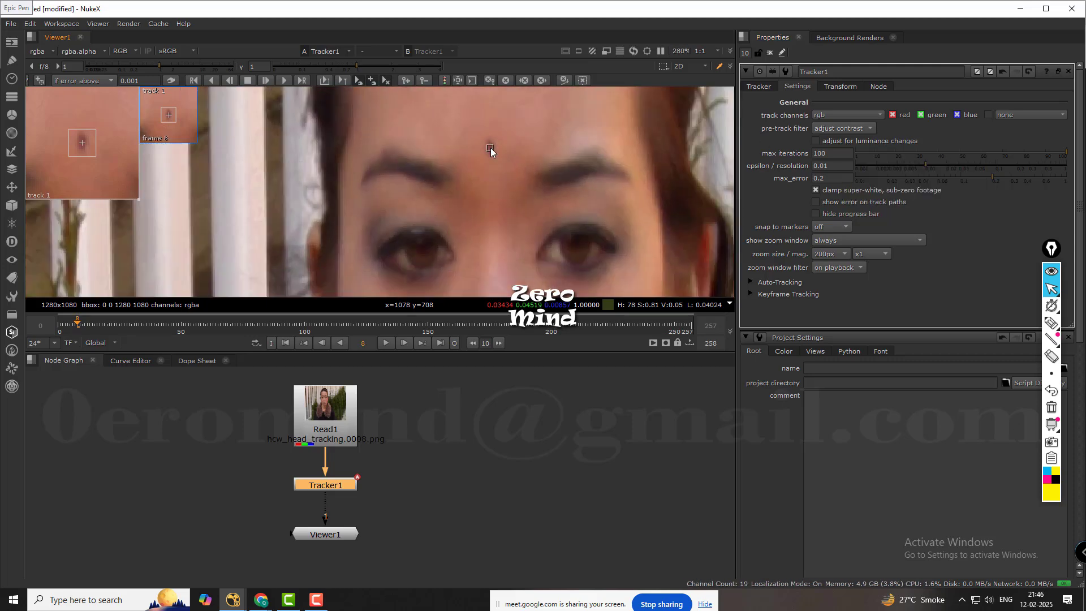
pyautogui.moveTo(505, 147); pyautogui.dragTo(452, 176, button='middle')
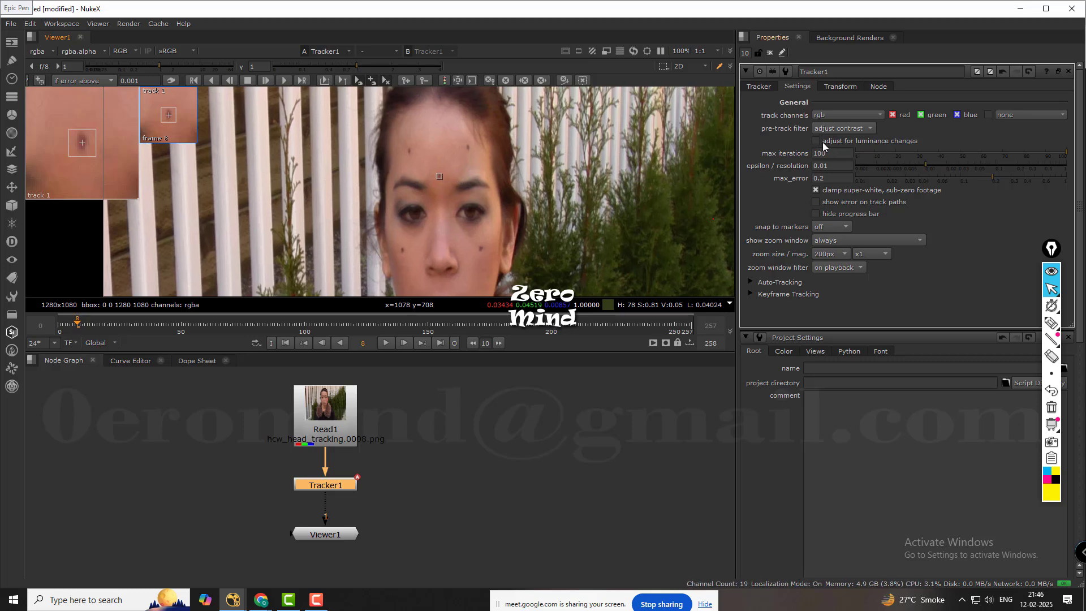
# Try Tracker1's adjust for luminance changes option and switch it back off.
pyautogui.moveTo(825, 146)
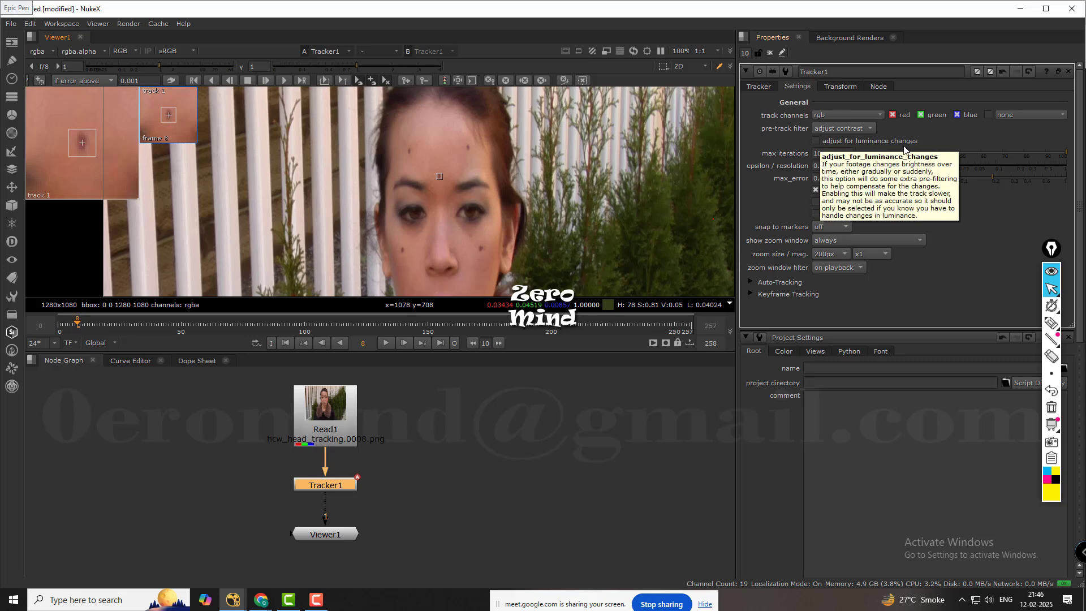
pyautogui.click(815, 141)
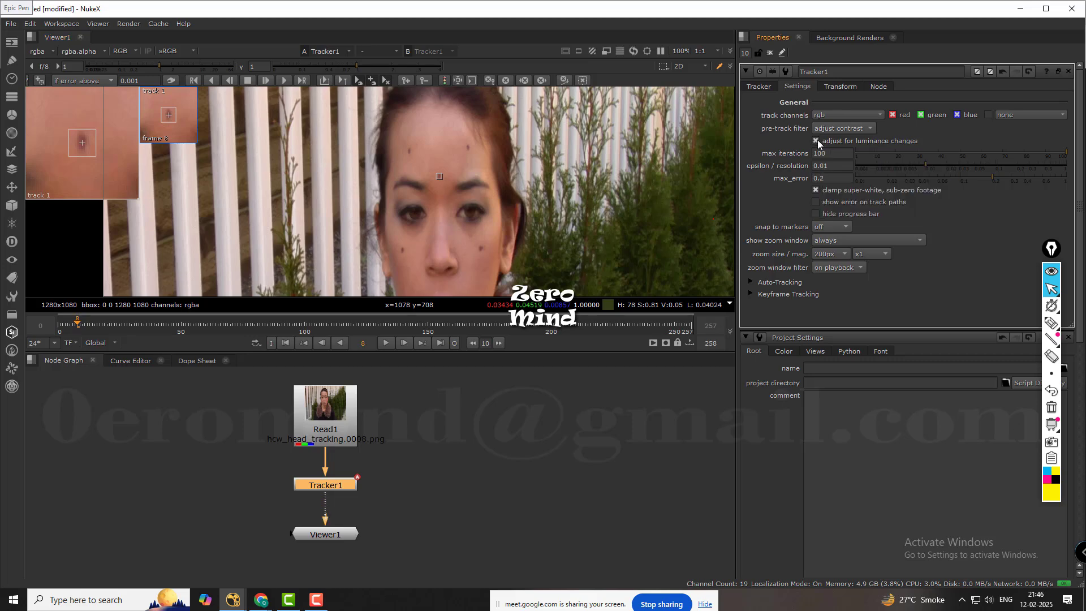
pyautogui.scroll(6, 447, 172)
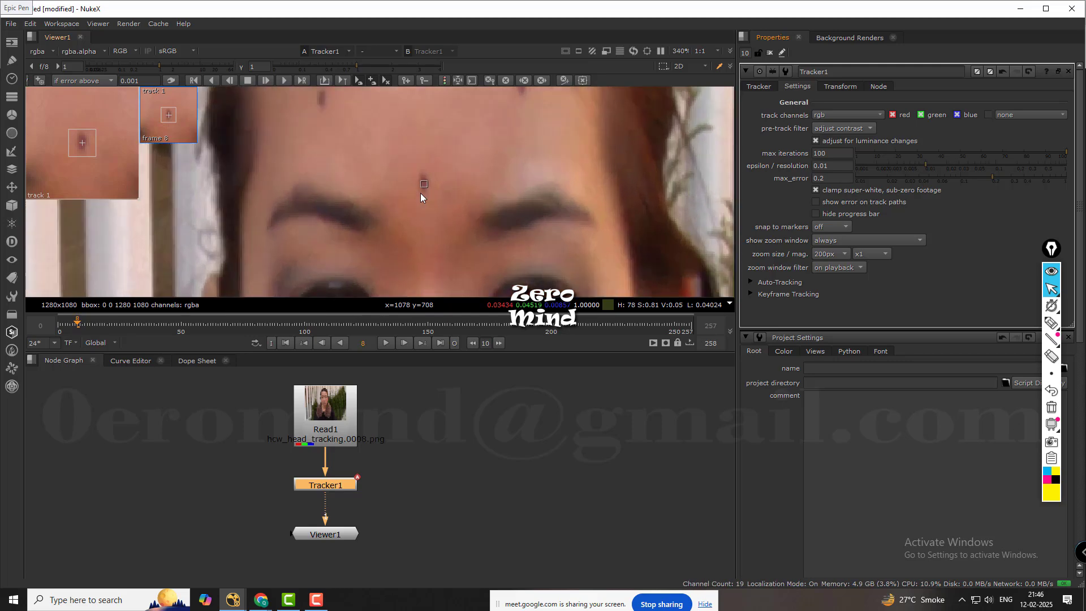
pyautogui.scroll(-6, 431, 181)
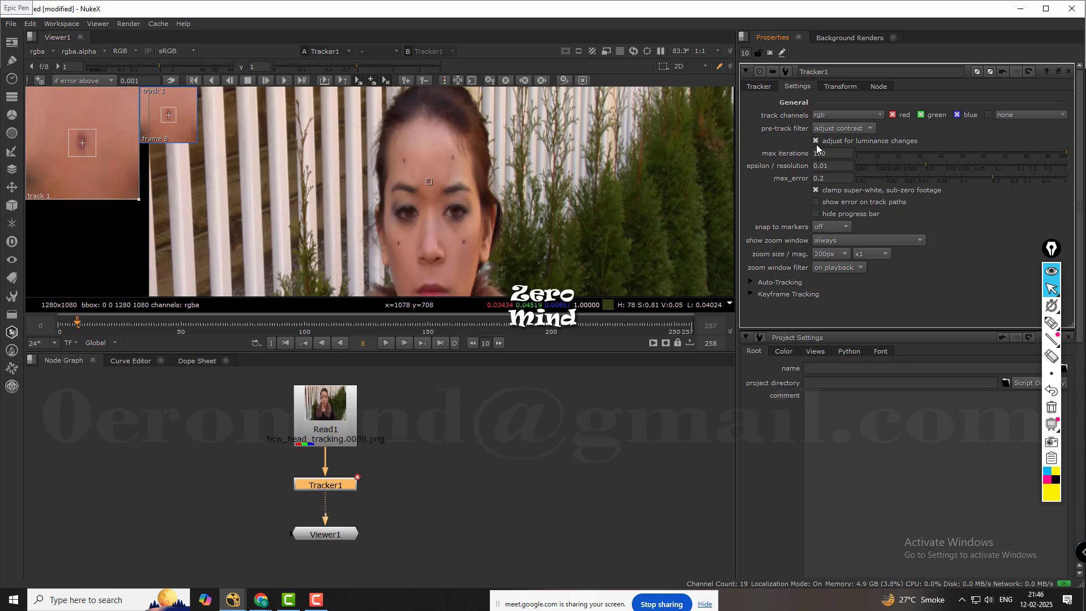
pyautogui.moveTo(817, 148)
pyautogui.click(829, 143)
# Try the show error on track paths option, illustrating it with temporary pen marks over the footage, and switch it back off.
pyautogui.moveTo(844, 193)
pyautogui.moveTo(832, 154)
pyautogui.click(816, 203)
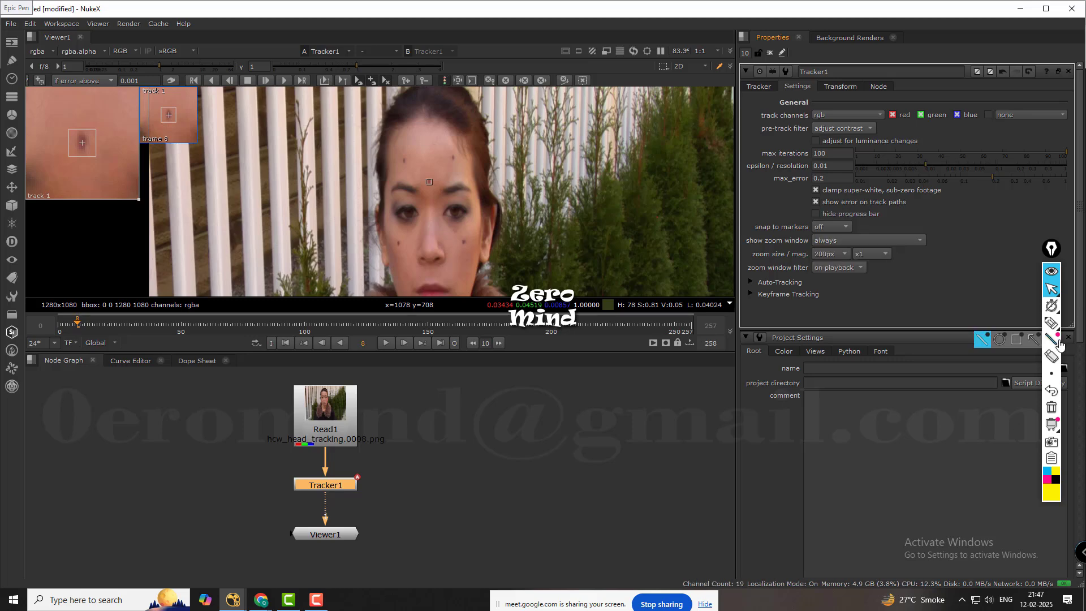
pyautogui.click(1051, 322)
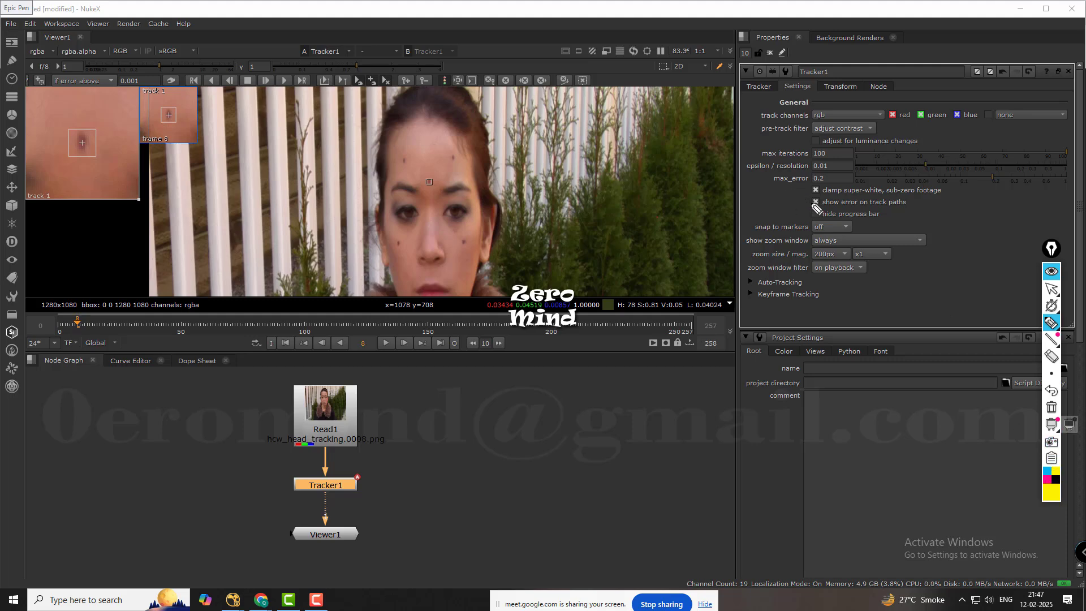
pyautogui.moveTo(815, 202)
pyautogui.mouseDown()
pyautogui.moveTo(522, 123)
pyautogui.moveTo(436, 75)
pyautogui.moveTo(447, 95)
pyautogui.moveTo(439, 106)
pyautogui.mouseUp()
pyautogui.moveTo(423, 177)
pyautogui.mouseDown()
pyautogui.moveTo(495, 156)
pyautogui.moveTo(446, 183)
pyautogui.mouseUp()
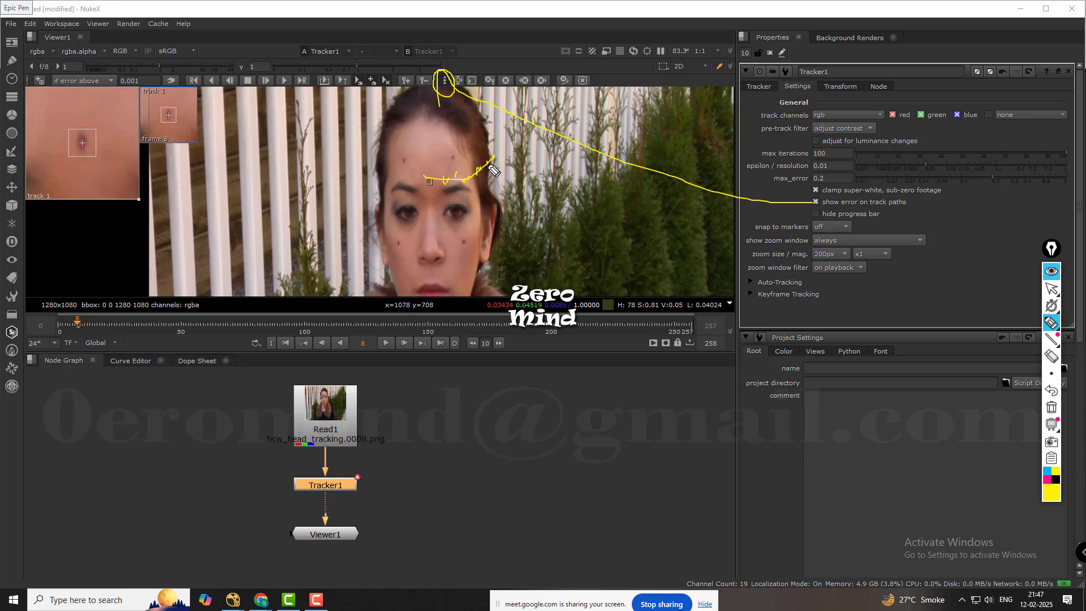
pyautogui.moveTo(495, 158); pyautogui.dragTo(450, 181)
pyautogui.click(1050, 356)
pyautogui.moveTo(448, 107)
pyautogui.mouseDown()
pyautogui.moveTo(440, 104)
pyautogui.moveTo(477, 165)
pyautogui.mouseUp()
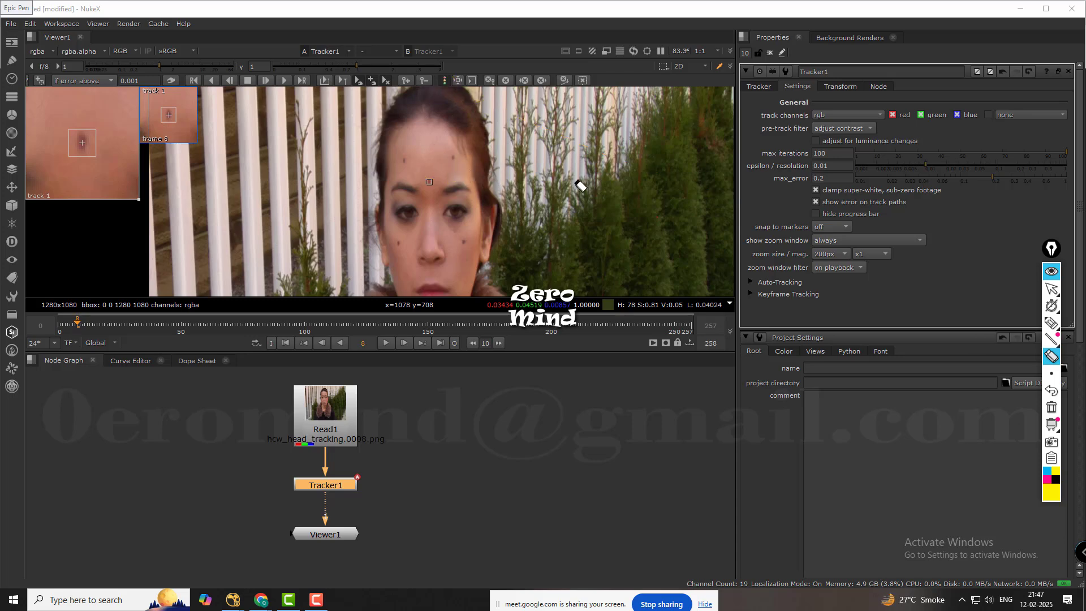
pyautogui.click(1050, 289)
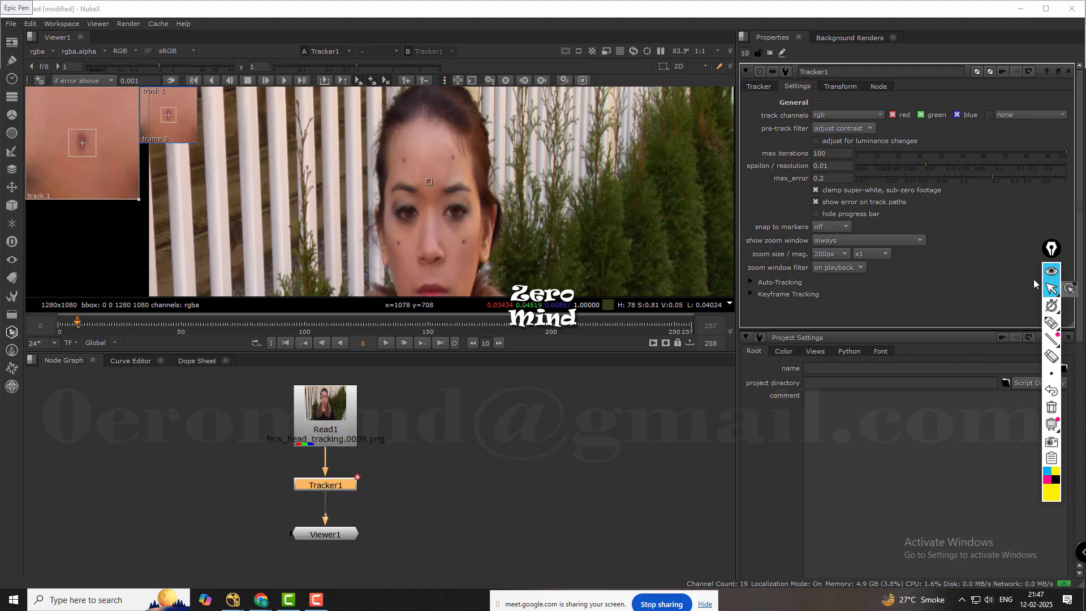
pyautogui.click(816, 202)
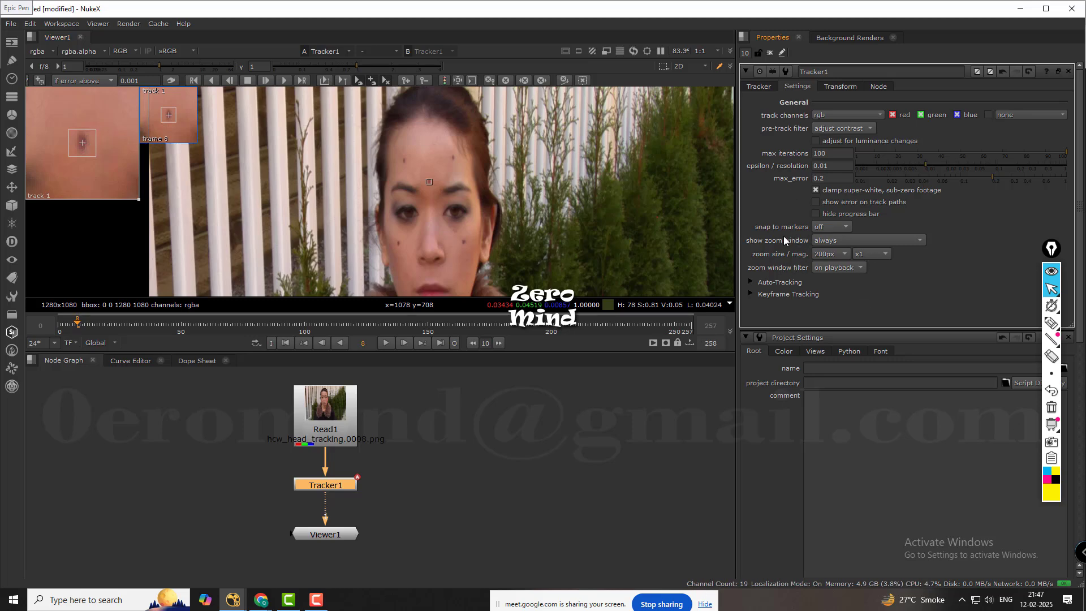
# Set snap to markers to blobs and nudge track 1 so it snaps to the mark between the eyebrows.
pyautogui.click(835, 226)
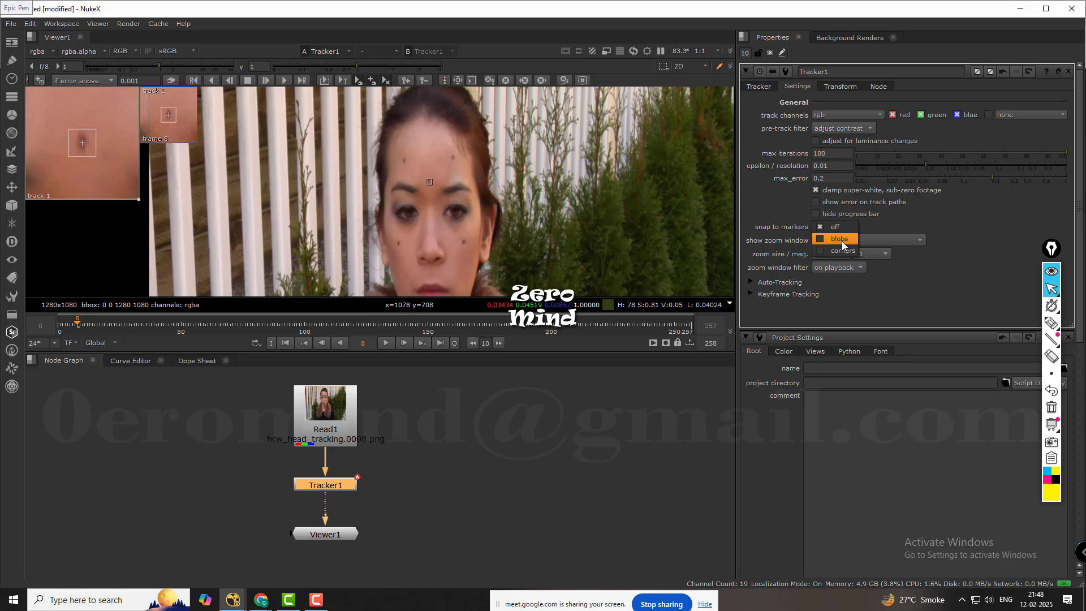
pyautogui.click(839, 239)
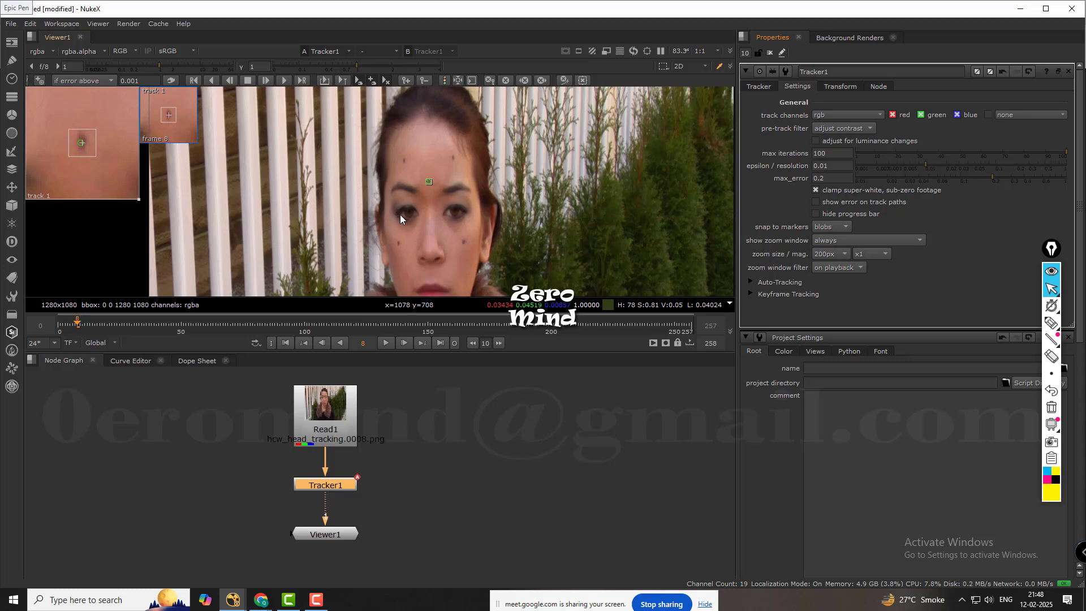
pyautogui.scroll(8, 422, 181)
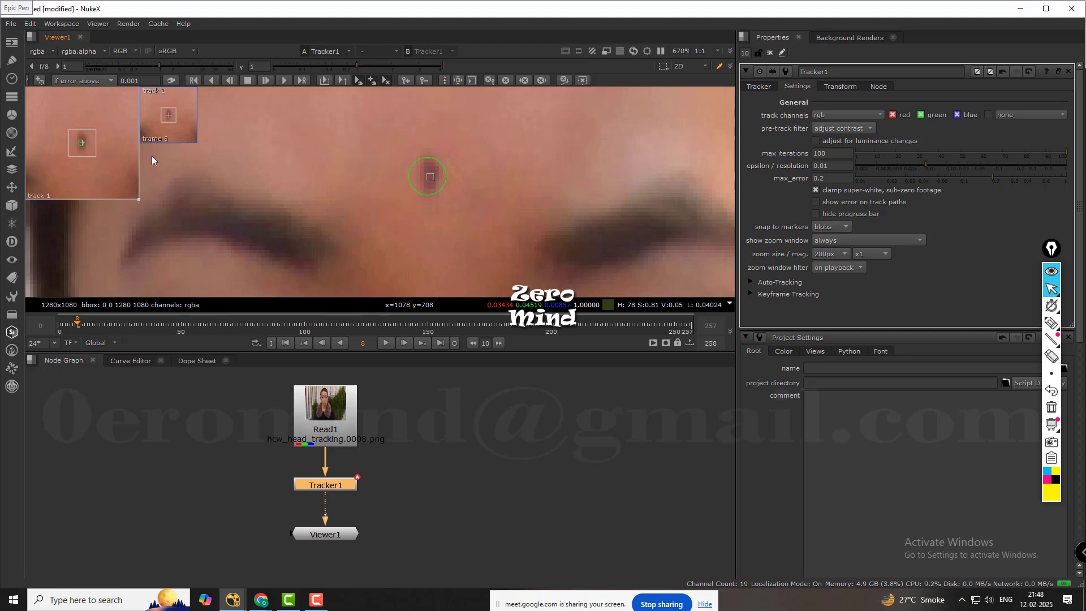
pyautogui.moveTo(123, 157); pyautogui.dragTo(125, 157)
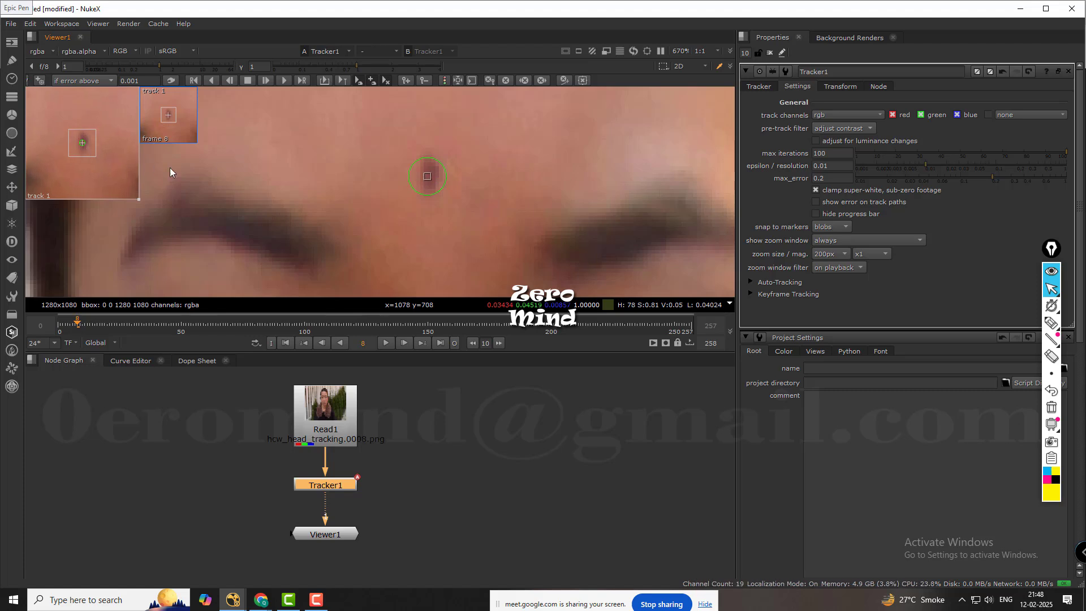
# Try snapping to corners and set Tracker1's snap to markers back to off.
pyautogui.click(843, 227)
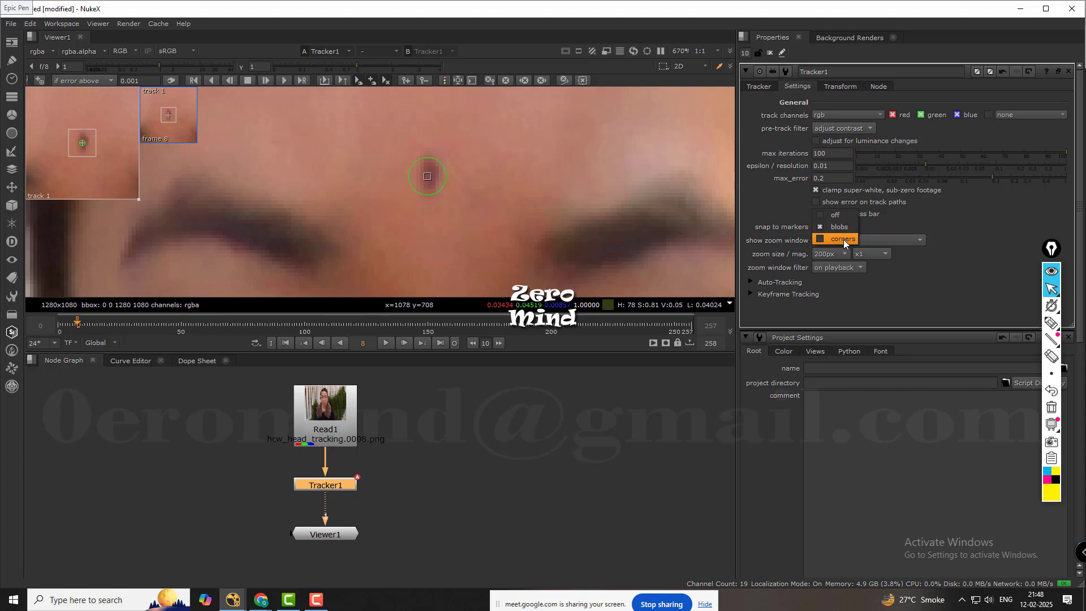
pyautogui.click(843, 239)
pyautogui.click(845, 226)
pyautogui.click(836, 215)
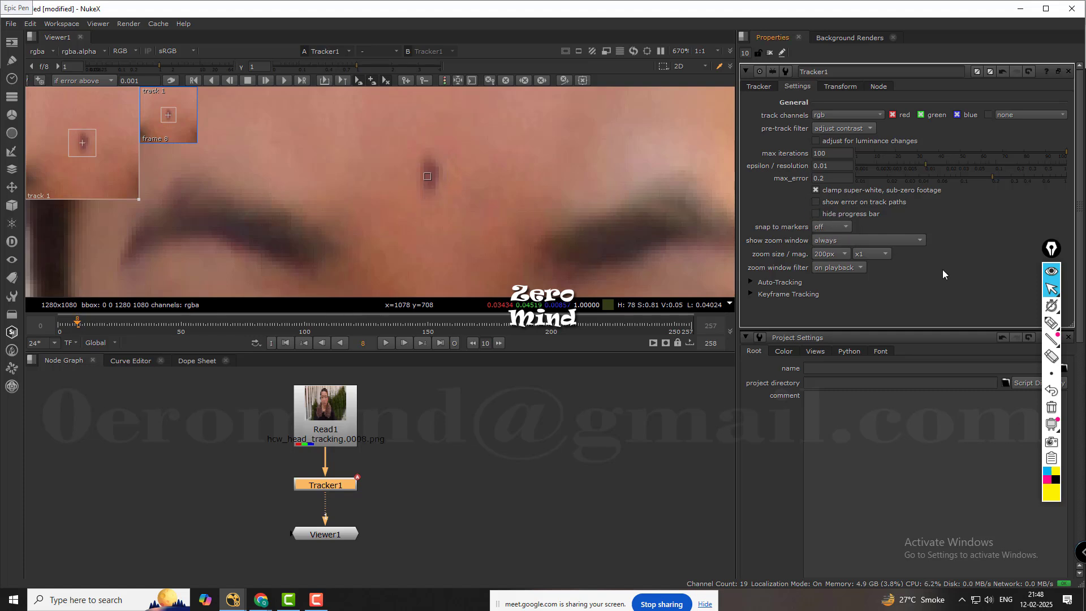
# Try never showing the tracker's zoom window and set it back to always.
pyautogui.moveTo(226, 172); pyautogui.dragTo(286, 198, button='middle')
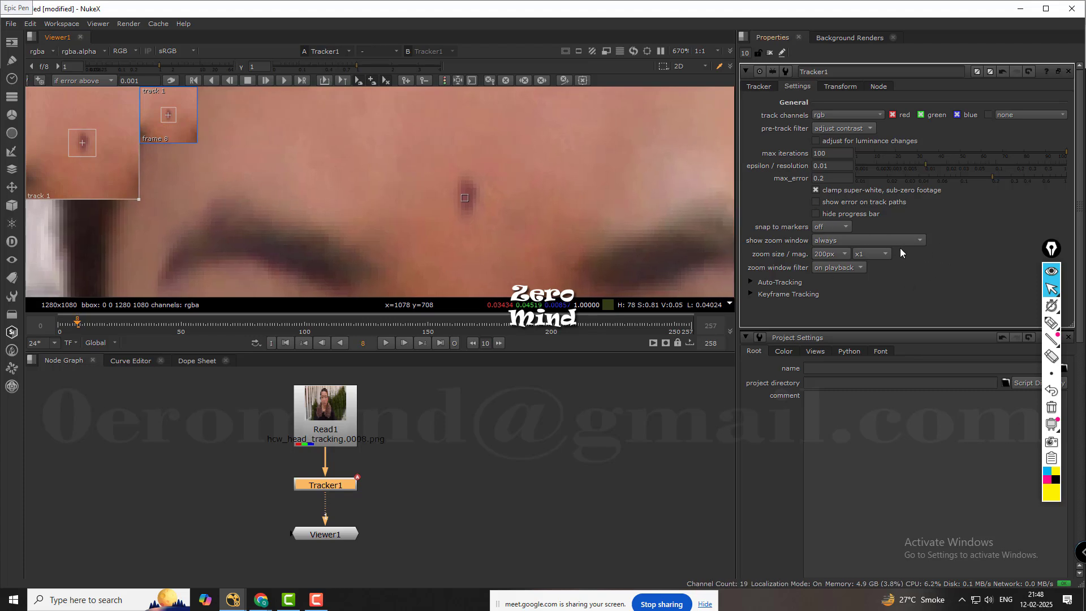
pyautogui.click(827, 240)
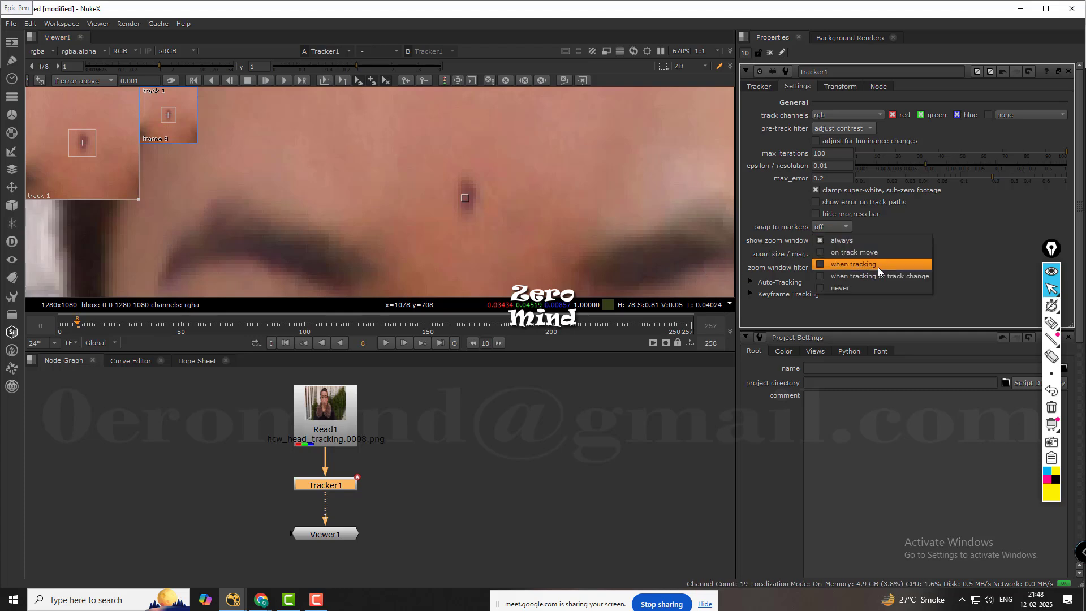
pyautogui.click(858, 287)
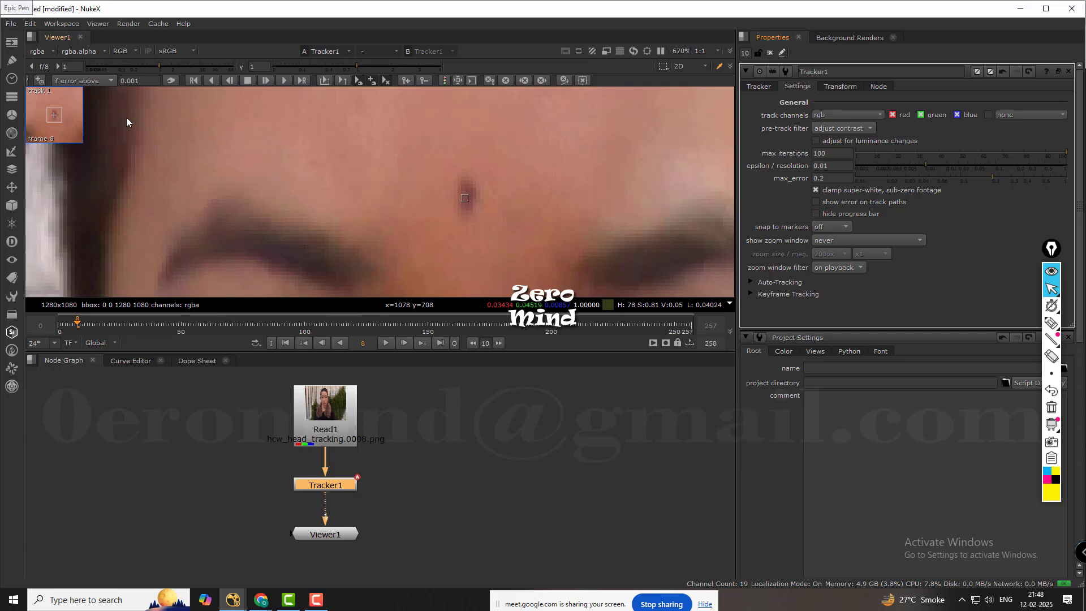
pyautogui.click(880, 239)
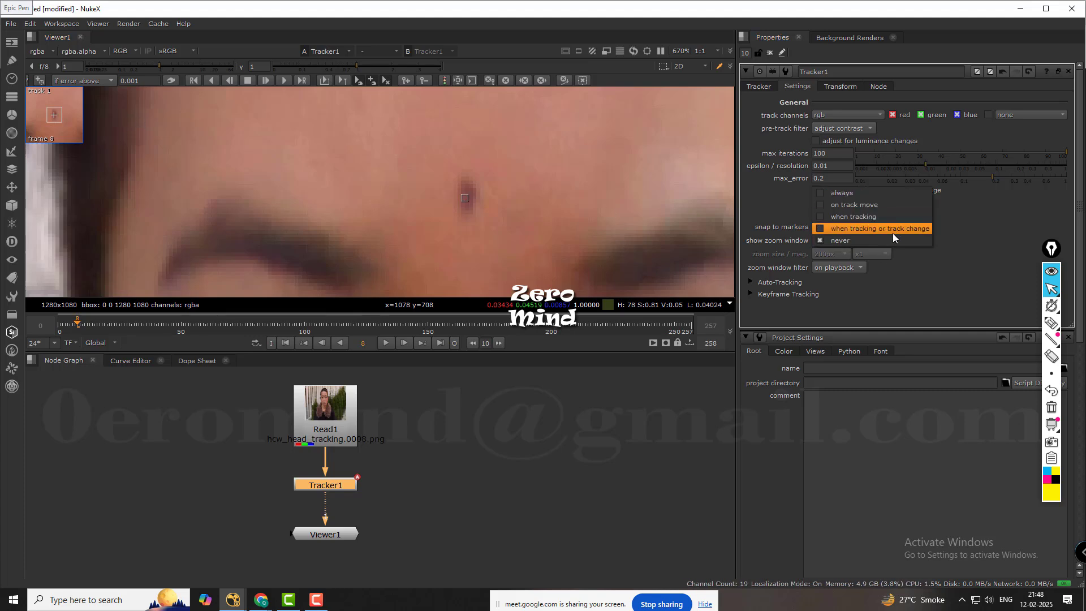
pyautogui.click(845, 195)
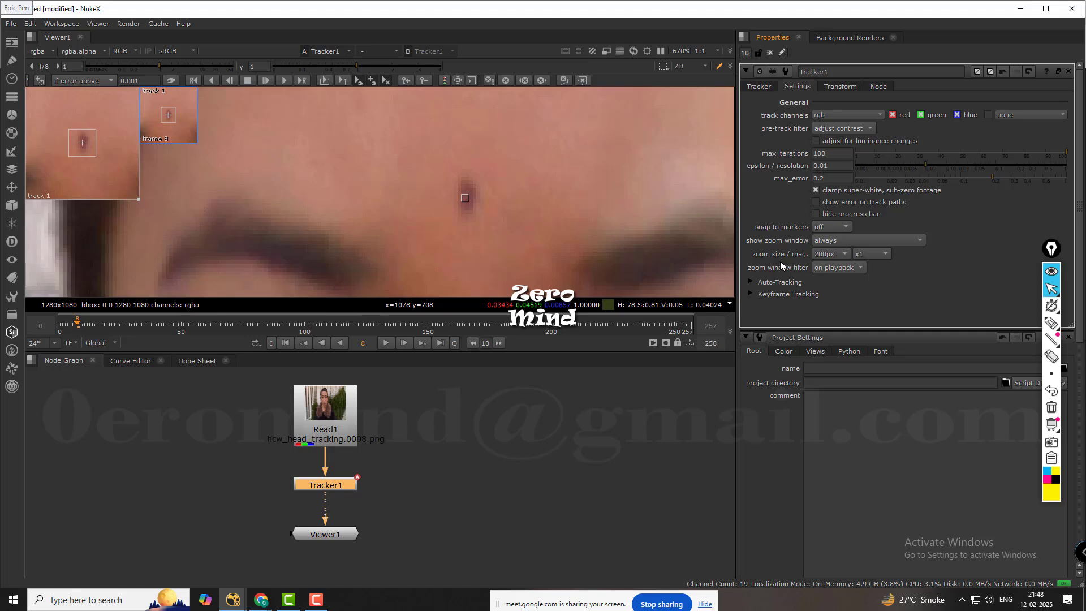
# Try a custom size, x4 and 100px for the zoom window and return its size to 200px.
pyautogui.moveTo(140, 199)
pyautogui.mouseDown()
pyautogui.moveTo(161, 214)
pyautogui.moveTo(137, 198)
pyautogui.mouseUp()
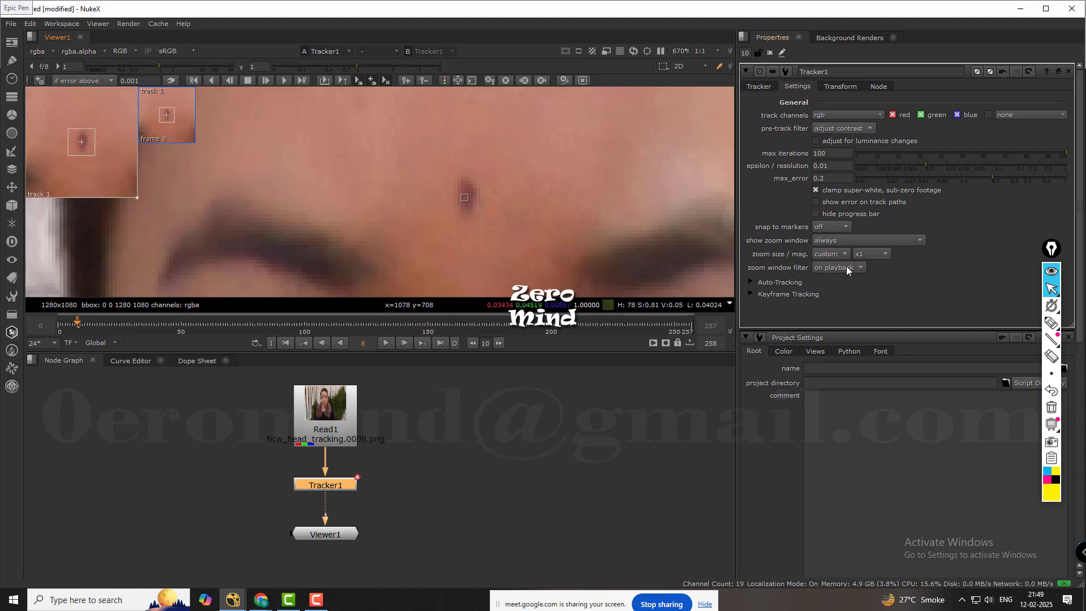
pyautogui.click(829, 253)
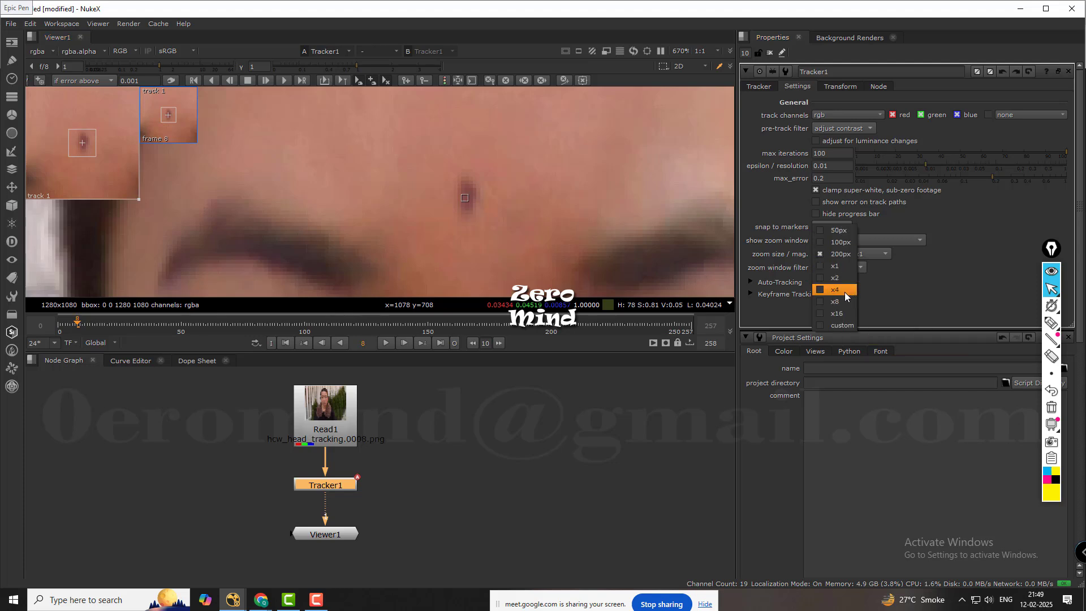
pyautogui.click(845, 291)
pyautogui.click(846, 255)
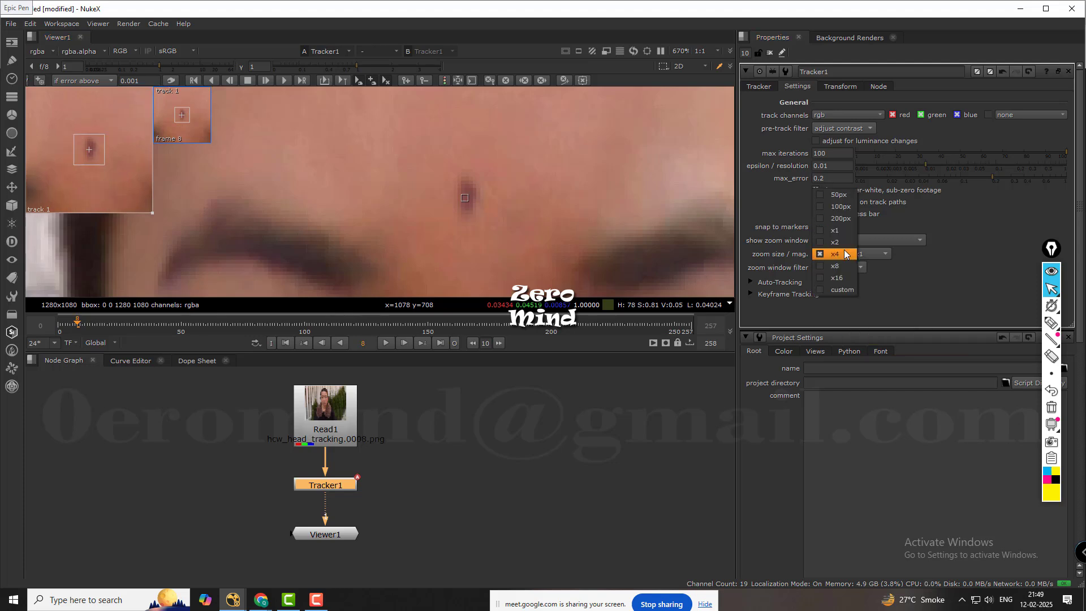
pyautogui.click(837, 206)
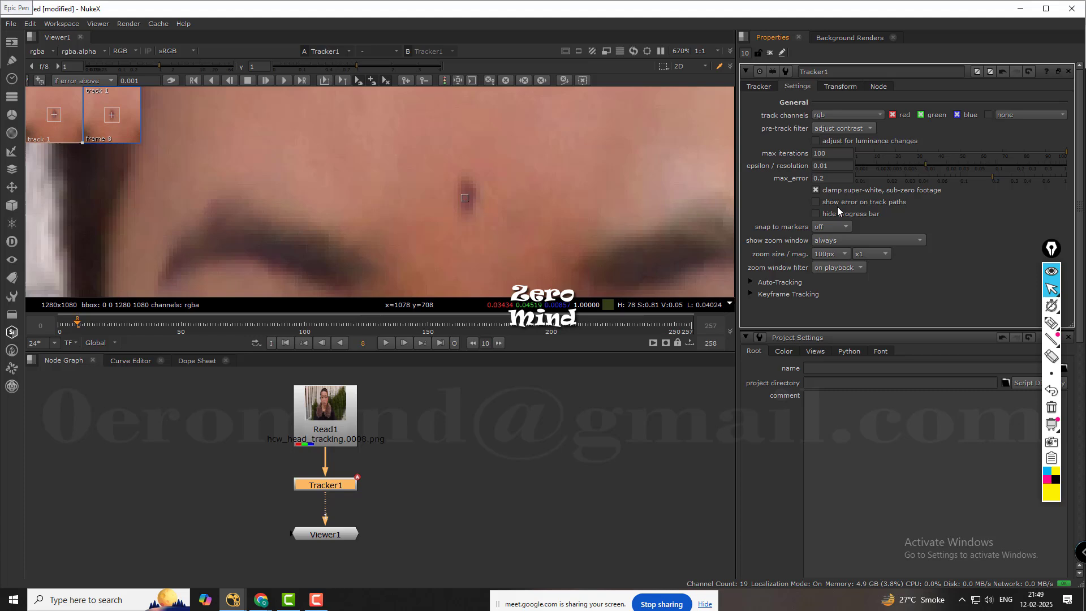
pyautogui.click(844, 254)
pyautogui.click(842, 266)
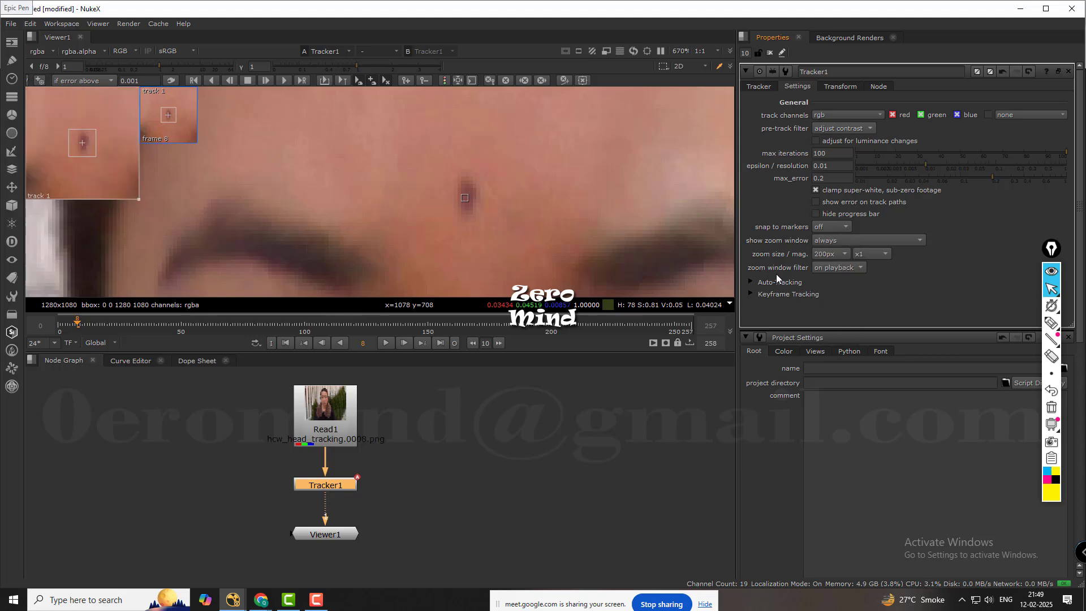
# Try the zoom window filter at never and set it back to on playback.
pyautogui.click(857, 267)
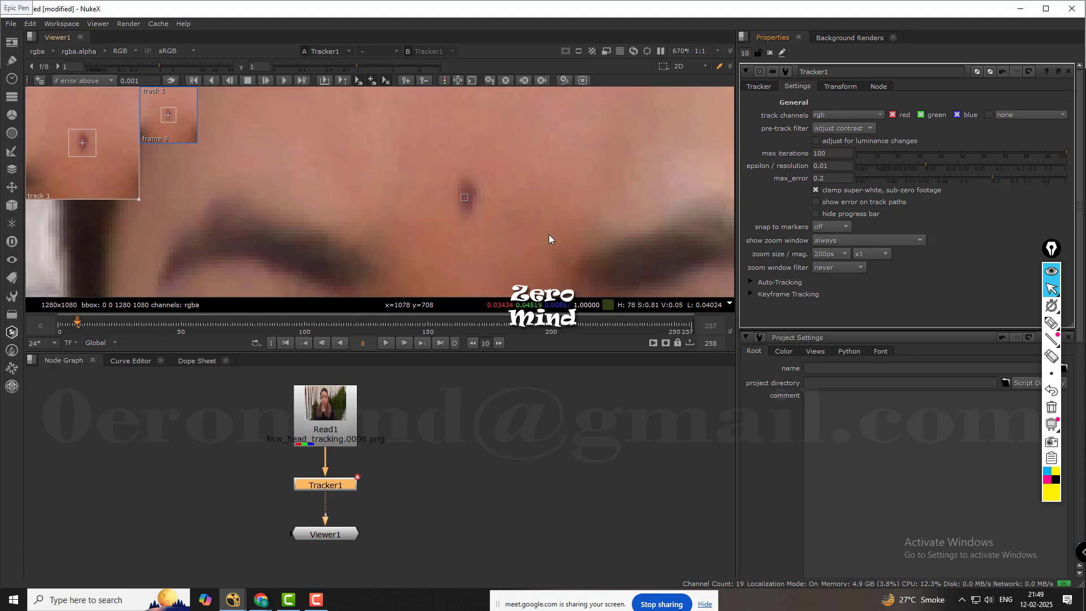
pyautogui.click(830, 266)
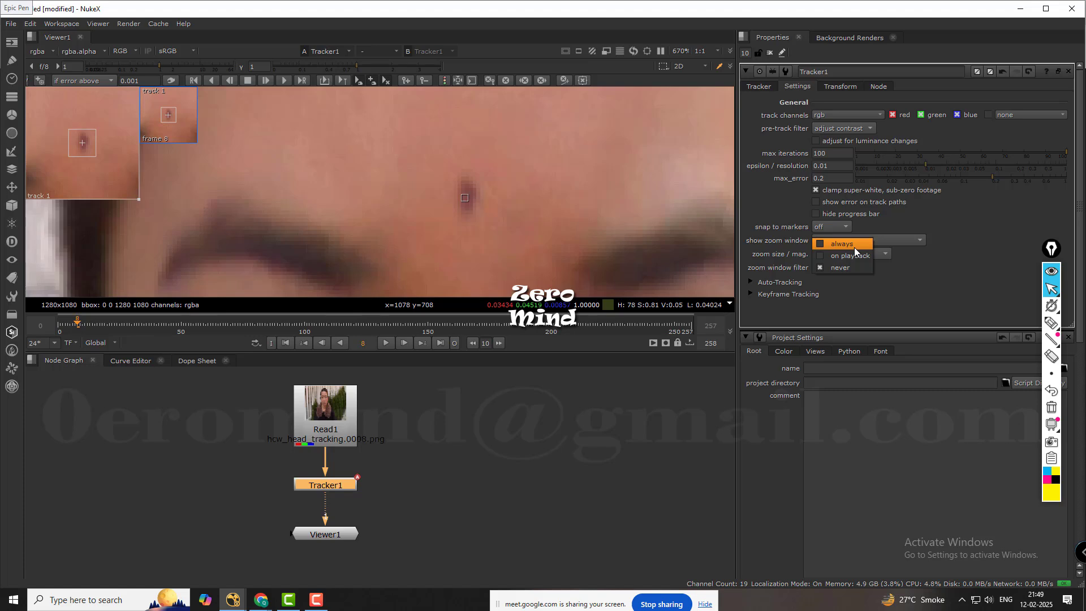
pyautogui.click(854, 256)
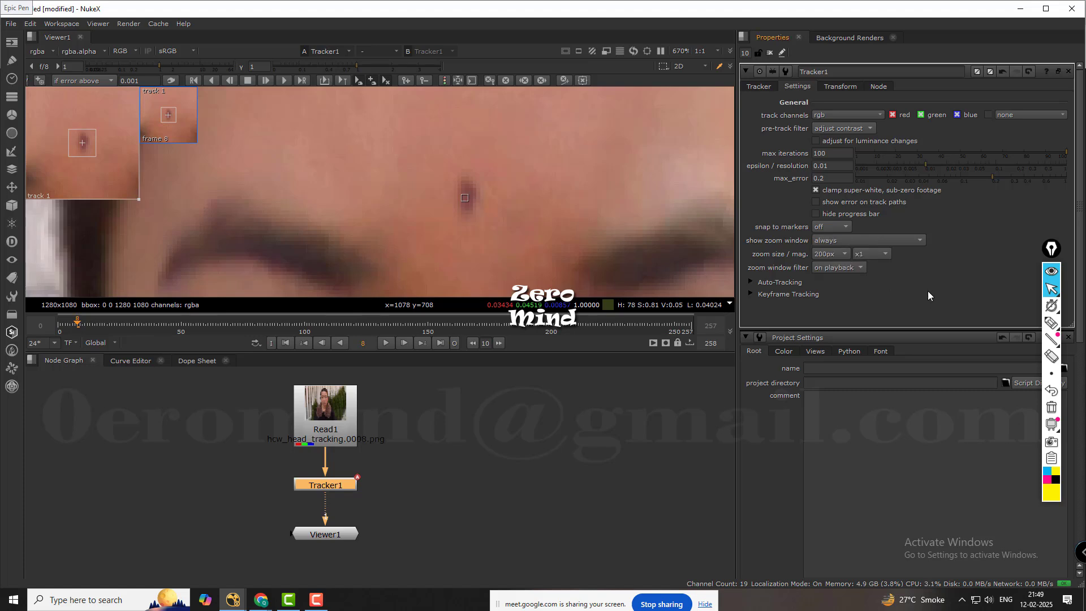
# Examine Tracker1's Auto-Tracking options, including predict track and warp type, and its Keyframe Tracking options.
pyautogui.click(751, 282)
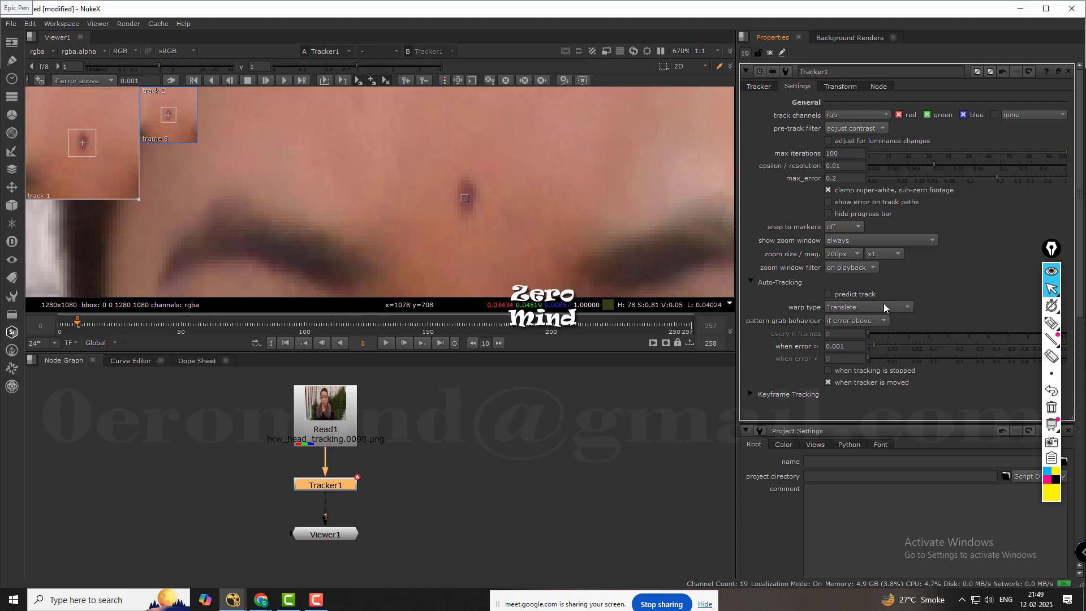
pyautogui.click(836, 295)
pyautogui.click(750, 282)
pyautogui.click(750, 294)
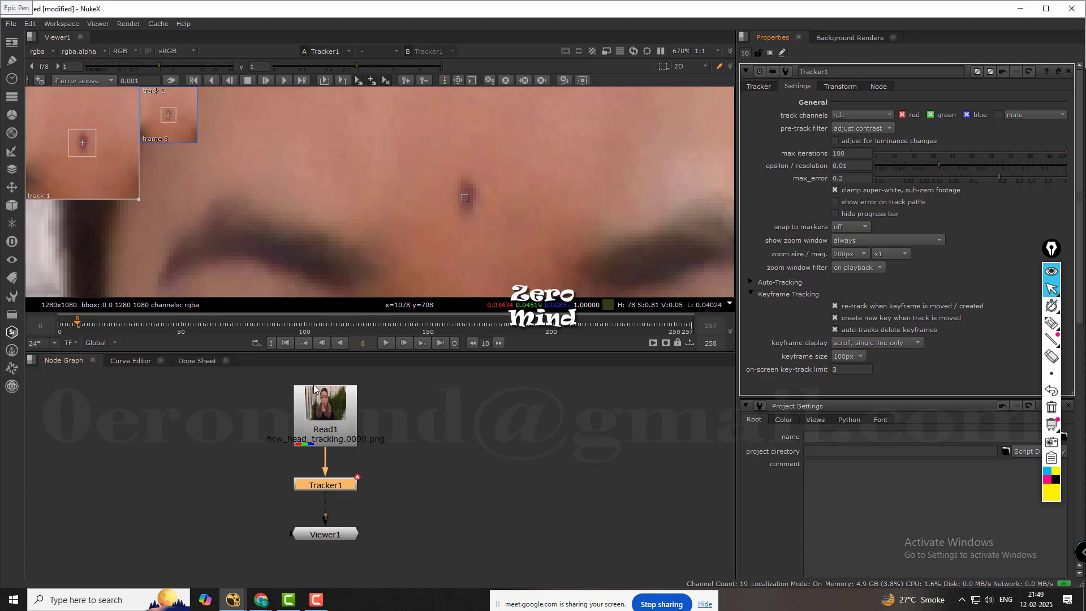
# Return to the first frame and delete track 1 from Tracker1.
pyautogui.click(286, 342)
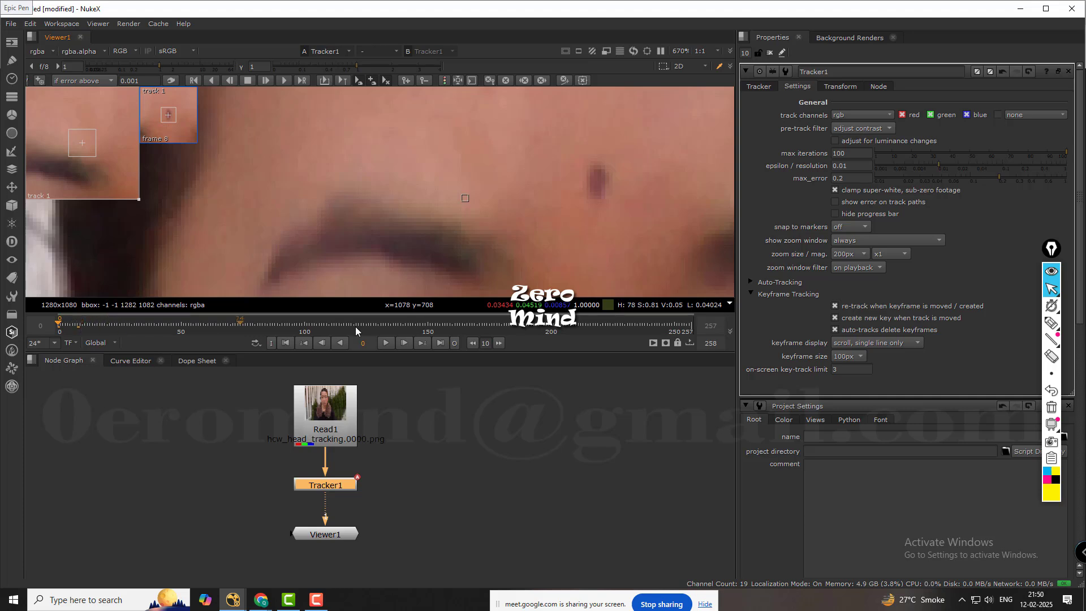
pyautogui.click(341, 484)
pyautogui.click(760, 86)
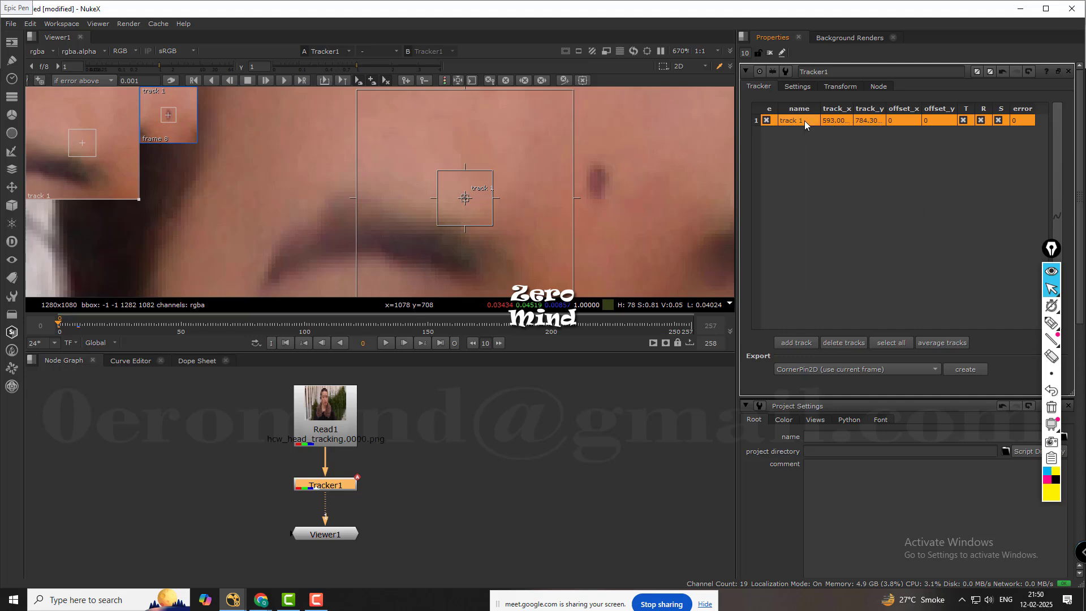
pyautogui.click(837, 343)
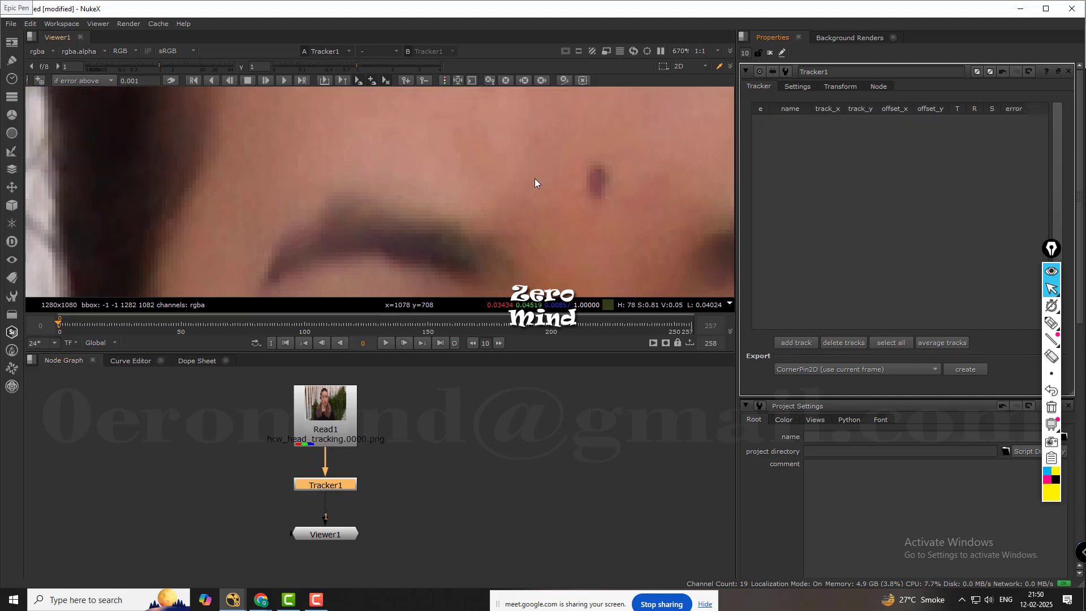
# Add a track with rotation and scale enabled on the mark between the eyebrows and tighten its pattern box around the mark.
pyautogui.moveTo(535, 178); pyautogui.dragTo(490, 179, button='middle')
pyautogui.keyDown('ctrl'); pyautogui.keyDown('alt'); pyautogui.click(518, 185); pyautogui.keyUp('alt'); pyautogui.keyUp('ctrl')
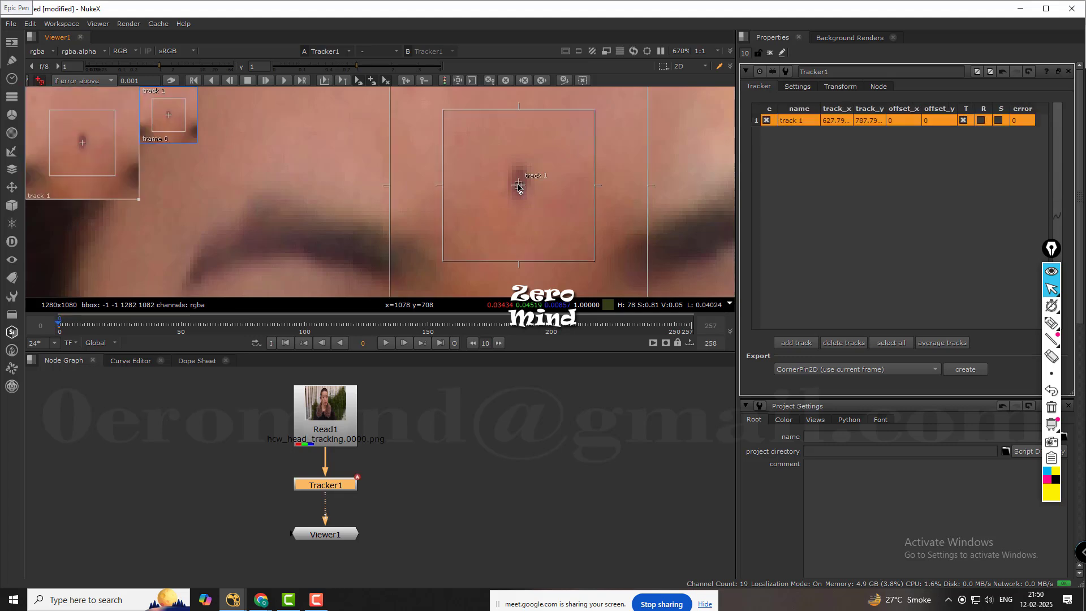
pyautogui.moveTo(517, 185); pyautogui.dragTo(520, 183)
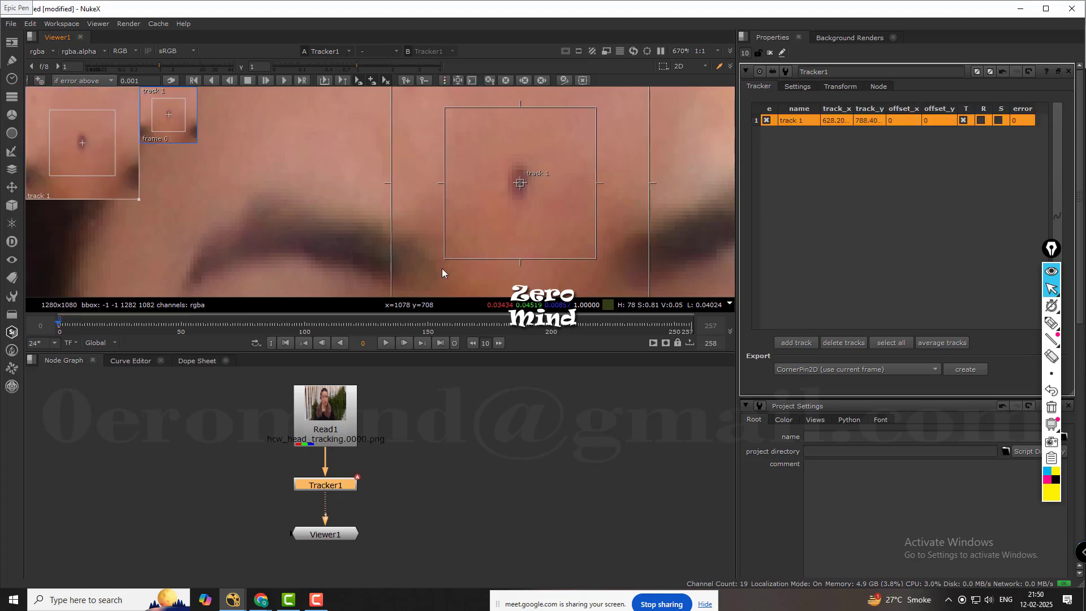
pyautogui.moveTo(444, 260); pyautogui.dragTo(487, 202)
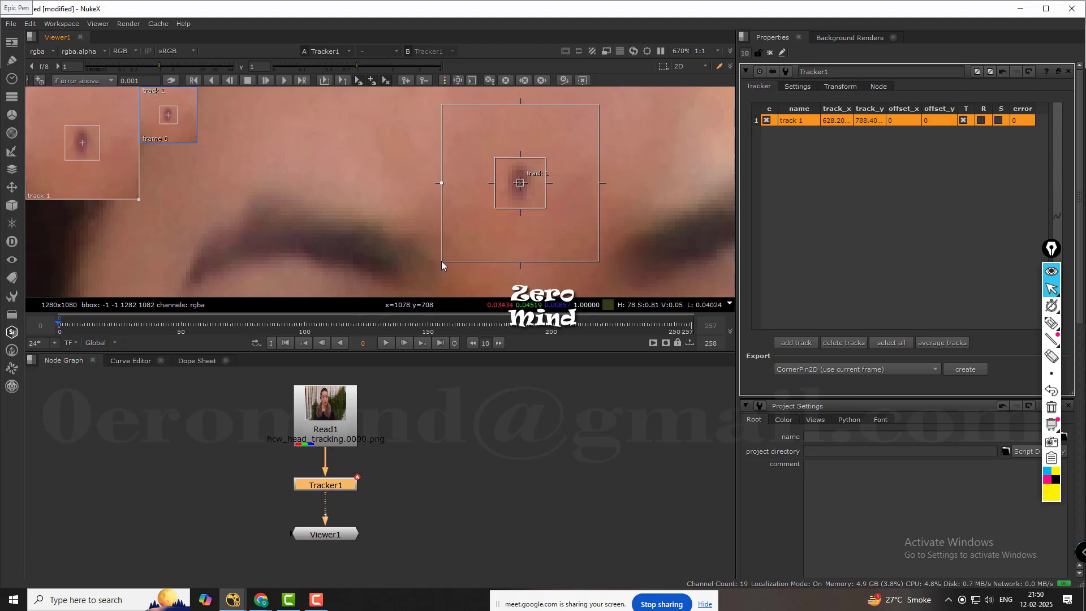
pyautogui.moveTo(441, 261)
pyautogui.mouseDown()
pyautogui.moveTo(420, 280)
pyautogui.moveTo(422, 263)
pyautogui.mouseUp()
pyautogui.scroll(-5, 504, 221)
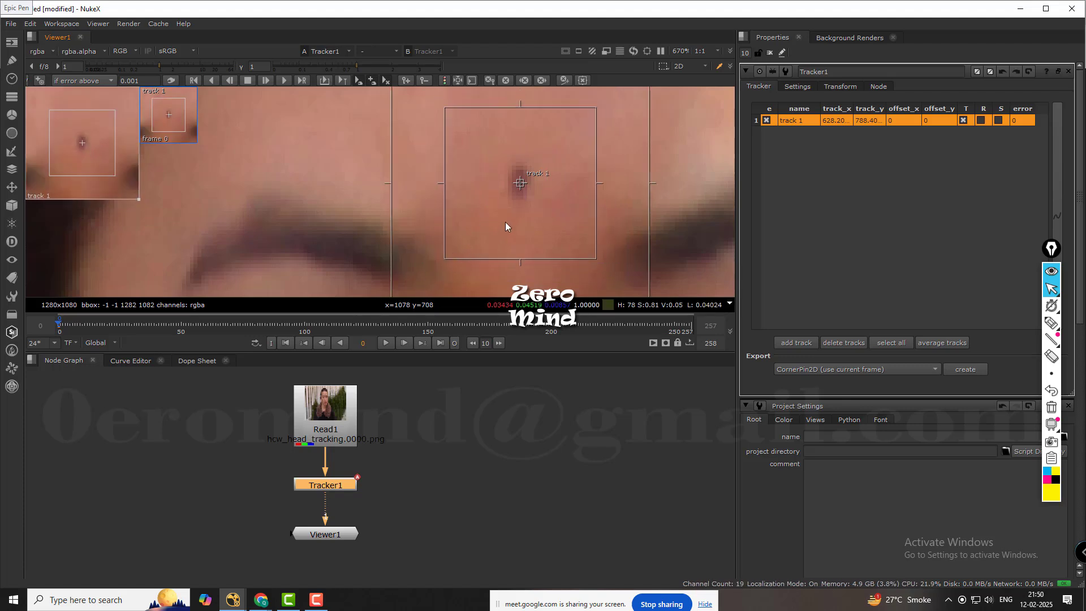
pyautogui.moveTo(526, 189); pyautogui.dragTo(570, 148)
pyautogui.hotkey('ctrl', 'z')
pyautogui.hotkey('ctrl', 'z')
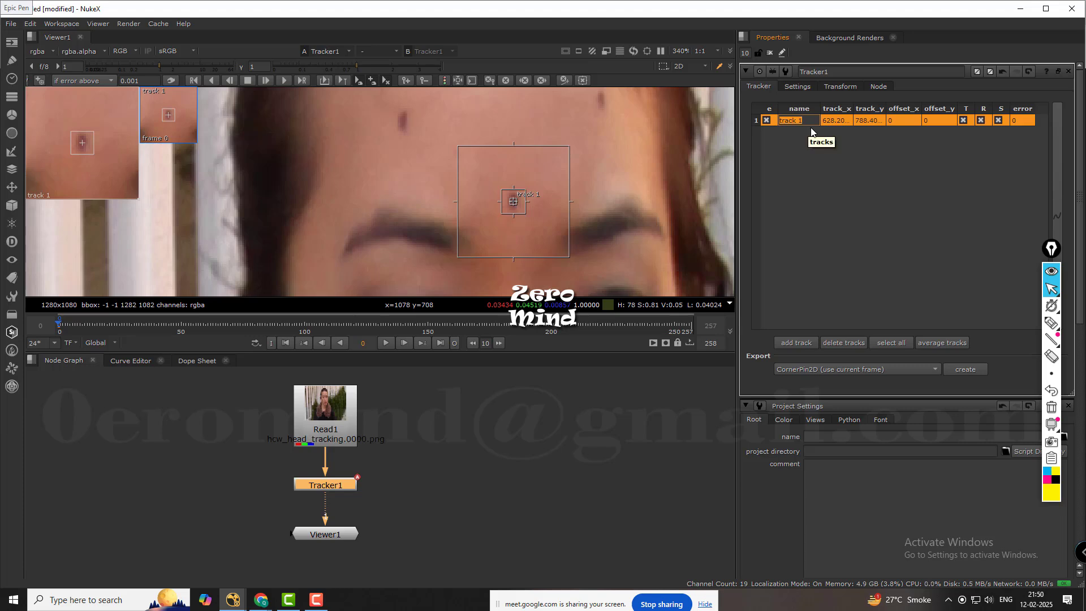
# Rename the new track FACE_1 and keep it selected.
pyautogui.write('FACE_1')
pyautogui.press('Return')
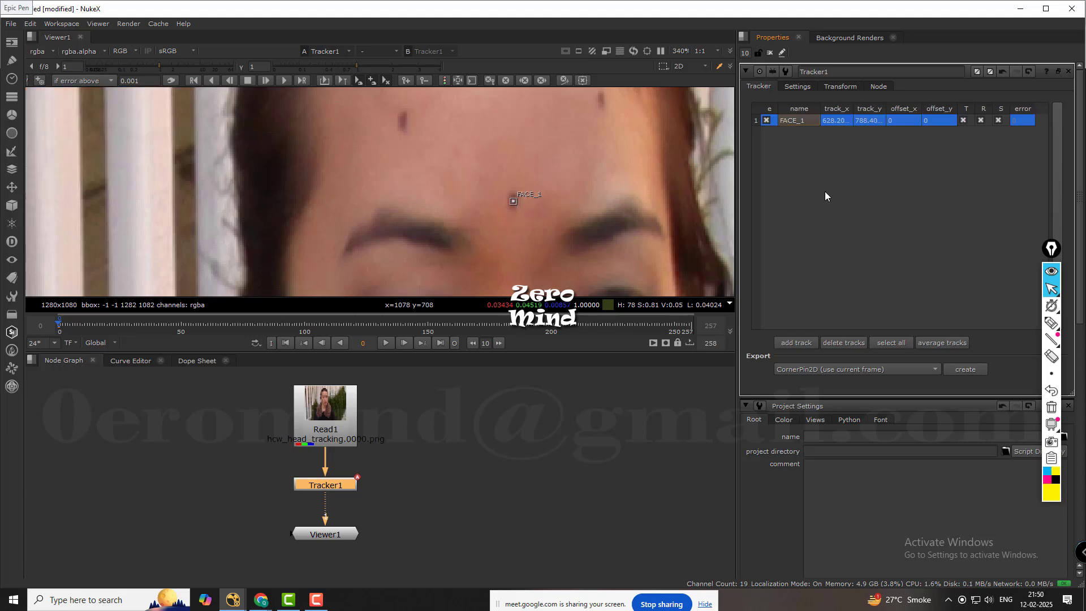
pyautogui.click(802, 121)
# Set a FACE_1 keyframe at frame 24 by moving the track onto the mark between the eyebrows.
pyautogui.click(809, 85)
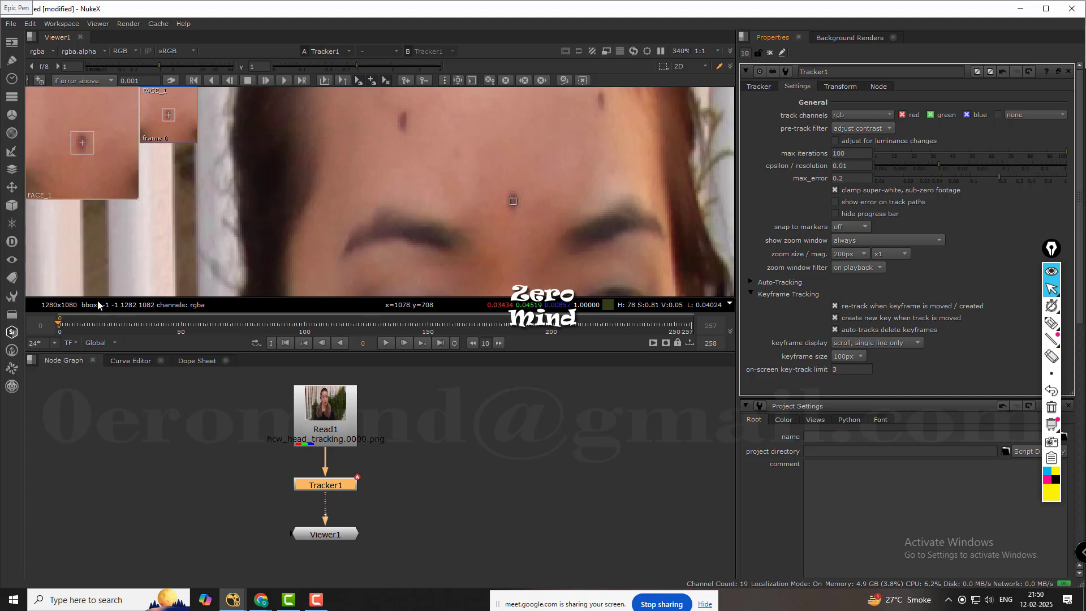
pyautogui.moveTo(62, 325); pyautogui.dragTo(117, 324)
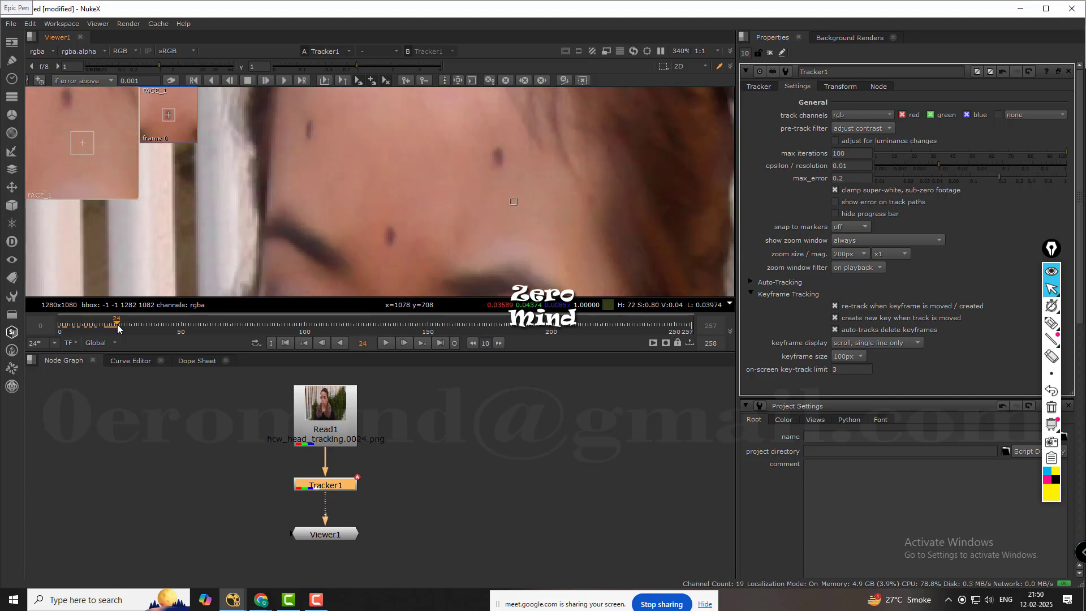
pyautogui.click(768, 87)
pyautogui.moveTo(512, 199); pyautogui.dragTo(389, 236)
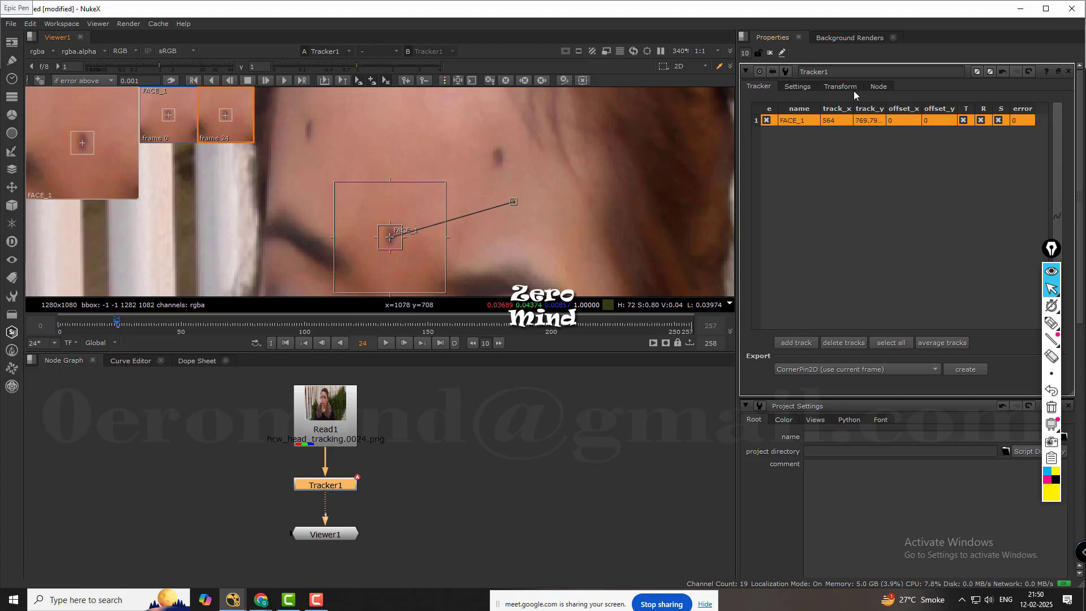
# Set a FACE_1 keyframe at frame 51 on the mark between the eyebrows.
pyautogui.click(795, 87)
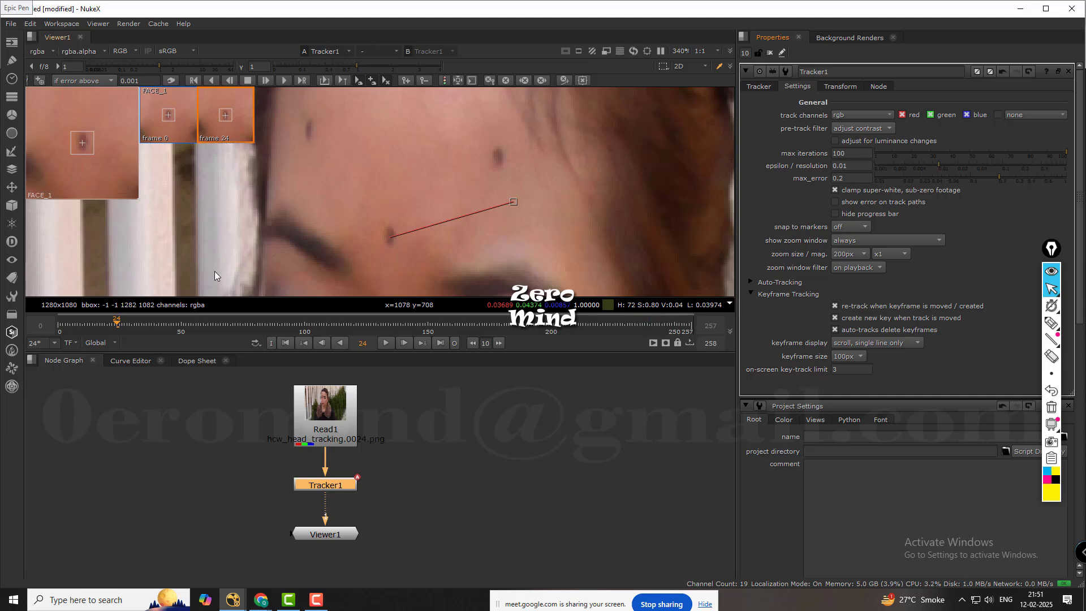
pyautogui.moveTo(129, 323); pyautogui.dragTo(183, 320)
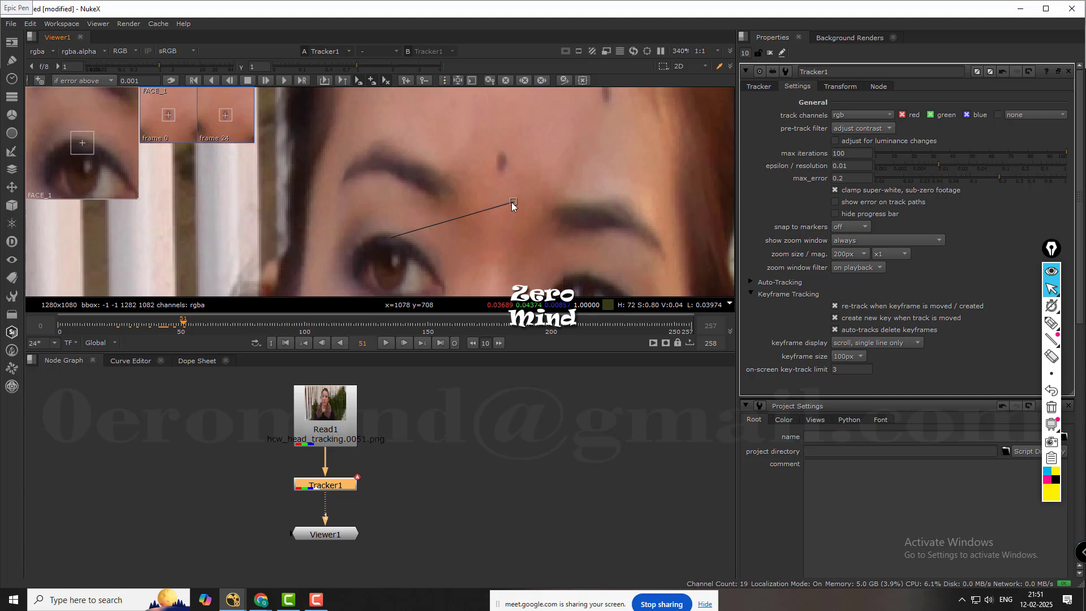
pyautogui.click(758, 86)
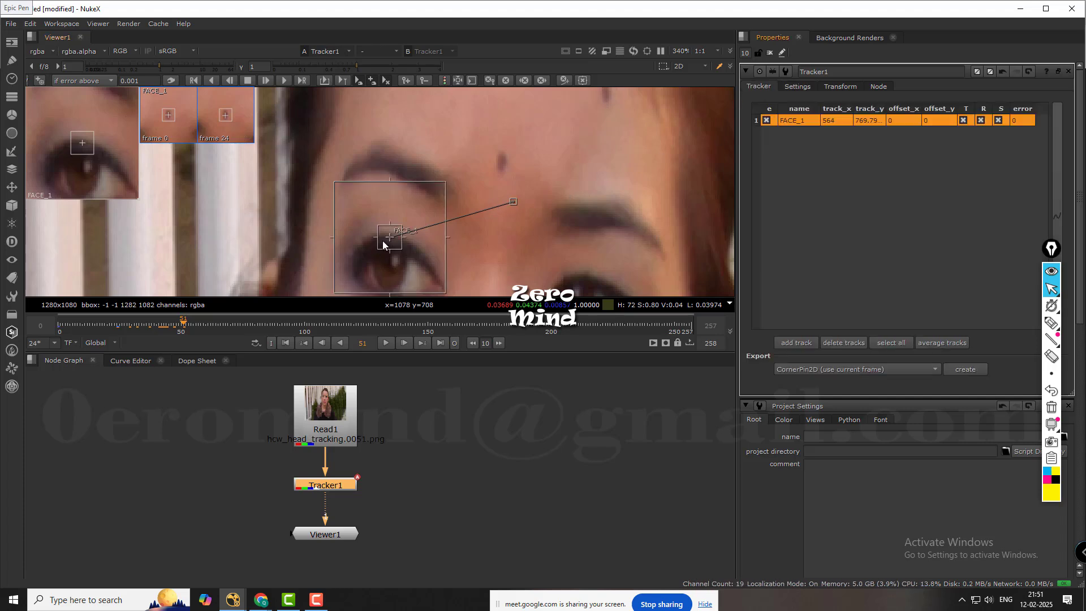
pyautogui.moveTo(434, 209); pyautogui.dragTo(501, 161)
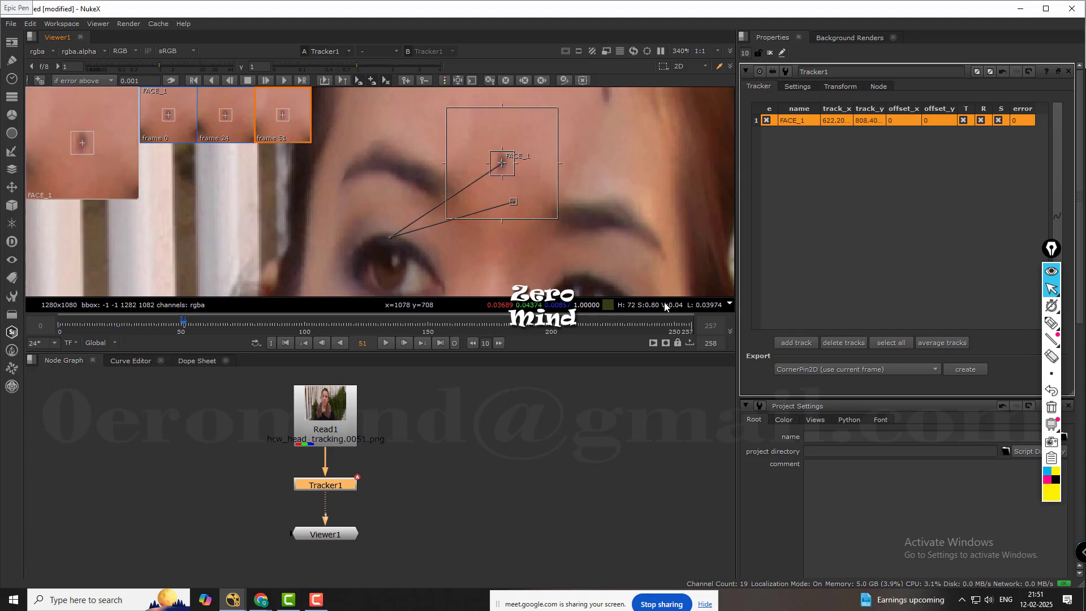
# Set a FACE_1 keyframe at frame 81, repositioning the track onto the mark between the eyebrows.
pyautogui.click(257, 322)
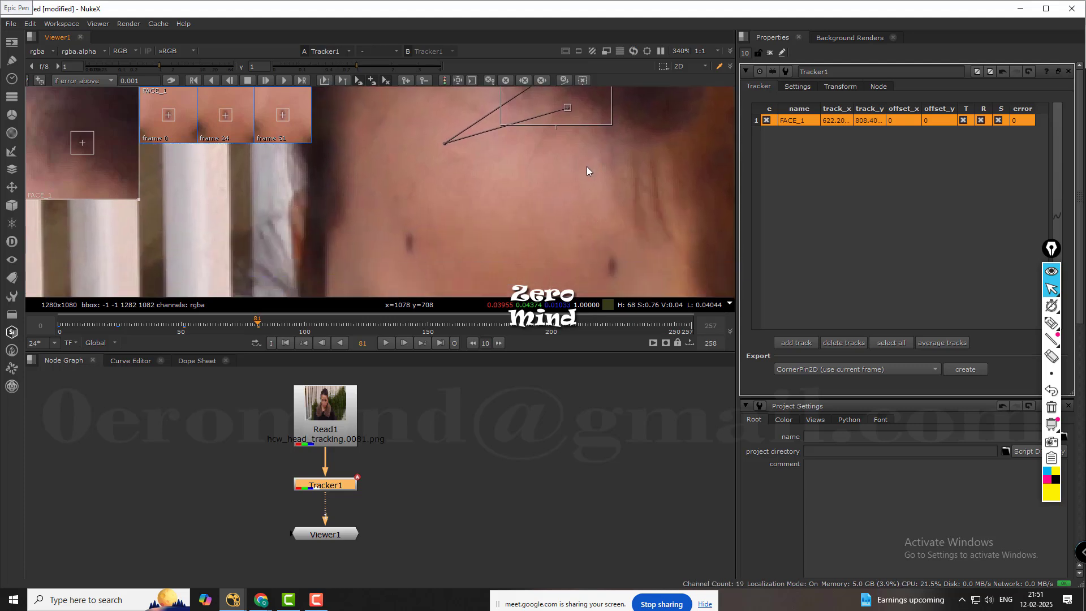
pyautogui.scroll(-5, 586, 166)
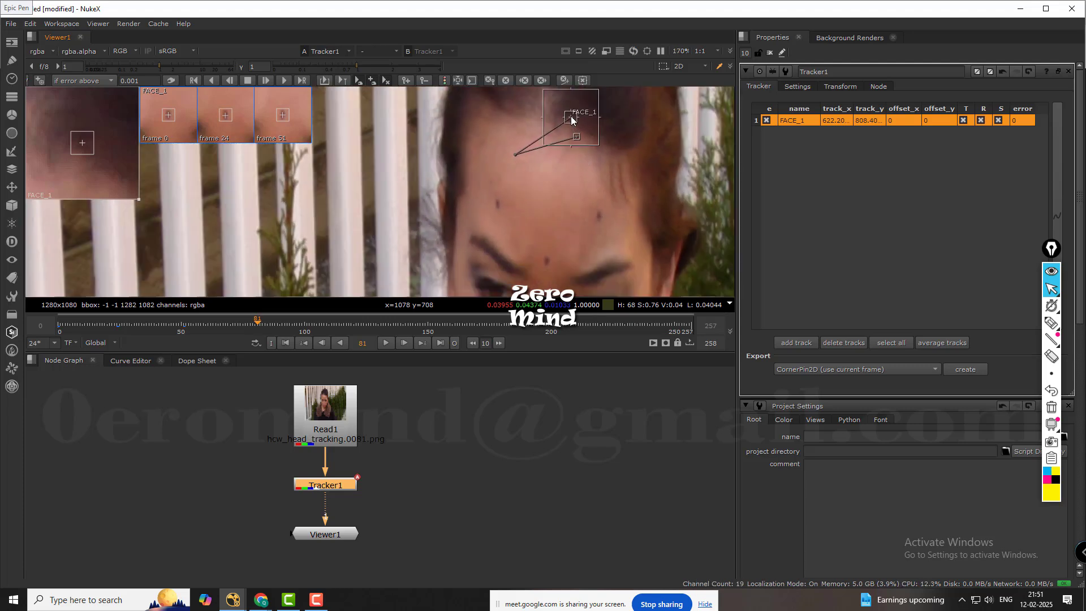
pyautogui.moveTo(571, 116); pyautogui.dragTo(570, 164)
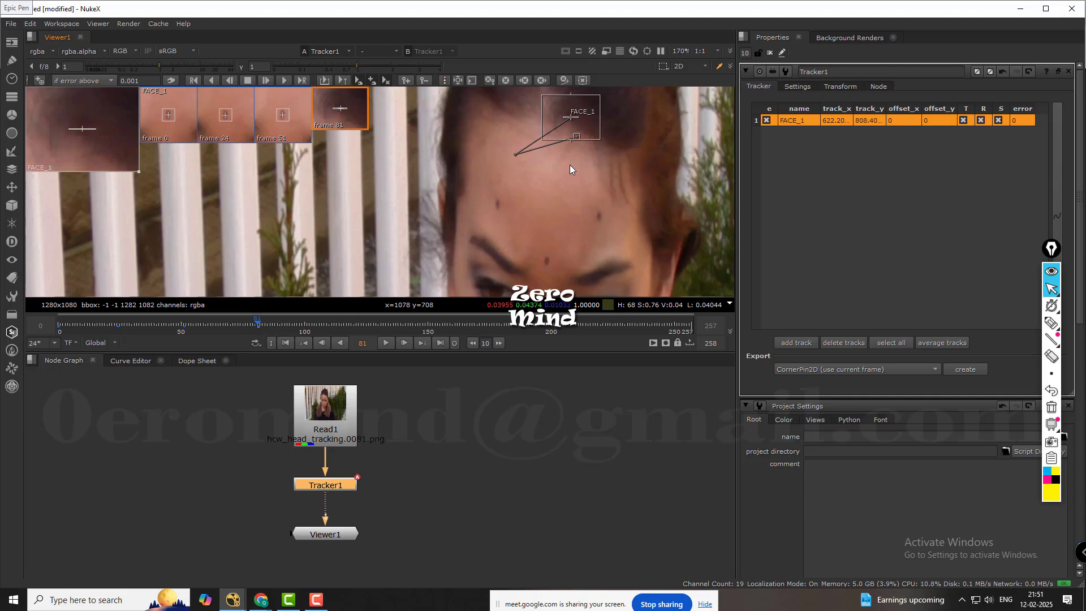
pyautogui.hotkey('ctrl', 'z')
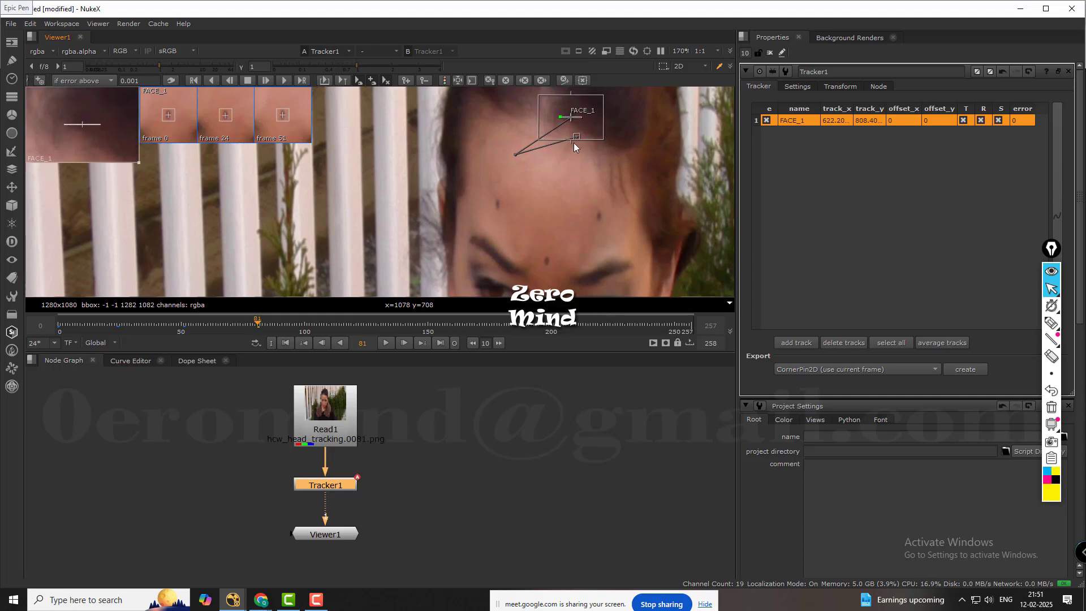
pyautogui.scroll(2, 575, 117)
pyautogui.moveTo(574, 118); pyautogui.dragTo(543, 278)
pyautogui.moveTo(623, 236); pyautogui.dragTo(635, 161, button='middle')
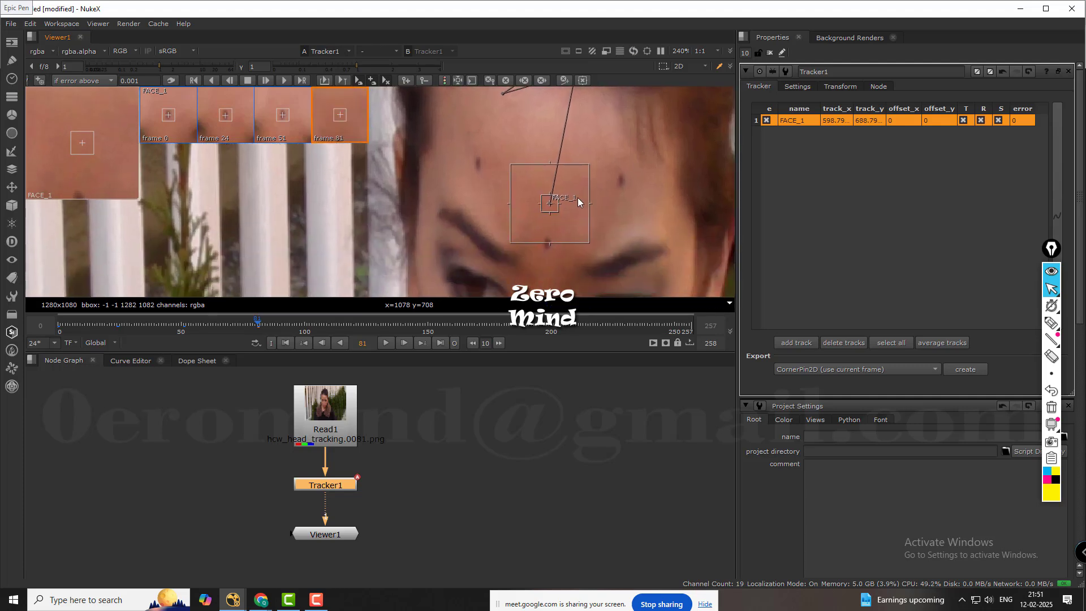
pyautogui.moveTo(554, 211); pyautogui.dragTo(549, 257)
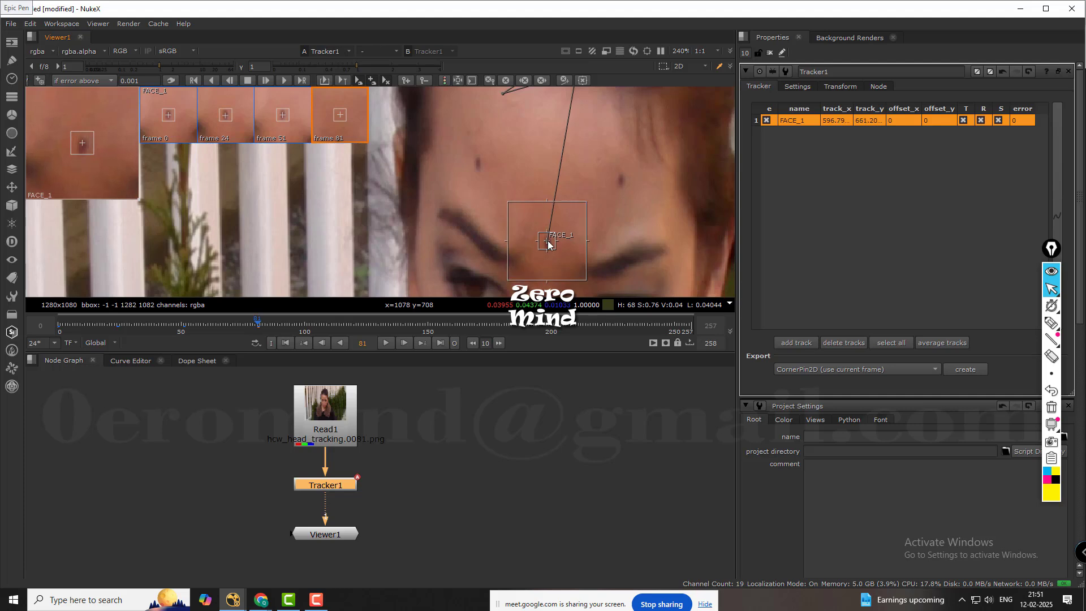
pyautogui.moveTo(605, 165); pyautogui.dragTo(557, 202, button='middle')
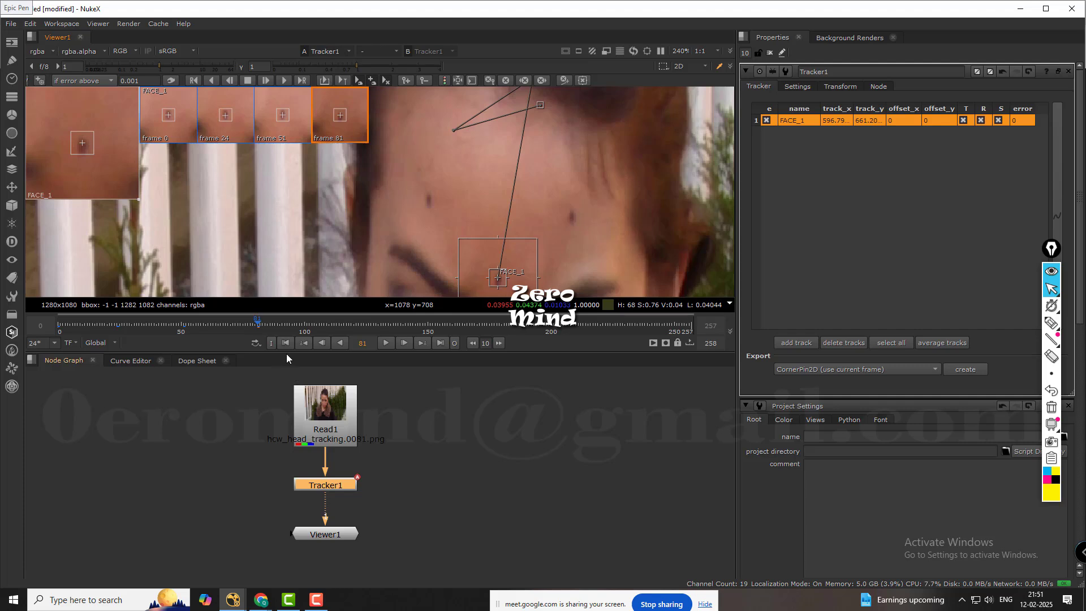
# Delete the FACE_1 track from Tracker1.
pyautogui.rightClick(798, 121)
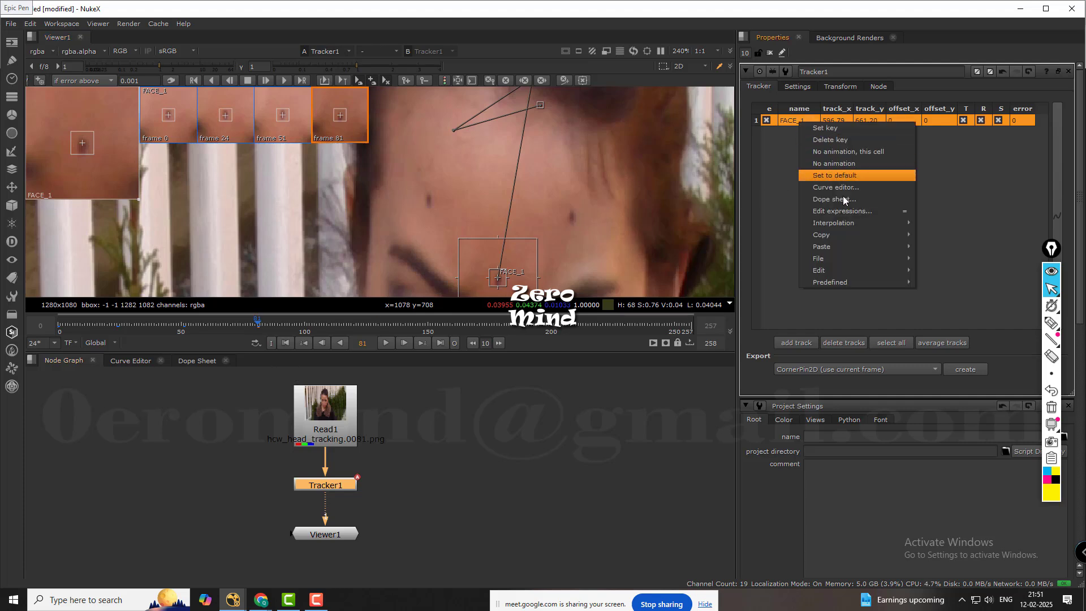
pyautogui.press('Escape')
pyautogui.press('Escape')
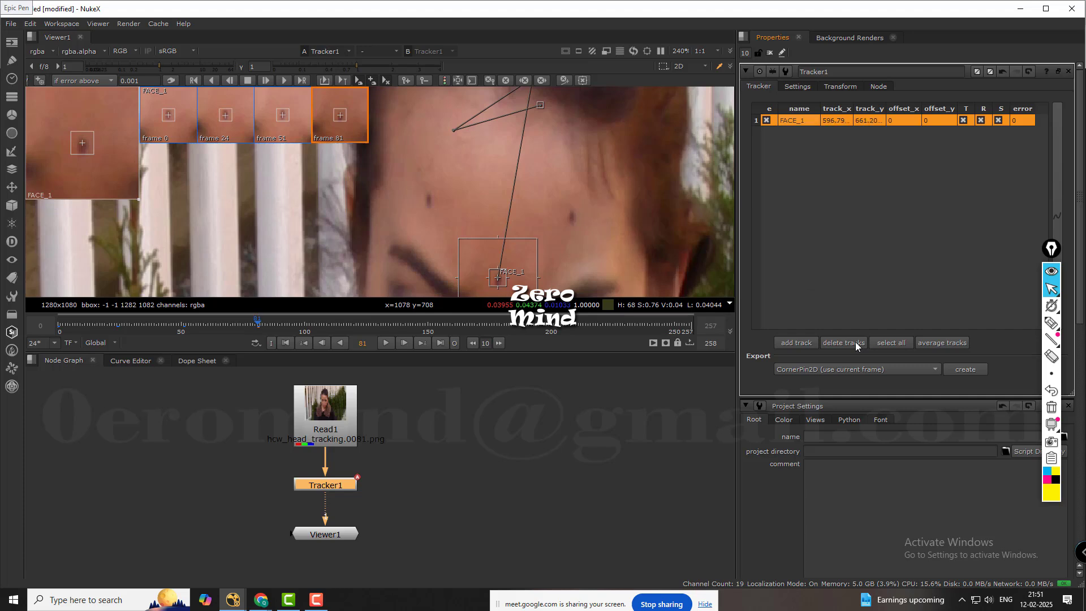
pyautogui.click(855, 342)
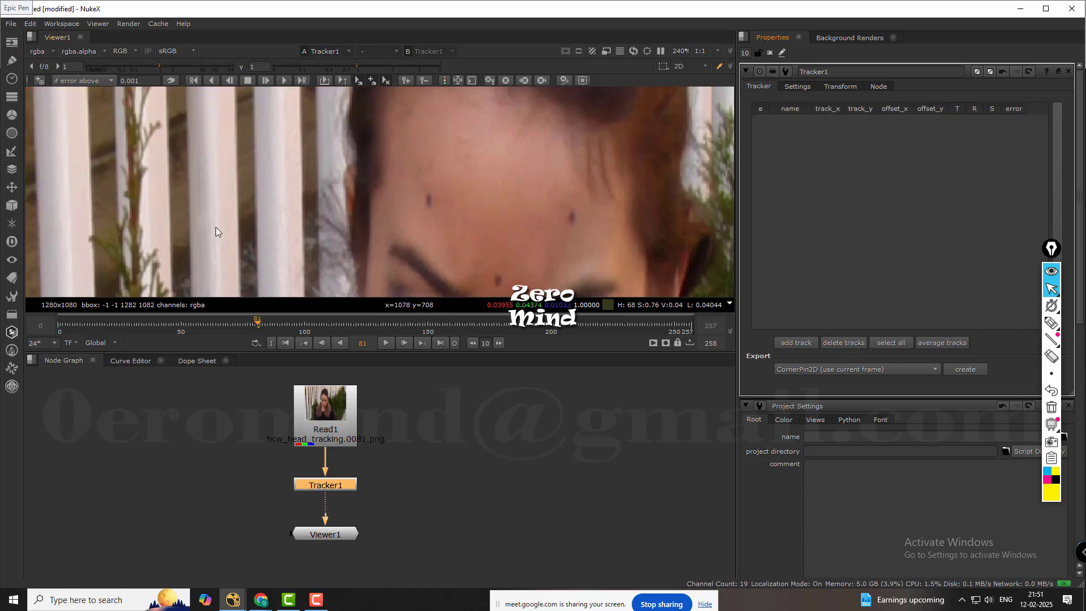
# Return to the first frame and add a new track with translate, rotate and scale enabled.
pyautogui.click(286, 343)
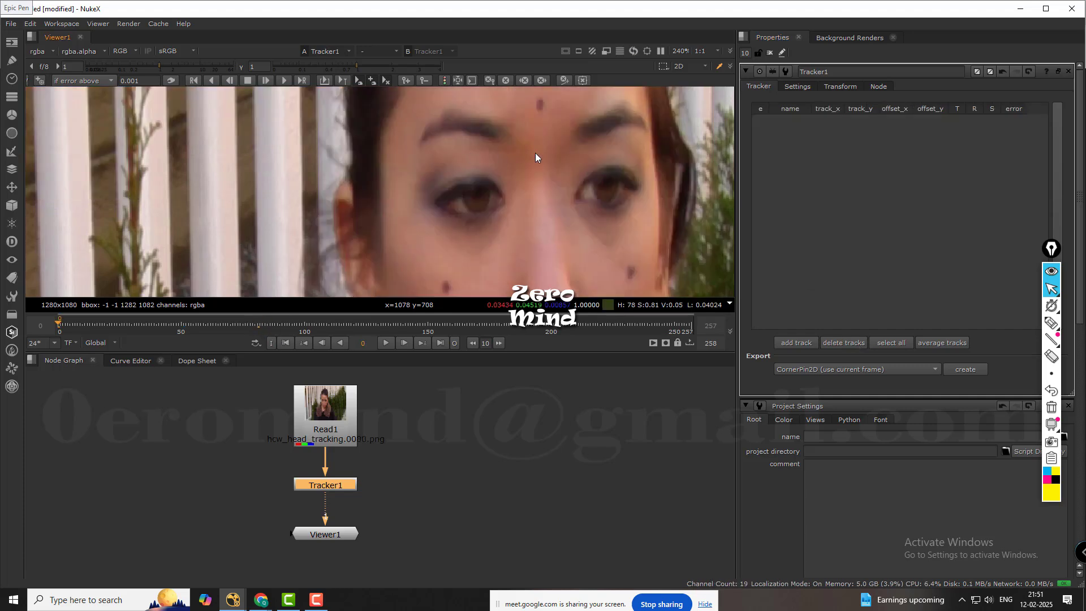
pyautogui.moveTo(535, 153); pyautogui.dragTo(463, 191, button='middle')
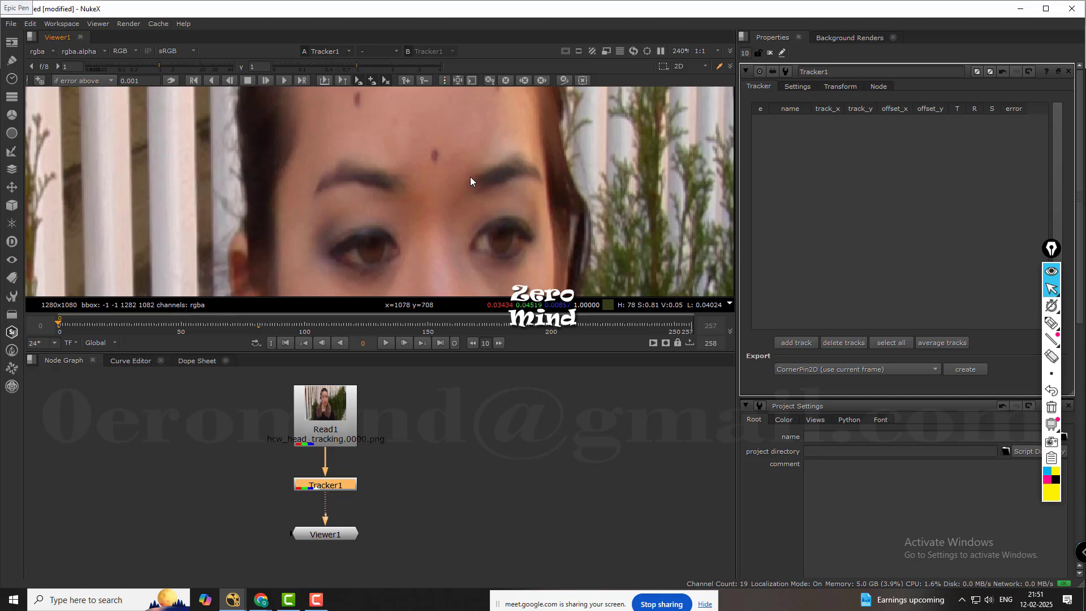
pyautogui.scroll(-3, 470, 177)
pyautogui.moveTo(470, 176); pyautogui.dragTo(358, 181, button='middle')
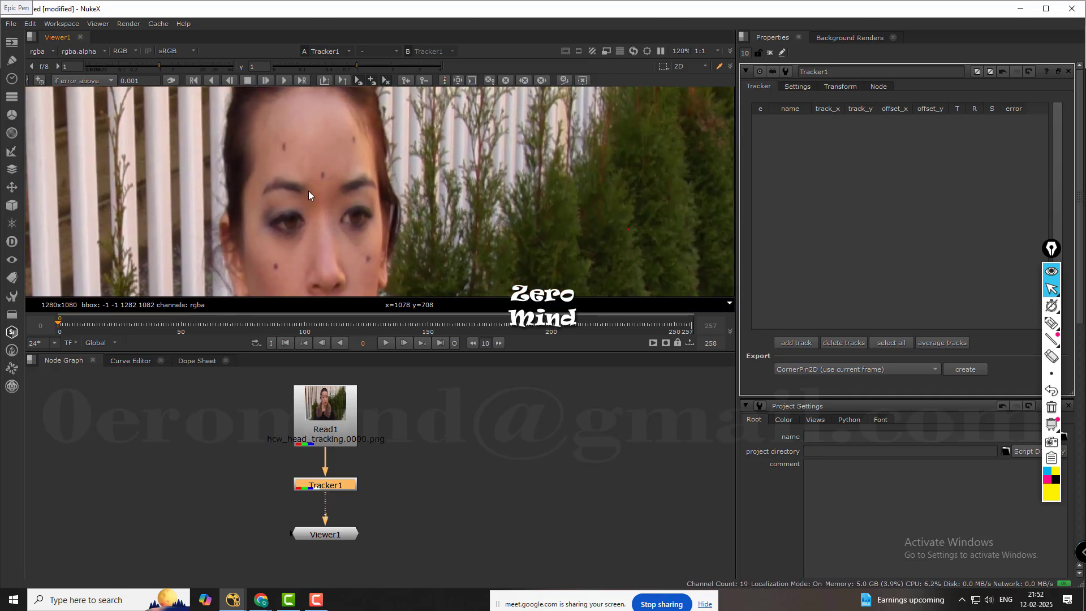
pyautogui.moveTo(307, 191); pyautogui.dragTo(351, 184, button='middle')
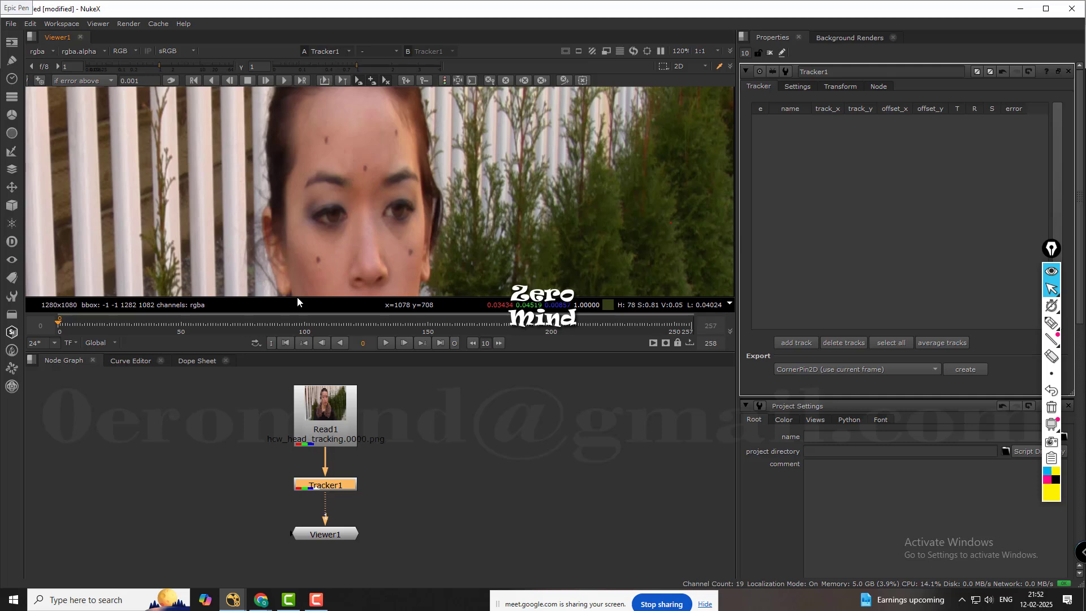
pyautogui.click(806, 344)
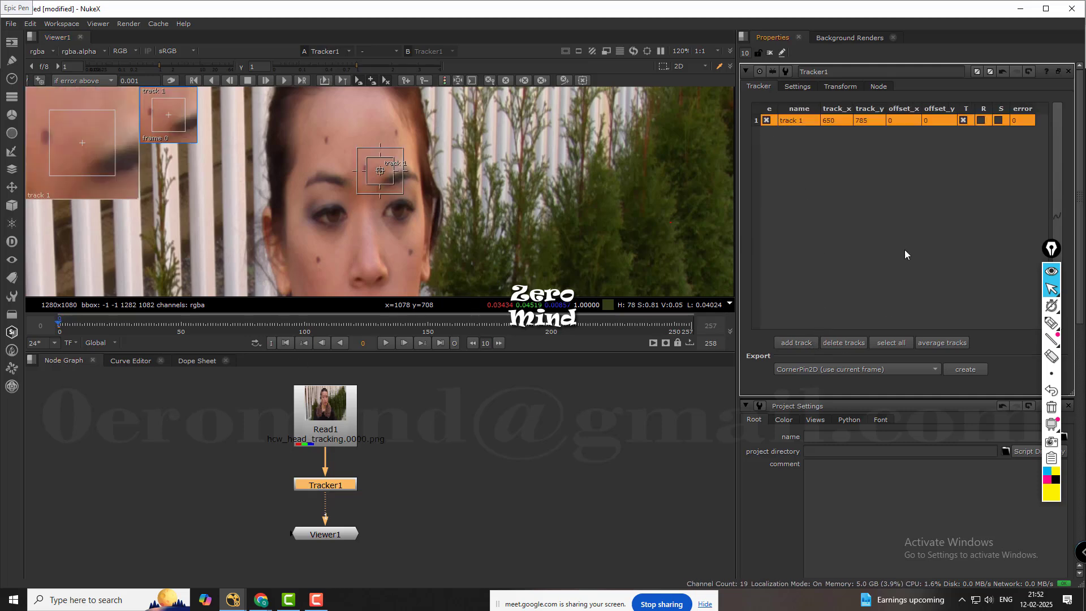
pyautogui.click(982, 121)
pyautogui.click(999, 121)
# Move track 1 onto the mark between the eyebrows and shrink its pattern box tightly around the mark.
pyautogui.scroll(5, 371, 181)
pyautogui.scroll(3, 369, 192)
pyautogui.moveTo(373, 154); pyautogui.dragTo(312, 144)
pyautogui.scroll(-5, 434, 176)
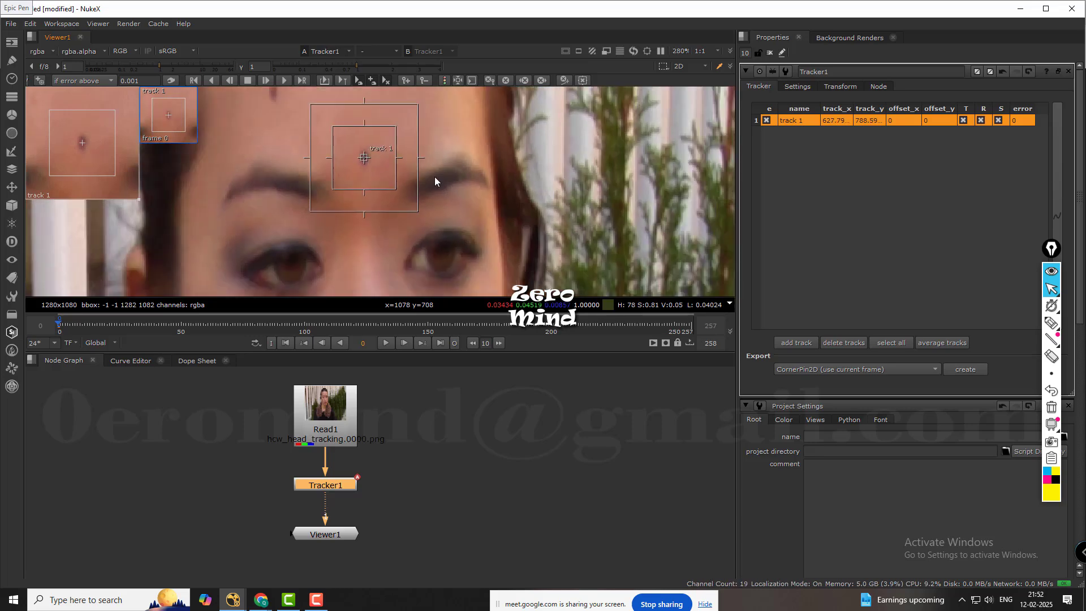
pyautogui.scroll(2, 446, 192)
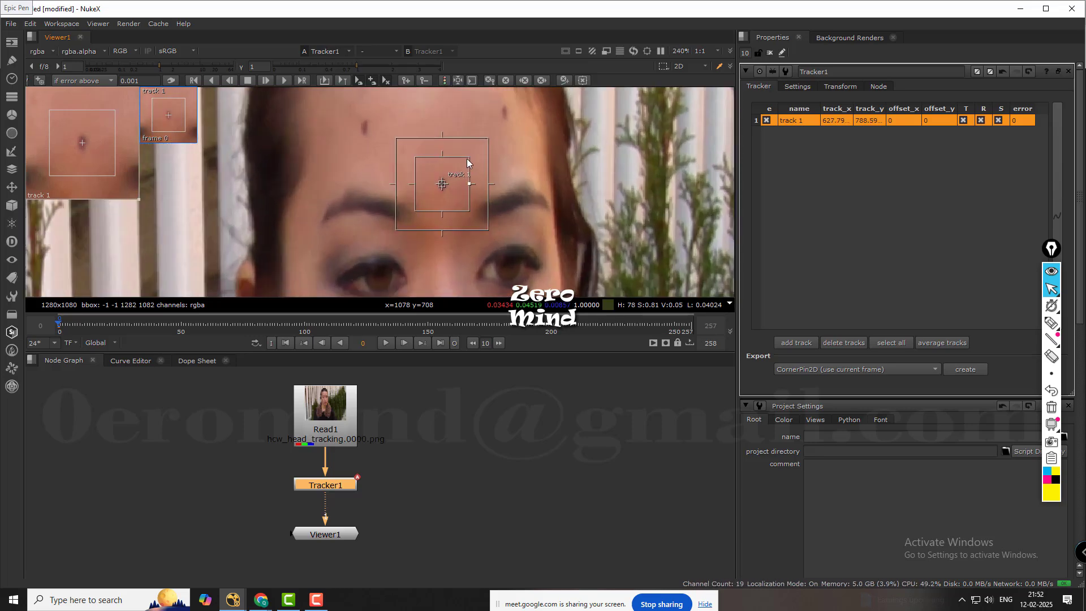
pyautogui.moveTo(462, 161); pyautogui.dragTo(488, 136)
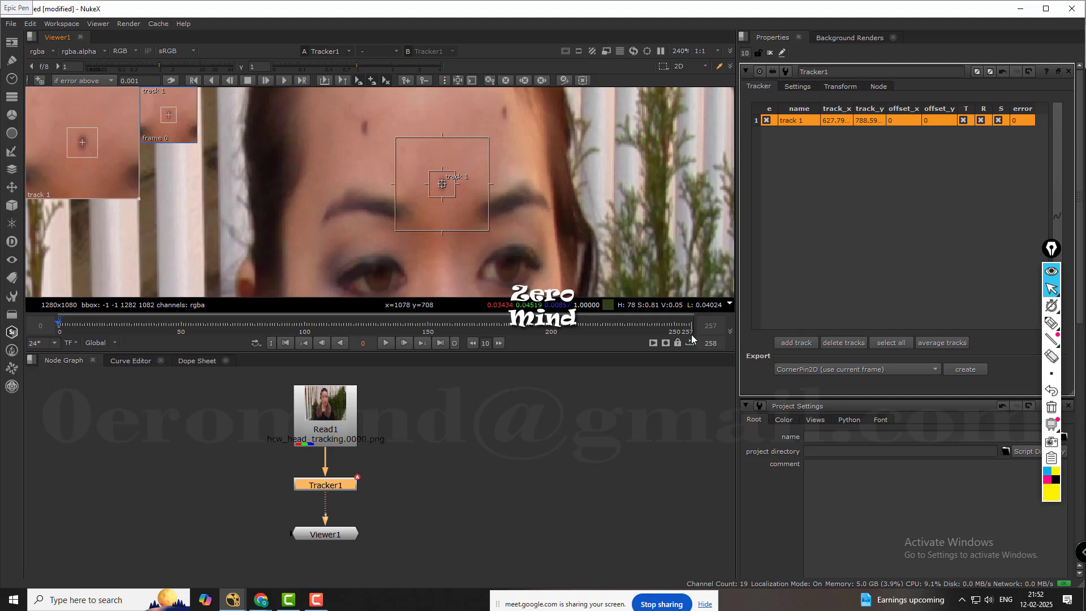
# Track track 1 forward over the frame range 0 to 50.
pyautogui.click(302, 80)
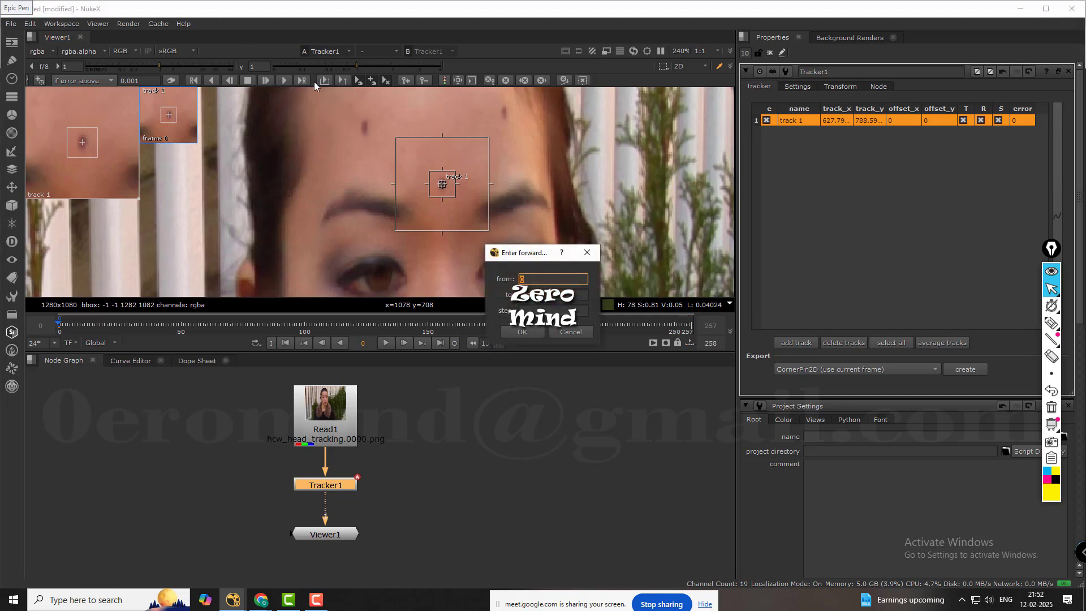
pyautogui.press('Tab')
pyautogui.click(534, 331)
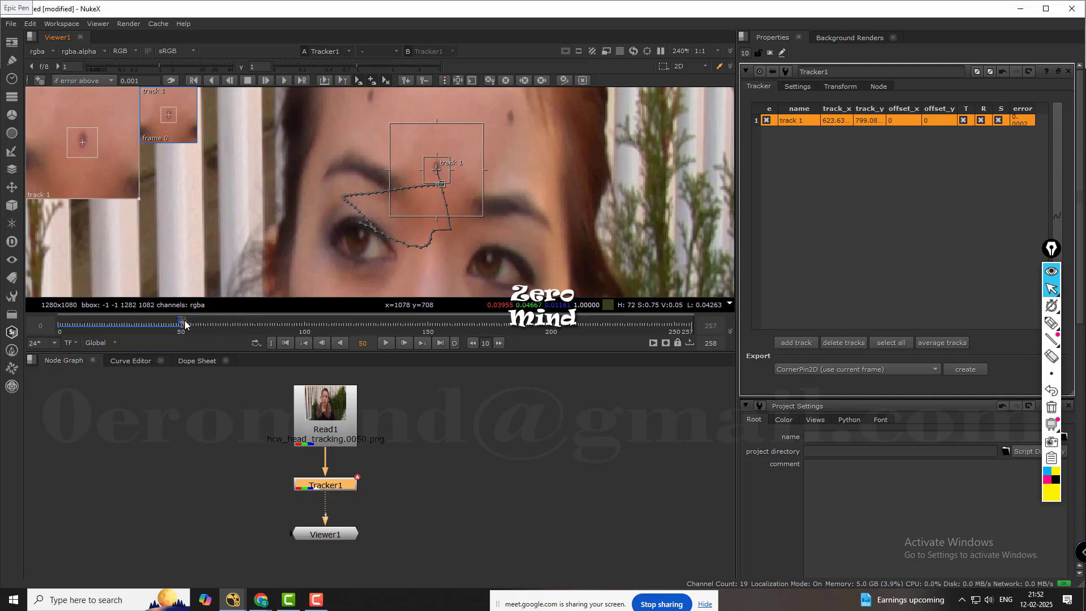
# Color track 1's motion path by tracking error and inspect it closely around frame 26.
pyautogui.moveTo(187, 325); pyautogui.dragTo(122, 323)
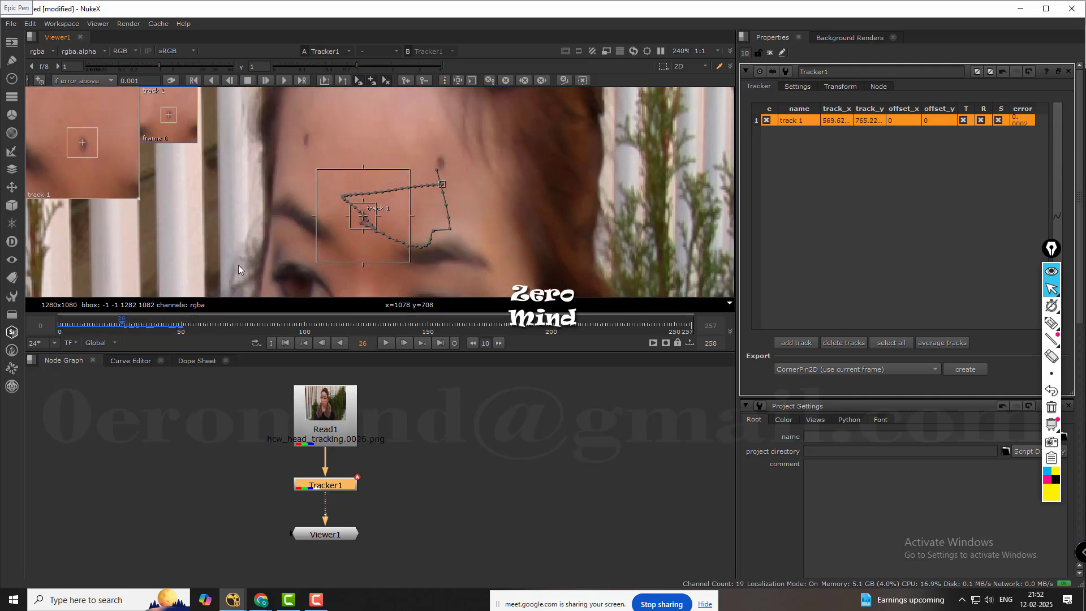
pyautogui.click(445, 80)
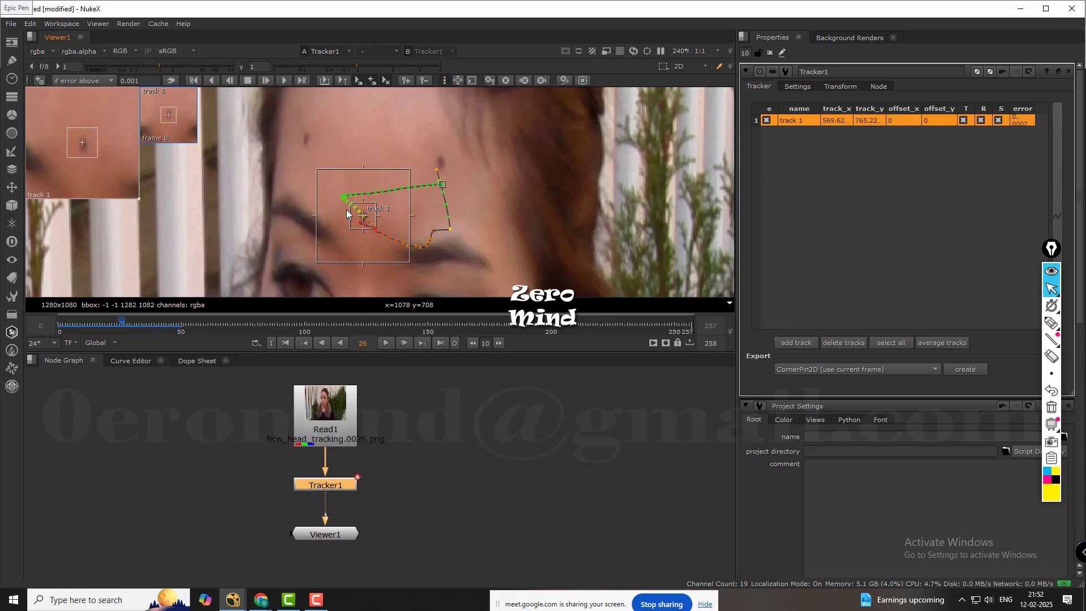
pyautogui.scroll(5, 374, 209)
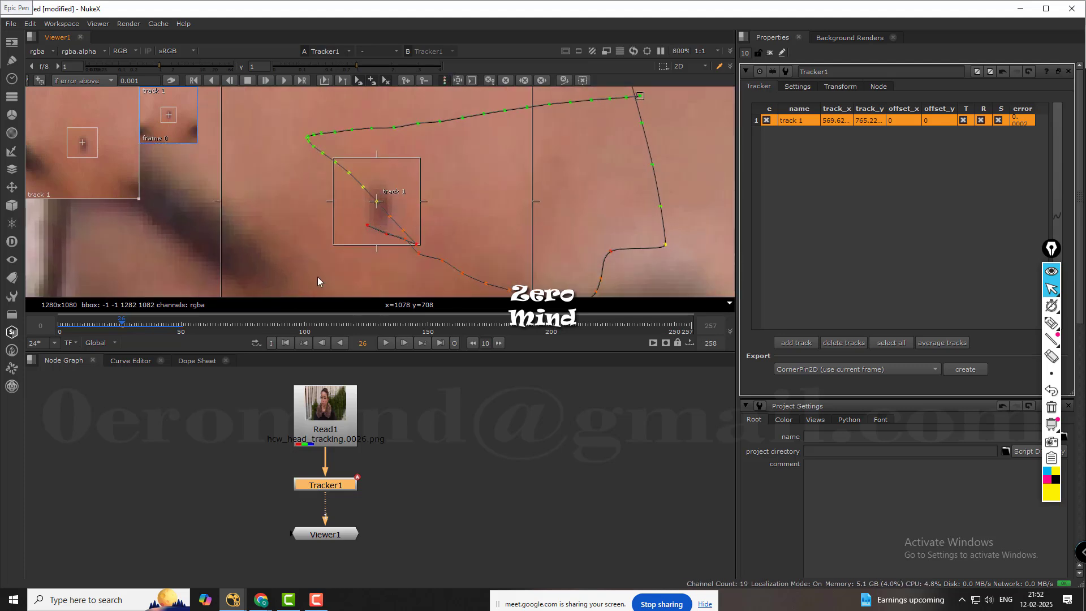
# Set a track 1 keyframe at frame 24, nudging the point slightly down onto the mark between the eyebrows.
pyautogui.click(119, 323)
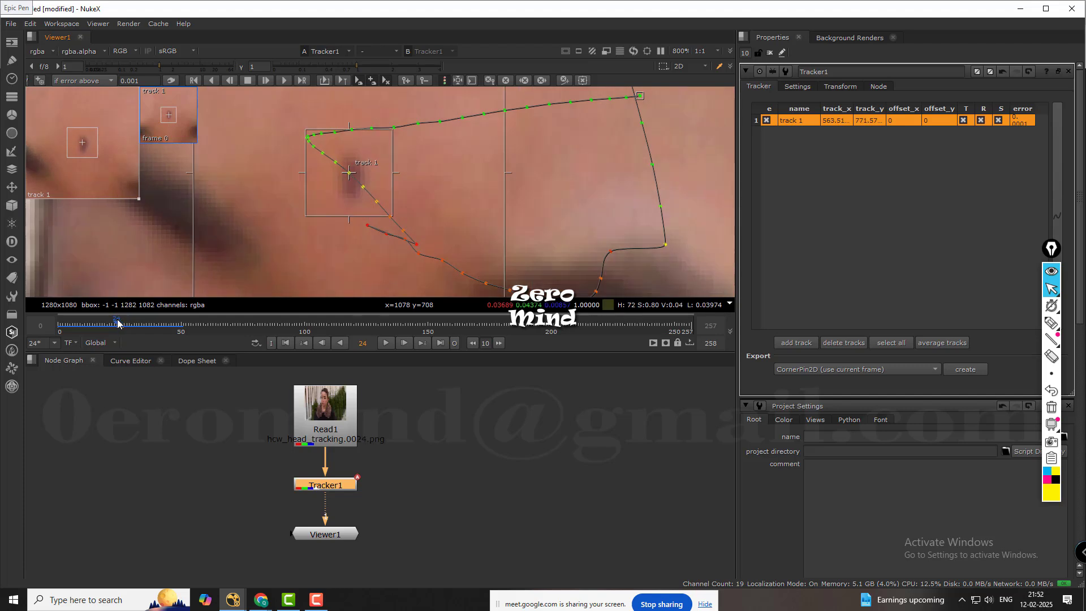
pyautogui.moveTo(466, 205); pyautogui.dragTo(445, 168, button='middle')
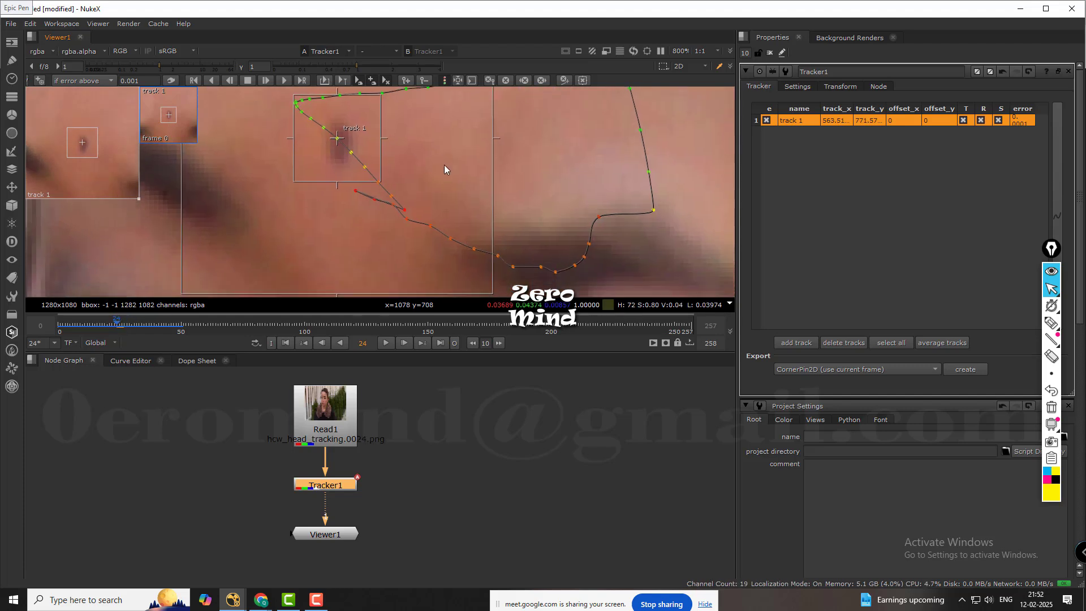
pyautogui.moveTo(337, 137); pyautogui.dragTo(338, 140)
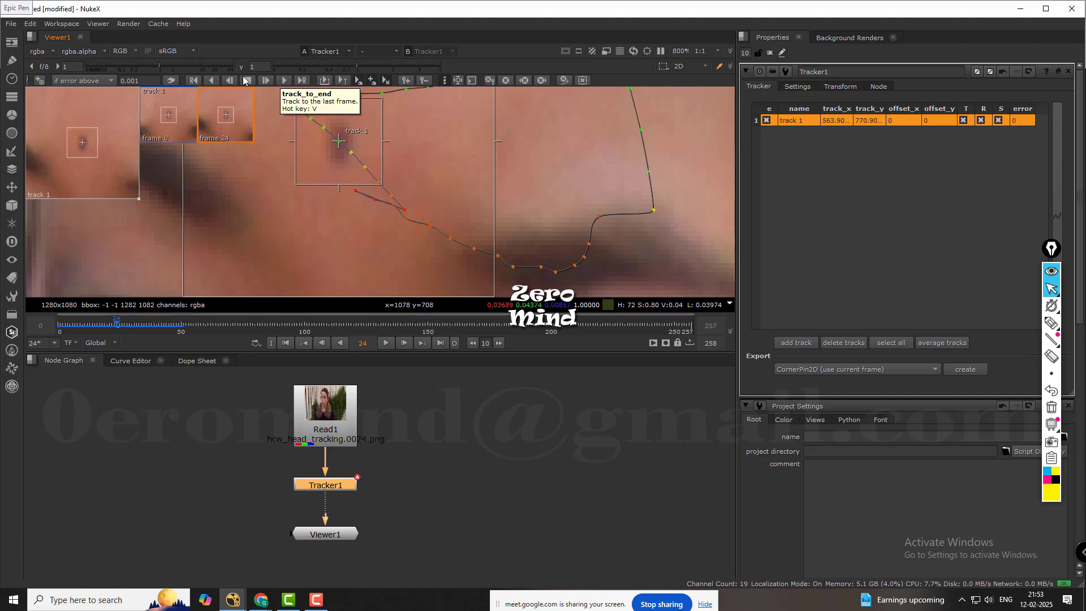
# Track track 1 forward one frame at a time from frame 24 to frame 37.
pyautogui.click(266, 81)
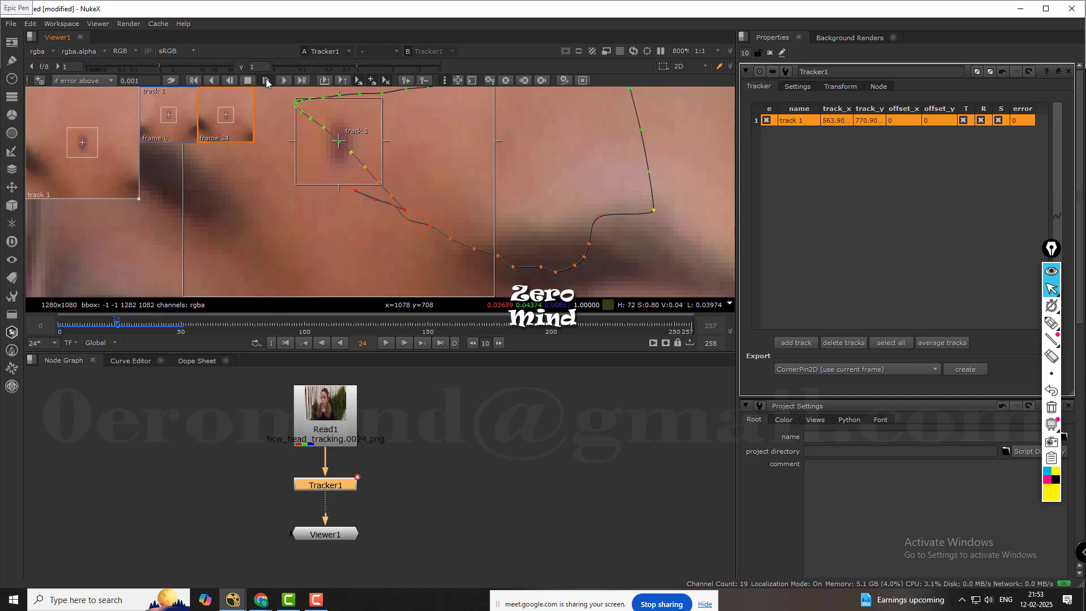
pyautogui.click(266, 80)
pyautogui.click(266, 81)
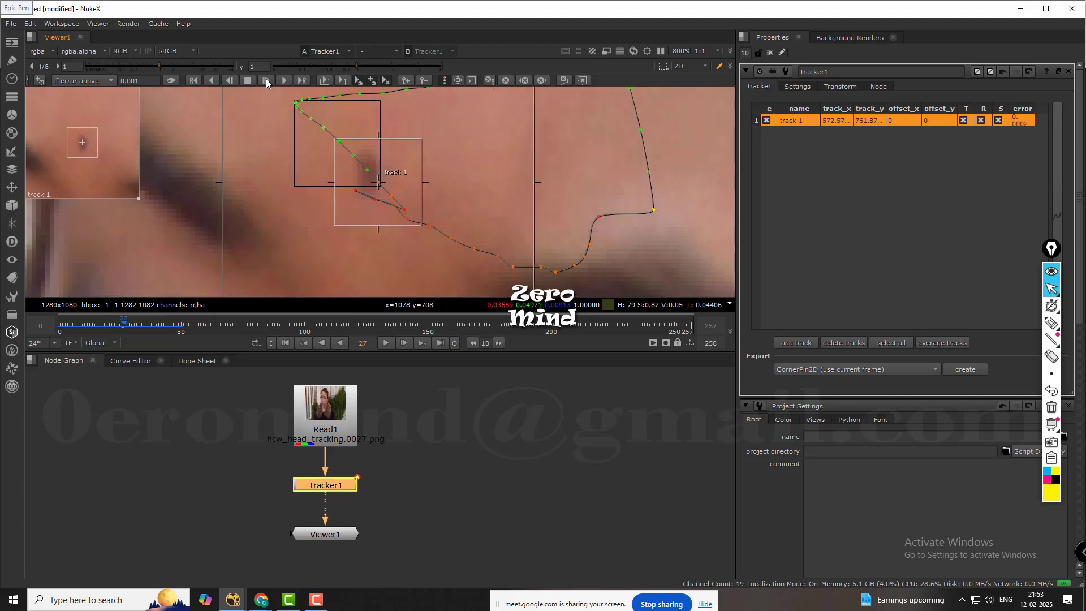
pyautogui.click(265, 81)
pyautogui.click(266, 80)
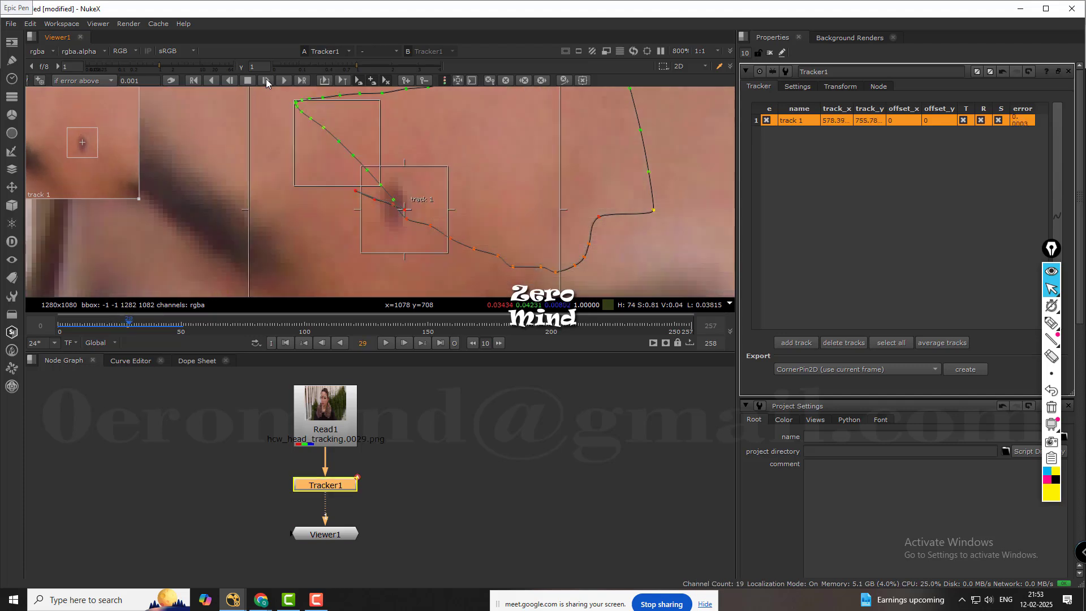
pyautogui.click(266, 80)
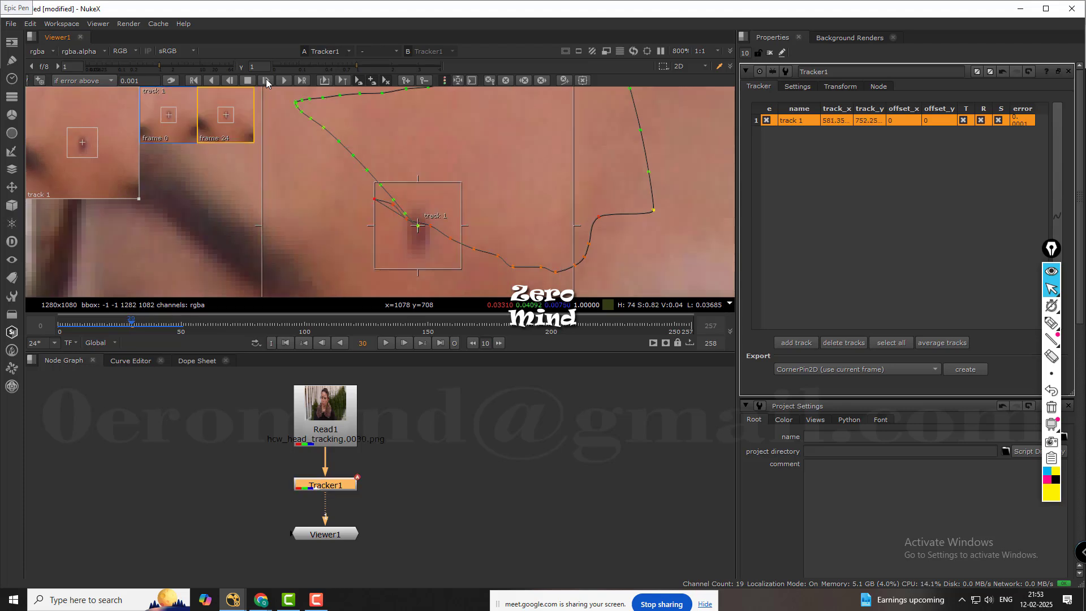
pyautogui.click(266, 80)
pyautogui.click(266, 81)
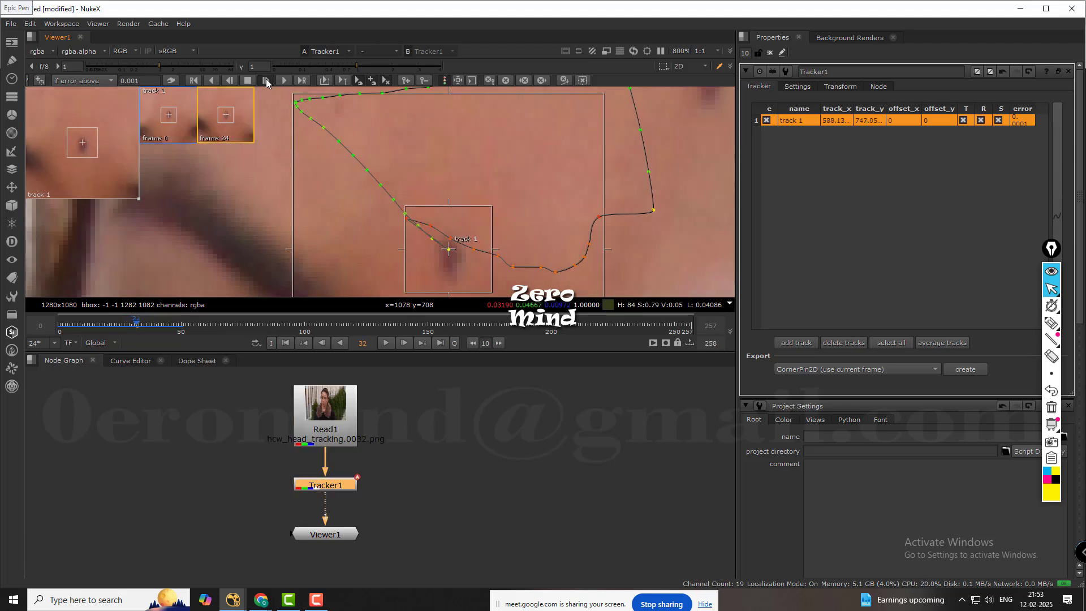
pyautogui.click(266, 80)
pyautogui.click(266, 80)
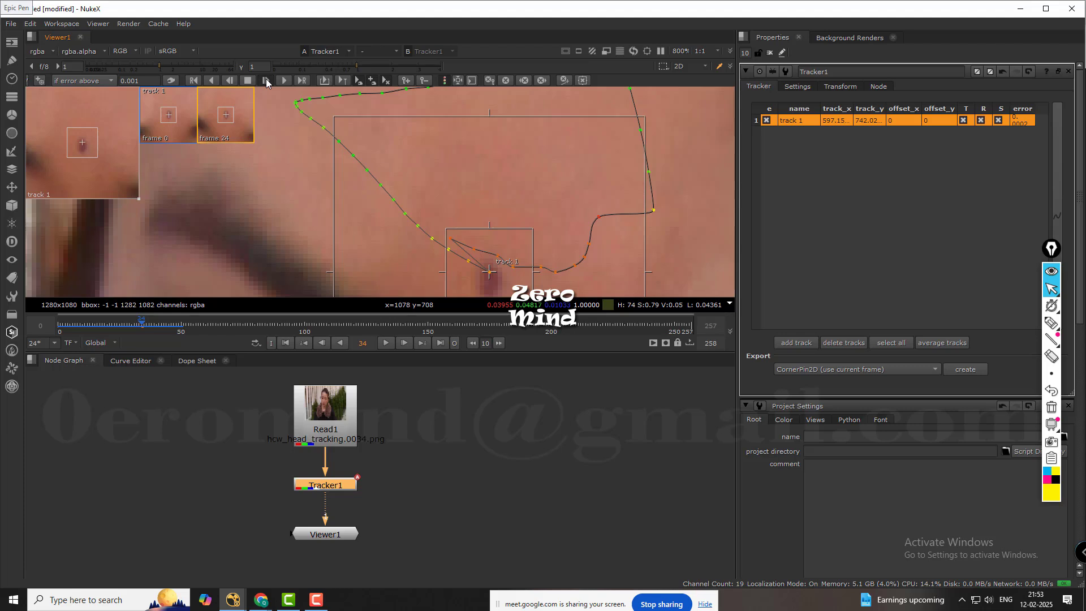
pyautogui.click(266, 80)
pyautogui.click(266, 80)
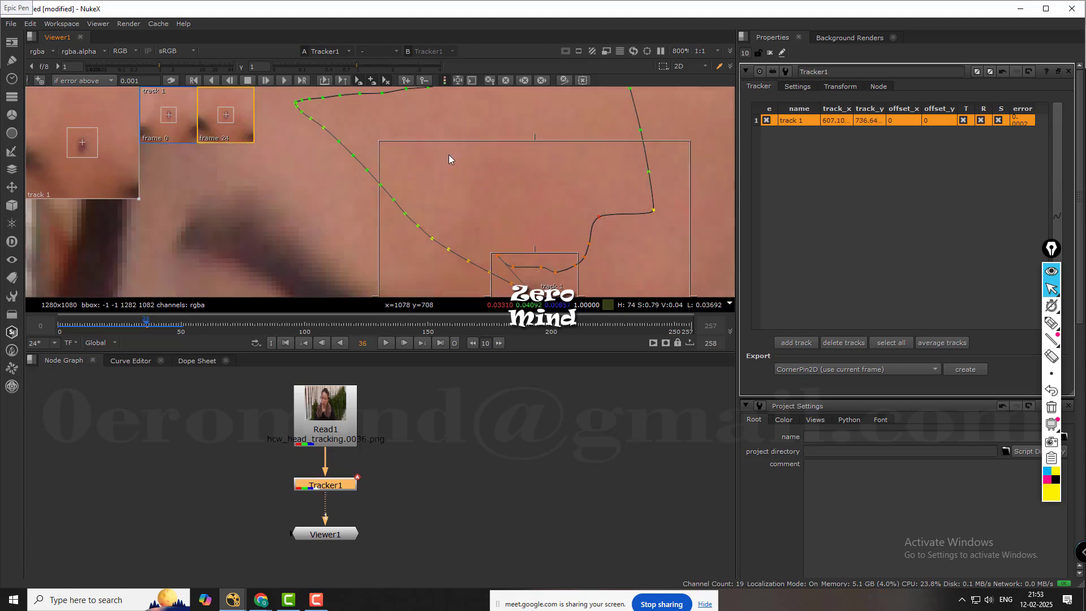
pyautogui.scroll(-4, 406, 180)
pyautogui.moveTo(405, 175); pyautogui.dragTo(415, 233, button='middle')
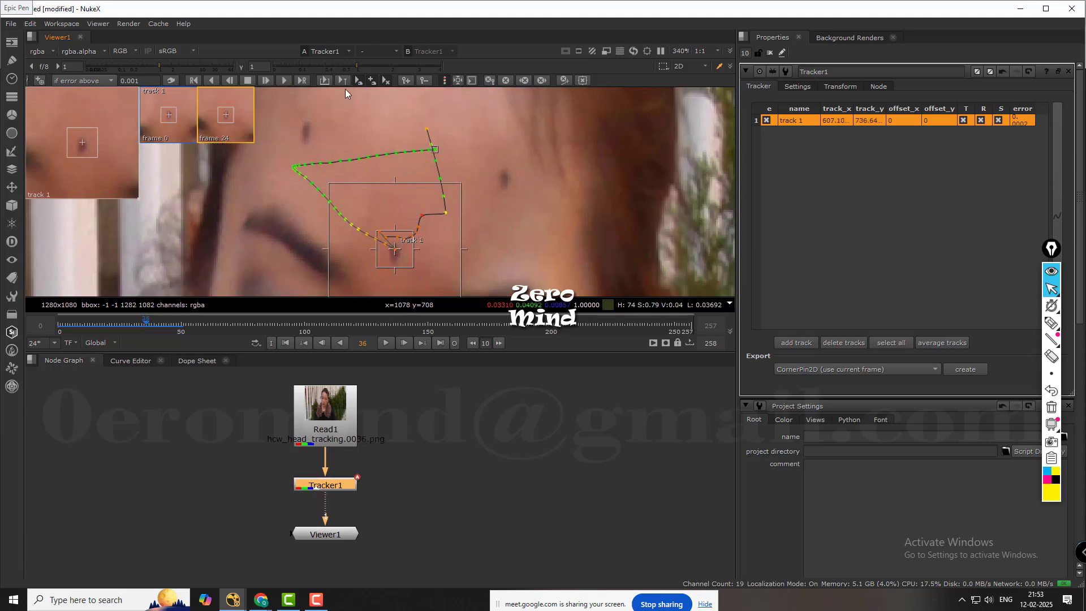
pyautogui.click(266, 80)
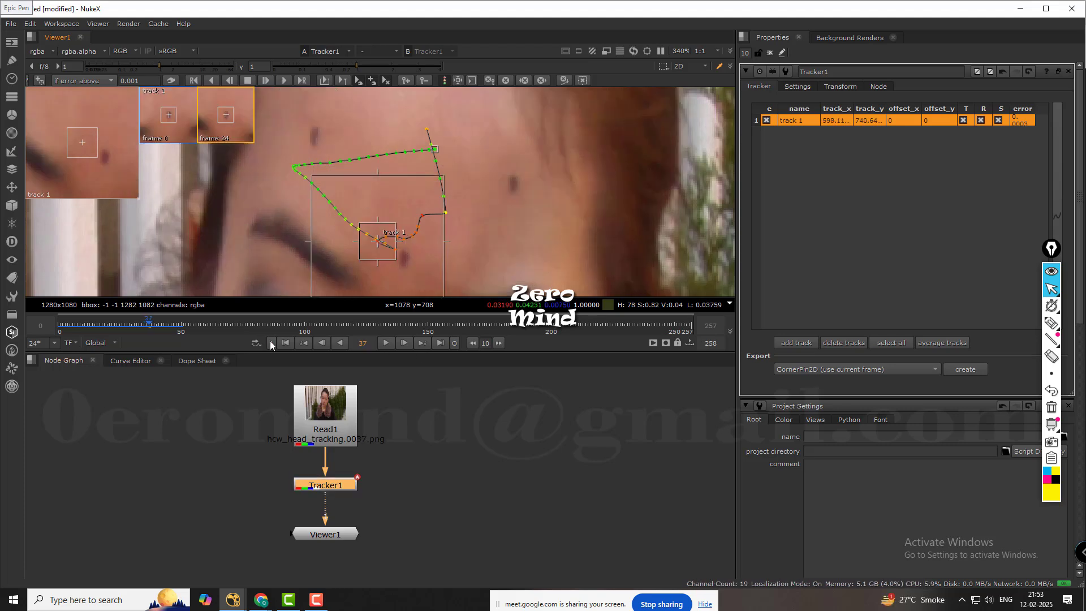
# Step back to frame 28 and set a track 1 keyframe, nudging the point down onto the mark.
pyautogui.press('Left')
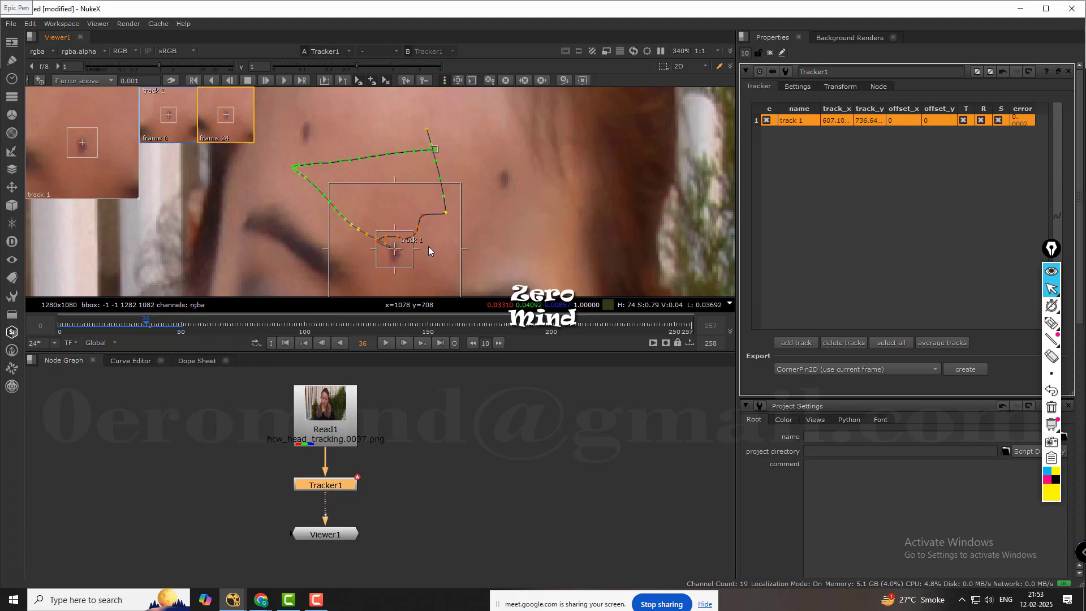
pyautogui.scroll(4, 405, 243)
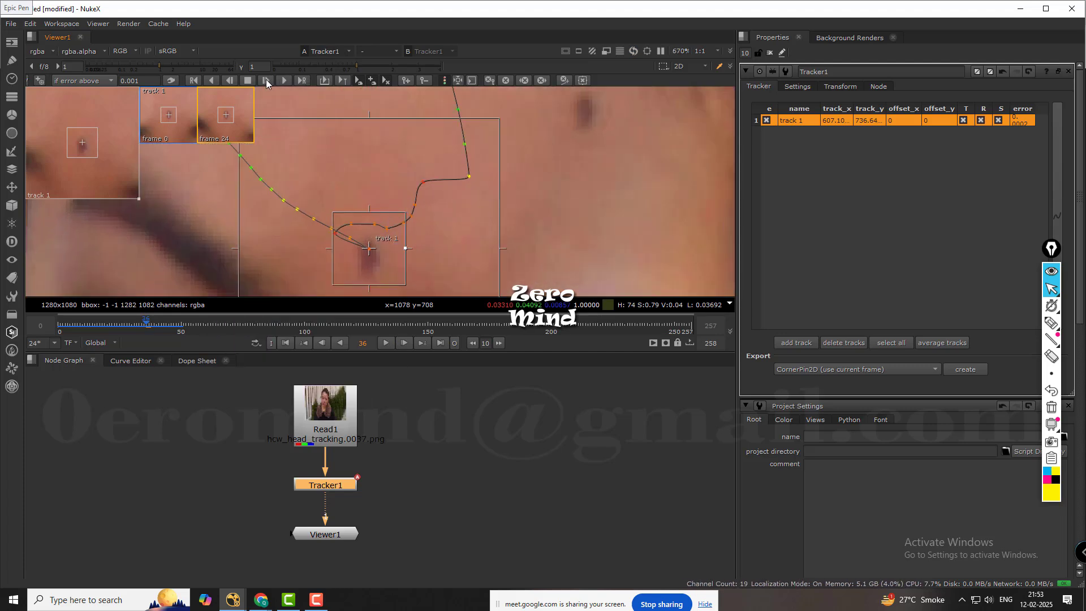
pyautogui.press('Left')
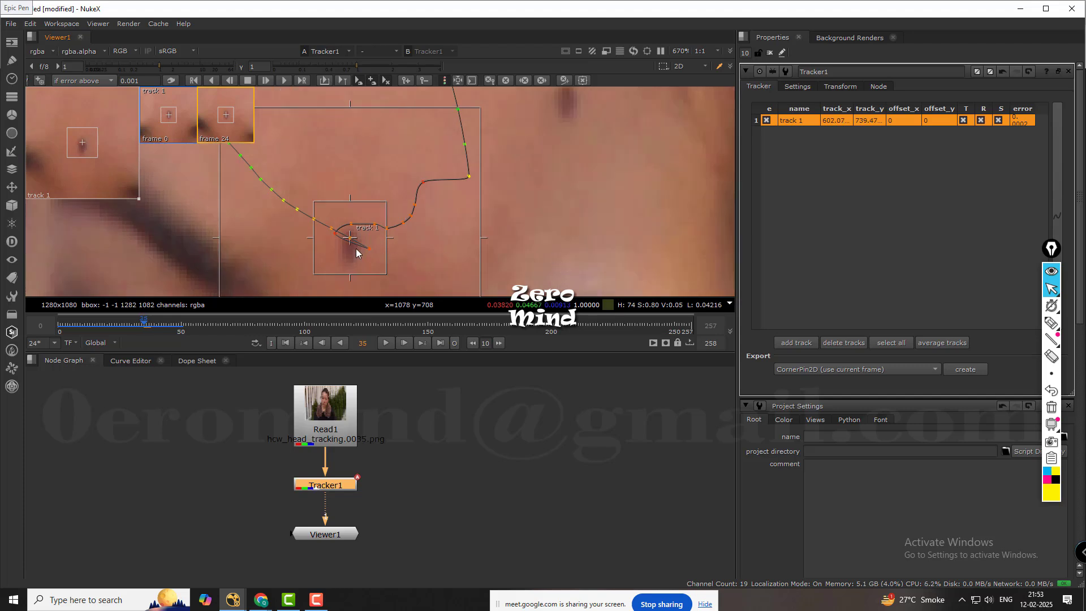
pyautogui.press('Left')
pyautogui.press('Left')
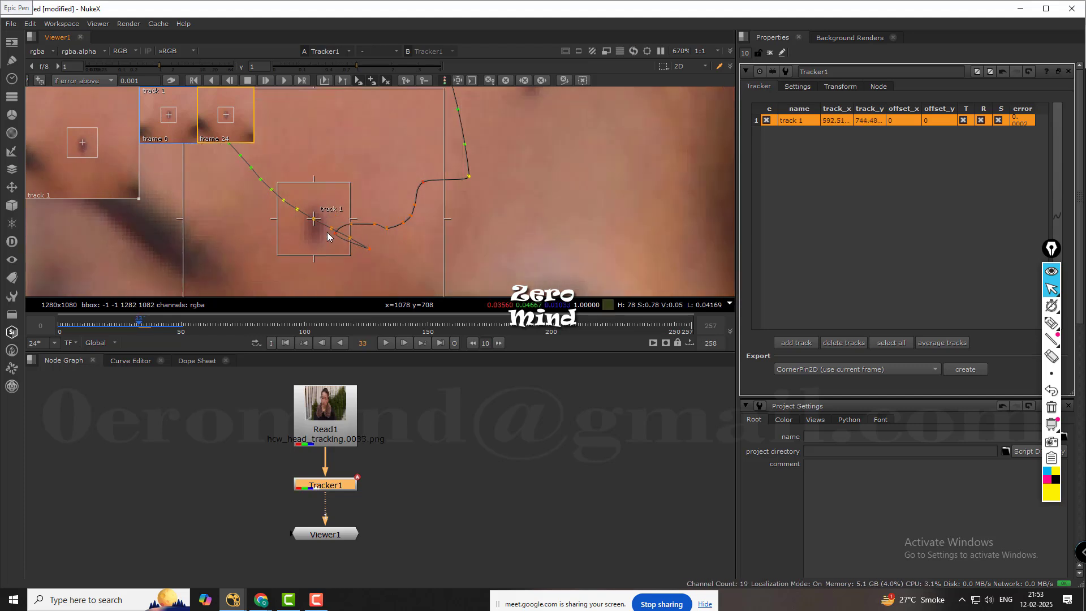
pyautogui.press('Left')
pyautogui.press('Left')
pyautogui.press('Left')
pyautogui.press('Left')
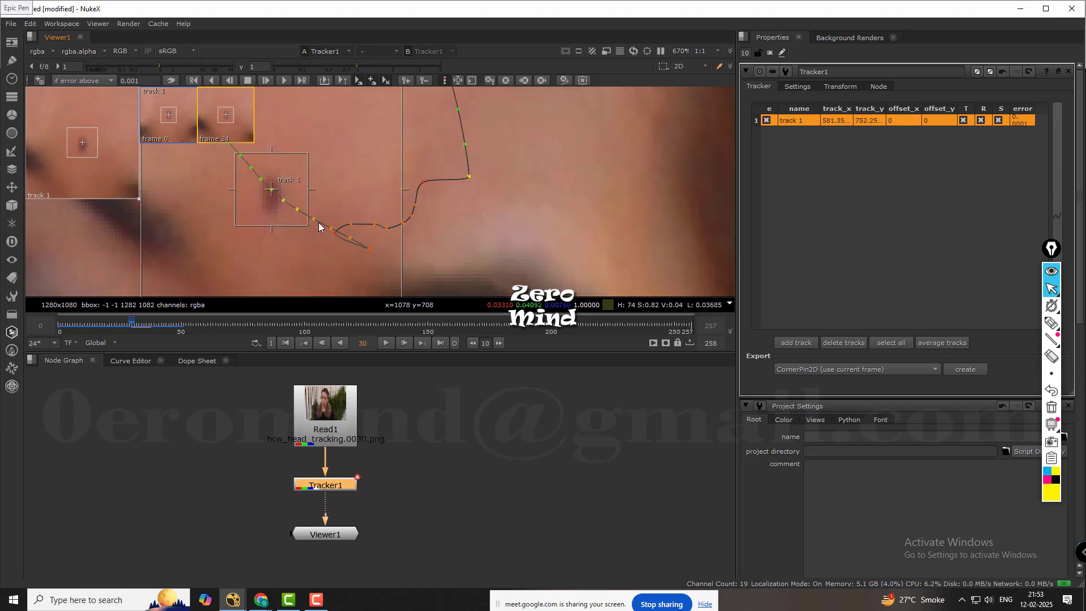
pyautogui.press('Left')
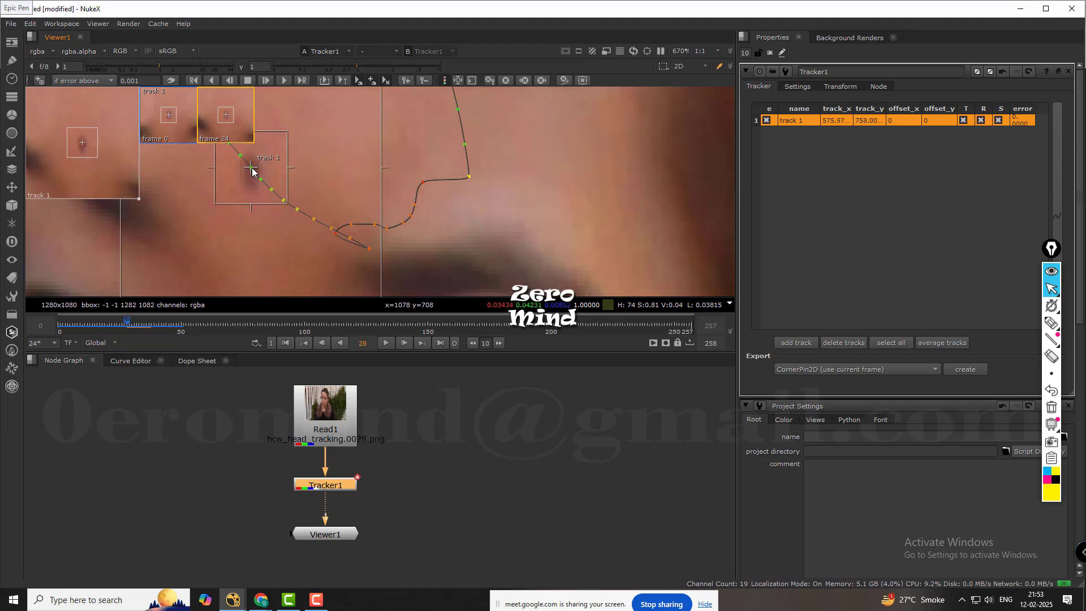
pyautogui.moveTo(251, 168); pyautogui.dragTo(252, 172)
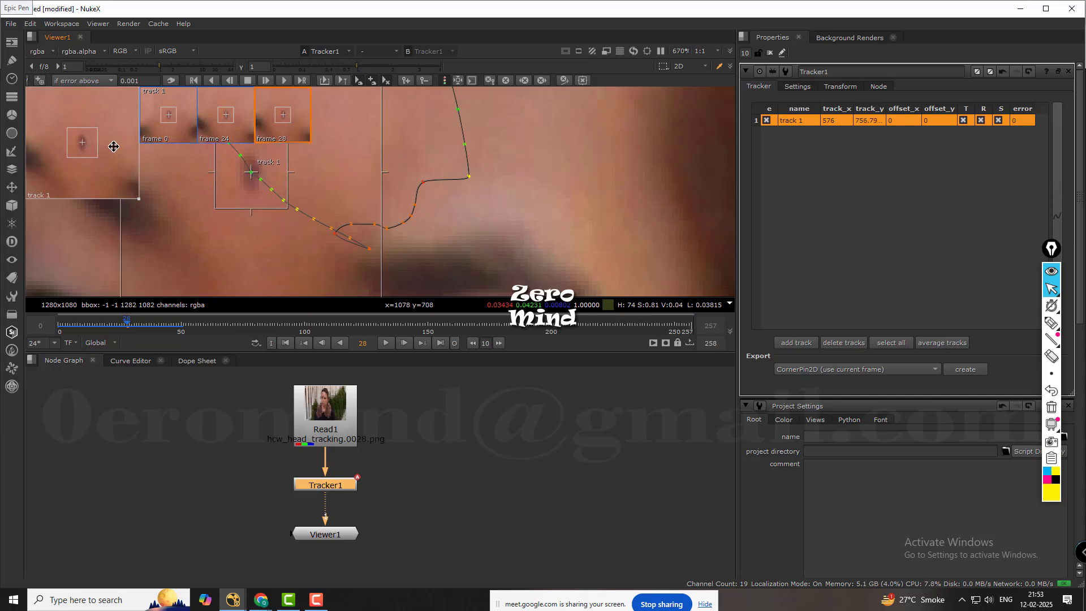
# Retrack track 1 frame by frame from frame 28 to 37 and set a keyframe at frame 37 centered on the mark.
pyautogui.click(267, 80)
pyautogui.click(266, 80)
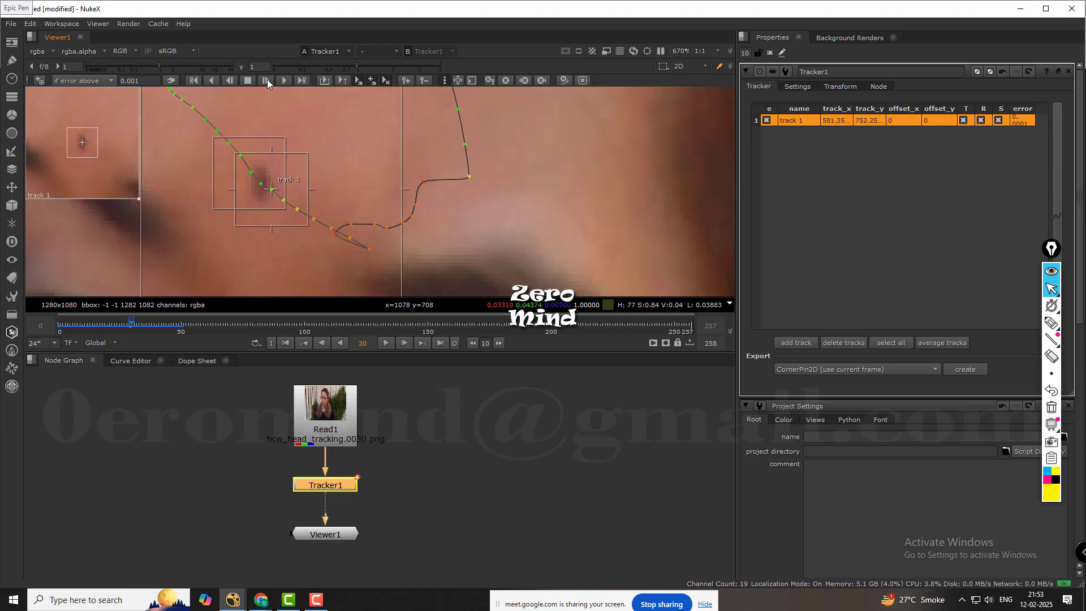
pyautogui.click(266, 80)
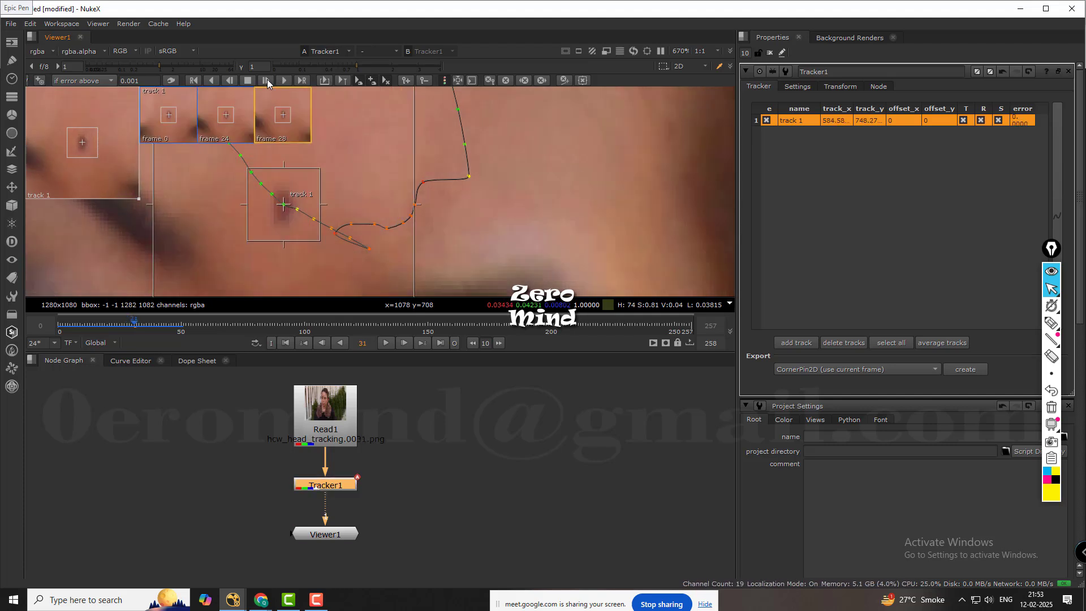
pyautogui.click(267, 80)
pyautogui.click(267, 80)
pyautogui.click(267, 80)
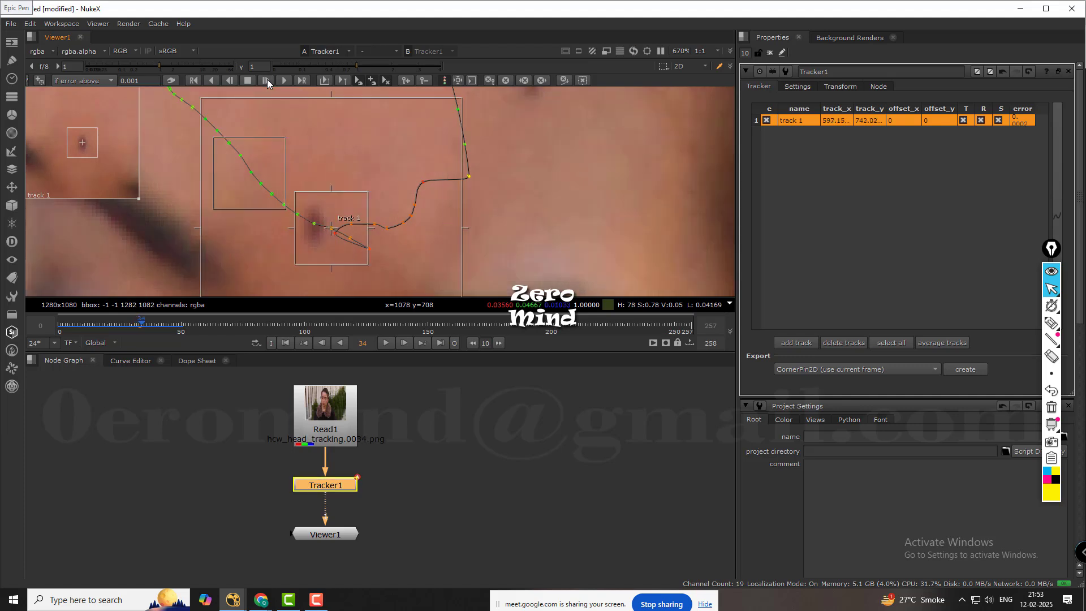
pyautogui.click(267, 81)
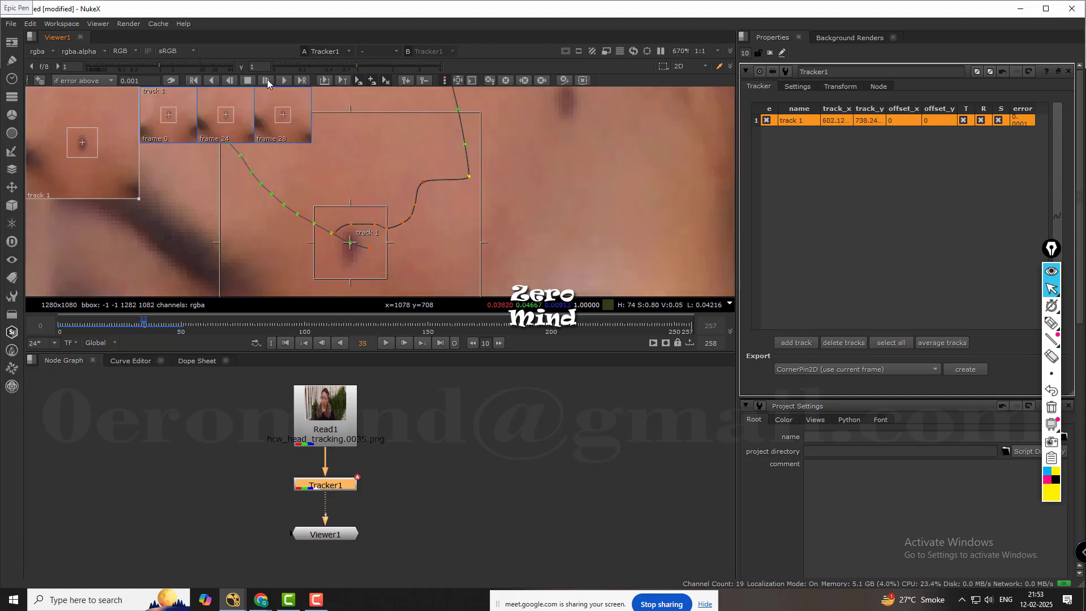
pyautogui.click(267, 81)
pyautogui.click(267, 80)
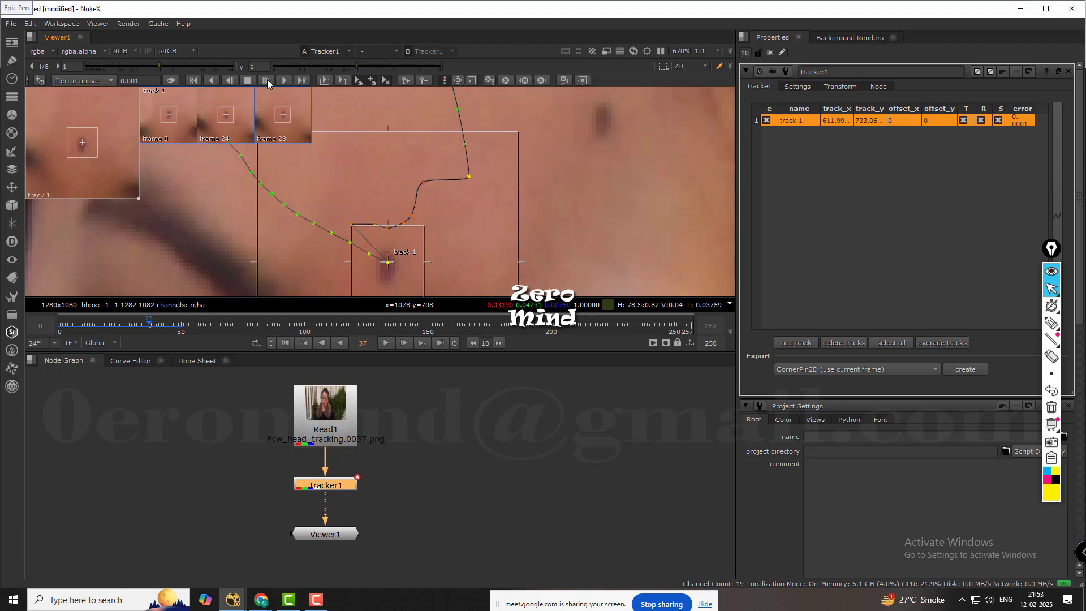
pyautogui.moveTo(387, 262); pyautogui.dragTo(387, 266)
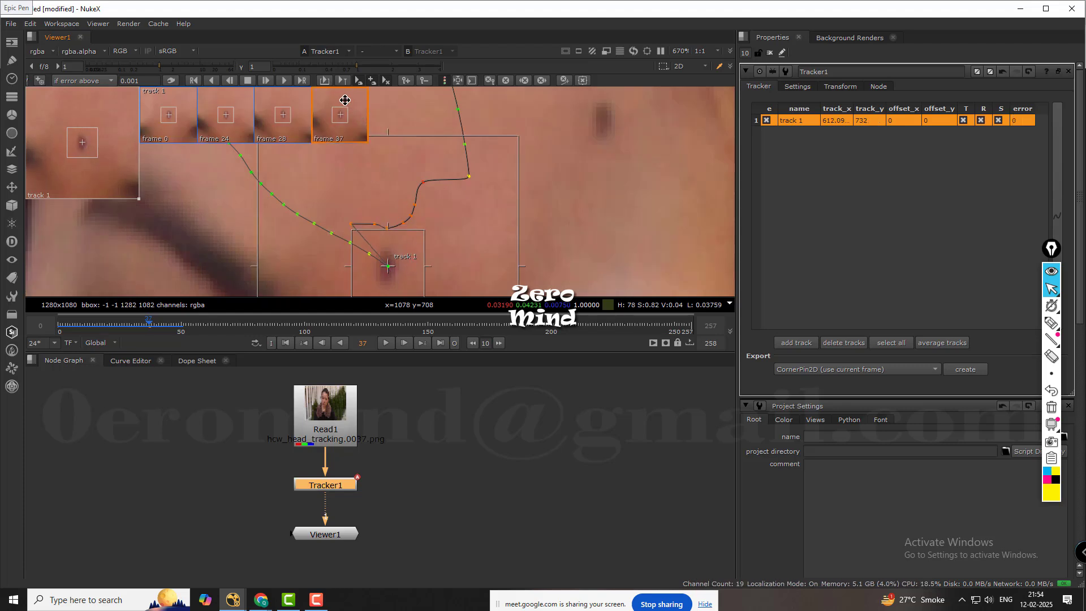
# Continue tracking track 1 forward one frame at a time from frame 37 to frame 47.
pyautogui.click(266, 80)
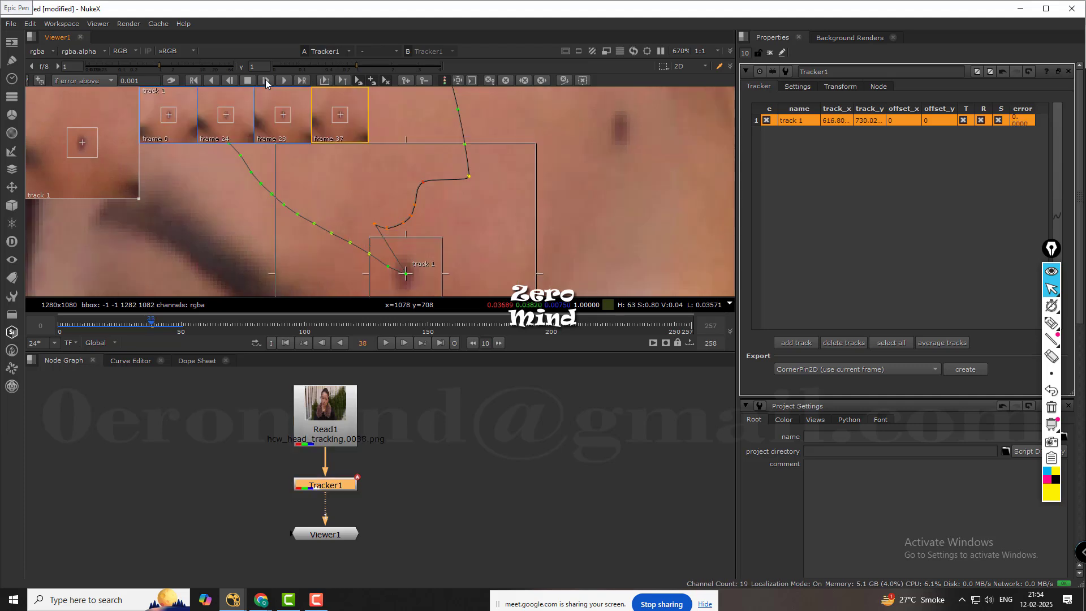
pyautogui.click(266, 79)
pyautogui.click(266, 80)
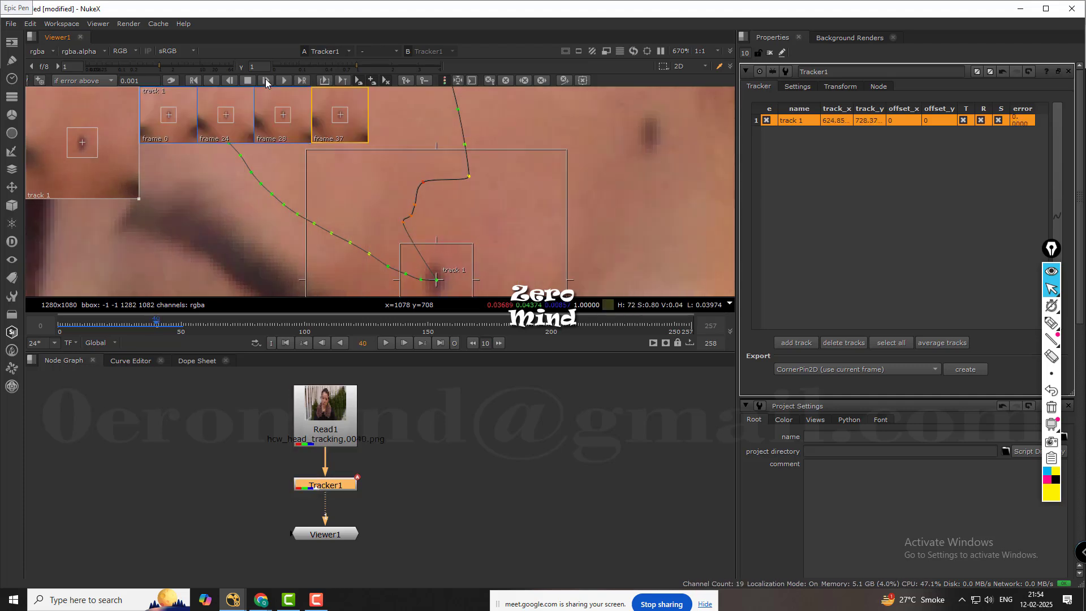
pyautogui.click(266, 80)
pyautogui.click(265, 79)
pyautogui.click(266, 79)
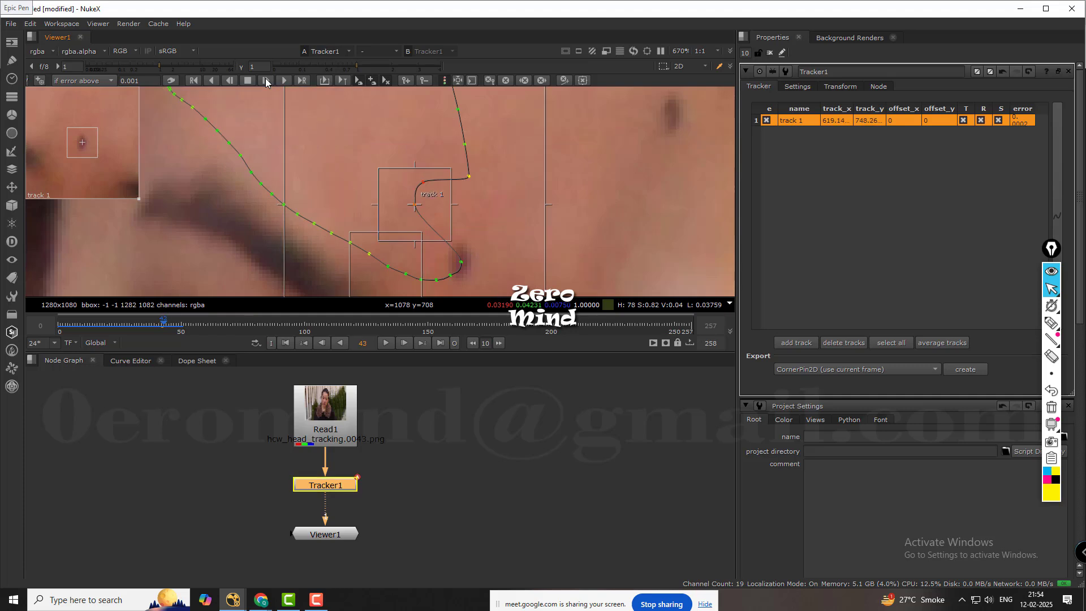
pyautogui.click(265, 79)
pyautogui.click(266, 79)
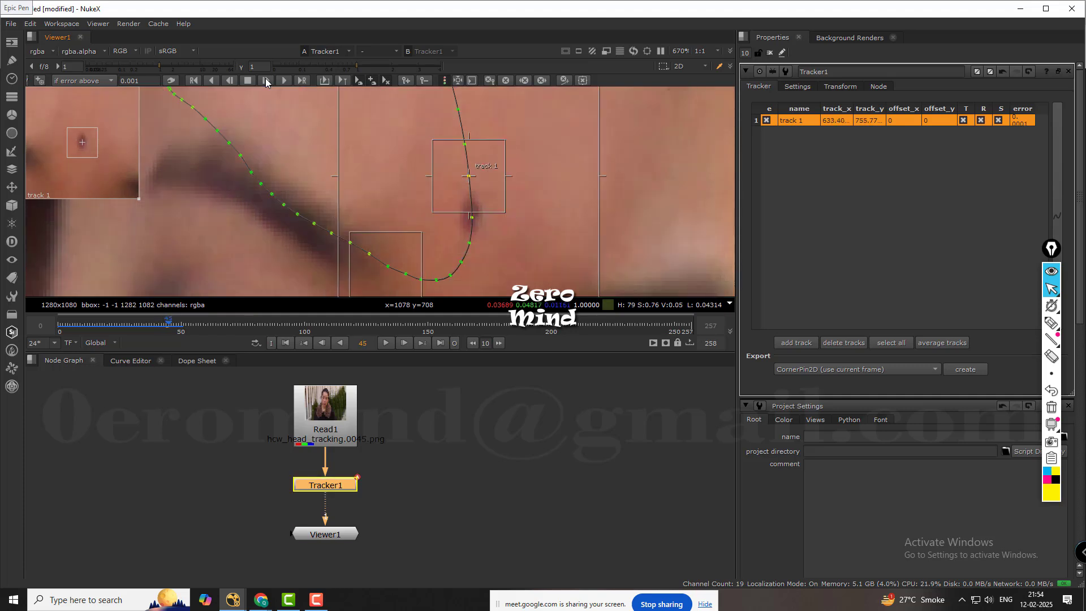
pyautogui.click(266, 80)
pyautogui.click(266, 80)
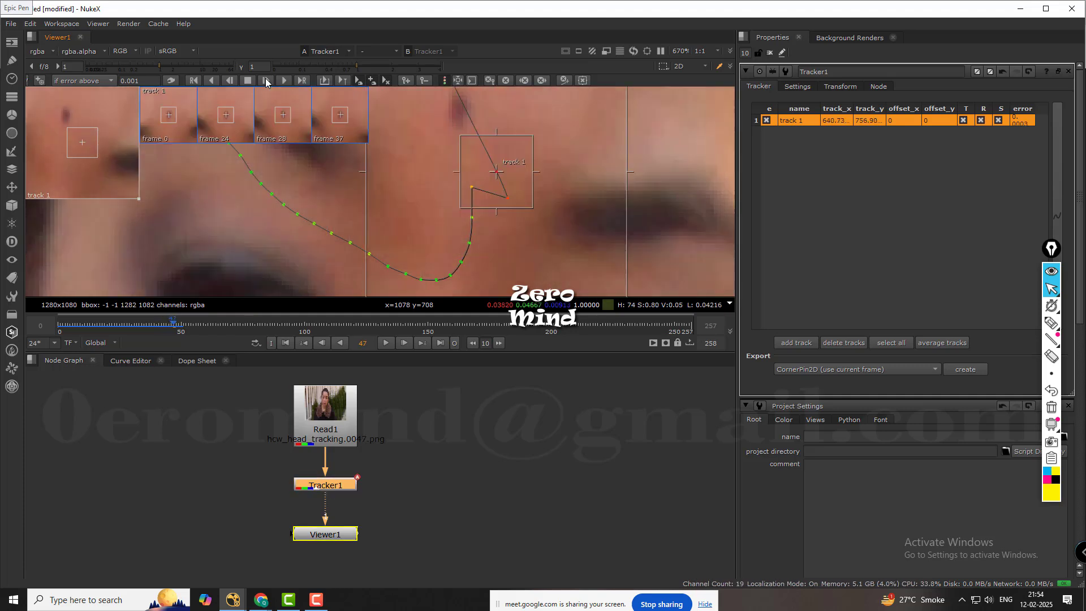
# Go back to frame 45 and set a track 1 keyframe centered on the forehead mark at about x 634, y 755.
pyautogui.press('Left')
pyautogui.press('Left')
pyautogui.press('Left')
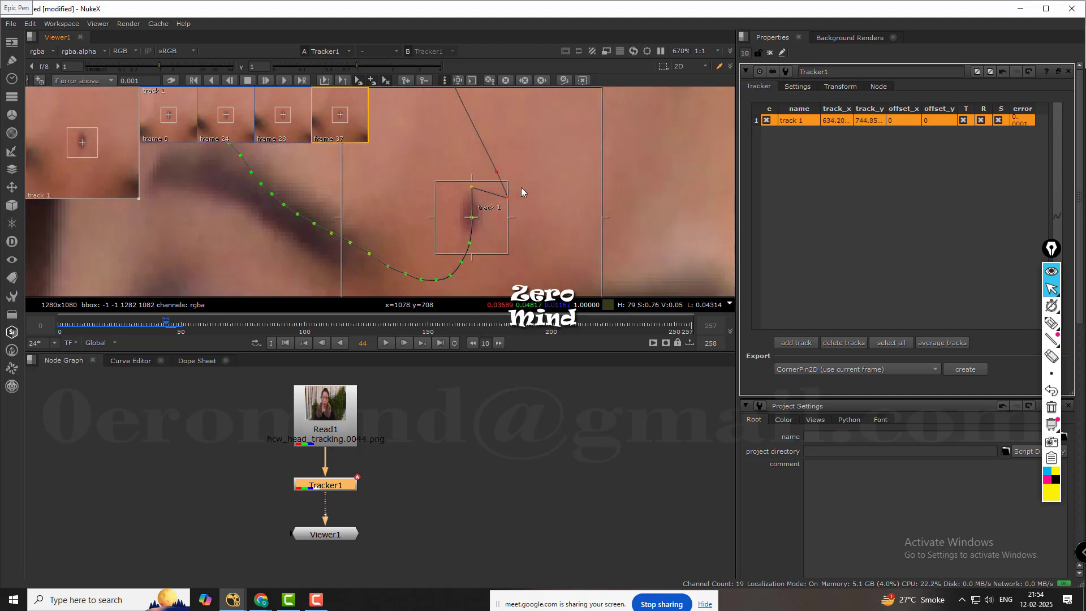
pyautogui.press('Right')
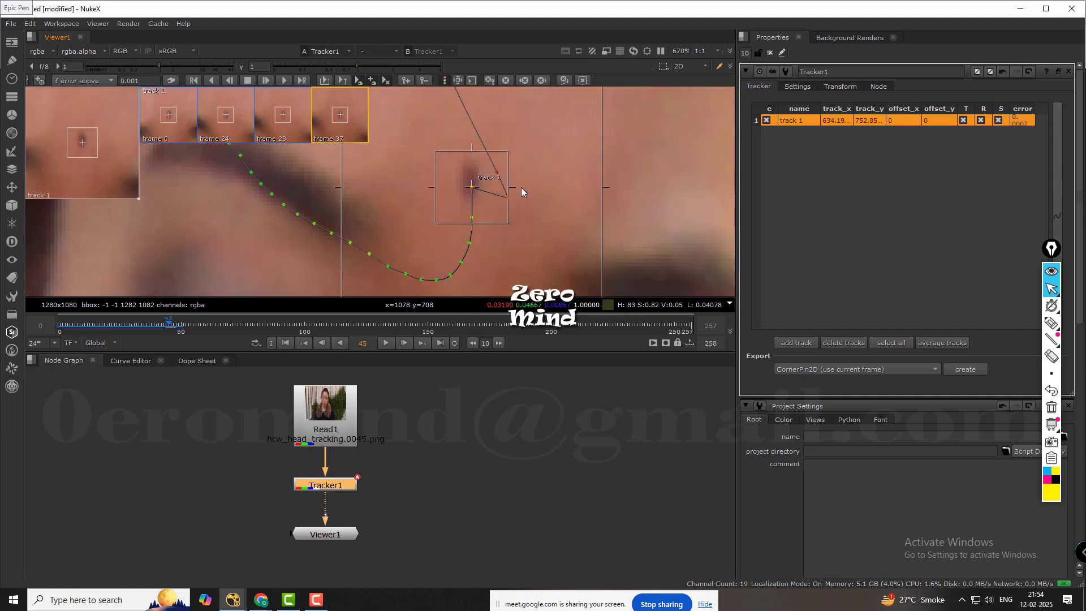
pyautogui.moveTo(471, 187); pyautogui.dragTo(469, 179)
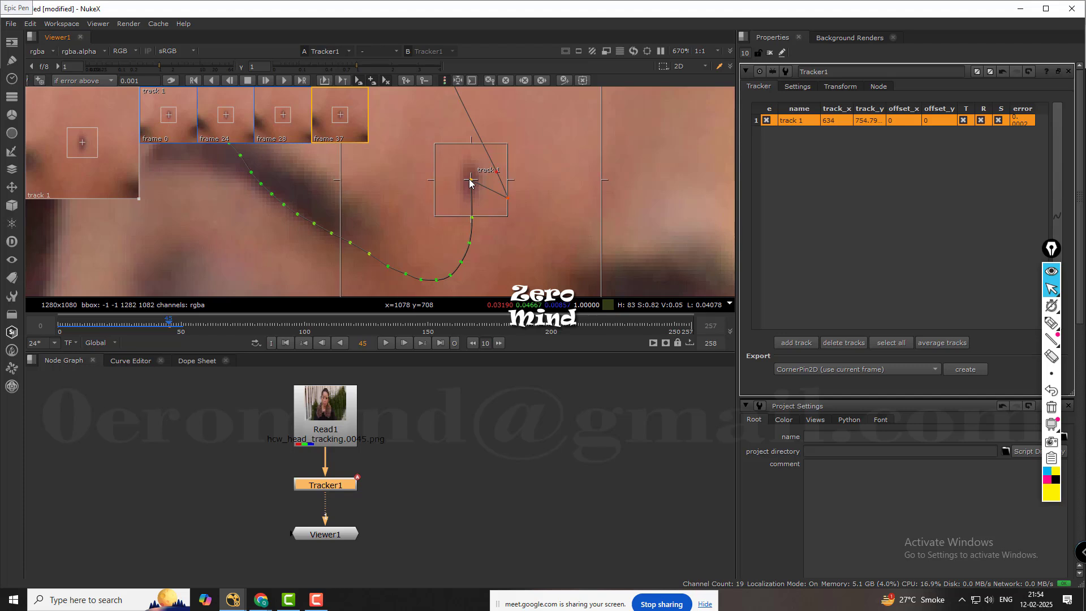
# Reposition track 1 onto the forehead mark at frame 46 (about x 633, y 763) and frame 47 (about x 631, y 773).
pyautogui.press('Right')
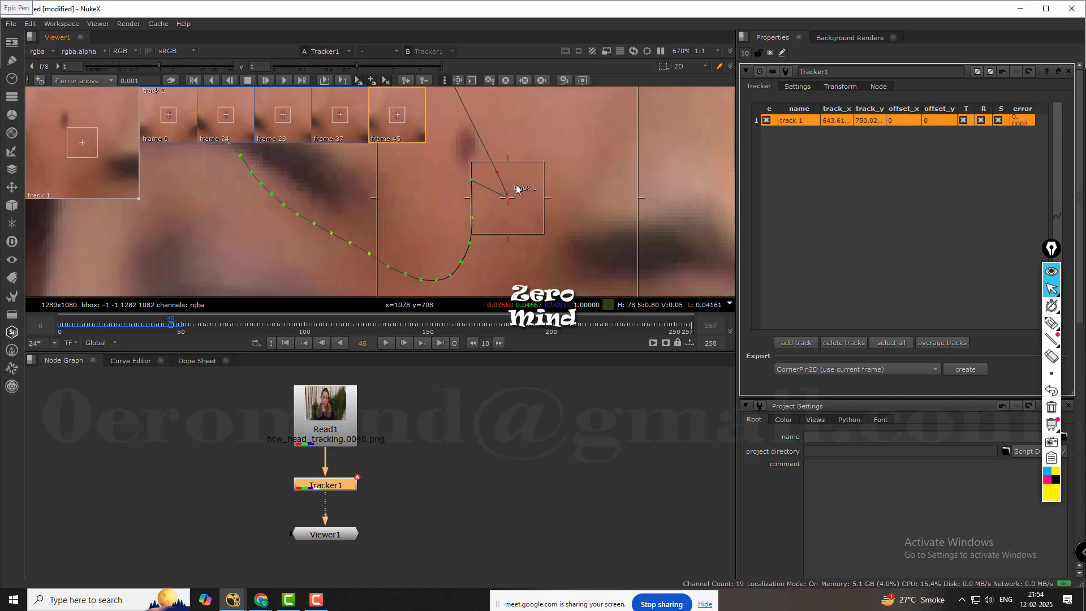
pyautogui.moveTo(517, 188); pyautogui.dragTo(534, 249, button='middle')
pyautogui.moveTo(527, 258); pyautogui.dragTo(485, 211)
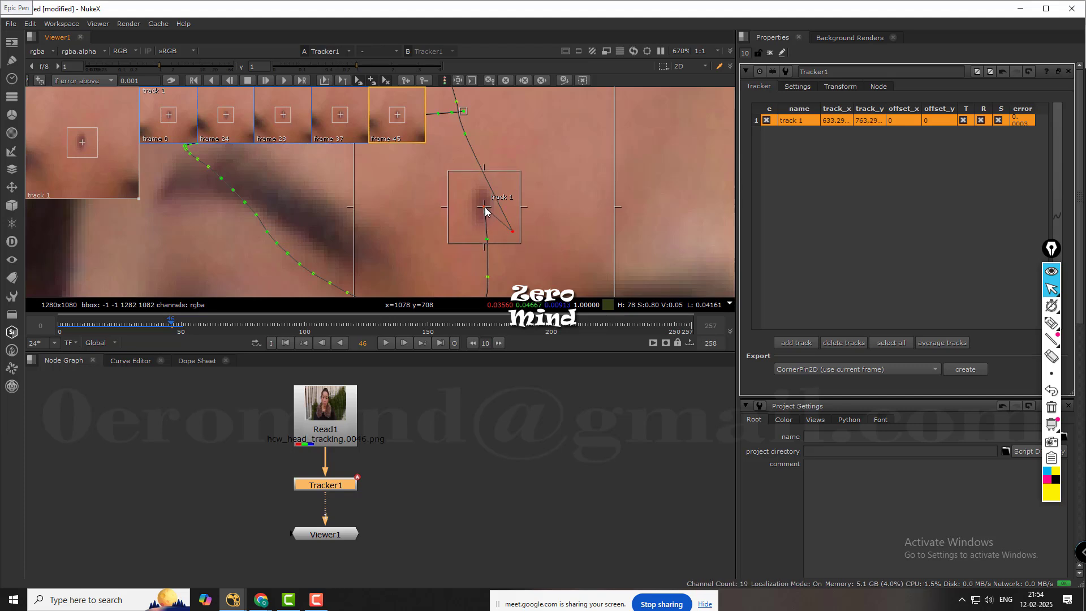
pyautogui.press('Right')
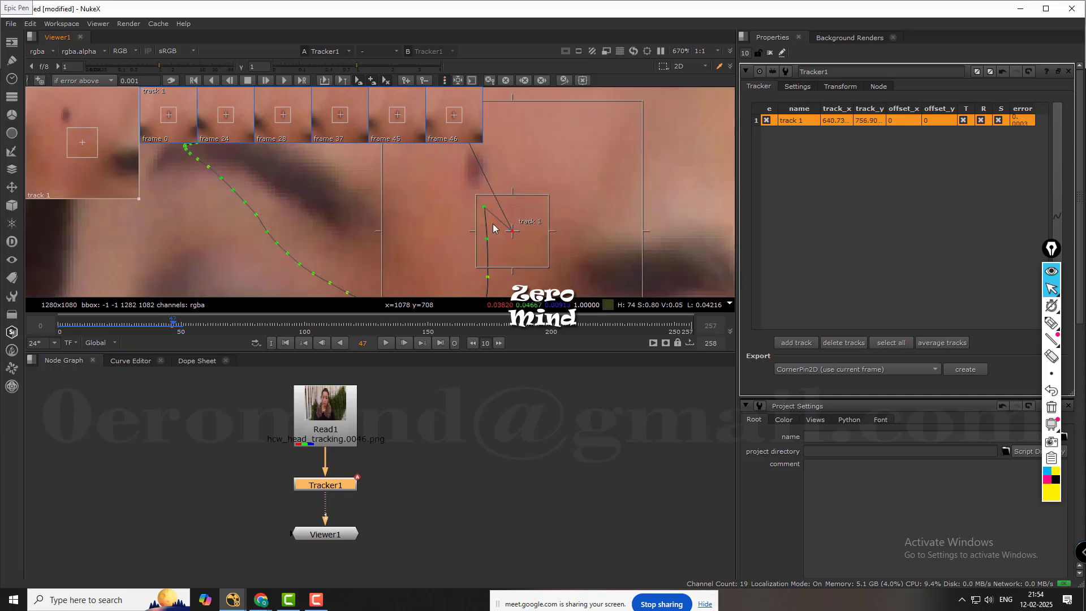
pyautogui.moveTo(512, 232); pyautogui.dragTo(477, 175)
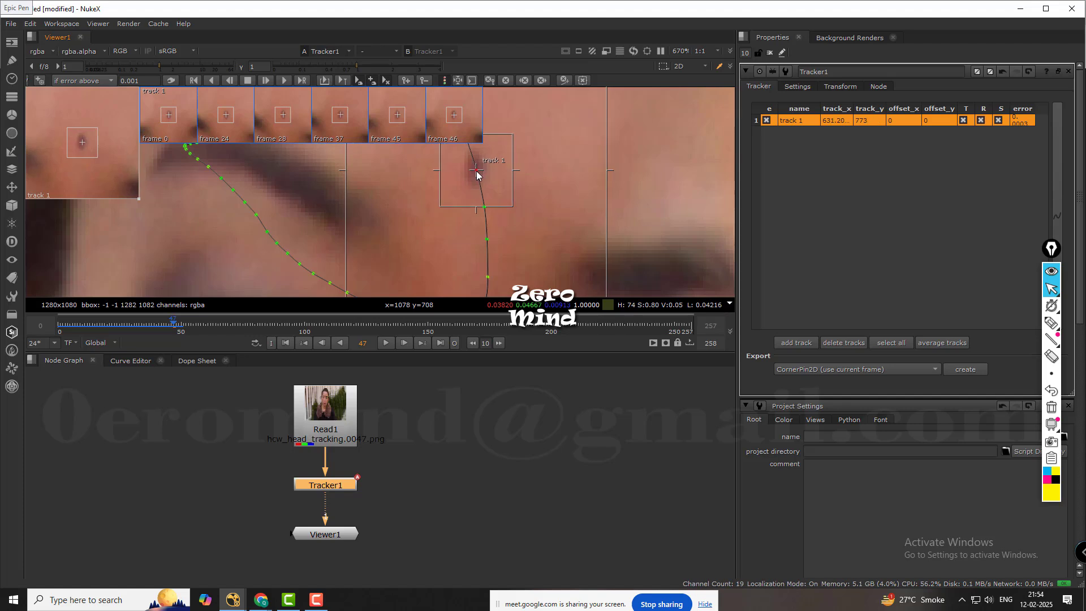
pyautogui.scroll(-4, 561, 172)
pyautogui.moveTo(567, 169); pyautogui.dragTo(541, 212, button='middle')
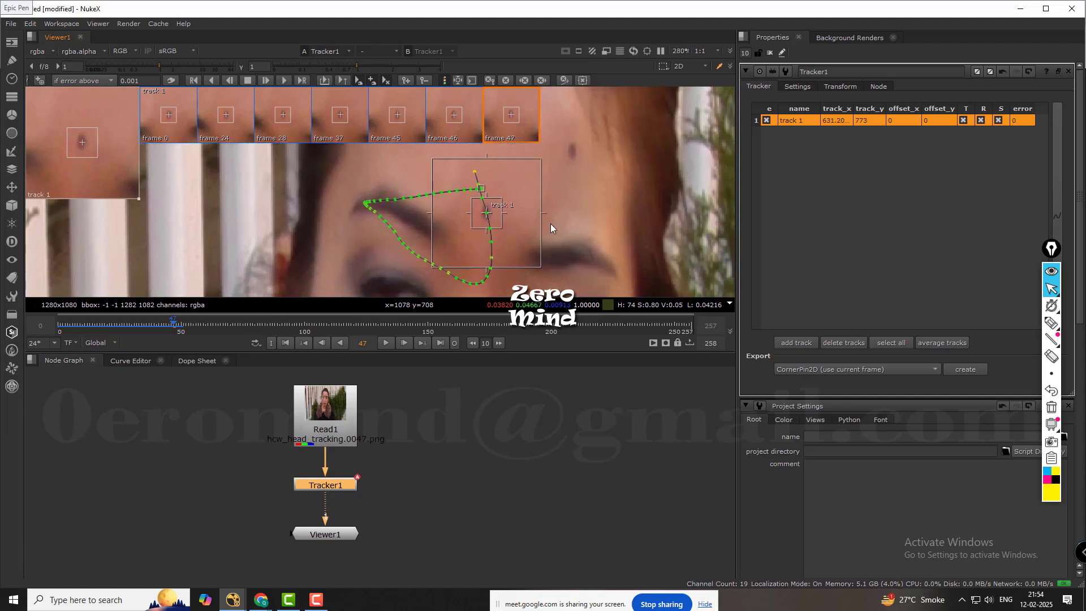
pyautogui.scroll(5, 445, 202)
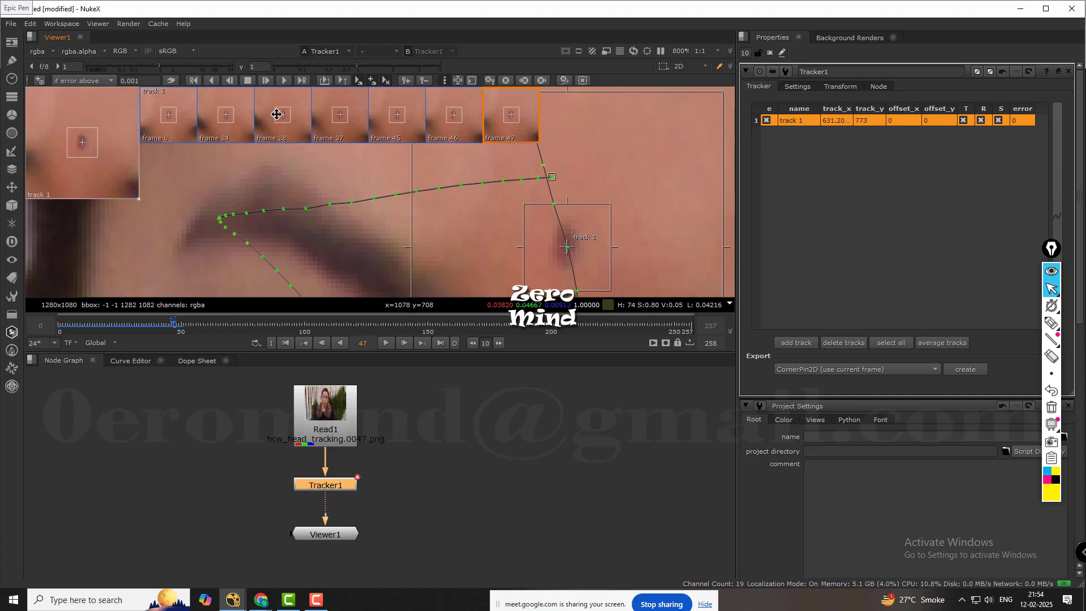
pyautogui.scroll(-5, 372, 149)
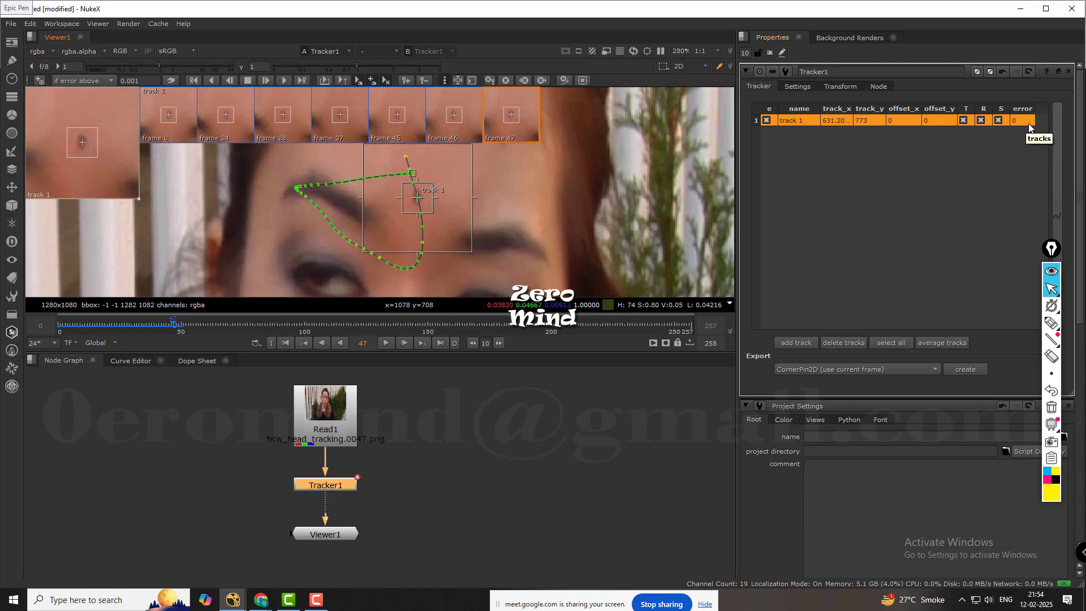
# Try shifting track 1 sideways off the mark at frame 47, to about x 639, y 773, and reselect the track.
pyautogui.moveTo(415, 205)
pyautogui.mouseDown()
pyautogui.moveTo(426, 195)
pyautogui.moveTo(428, 204)
pyautogui.mouseUp()
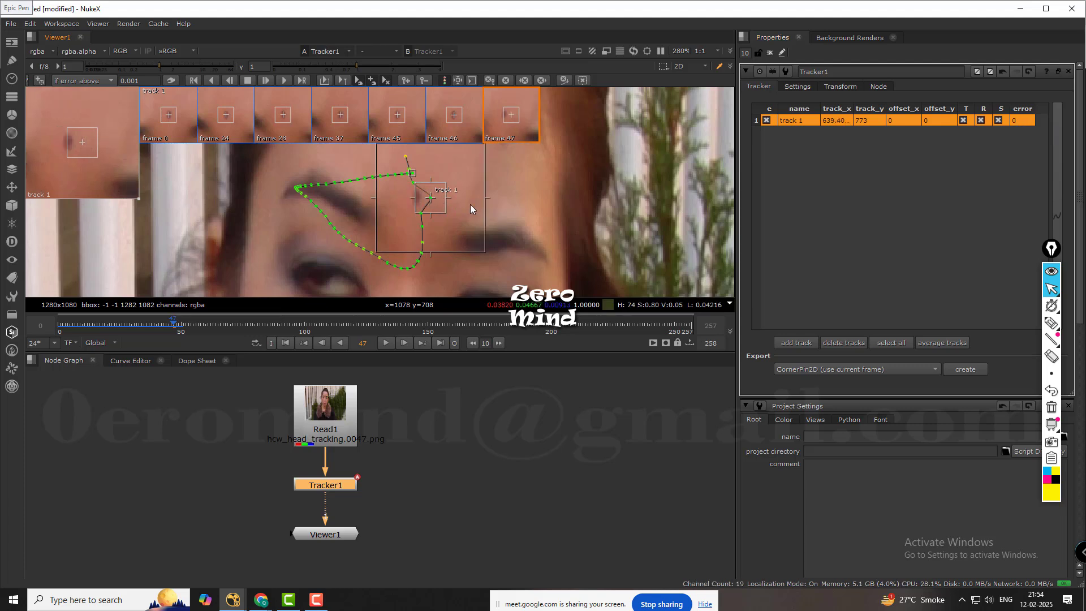
pyautogui.click(503, 211)
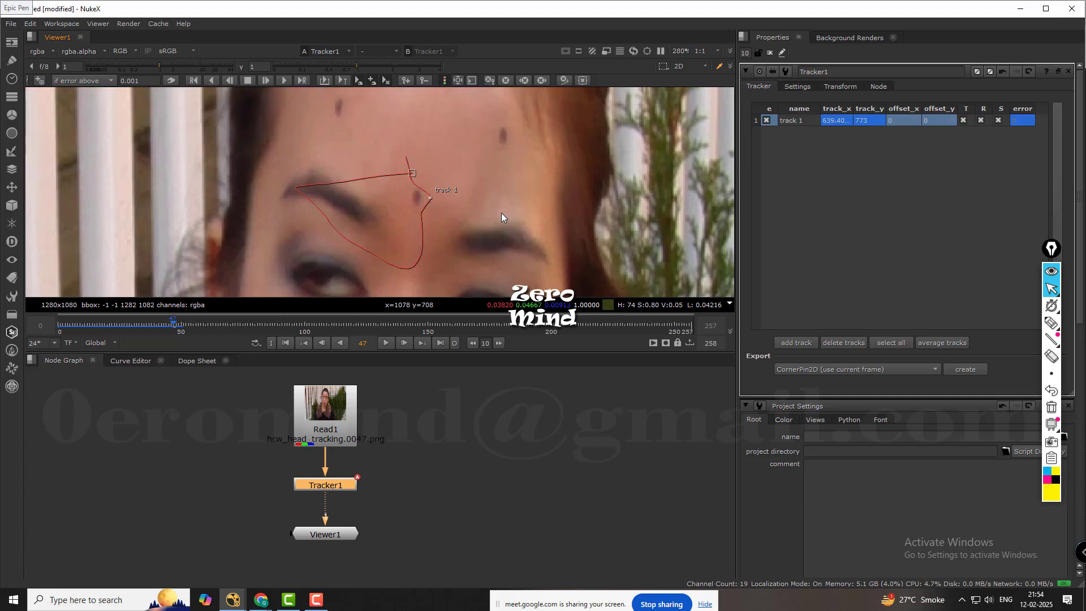
pyautogui.click(438, 199)
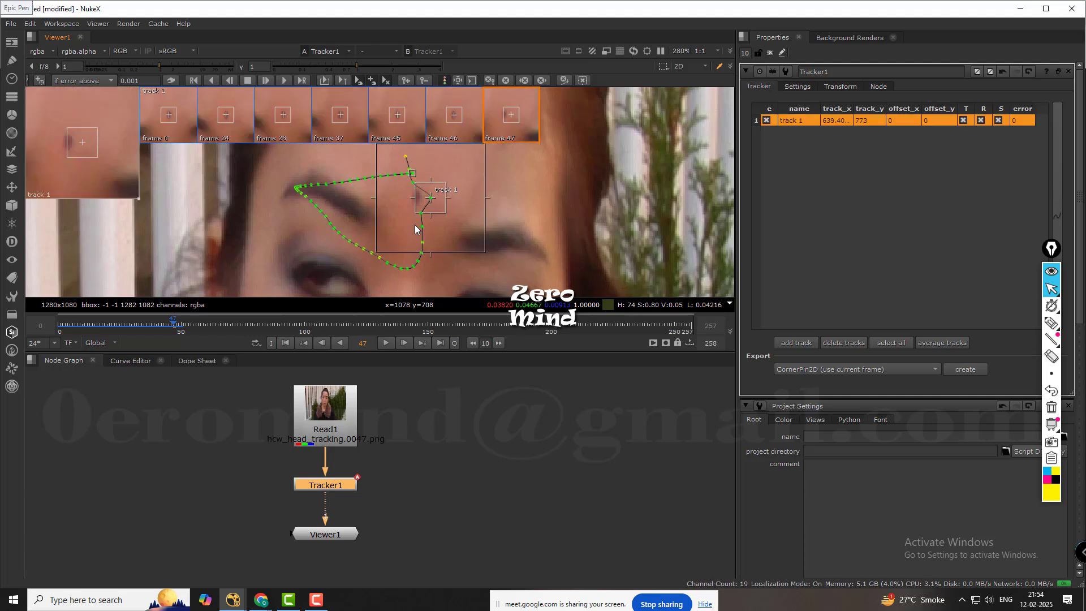
pyautogui.click(437, 221)
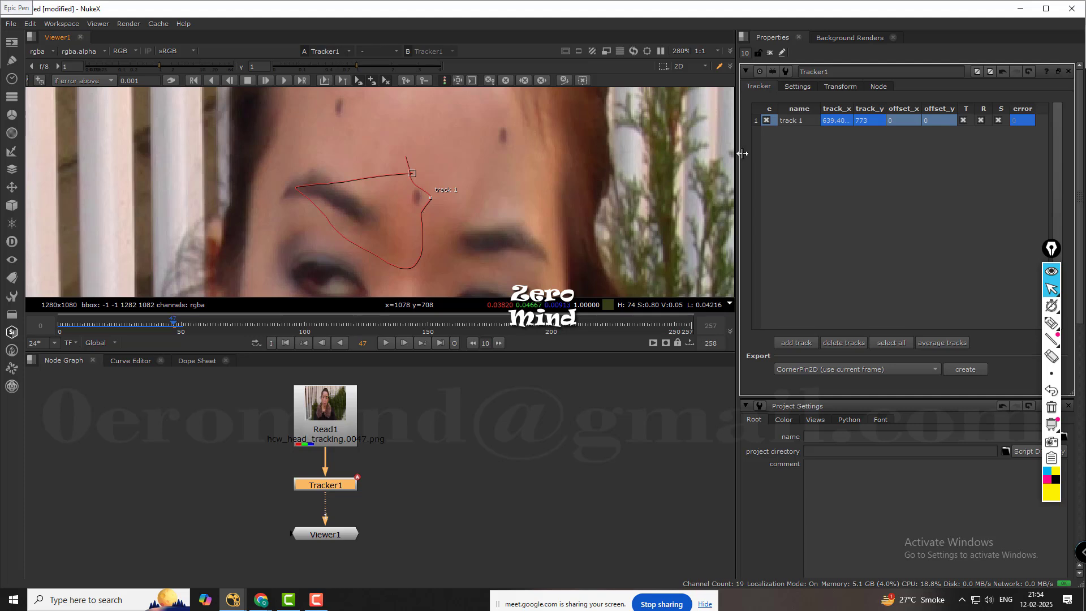
pyautogui.click(792, 120)
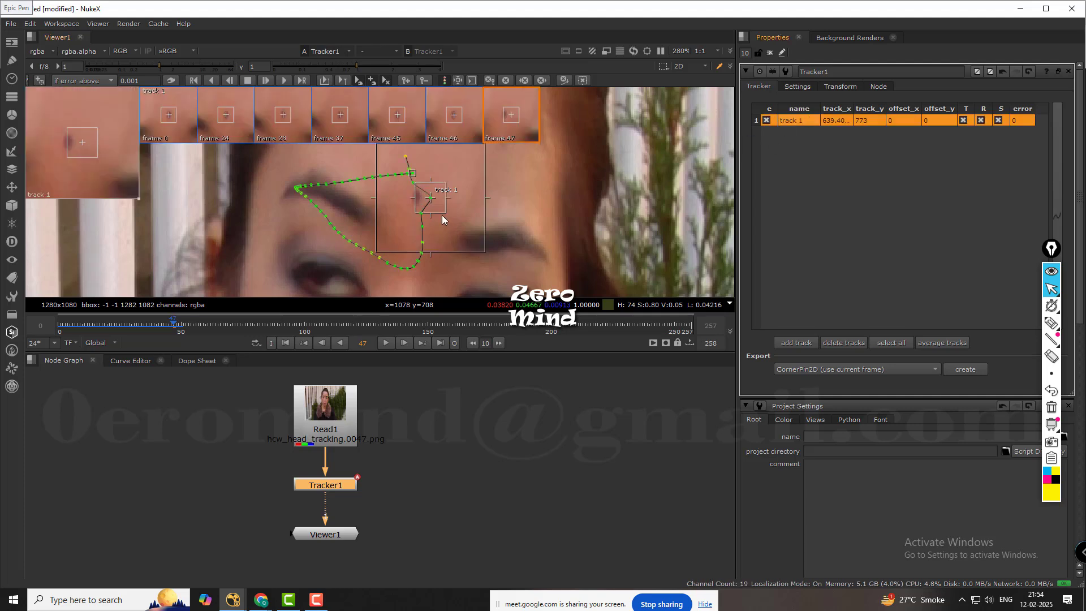
# Retrack track 1 frame by frame from frame 45 to 47 and set a keyframe at frame 47 at about x 631, y 773.
pyautogui.press('Left')
pyautogui.press('Left')
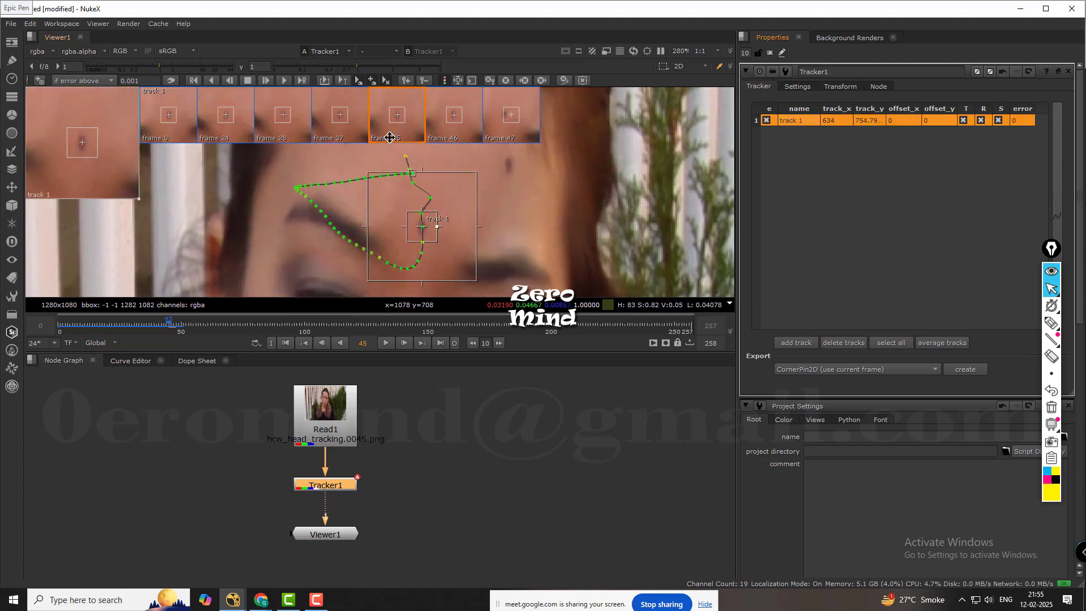
pyautogui.click(265, 80)
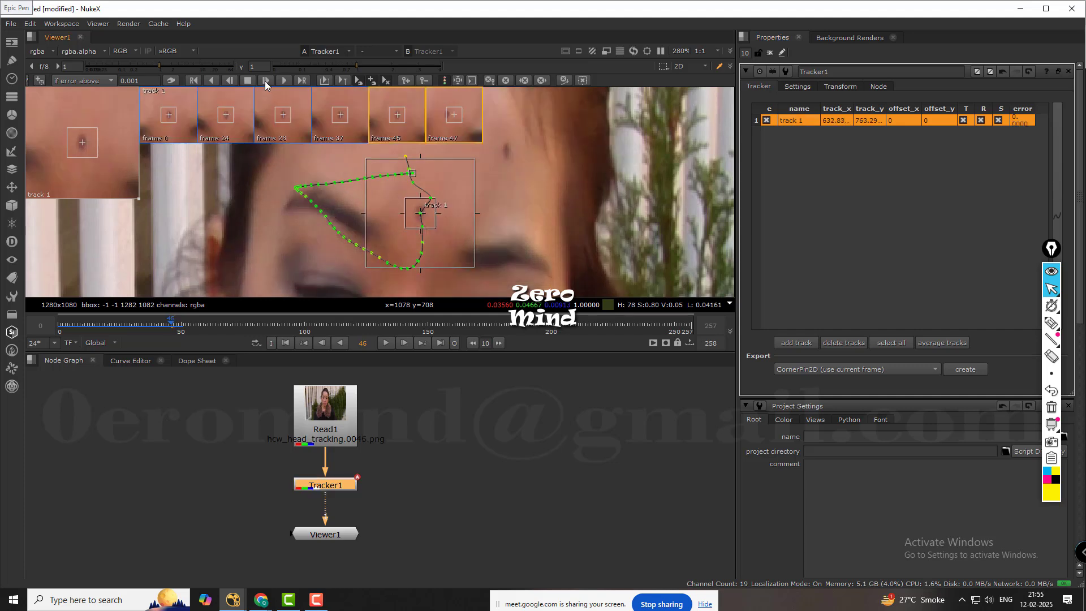
pyautogui.click(264, 80)
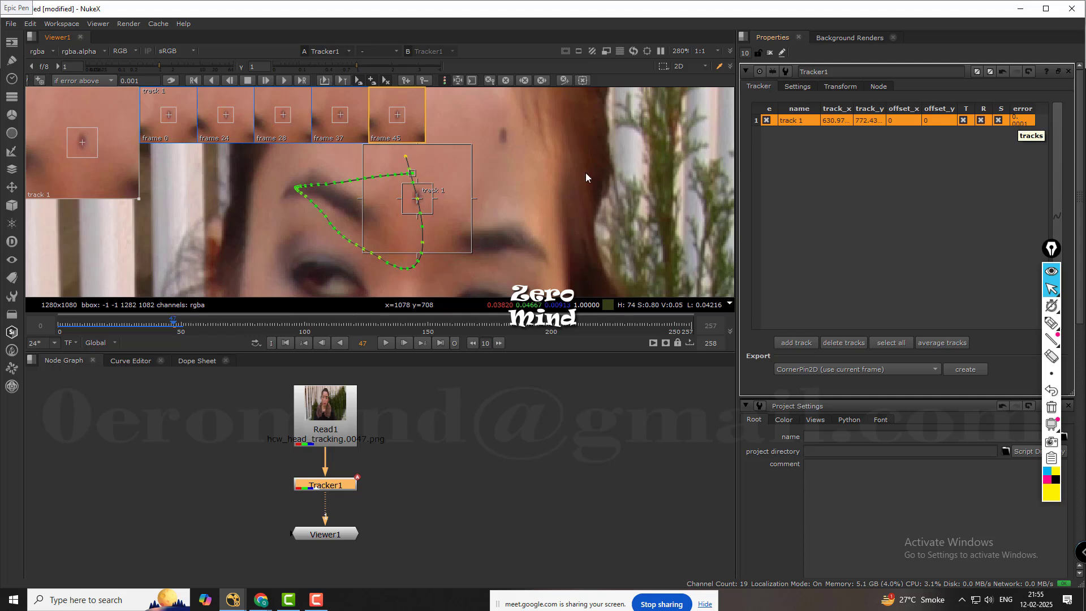
pyautogui.scroll(5, 407, 197)
pyautogui.moveTo(405, 195); pyautogui.dragTo(403, 189)
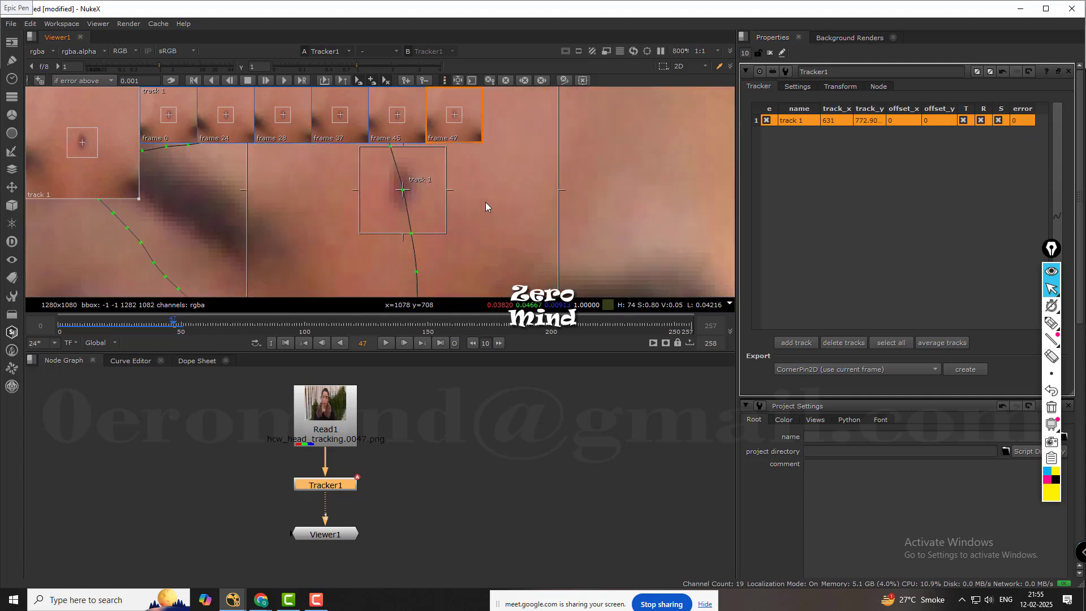
pyautogui.scroll(-4, 485, 203)
# Check the track from frame 46 to 50 and set a keyframe at frame 50 centered on the mark, about x 624, y 800.5.
pyautogui.press('Left')
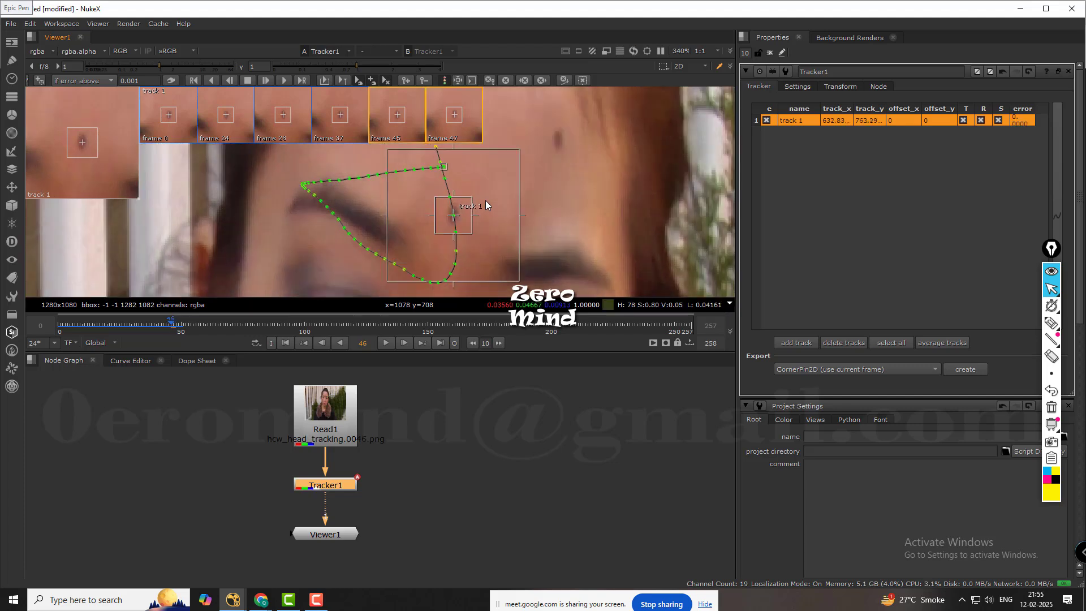
pyautogui.press('Right')
pyautogui.press('Right')
pyautogui.press('Right')
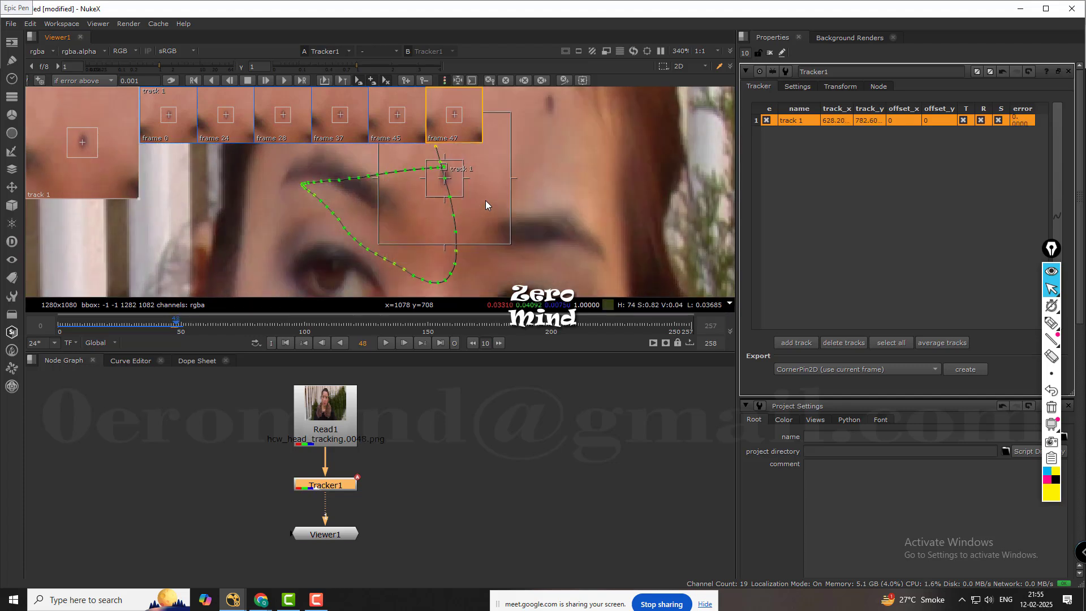
pyautogui.press('Right')
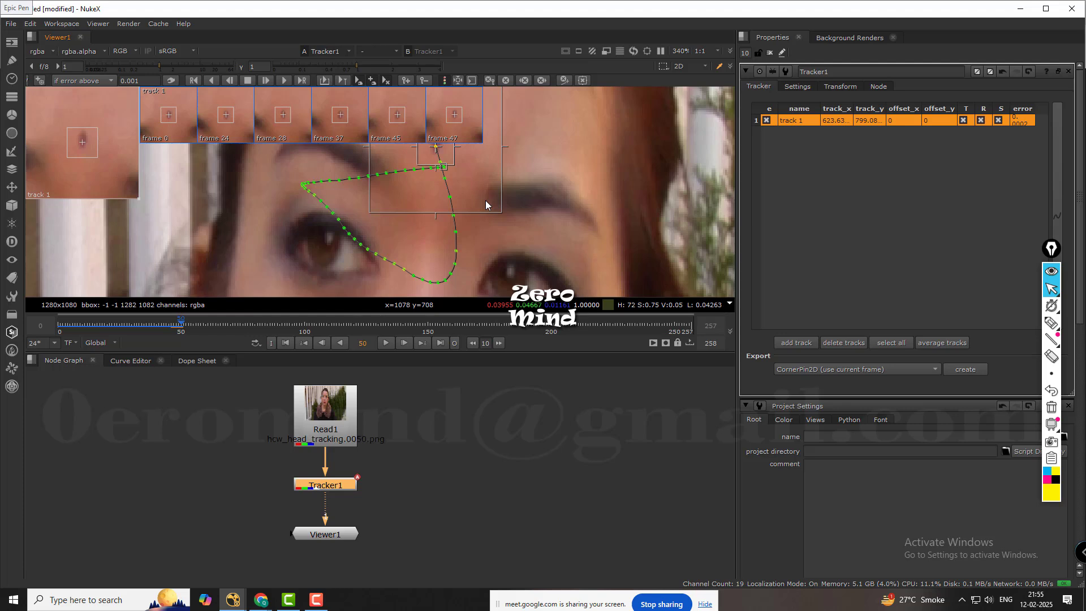
pyautogui.scroll(4, 486, 205)
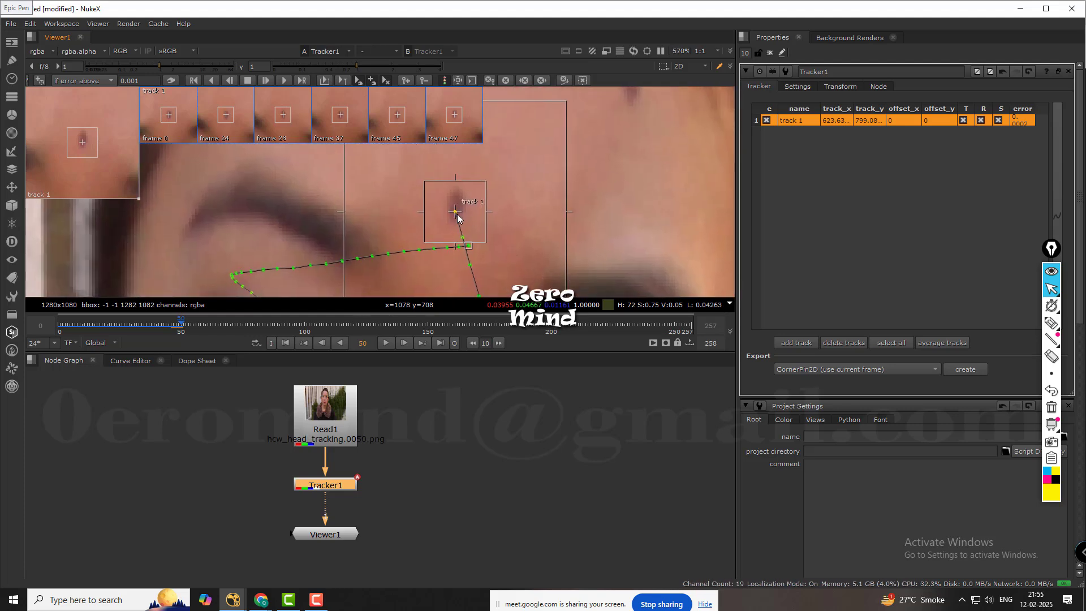
pyautogui.moveTo(457, 213); pyautogui.dragTo(456, 207)
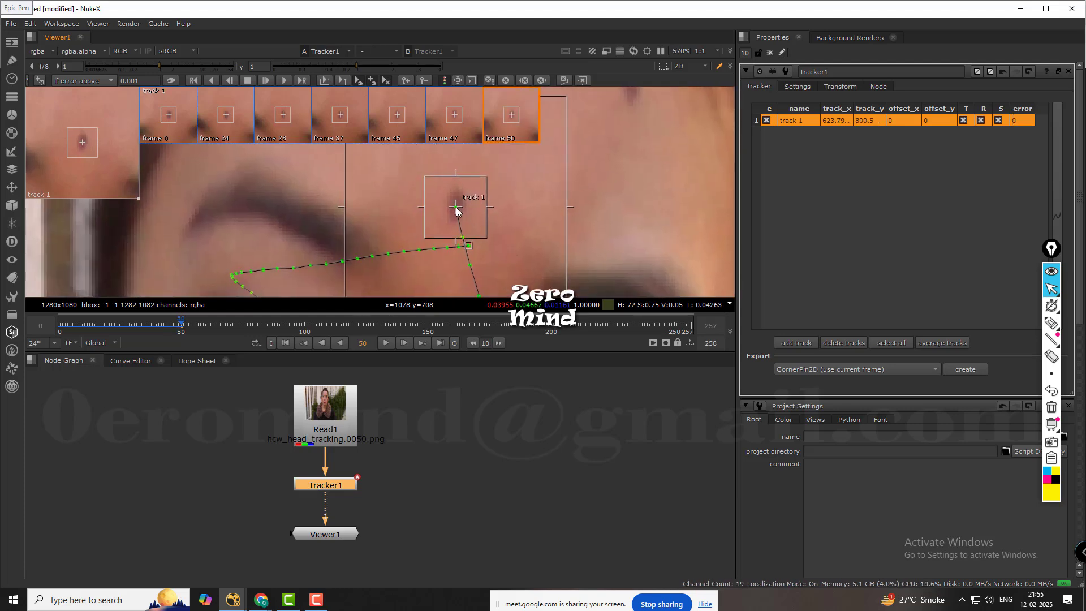
# Step back to frame 49 and set a track 1 keyframe on the center of the mark, about x 626, y 792.
pyautogui.press('Left')
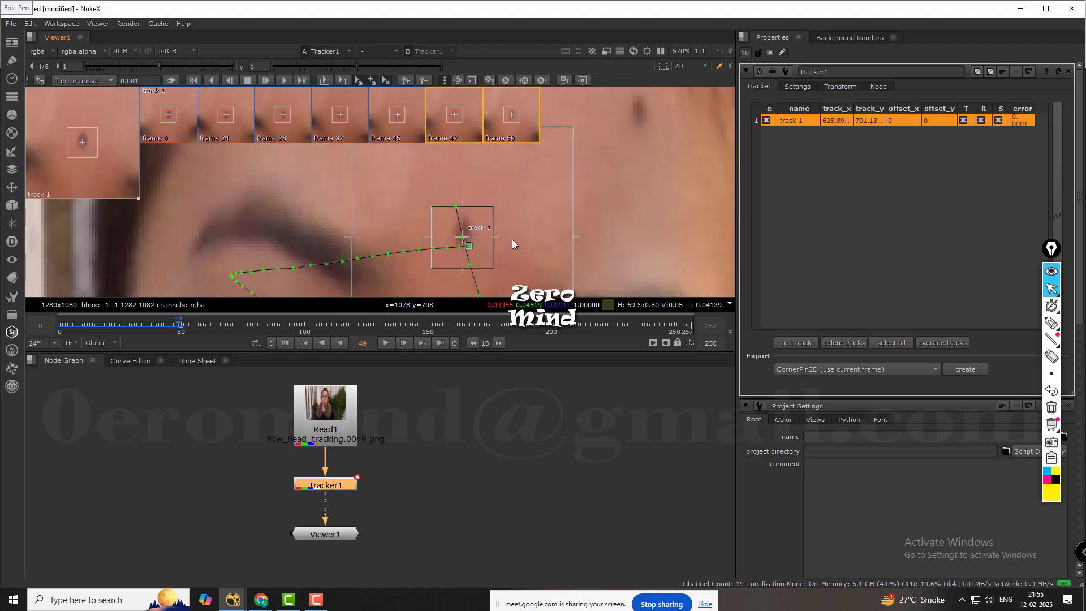
pyautogui.scroll(6, 510, 239)
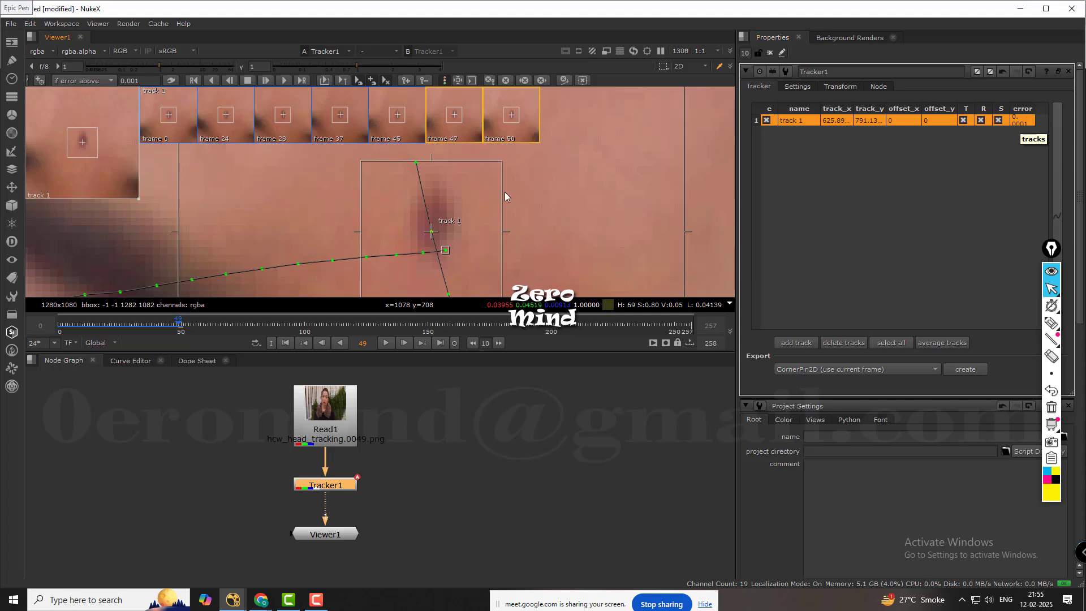
pyautogui.moveTo(431, 231); pyautogui.dragTo(432, 225)
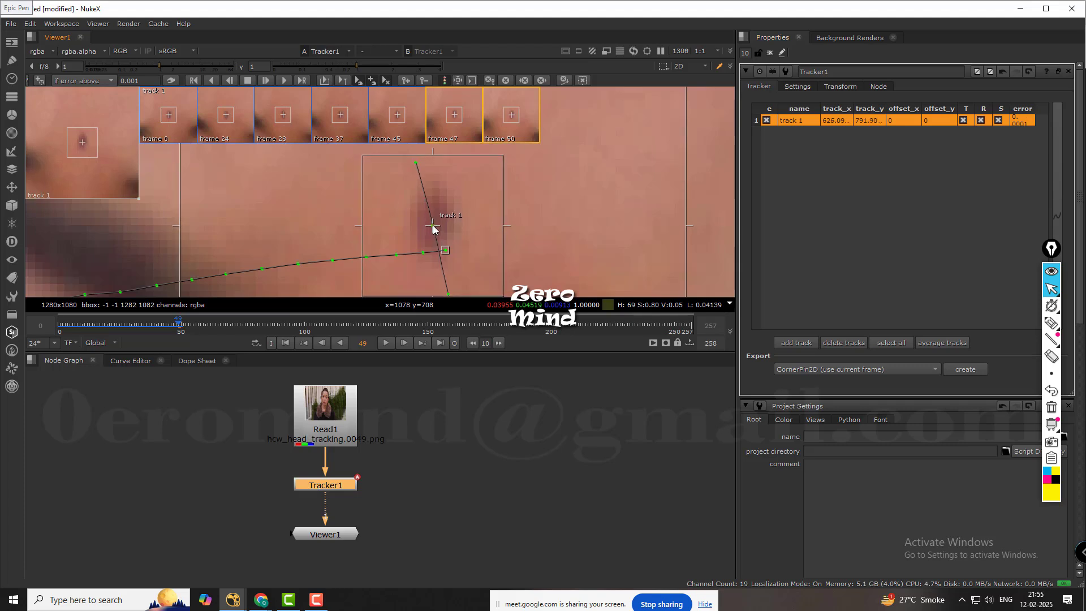
pyautogui.scroll(-10, 464, 212)
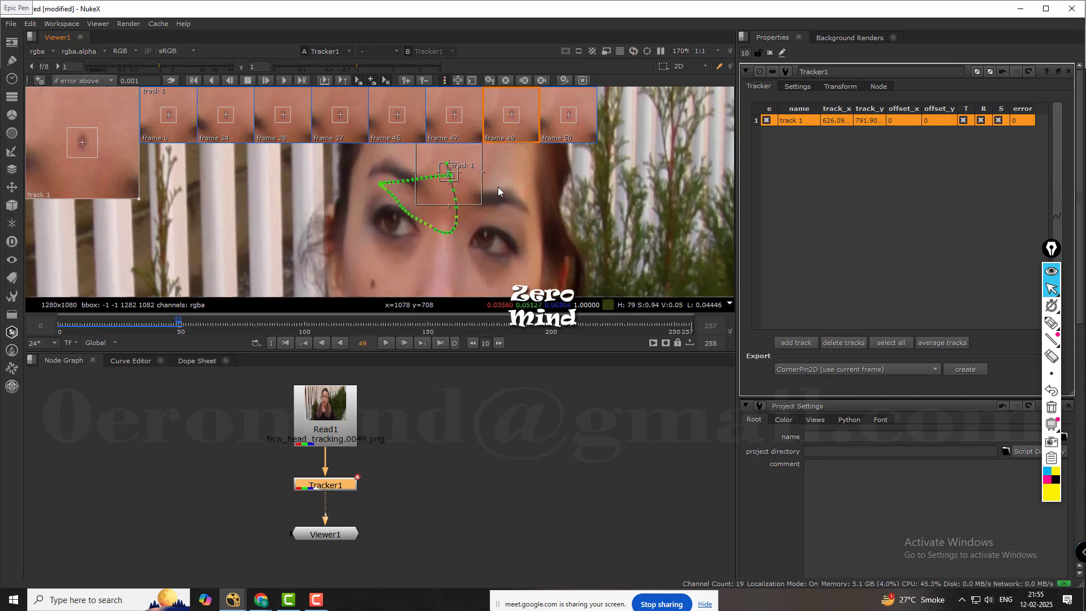
pyautogui.scroll(3, 489, 179)
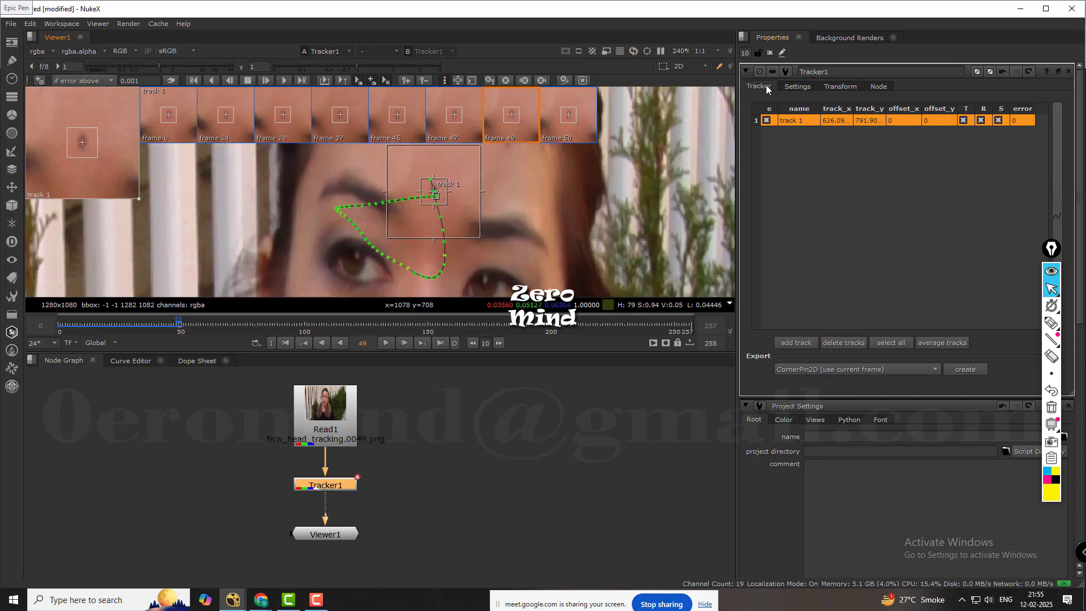
# Examine the Tracker node's settings and transform options, including the transform's on-screen control around the forehead mark.
pyautogui.click(798, 88)
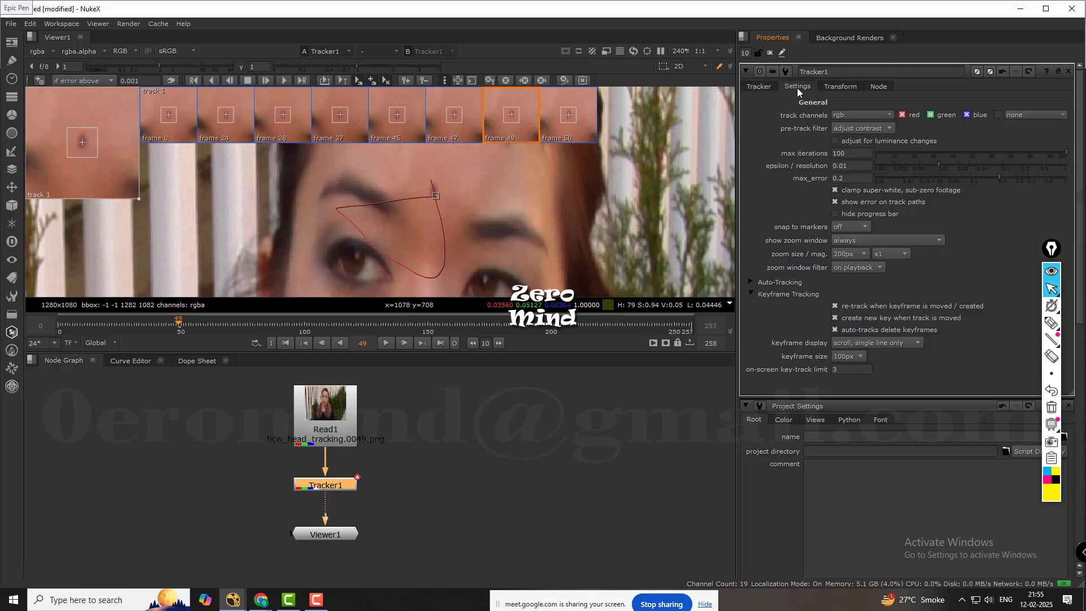
pyautogui.click(841, 86)
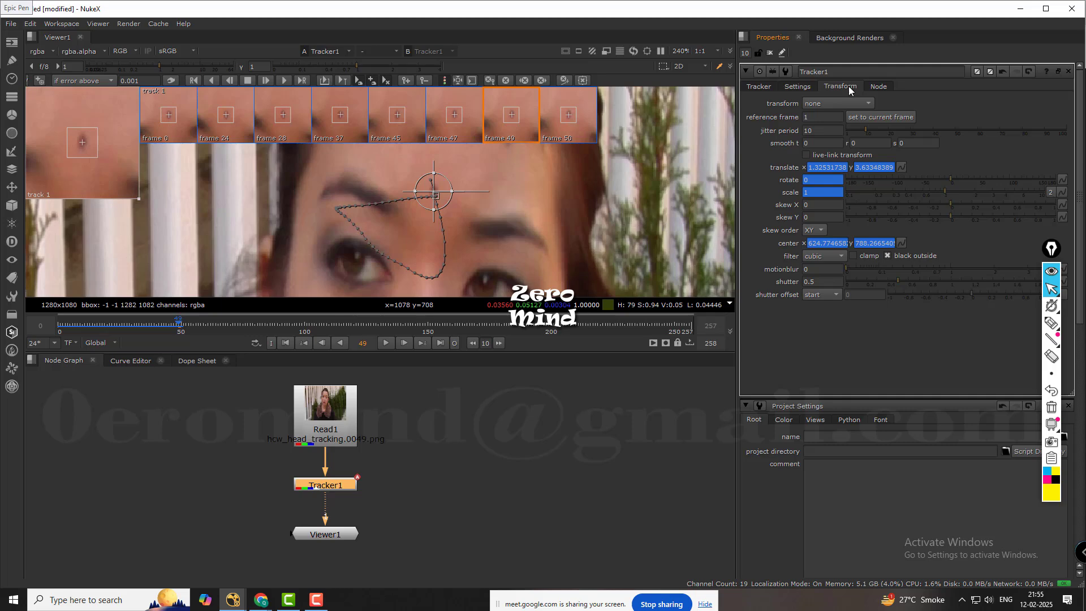
pyautogui.scroll(-4, 411, 215)
pyautogui.scroll(4, 419, 210)
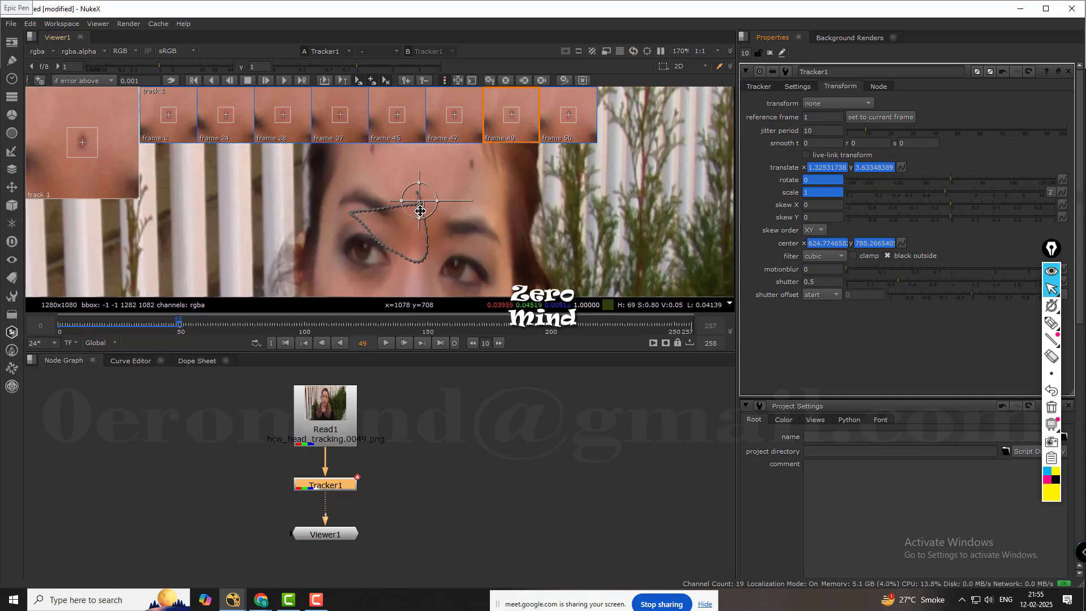
pyautogui.scroll(3, 432, 208)
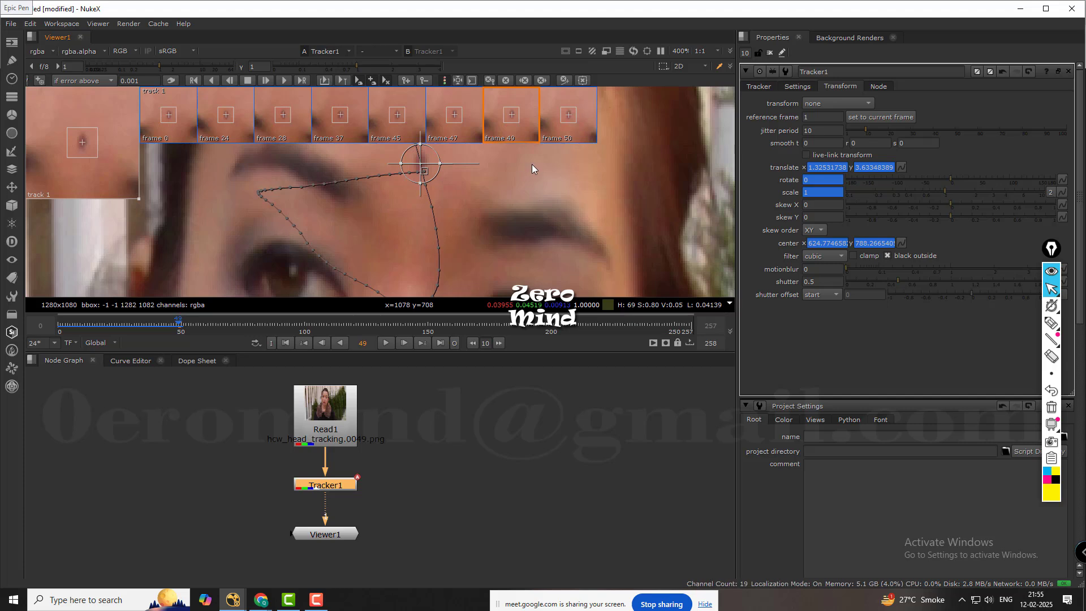
pyautogui.moveTo(419, 211); pyautogui.dragTo(421, 240, button='middle')
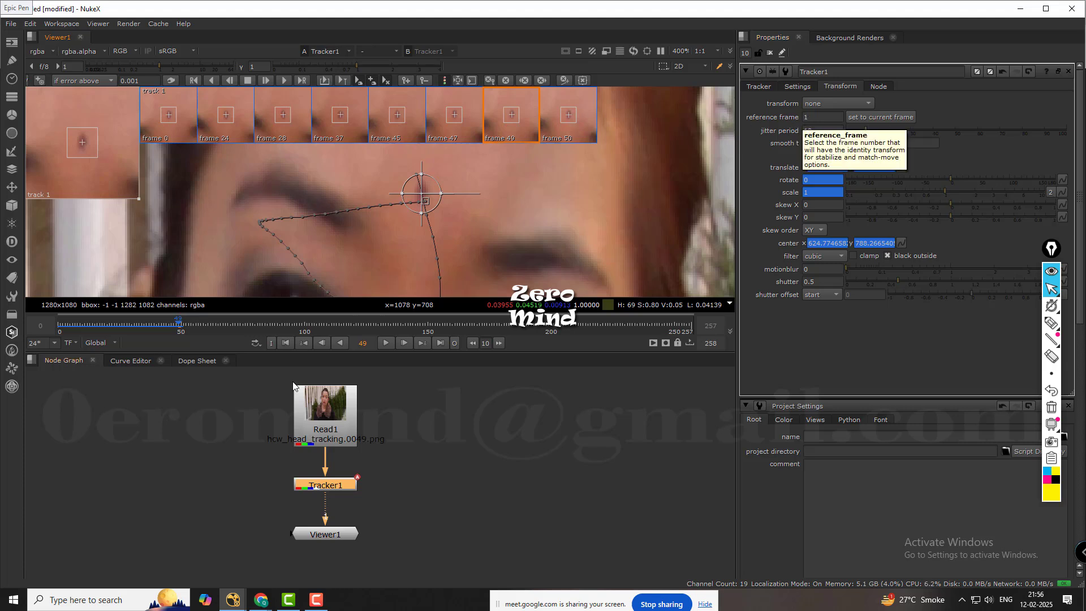
pyautogui.click(474, 447)
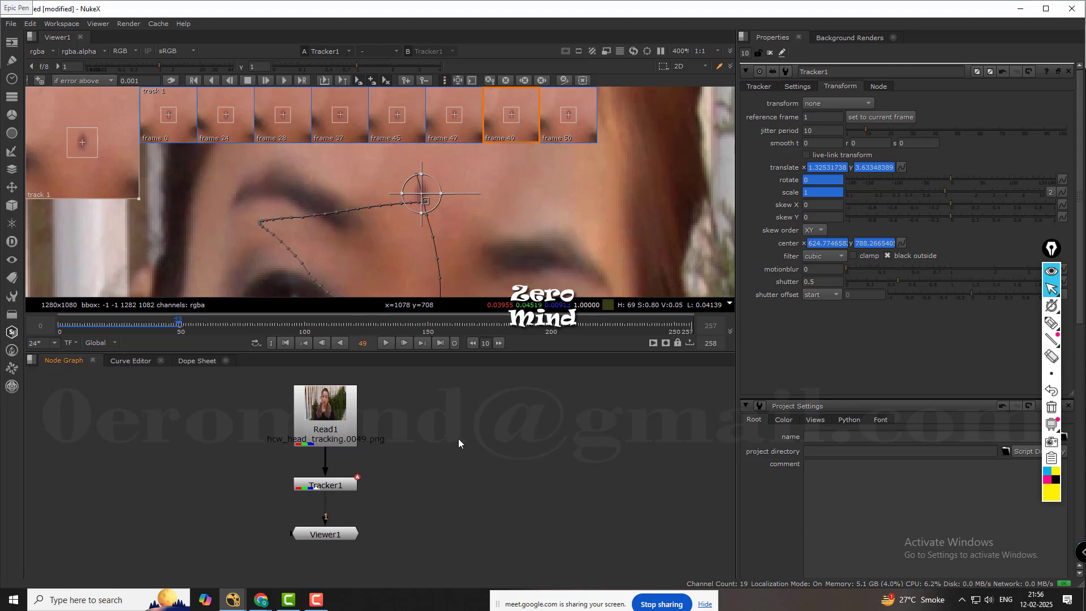
# Go to frame 36 and add an unconnected Roto node beside the Tracker node in the node graph.
pyautogui.click(285, 343)
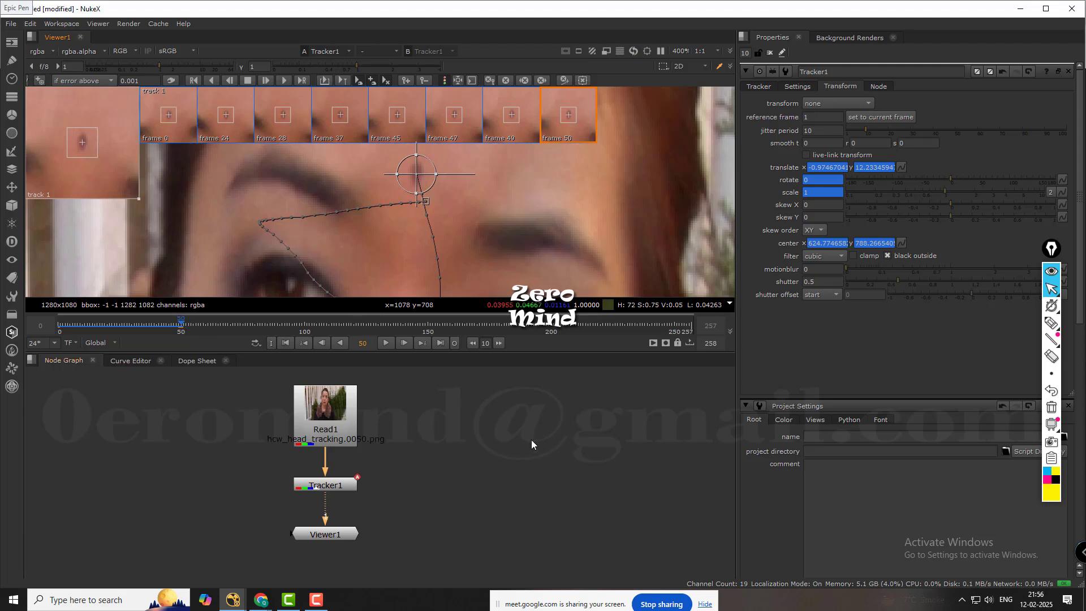
pyautogui.click(147, 325)
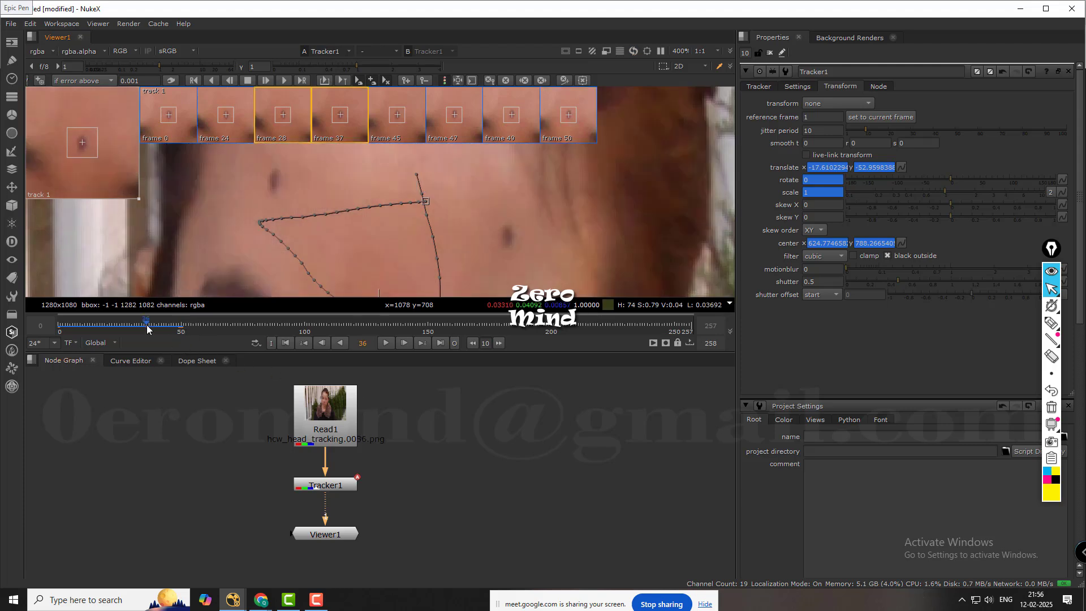
pyautogui.moveTo(517, 457); pyautogui.dragTo(517, 446, button='middle')
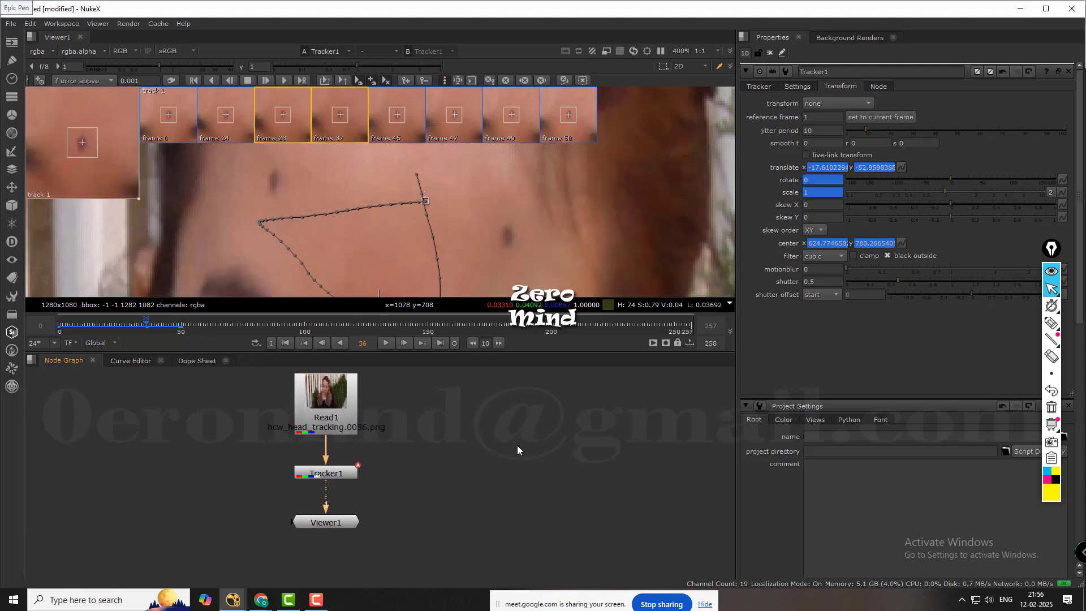
pyautogui.press('o')
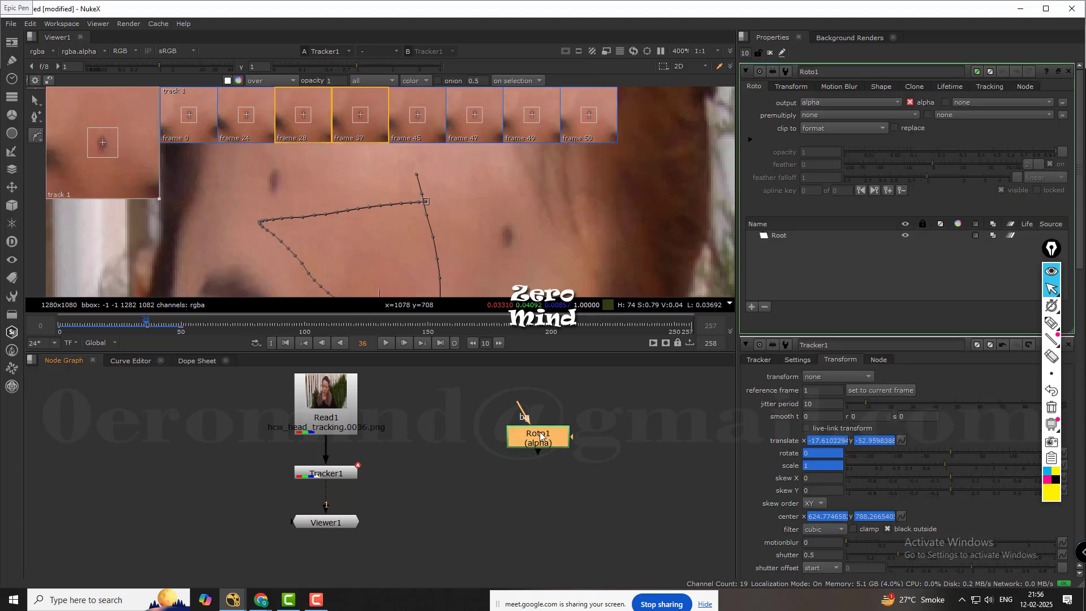
pyautogui.moveTo(541, 439); pyautogui.dragTo(541, 470)
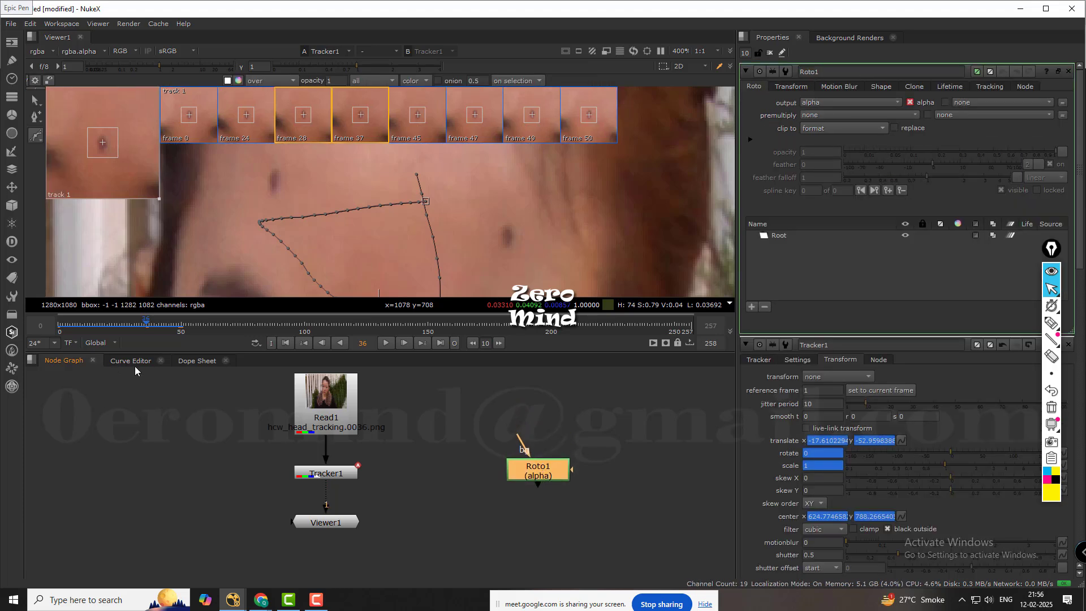
# Draw a small ellipse roto shape around the tracked forehead mark between the eyebrows at frame 36.
pyautogui.scroll(-1, 417, 212)
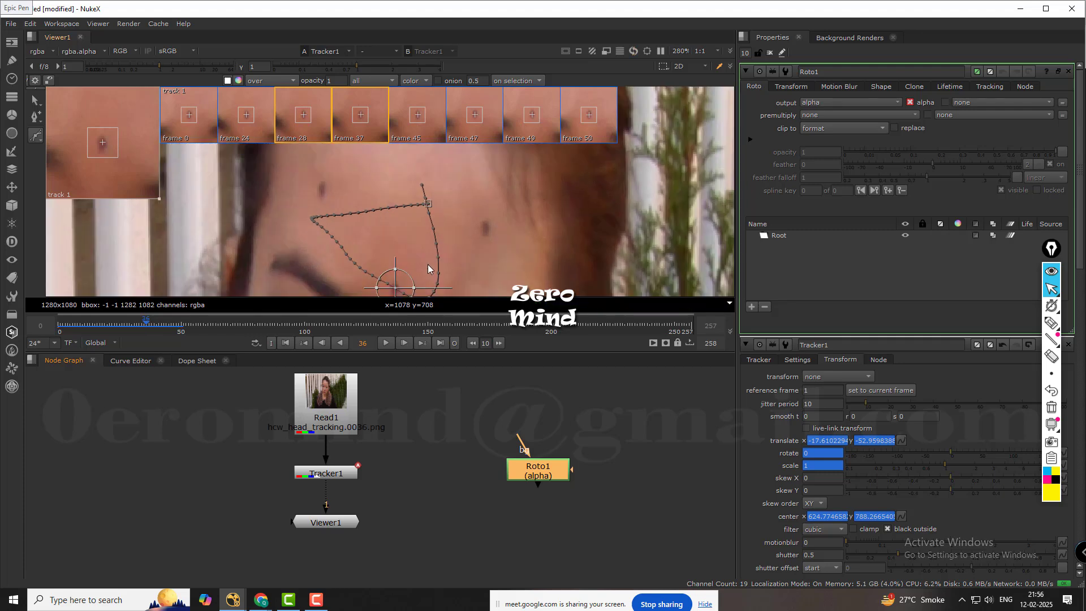
pyautogui.moveTo(391, 288); pyautogui.dragTo(416, 192, button='middle')
pyautogui.scroll(5, 422, 187)
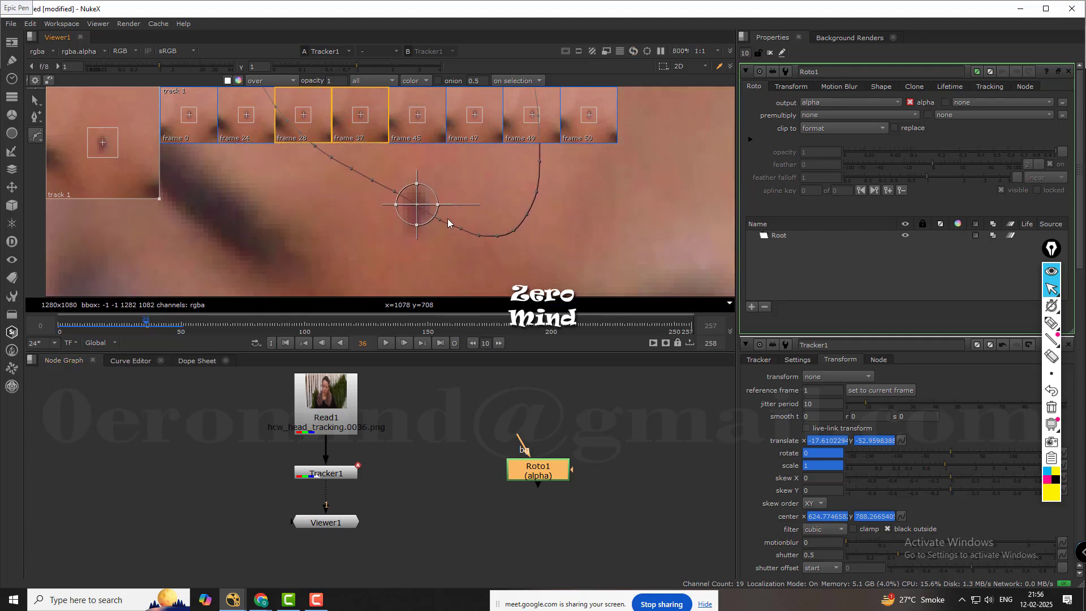
pyautogui.rightClick(37, 138)
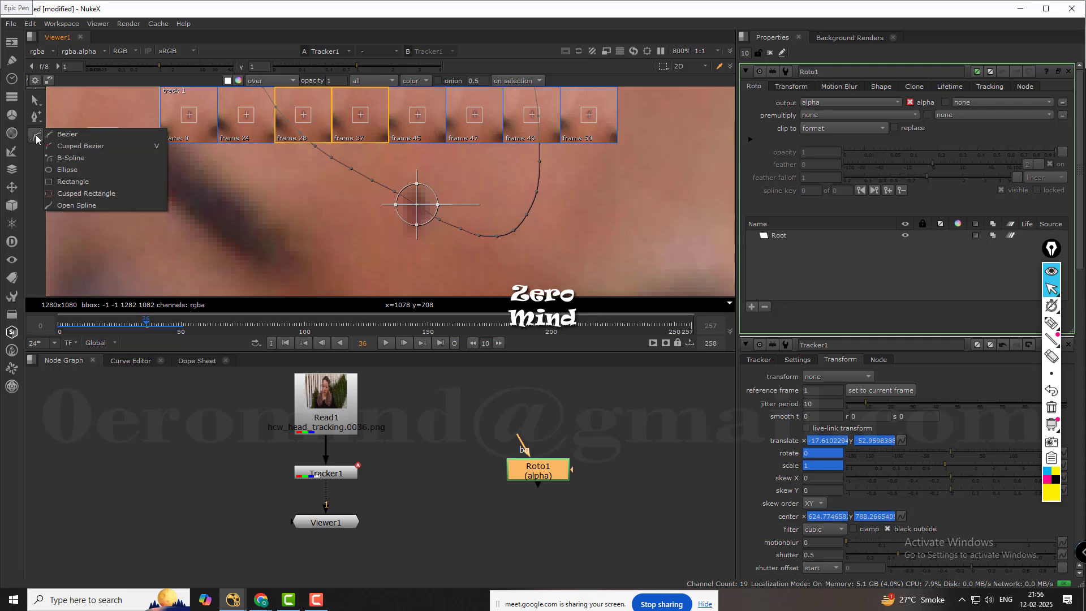
pyautogui.click(63, 170)
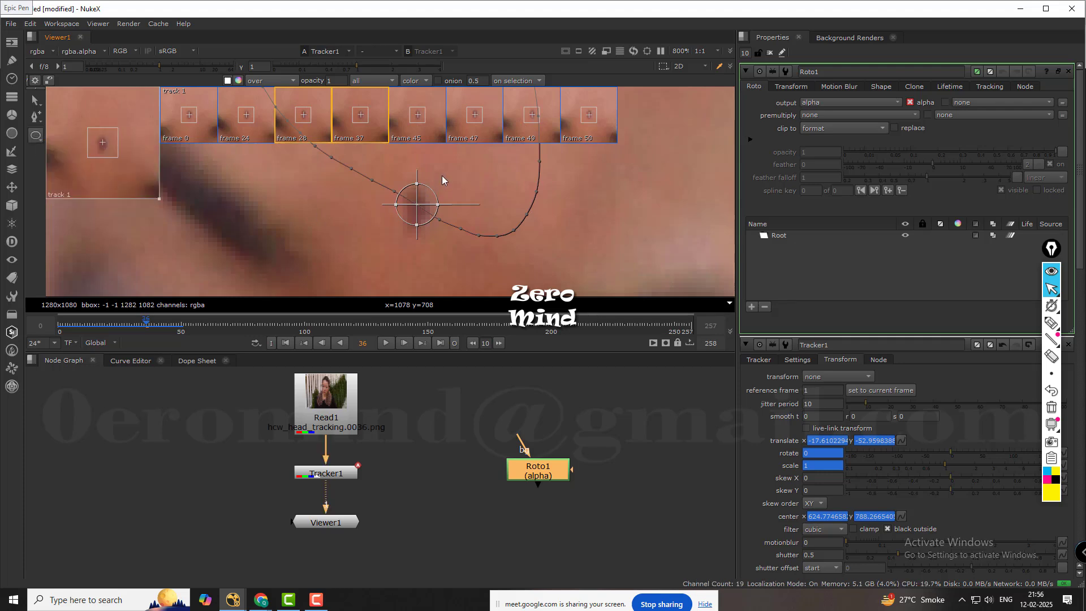
pyautogui.moveTo(410, 235); pyautogui.dragTo(398, 240)
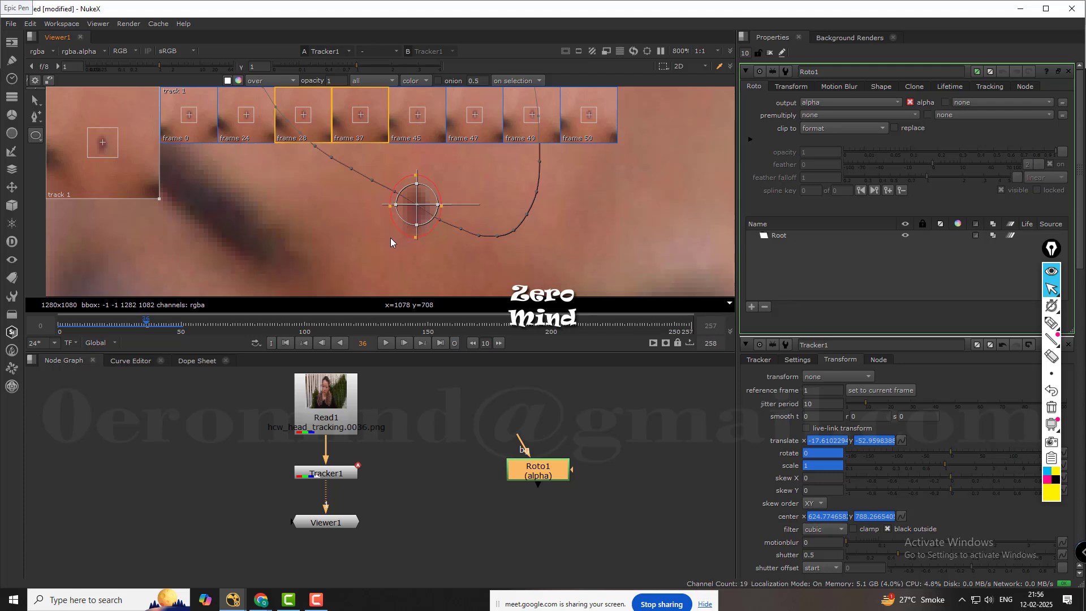
pyautogui.moveTo(390, 238); pyautogui.dragTo(392, 235)
pyautogui.moveTo(454, 179); pyautogui.dragTo(372, 256)
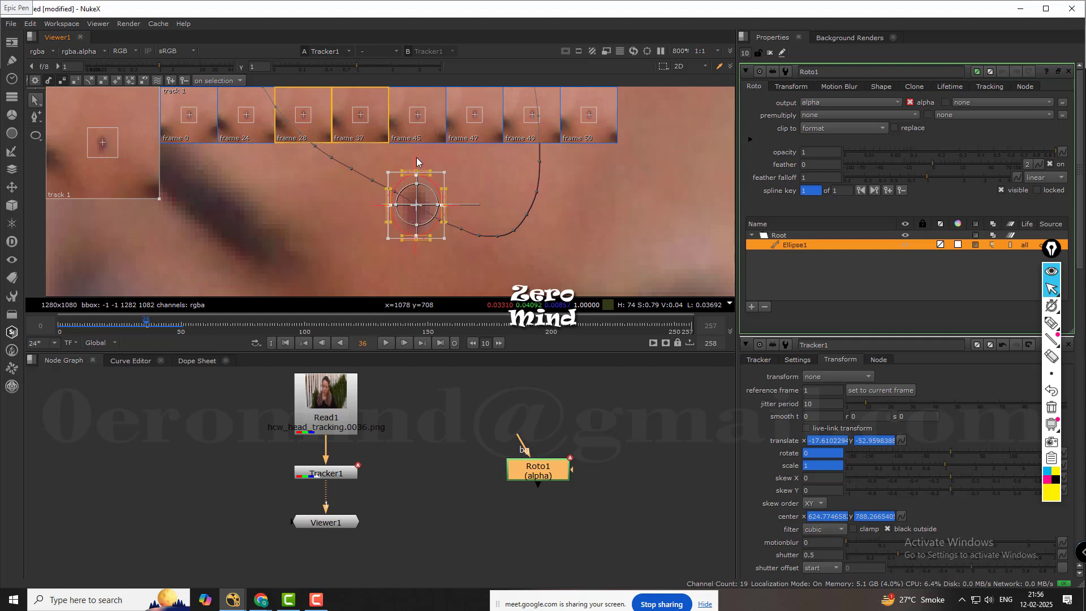
pyautogui.click(452, 406)
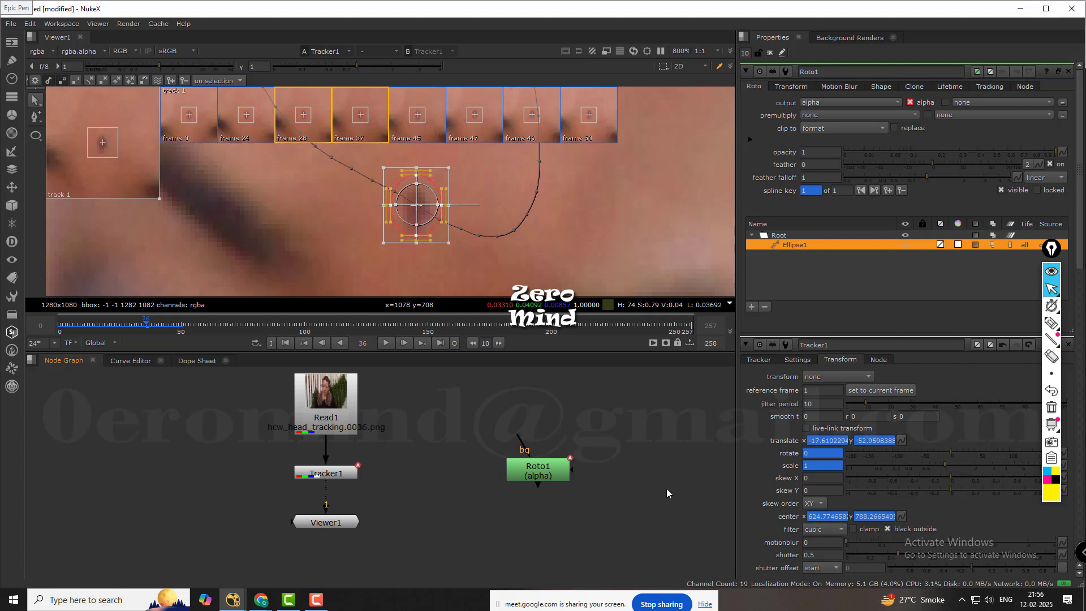
pyautogui.moveTo(638, 453); pyautogui.dragTo(631, 438, button='middle')
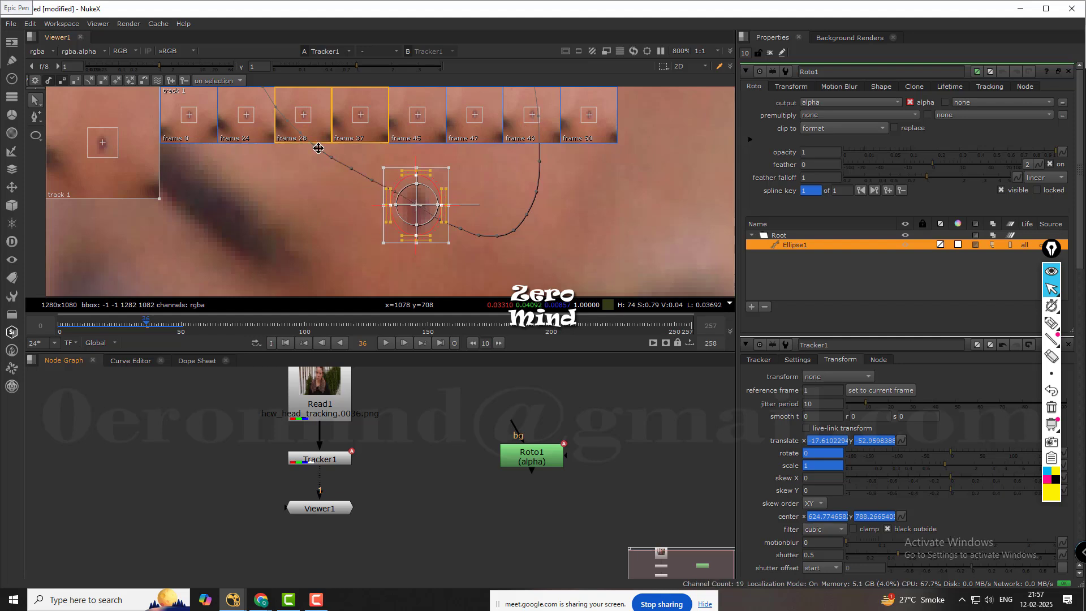
# Set Tracker1's transform reference frame to the current frame, 36.
pyautogui.doubleClick(331, 459)
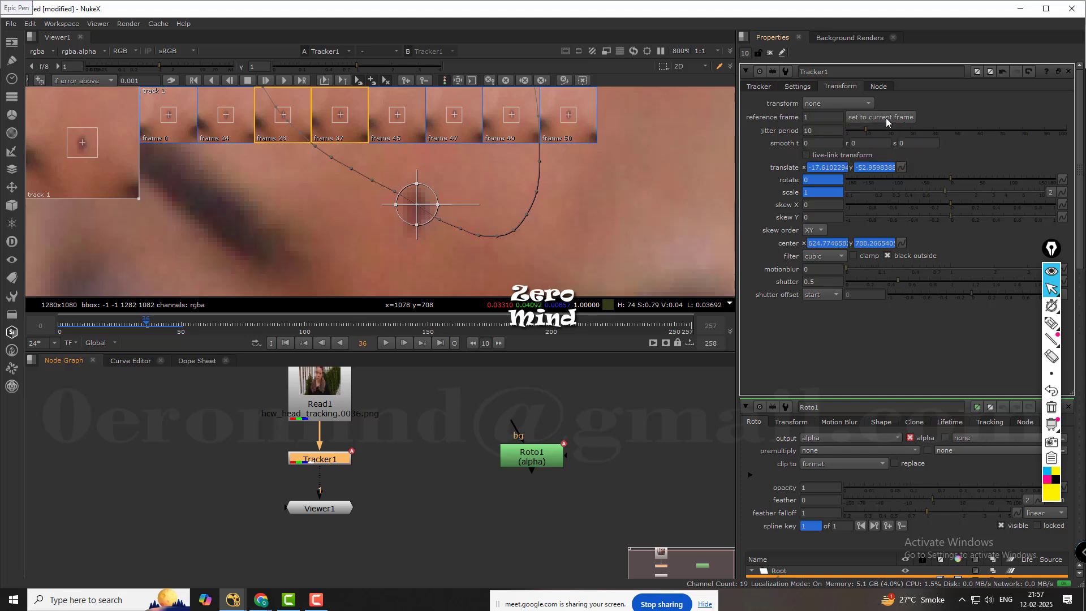
pyautogui.click(885, 119)
pyautogui.scroll(-1, 462, 201)
pyautogui.scroll(-6, 462, 201)
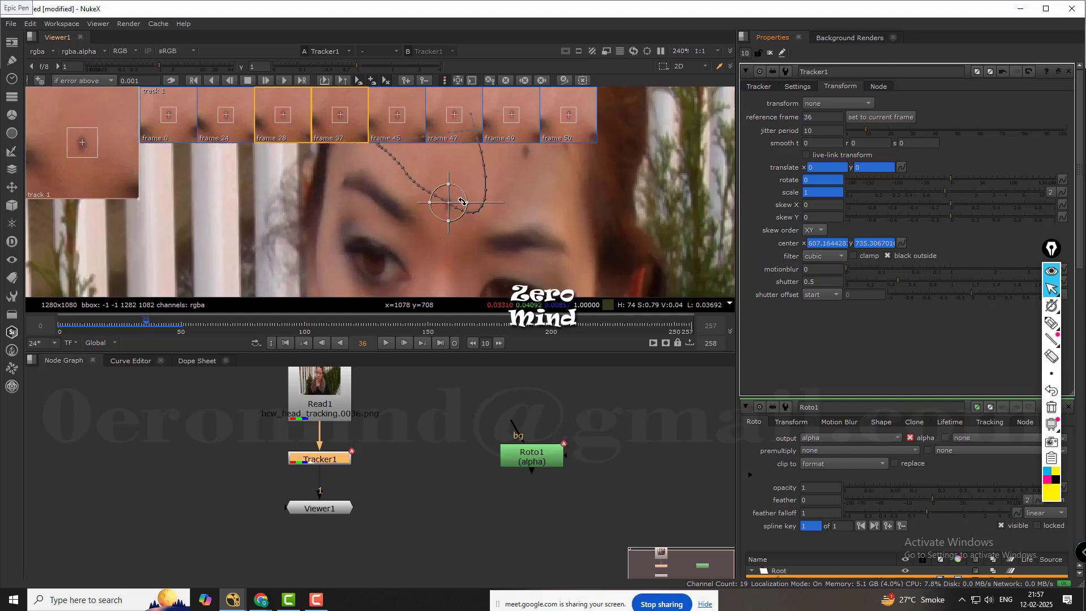
# Detach Tracker1 from between Read1 and Viewer1 and place it beside the Roto1 node.
pyautogui.scroll(2, 416, 446)
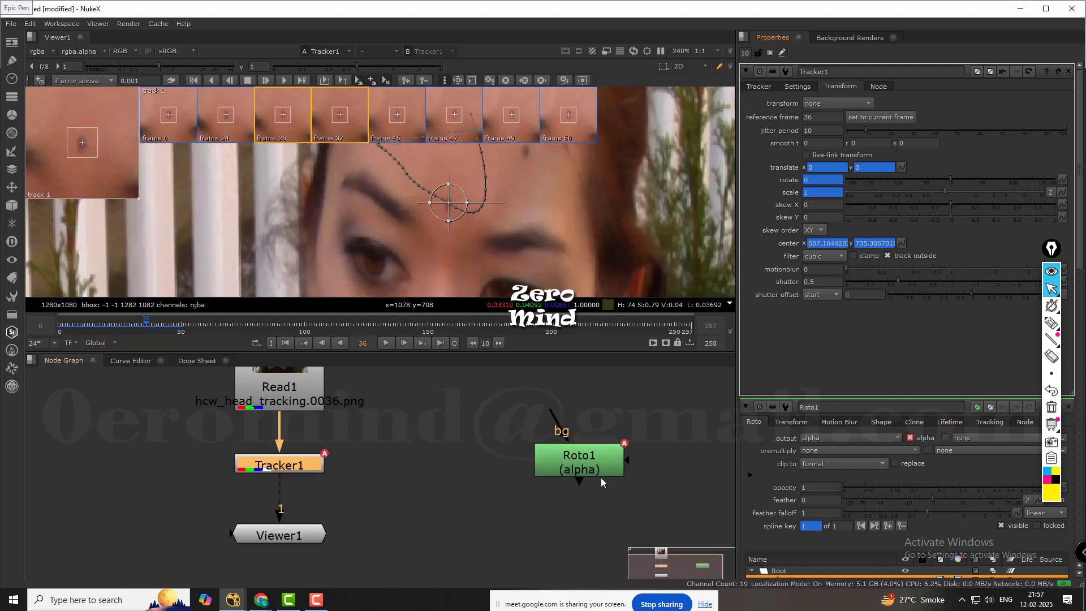
pyautogui.moveTo(616, 460); pyautogui.dragTo(610, 446, button='middle')
pyautogui.click(401, 467)
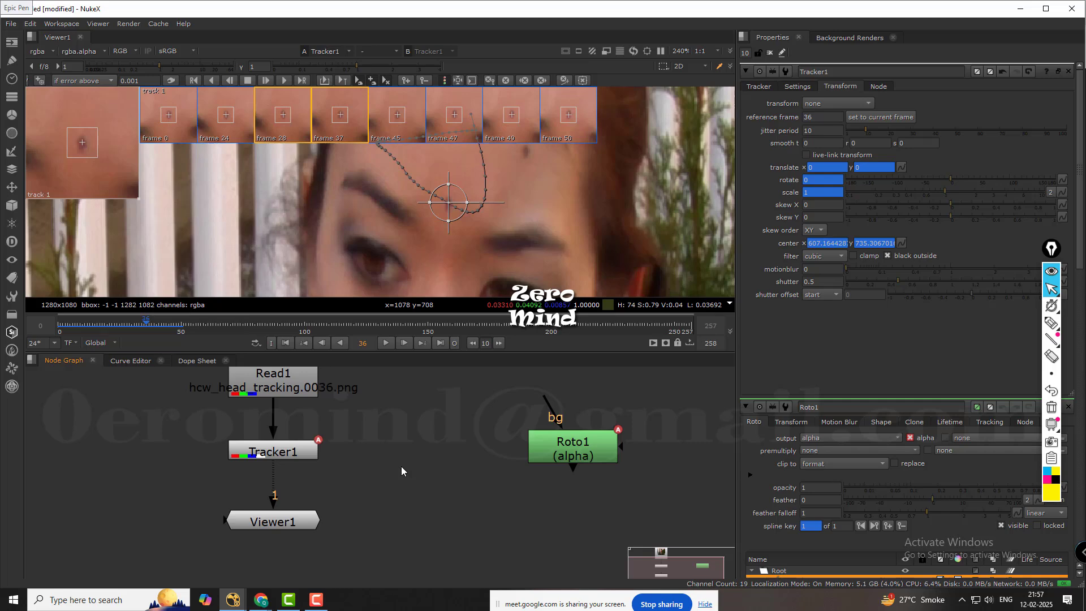
pyautogui.moveTo(399, 471); pyautogui.dragTo(357, 462, button='middle')
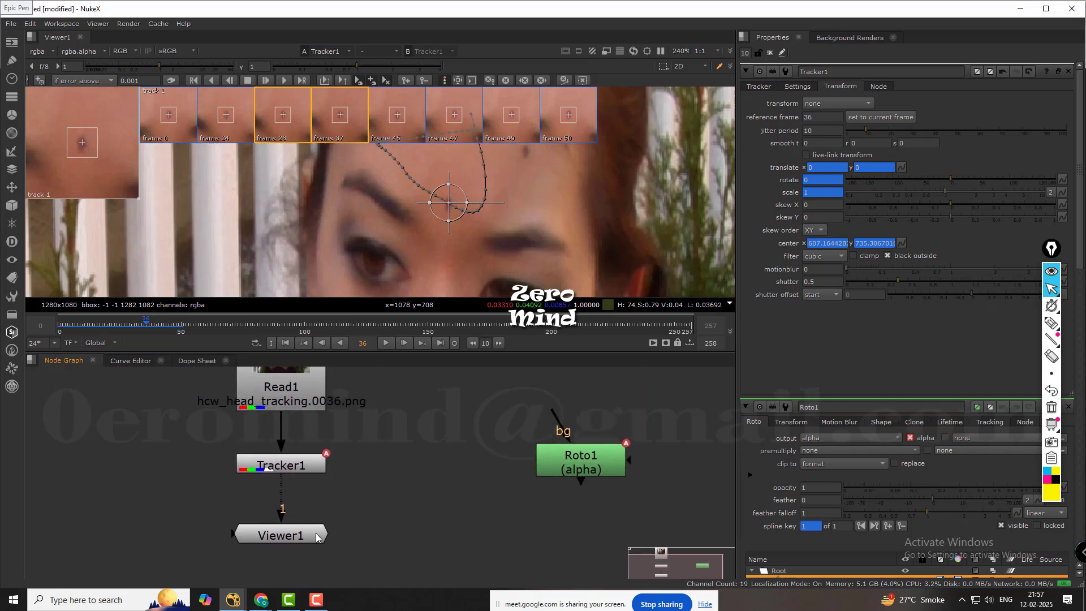
pyautogui.moveTo(318, 538); pyautogui.dragTo(318, 557)
pyautogui.click(300, 471)
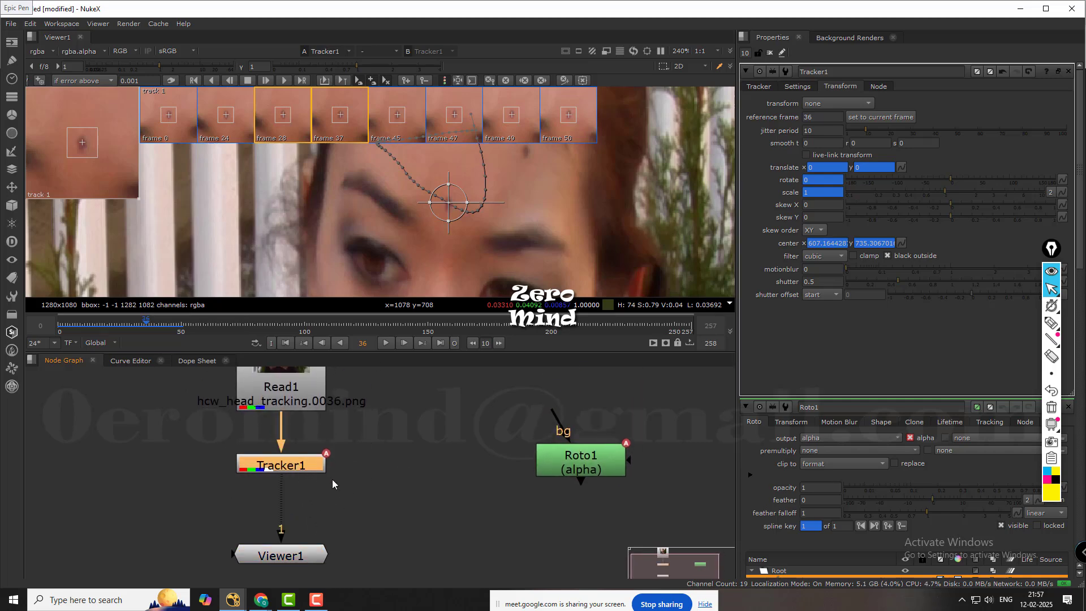
pyautogui.press('ctrl')
pyautogui.keyDown('ctrl'); pyautogui.keyDown('shift'); pyautogui.moveTo(289, 463); pyautogui.dragTo(442, 462); pyautogui.keyUp('shift'); pyautogui.keyUp('ctrl')
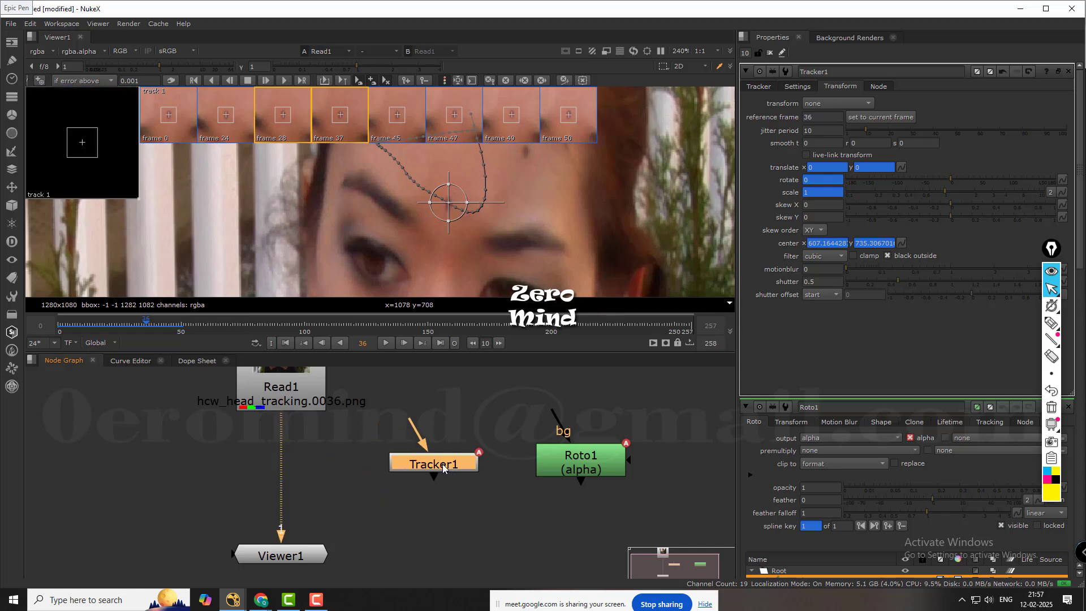
# Connect Tracker1's input to the Roto1 node.
pyautogui.click(503, 521)
pyautogui.moveTo(413, 419); pyautogui.dragTo(589, 460)
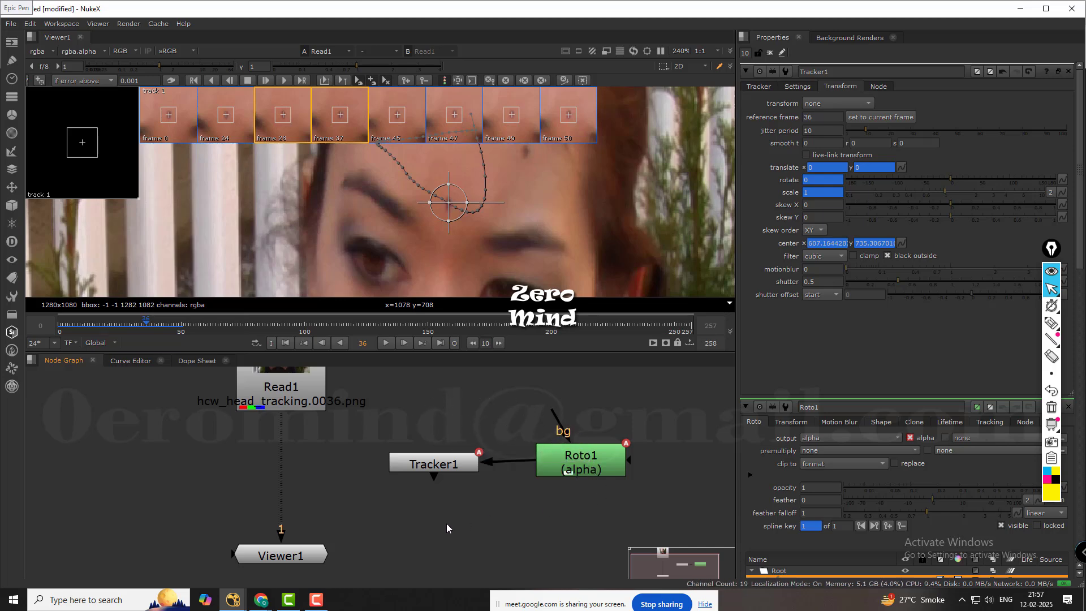
pyautogui.moveTo(432, 463); pyautogui.dragTo(432, 460)
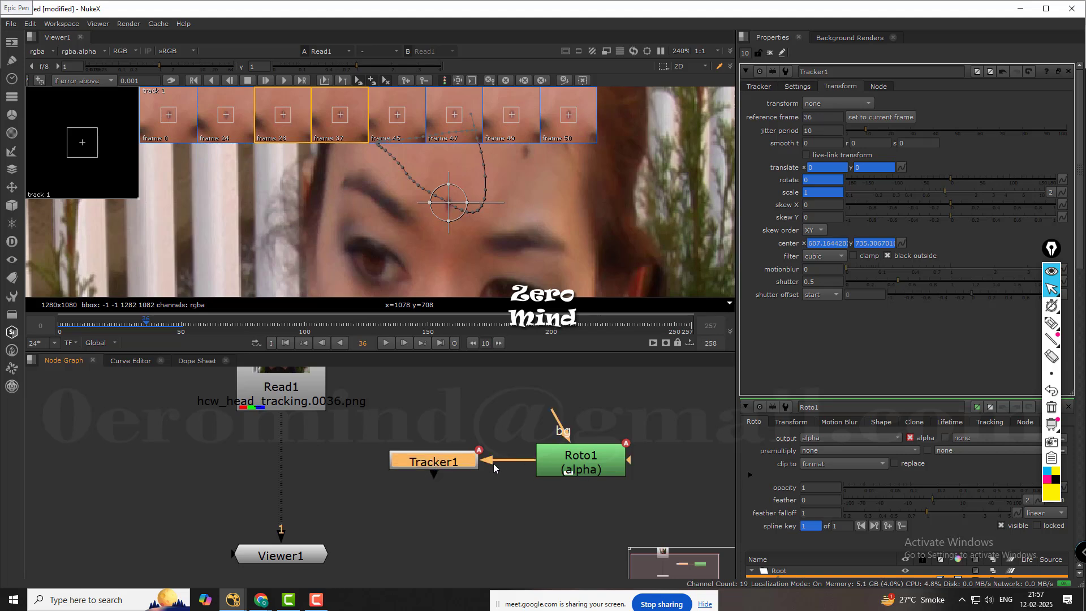
pyautogui.click(491, 465)
pyautogui.click(447, 460)
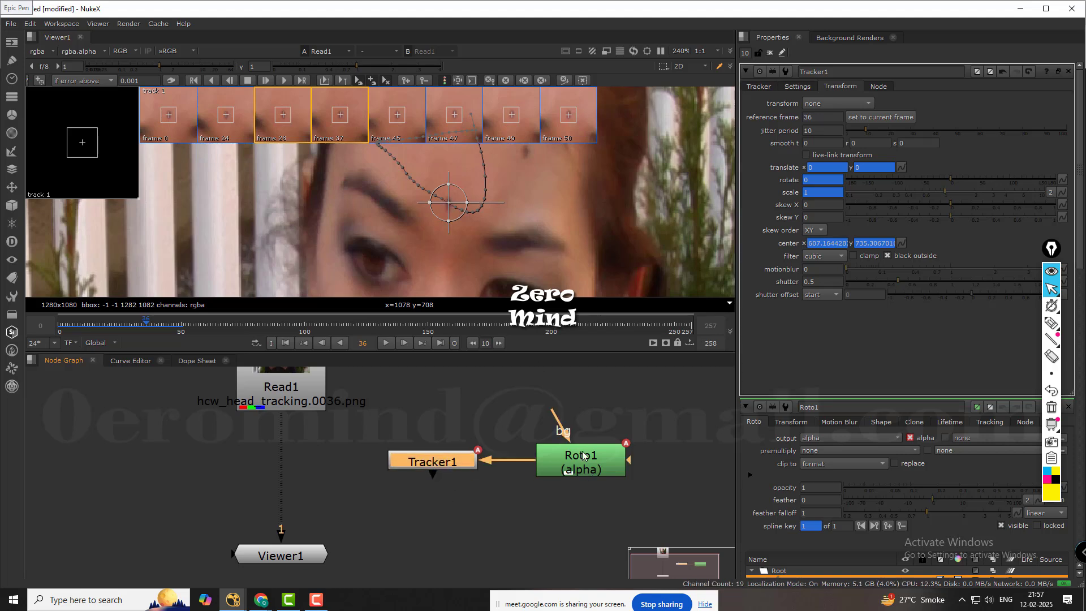
pyautogui.click(447, 478)
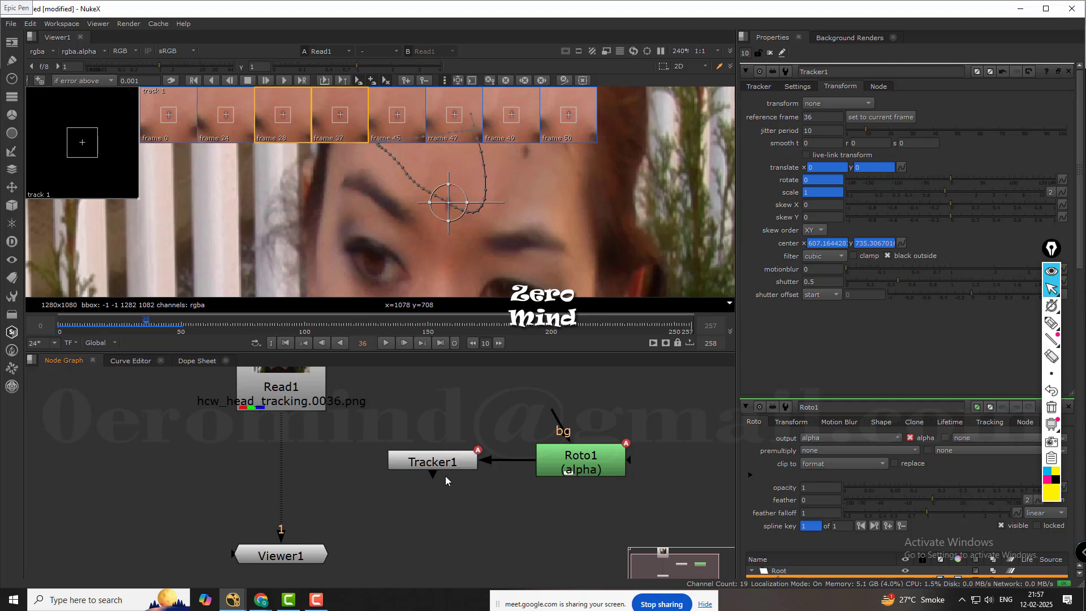
# Set Tracker1's transform type to match-move.
pyautogui.click(446, 461)
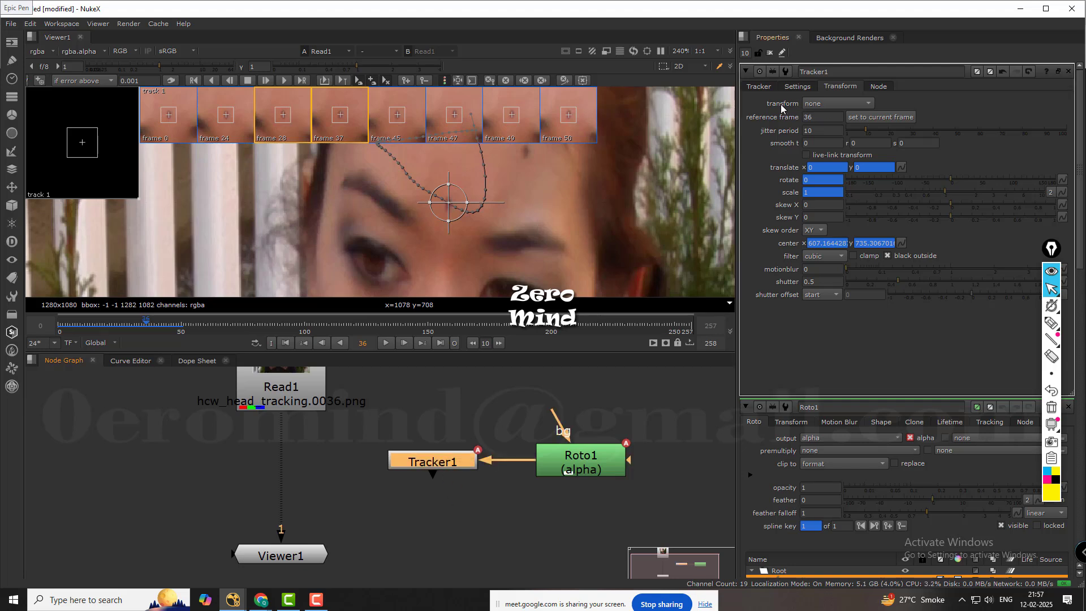
pyautogui.click(823, 102)
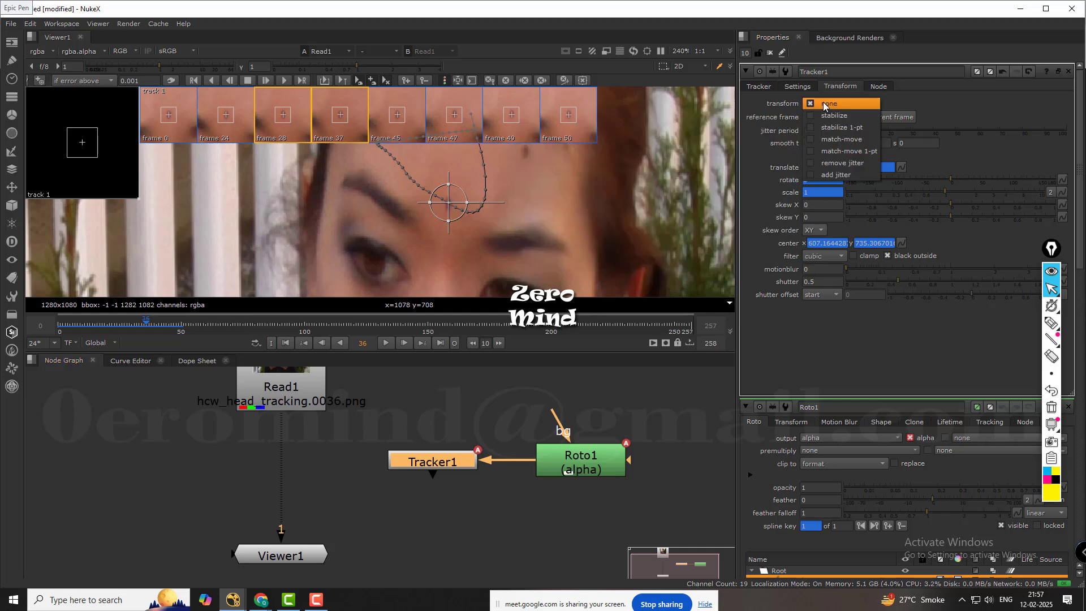
pyautogui.click(838, 140)
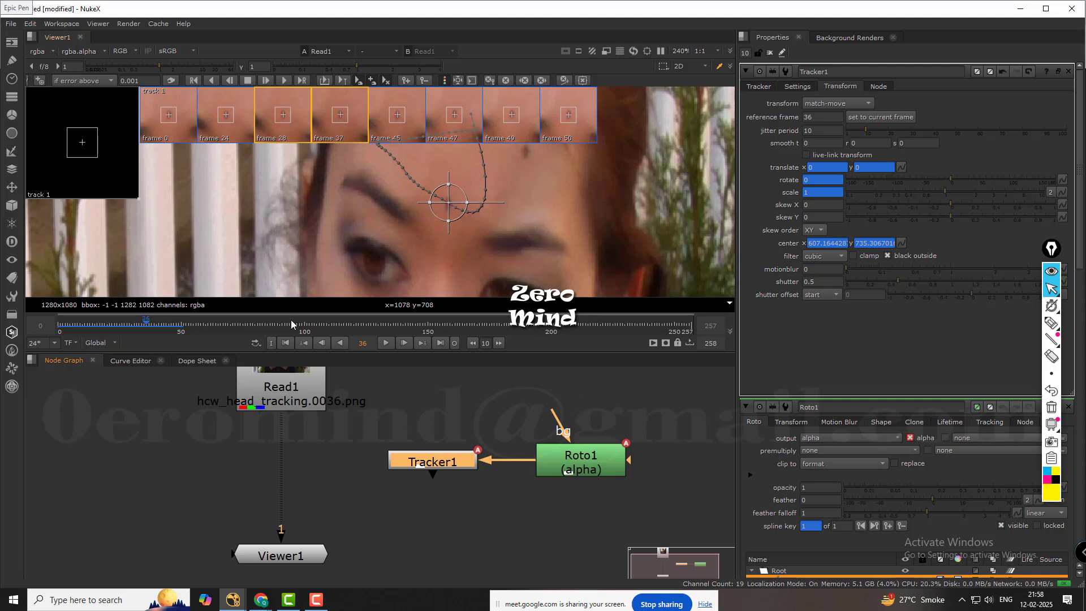
# Compare the roto ellipse with the tracked forehead mark between frames 29 and 36, ending at frame 36.
pyautogui.moveTo(146, 324); pyautogui.dragTo(130, 324)
pyautogui.click(590, 461)
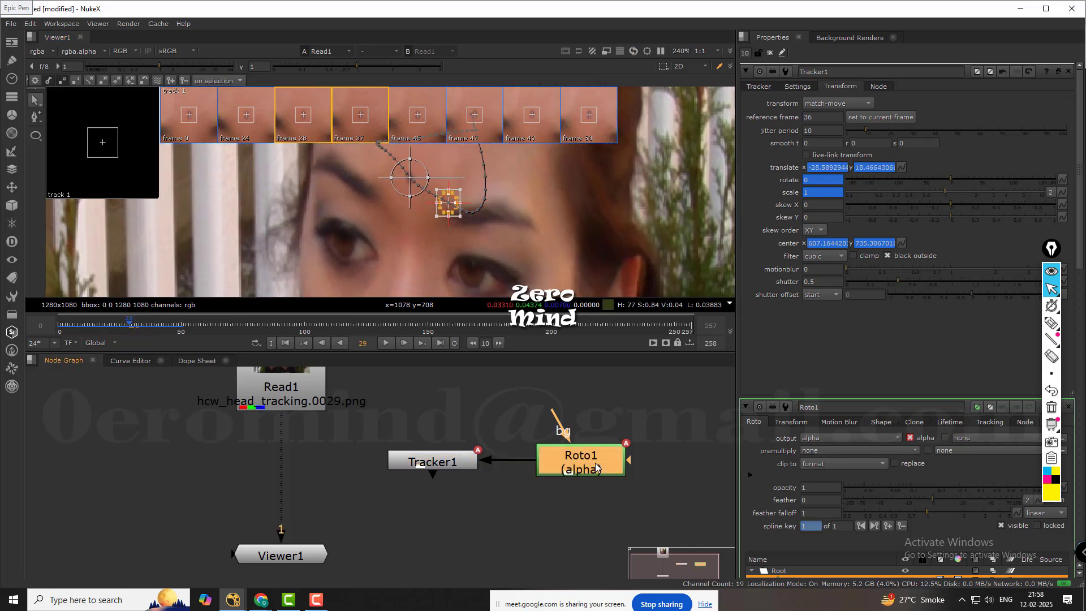
pyautogui.doubleClick(597, 467)
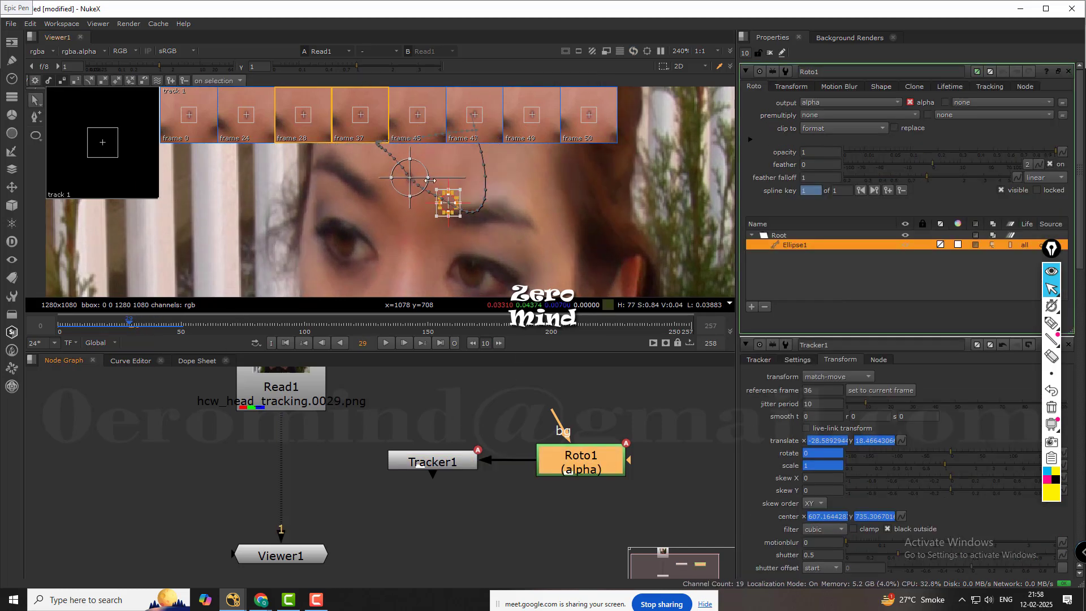
pyautogui.click(489, 397)
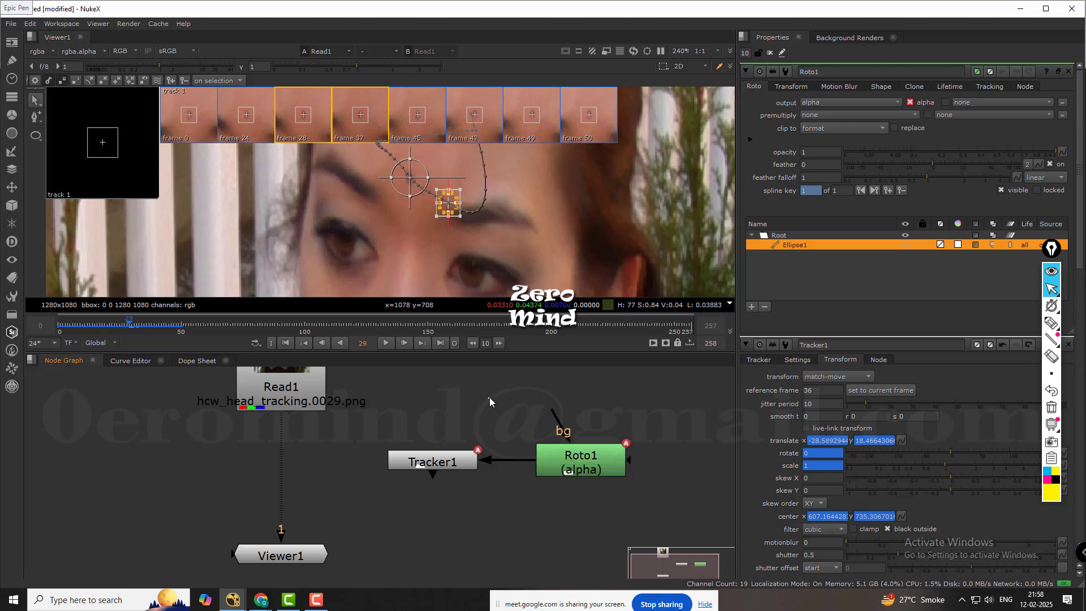
pyautogui.moveTo(439, 509); pyautogui.dragTo(504, 491, button='middle')
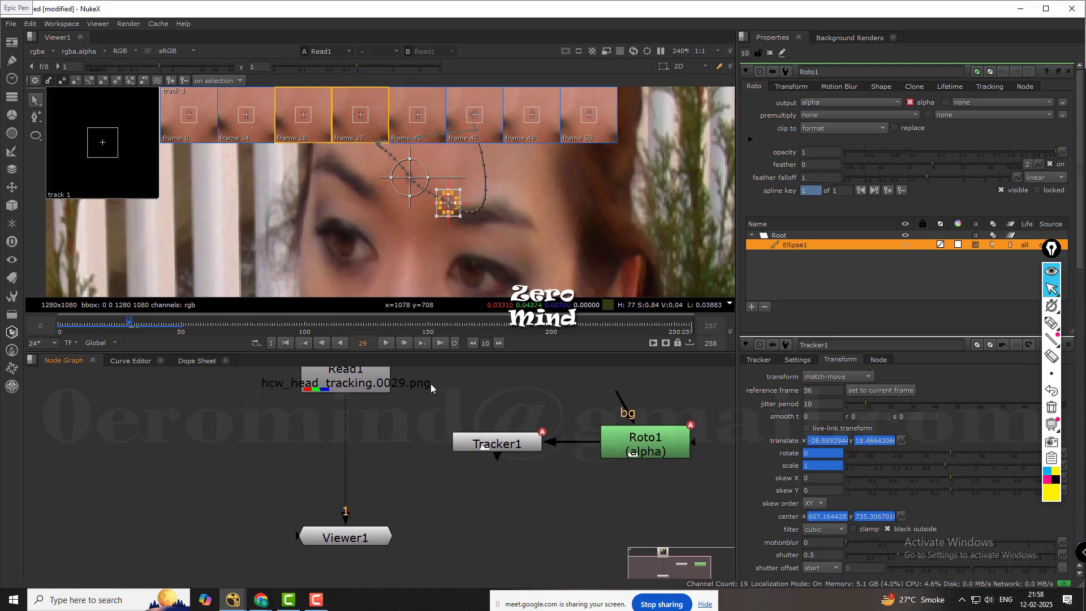
pyautogui.click(142, 327)
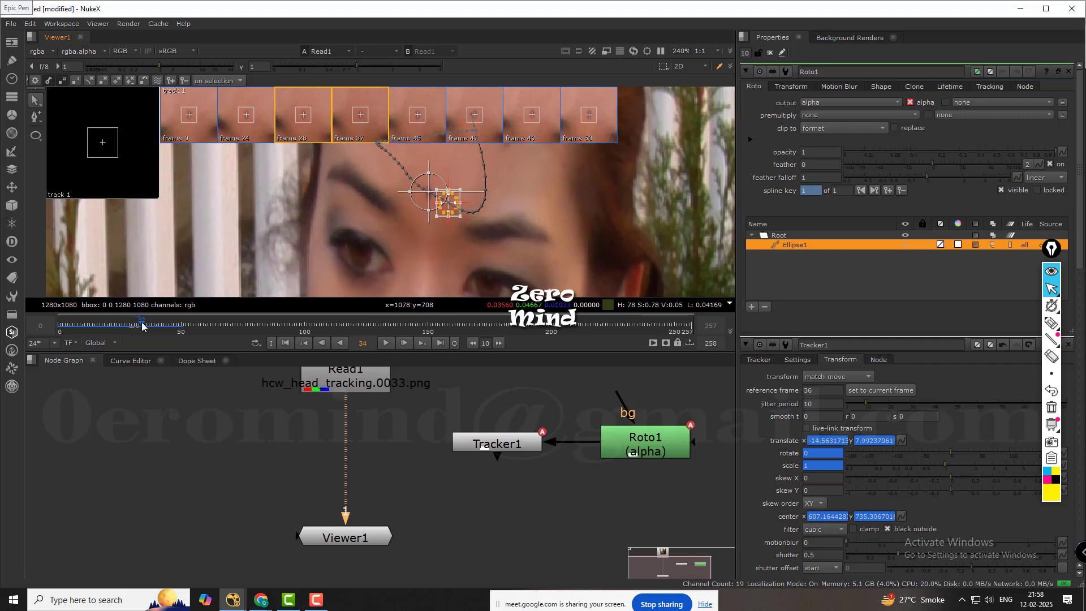
pyautogui.moveTo(142, 322); pyautogui.dragTo(147, 325)
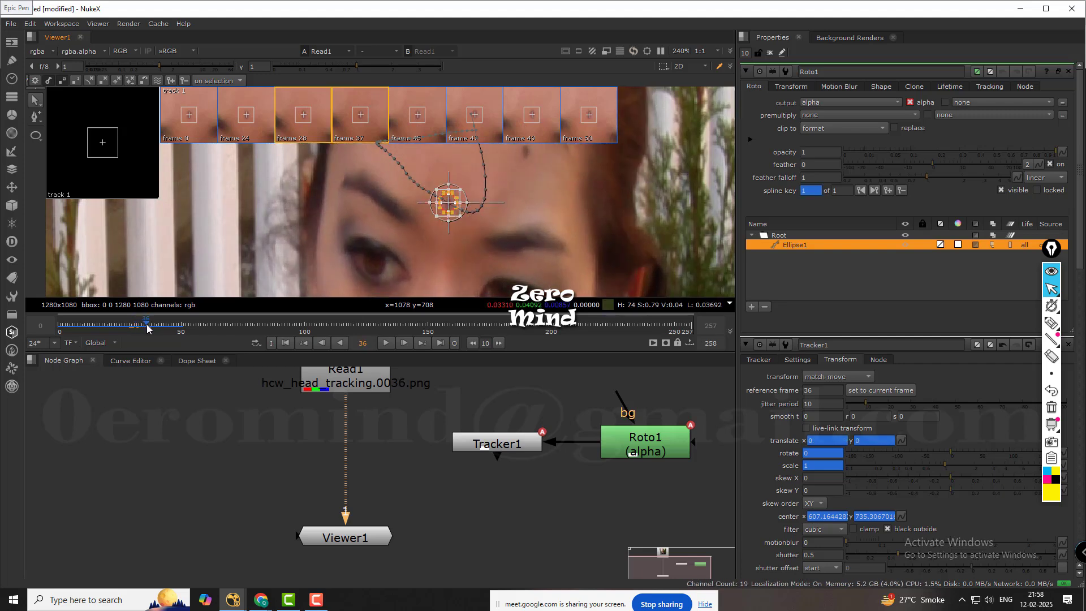
# Insert a Transform node between Read1 and Viewer1 and connect its mask input to Tracker1.
pyautogui.moveTo(402, 461); pyautogui.dragTo(403, 470, button='middle')
pyautogui.press('Tab')
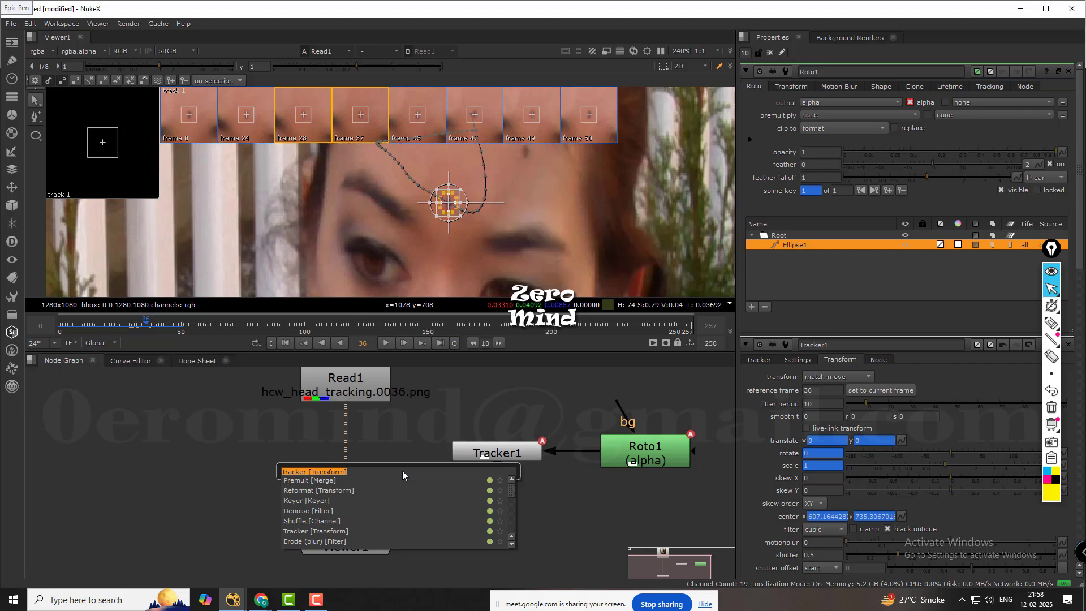
pyautogui.write('TRANS')
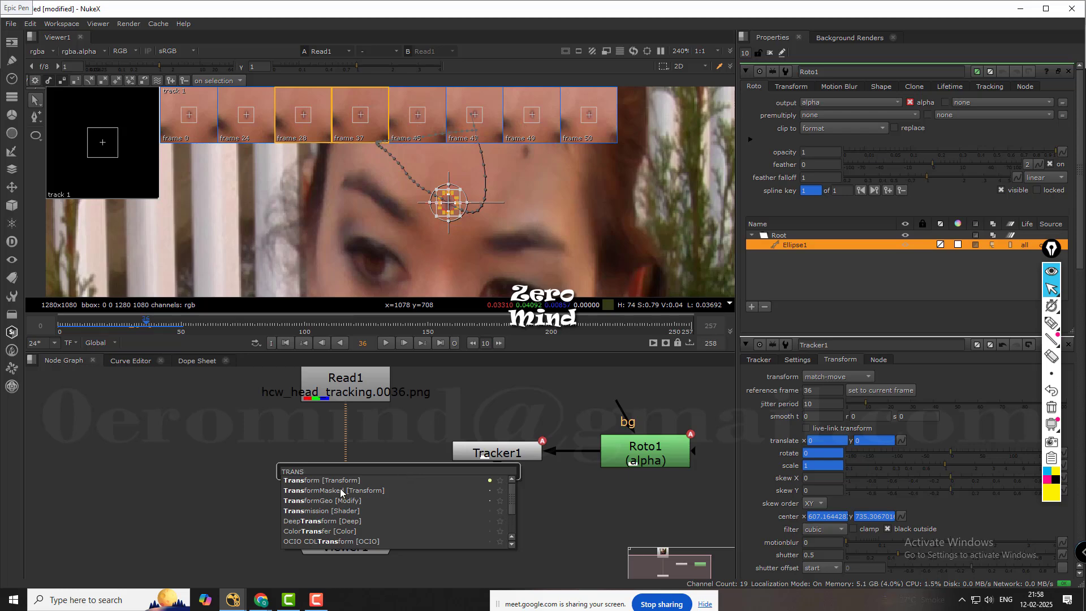
pyautogui.press('Return')
pyautogui.moveTo(419, 481); pyautogui.dragTo(350, 462)
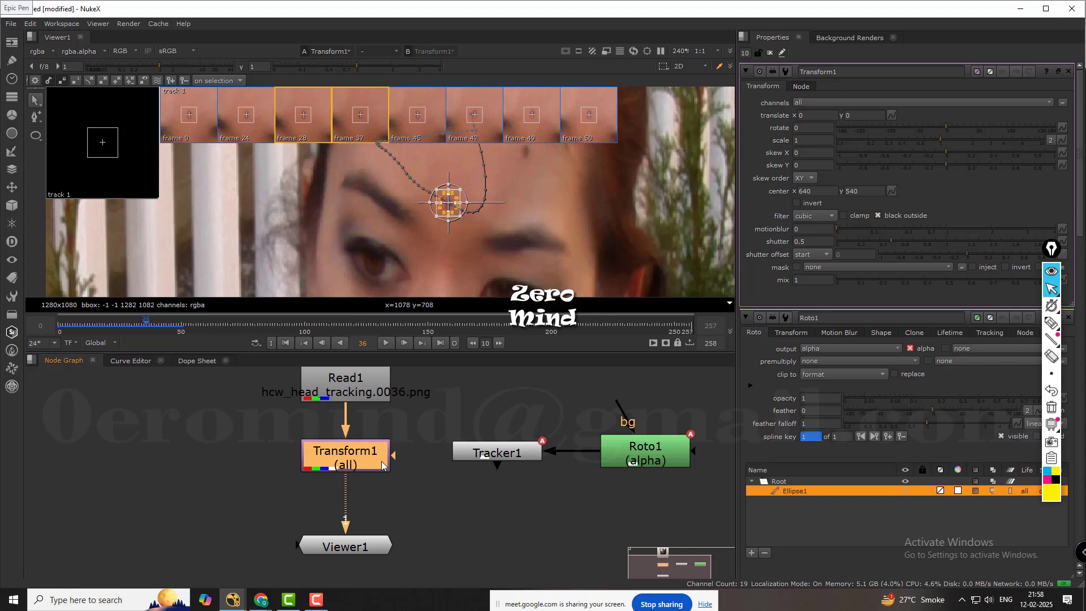
pyautogui.click(400, 462)
pyautogui.moveTo(428, 457); pyautogui.dragTo(514, 458)
pyautogui.click(516, 457)
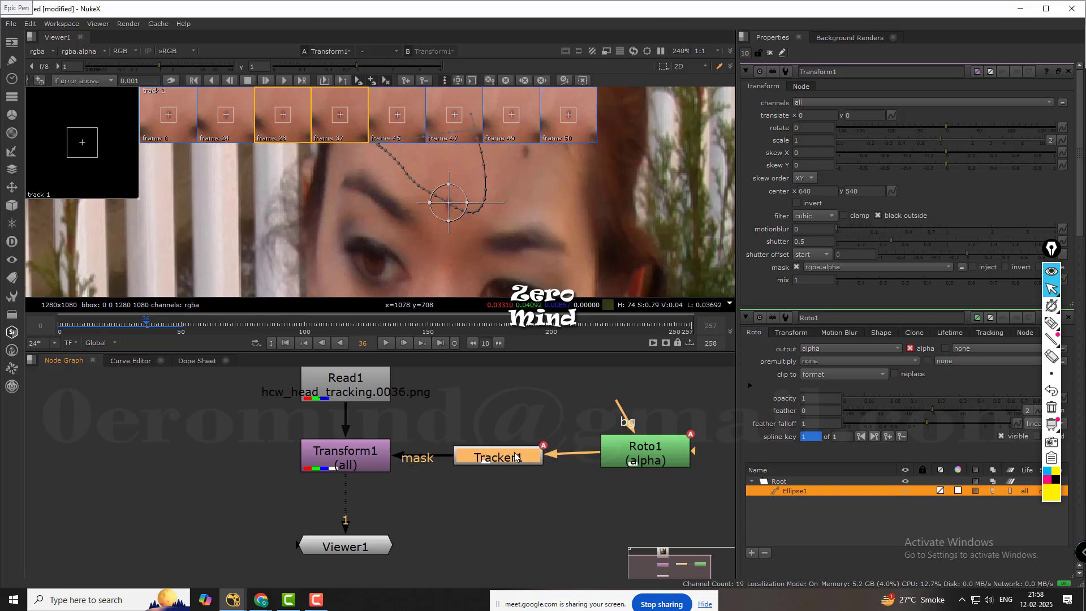
# Show the Roto1 shape and step back from frame 36 to 28 to check its motion against the forehead mark.
pyautogui.click(621, 455)
pyautogui.doubleClick(620, 454)
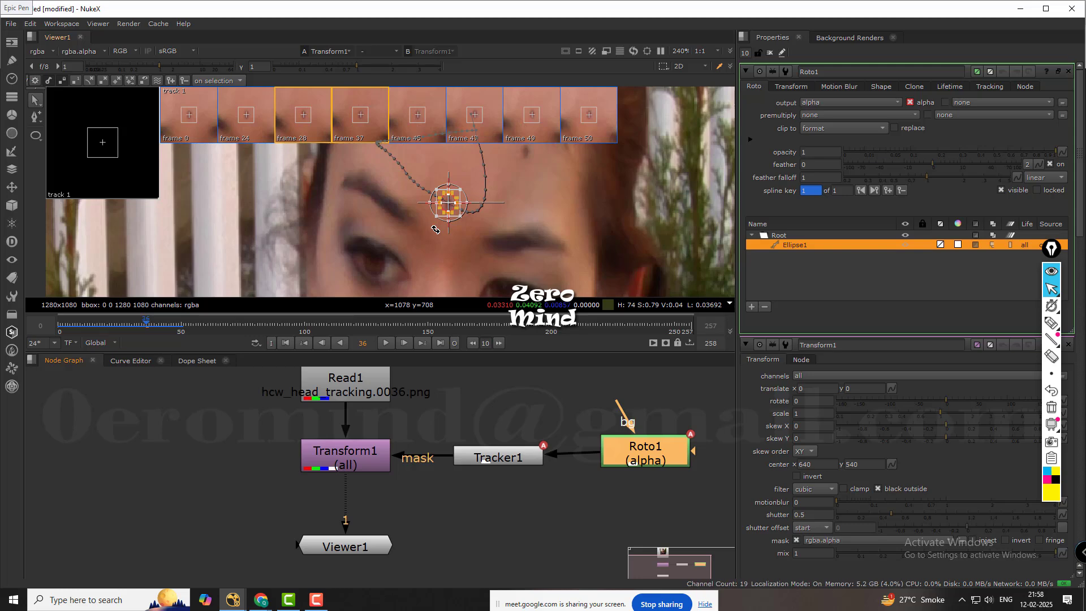
pyautogui.press('Left')
pyautogui.press('Left')
pyautogui.press('Left')
pyautogui.press('Left')
pyautogui.press('Left')
pyautogui.press('Left')
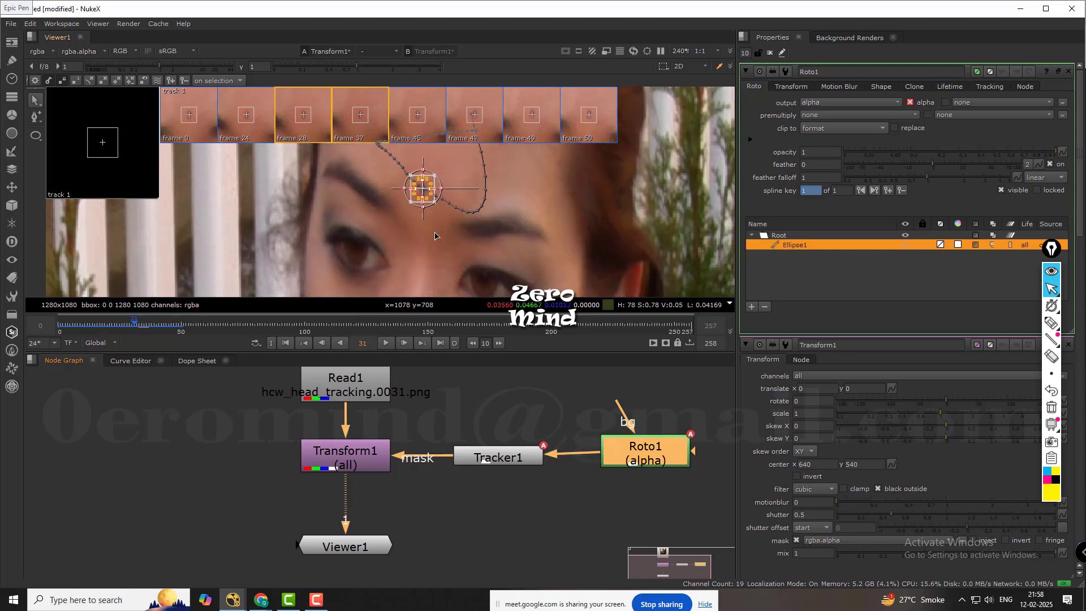
pyautogui.press('Left')
pyautogui.press('Left')
pyautogui.press('Left')
pyautogui.press('Left')
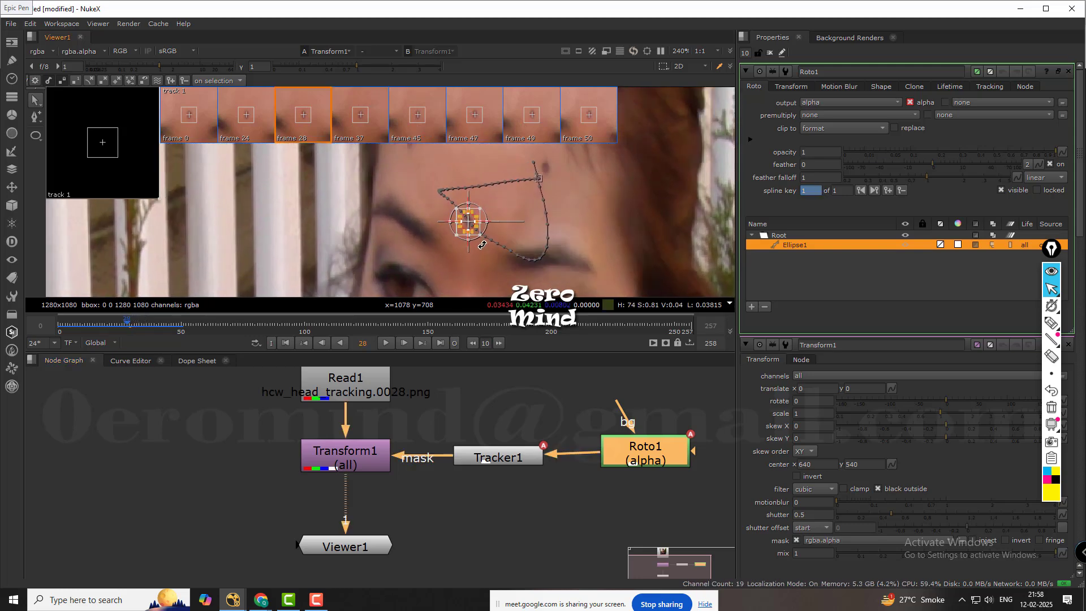
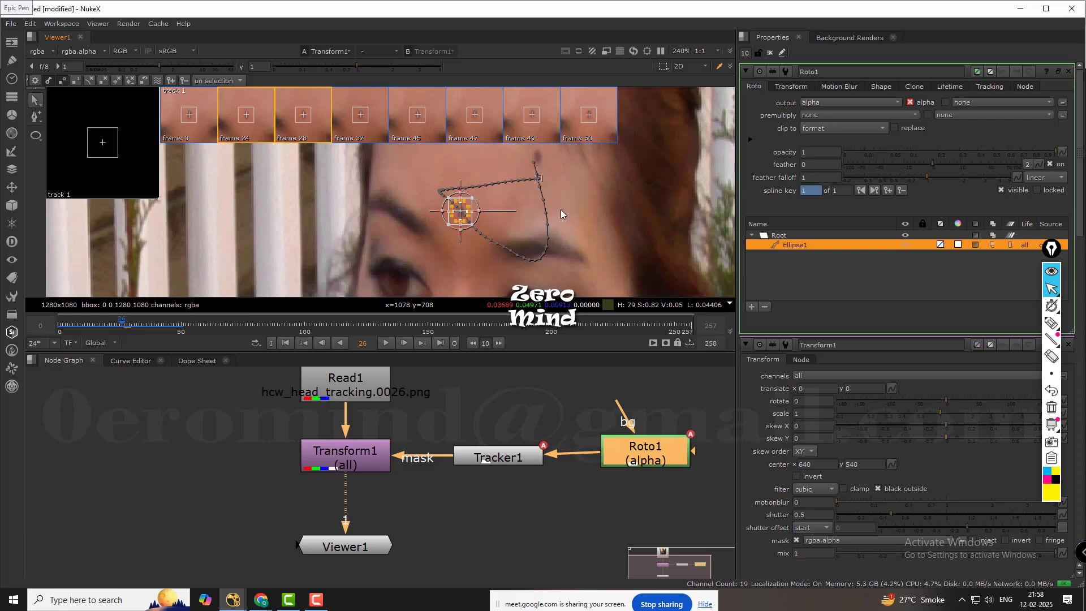
# Hide the viewer overlays, close all open node properties and reopen only the Roto1 properties.
pyautogui.press('o')
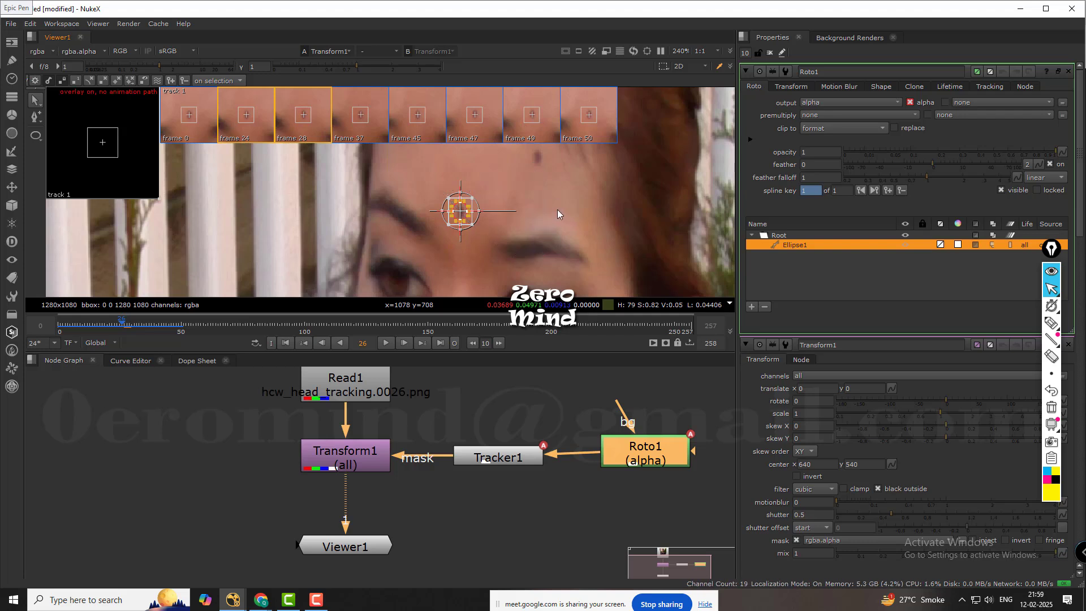
pyautogui.click(555, 206)
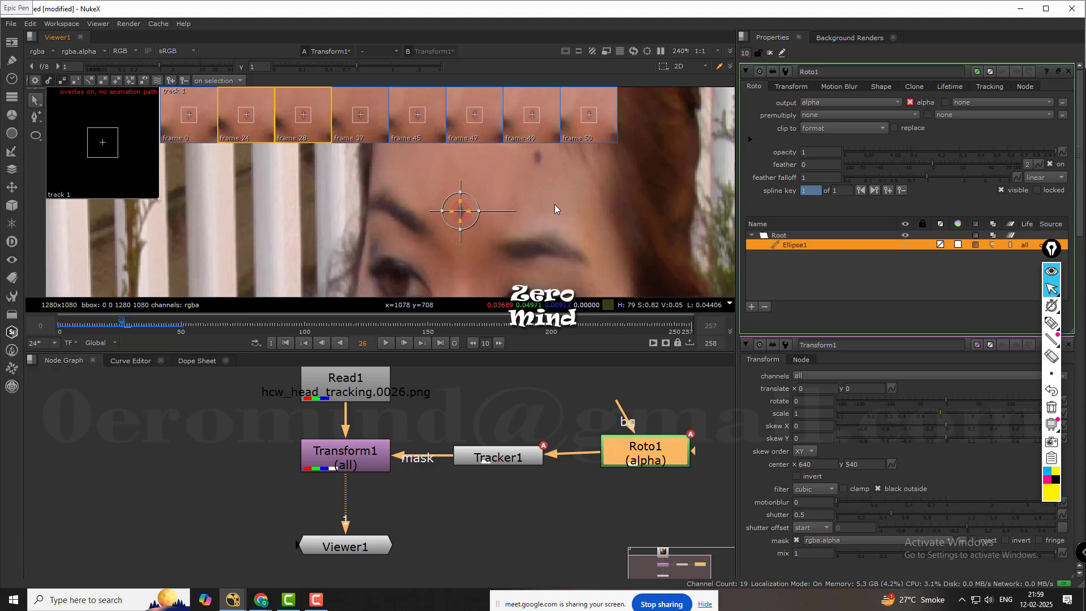
pyautogui.click(769, 53)
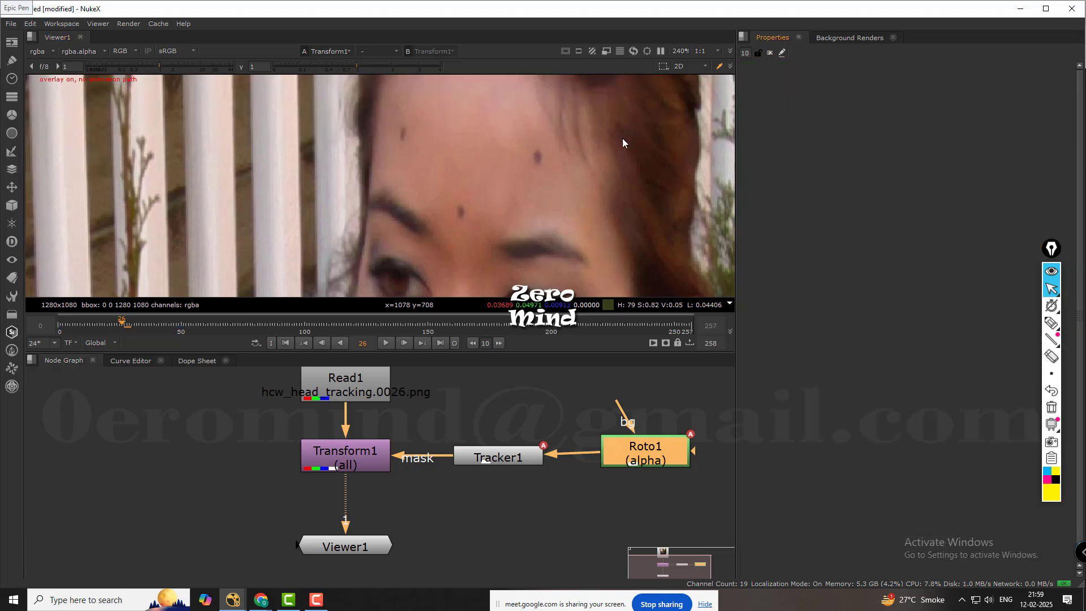
pyautogui.doubleClick(653, 448)
# Compare the roto ellipse with the forehead mark between frames 26 and 12, ending at frame 21.
pyautogui.scroll(2, 480, 195)
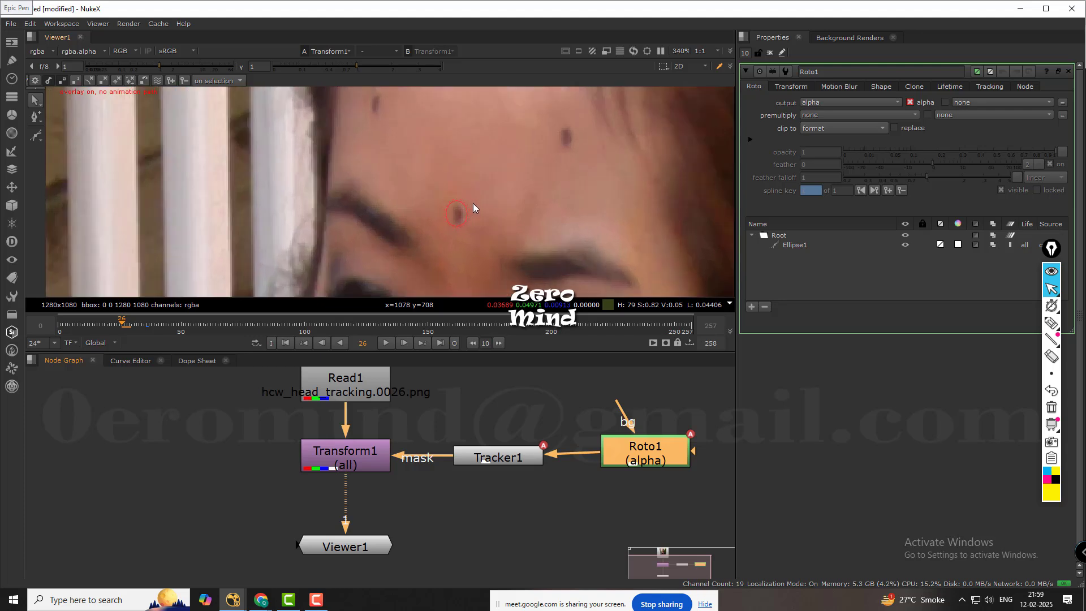
pyautogui.press('Left')
pyautogui.press('Left')
pyautogui.press('Left')
pyautogui.press('Left')
pyautogui.press('Left')
pyautogui.press('Left')
pyautogui.press('Left')
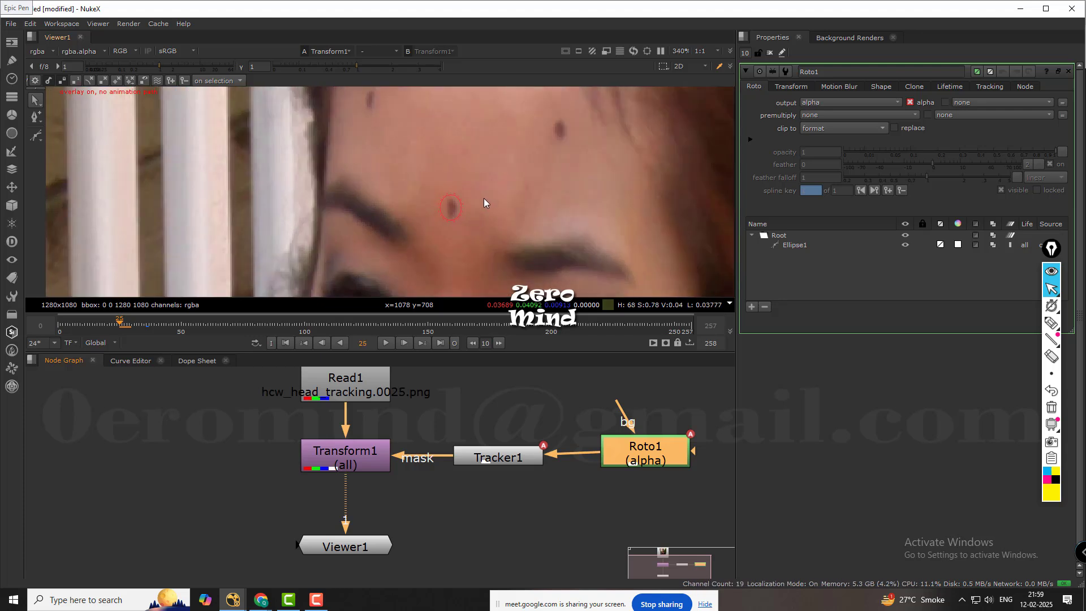
pyautogui.press('Left')
pyautogui.press('Left')
pyautogui.press('Left')
pyautogui.press('Left')
pyautogui.press('Left')
pyautogui.press('Left')
pyautogui.press('Left')
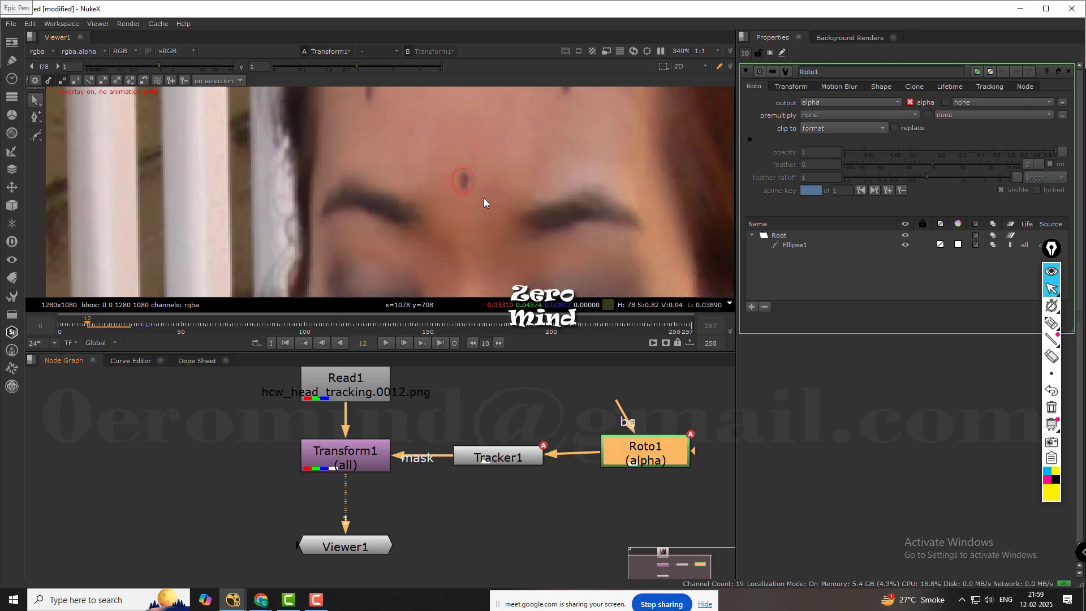
pyautogui.press('Right')
pyautogui.press('Right')
pyautogui.press('Right')
pyautogui.press('Right')
pyautogui.press('Right')
pyautogui.press('Right')
pyautogui.press('Right')
pyautogui.press('Right')
pyautogui.press('Right')
pyautogui.press('Right')
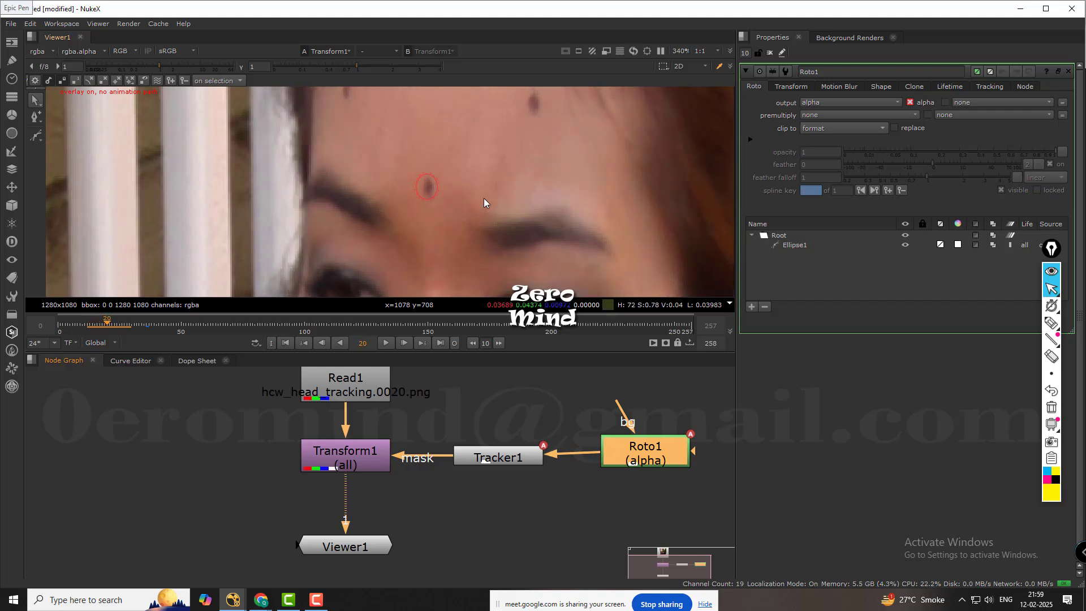
pyautogui.press('Left')
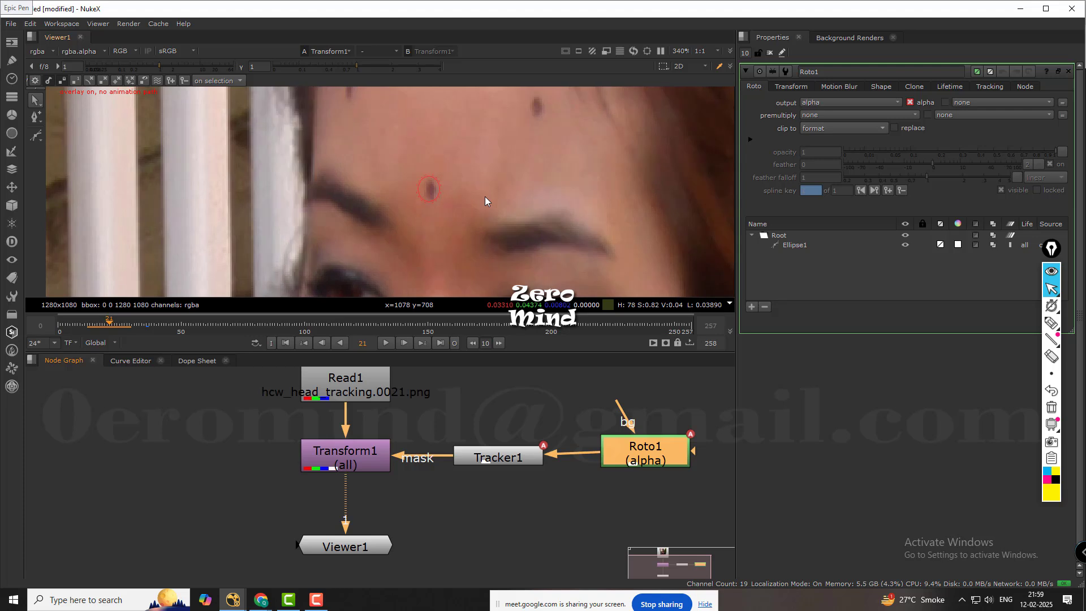
# Go to frame 36 and inspect how the roto ellipse encloses the forehead mark.
pyautogui.click(148, 326)
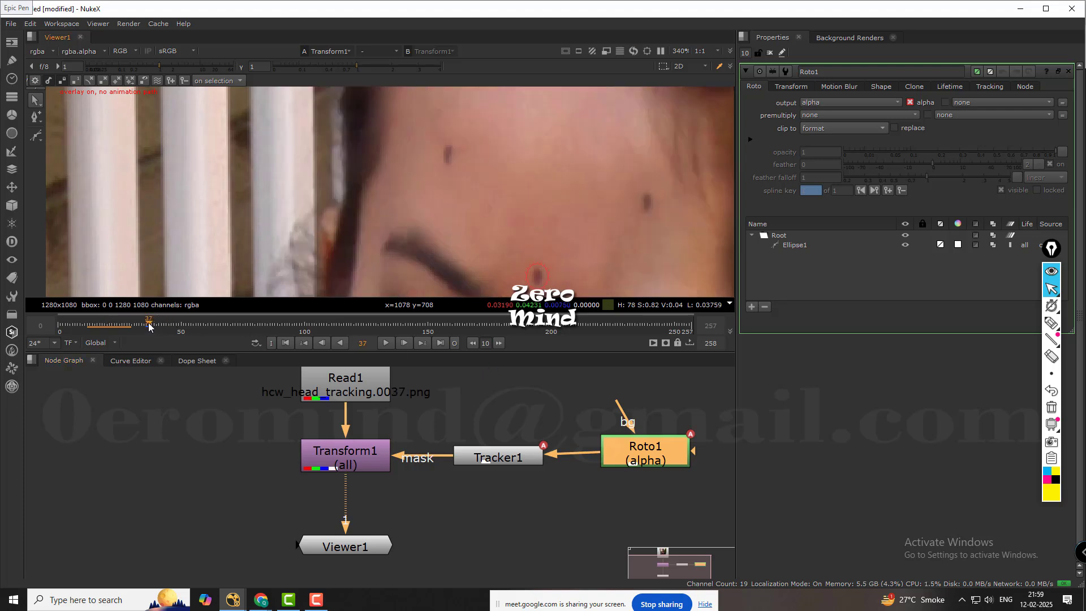
pyautogui.scroll(-2, 423, 205)
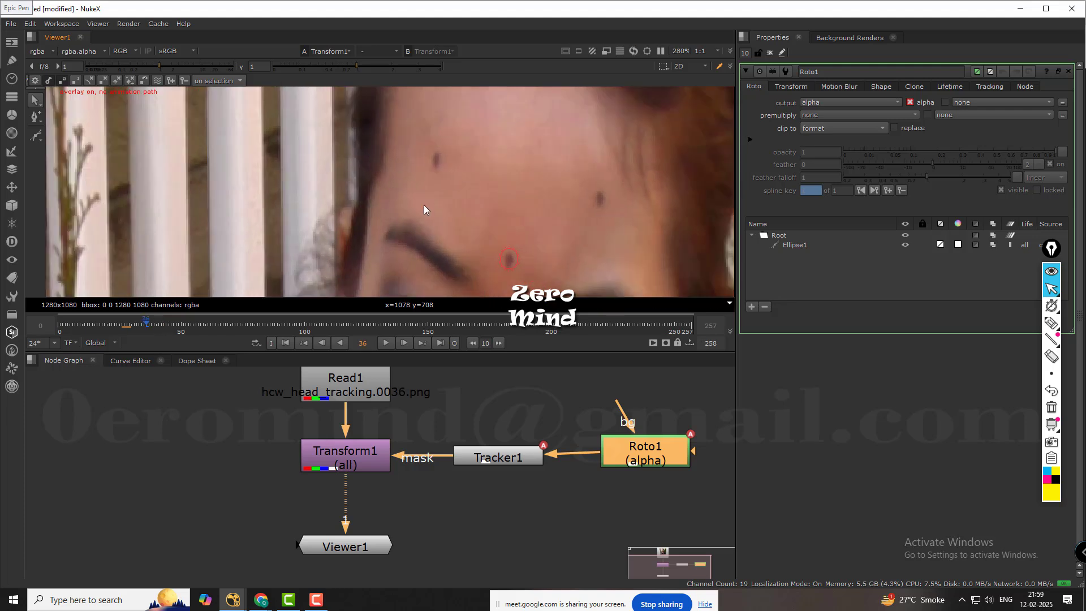
pyautogui.moveTo(517, 212); pyautogui.dragTo(501, 185, button='middle')
pyautogui.scroll(4, 501, 185)
pyautogui.scroll(-3, 458, 212)
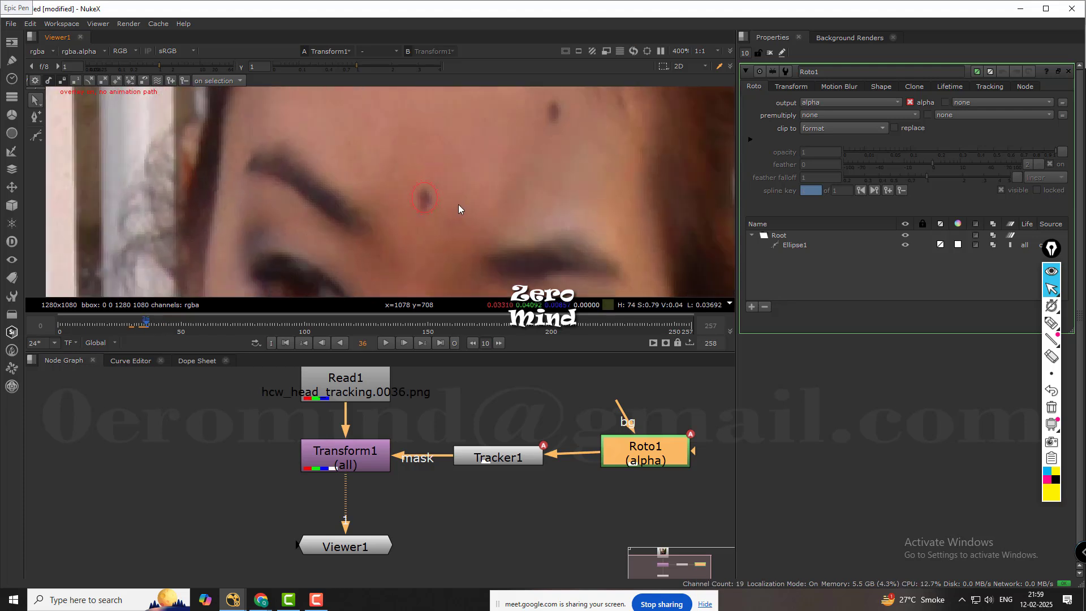
pyautogui.scroll(2, 461, 203)
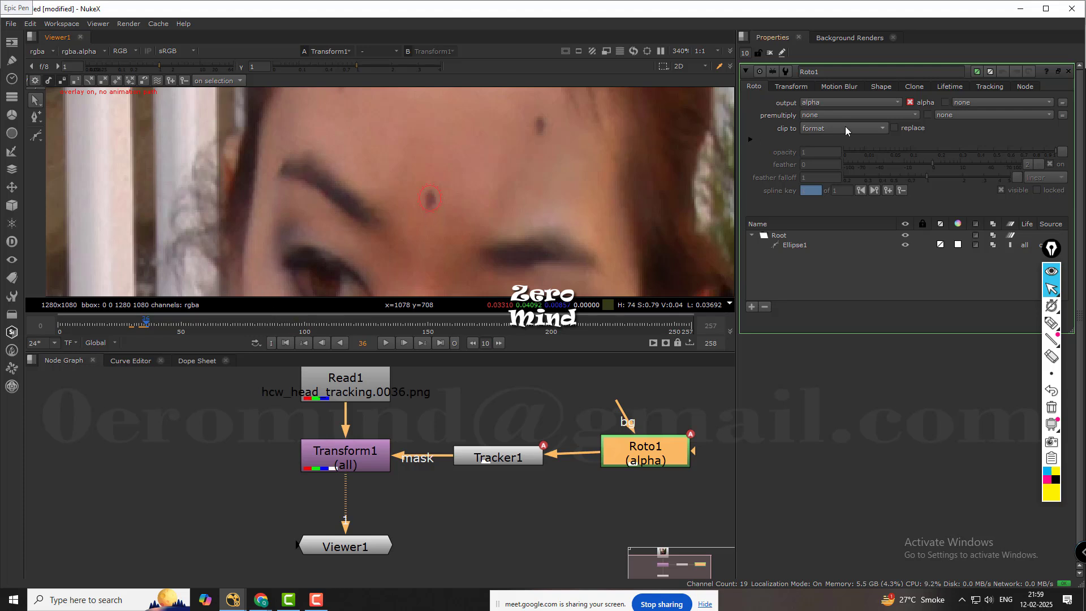
# Set Transform1's translate x to 11 to cover the forehead mark with neighbouring skin.
pyautogui.doubleClick(368, 462)
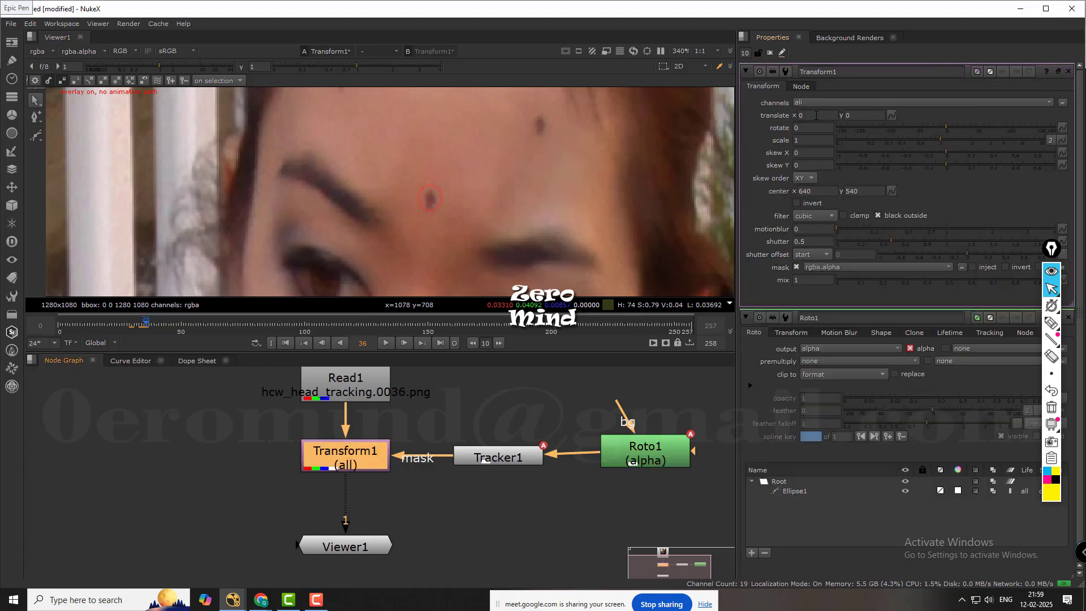
pyautogui.click(810, 118)
pyautogui.press('Tab')
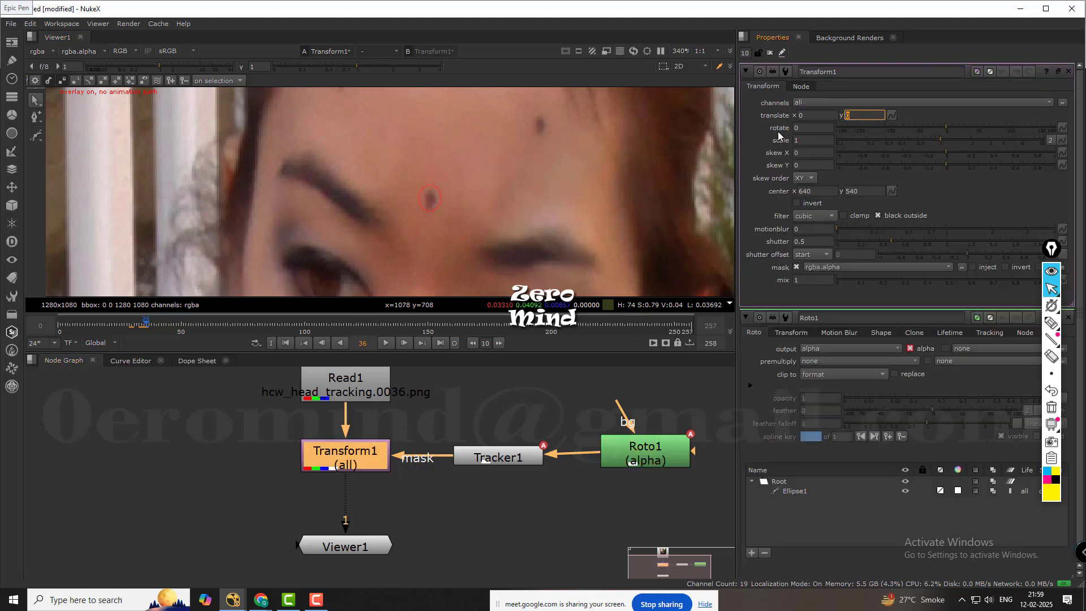
pyautogui.click(818, 115)
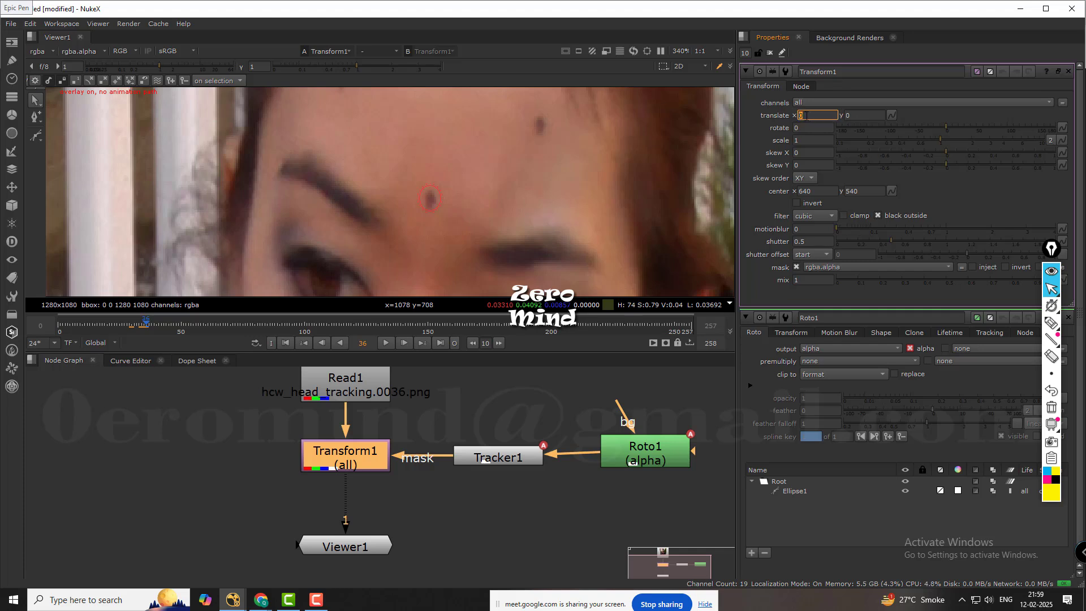
pyautogui.write('1')
pyautogui.press('Return')
pyautogui.press('Up')
pyautogui.press('Up')
pyautogui.press('Up')
pyautogui.press('Up')
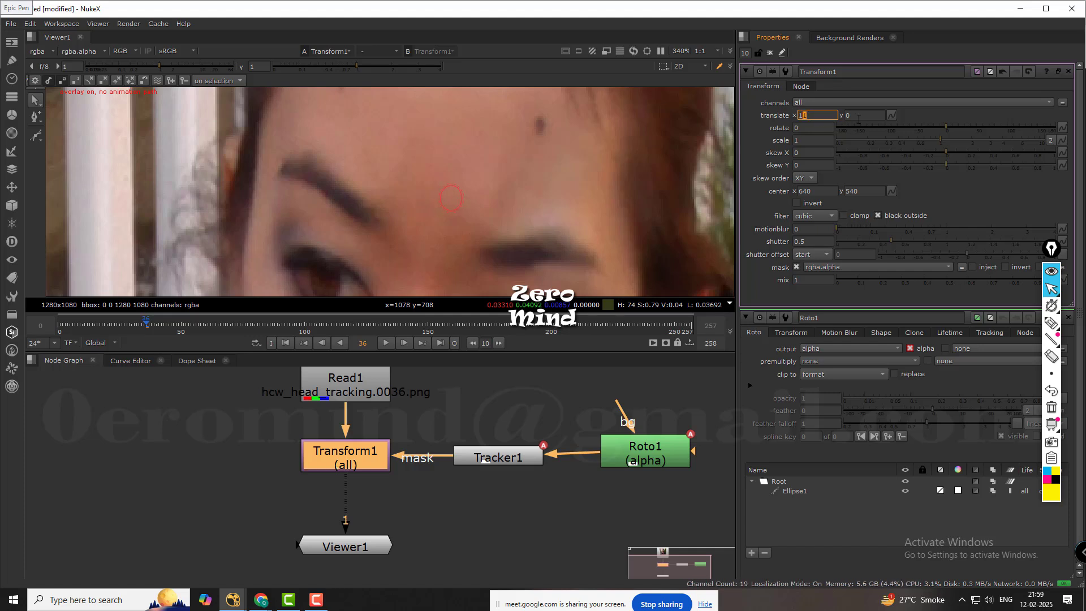
# Set Transform1's translate y to -3.
pyautogui.click(850, 116)
pyautogui.press('Up')
pyautogui.press('Up')
pyautogui.press('Down')
pyautogui.press('Down')
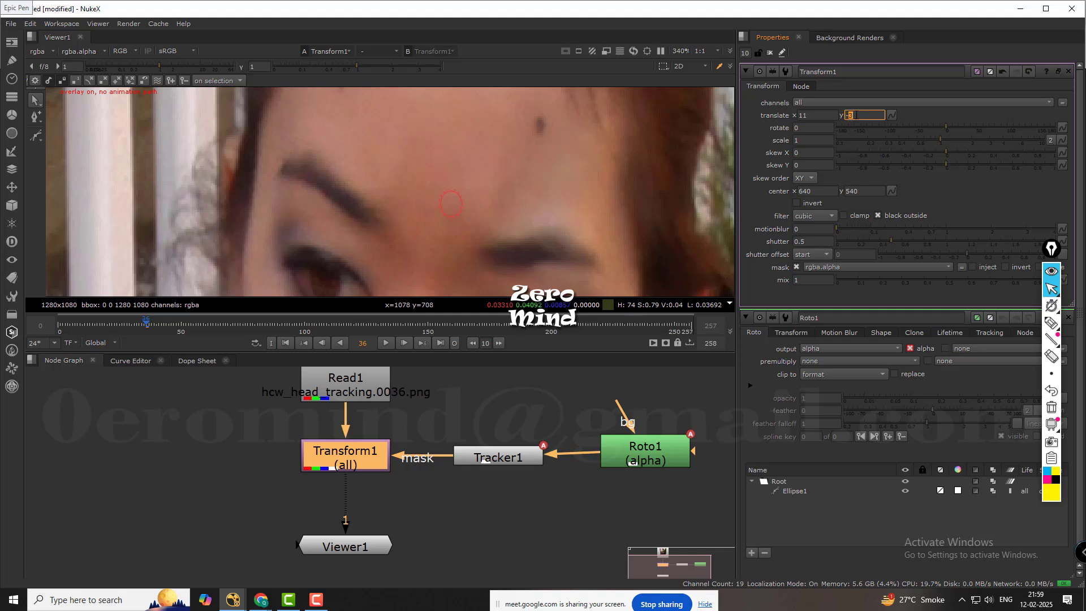
pyautogui.press('Down')
pyautogui.press('Down')
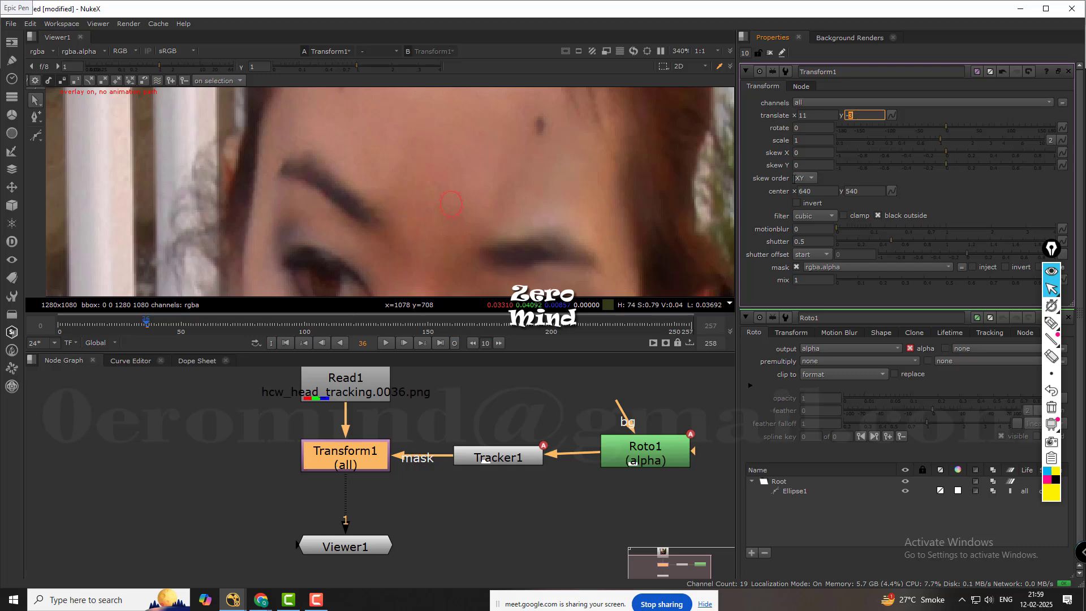
# Inspect the covered forehead mark at frames 36, 47 and 49.
pyautogui.click(586, 405)
pyautogui.scroll(-5, 527, 207)
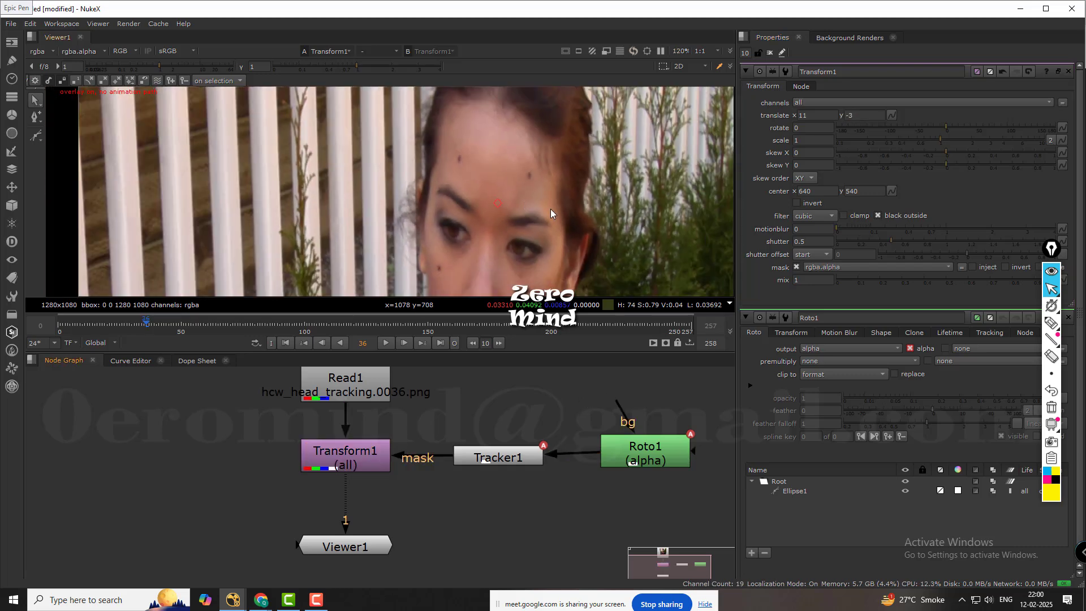
pyautogui.moveTo(550, 213); pyautogui.dragTo(496, 208, button='middle')
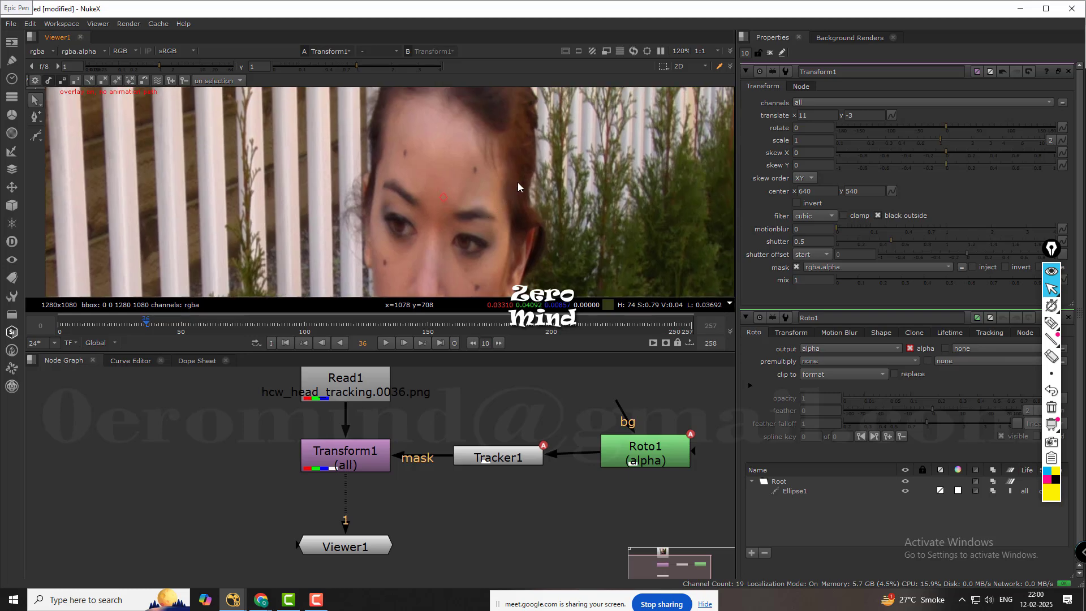
pyautogui.click(173, 324)
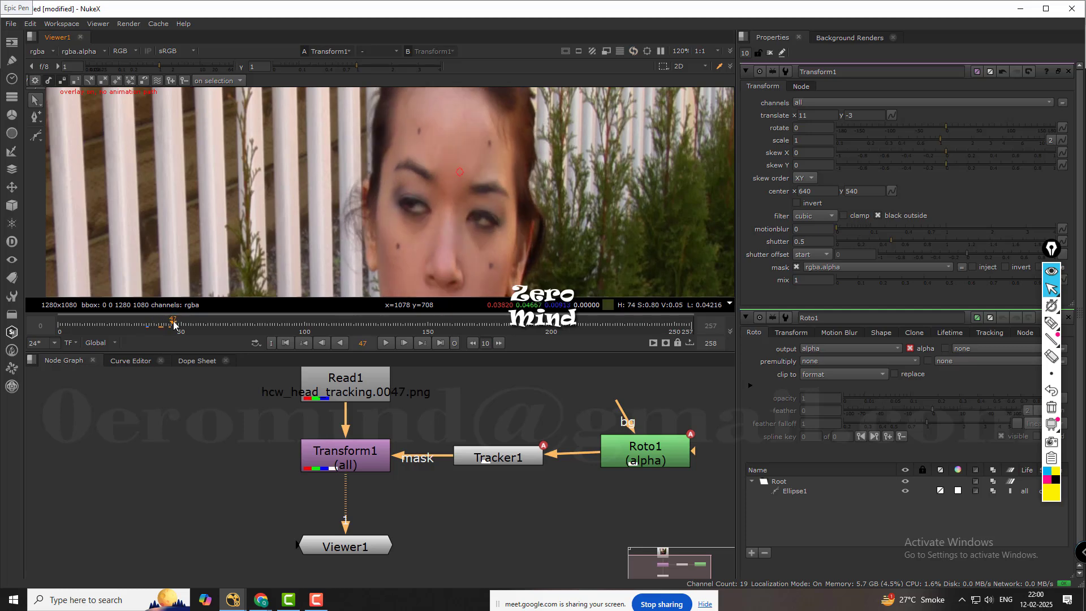
pyautogui.moveTo(173, 323); pyautogui.dragTo(178, 324)
pyautogui.scroll(3, 474, 190)
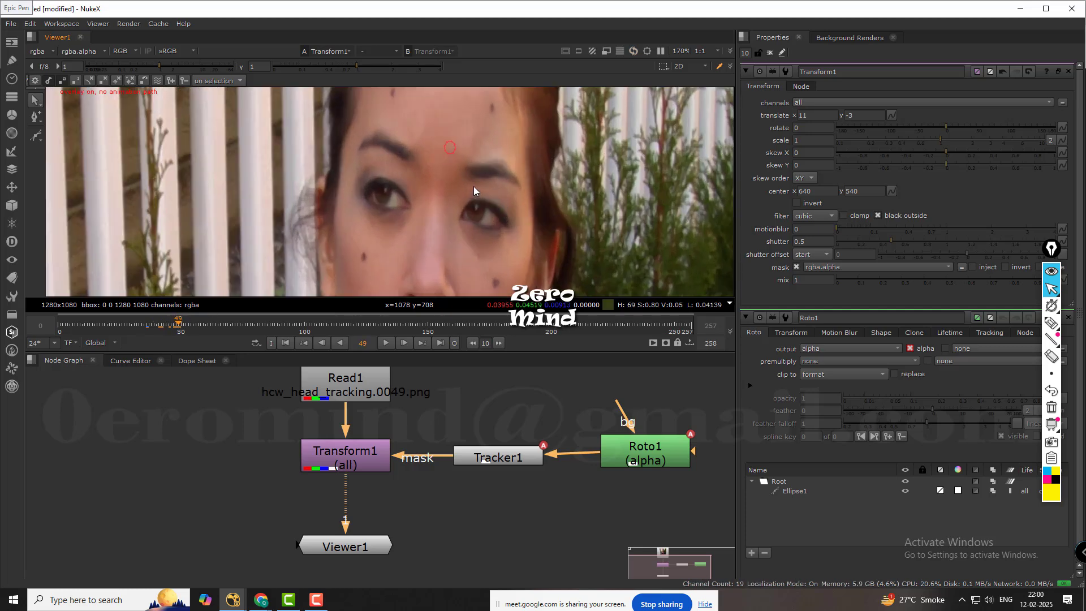
pyautogui.scroll(1, 474, 191)
# Close all node properties and step from frame 51 back to frame 0 to check the covered forehead mark.
pyautogui.click(345, 454)
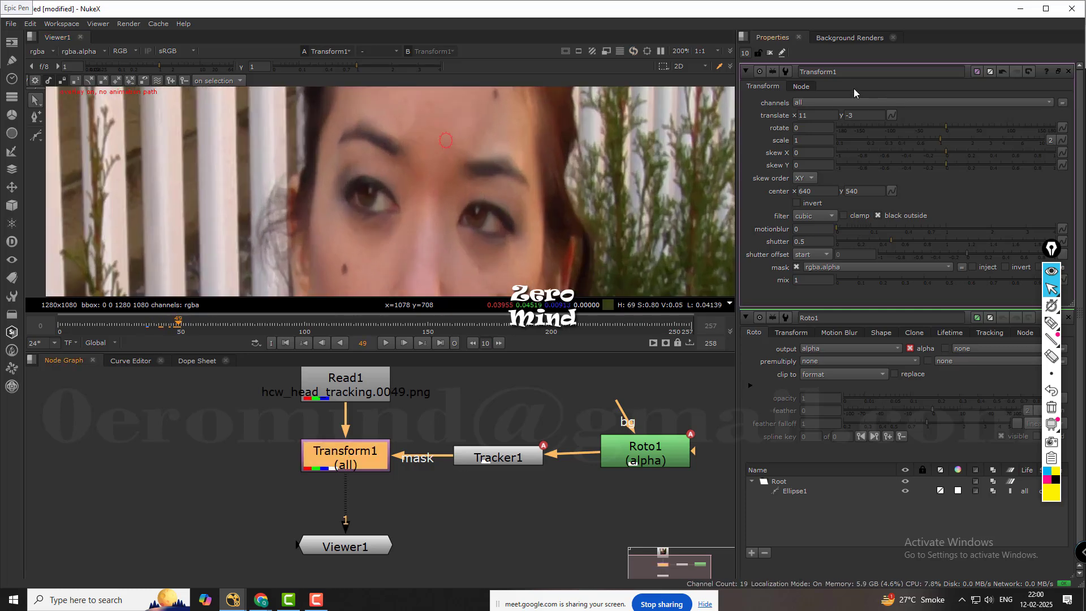
pyautogui.click(769, 53)
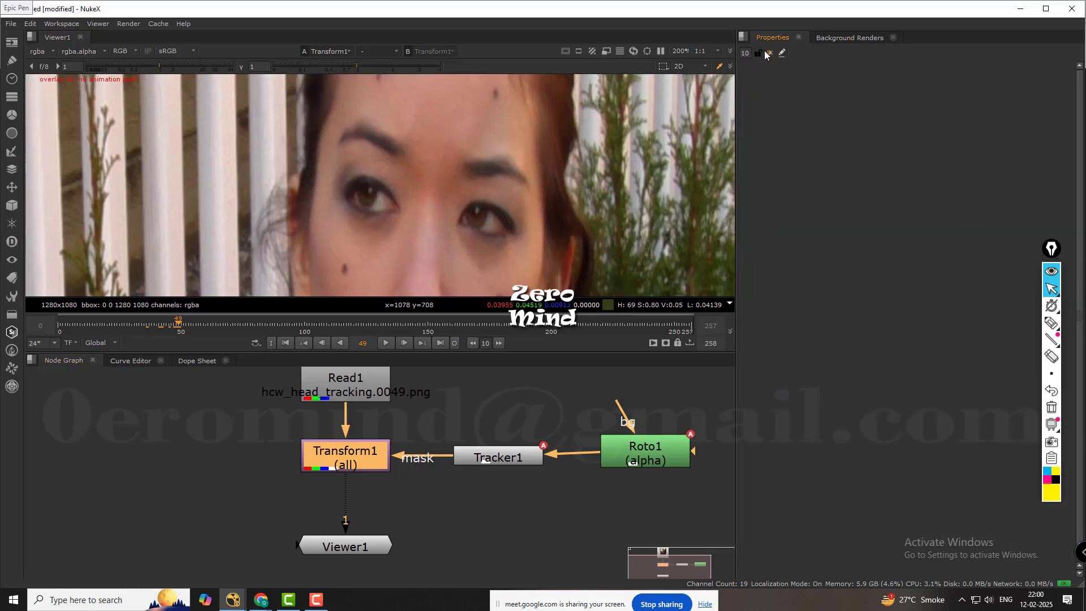
pyautogui.press('Right')
pyautogui.press('Right')
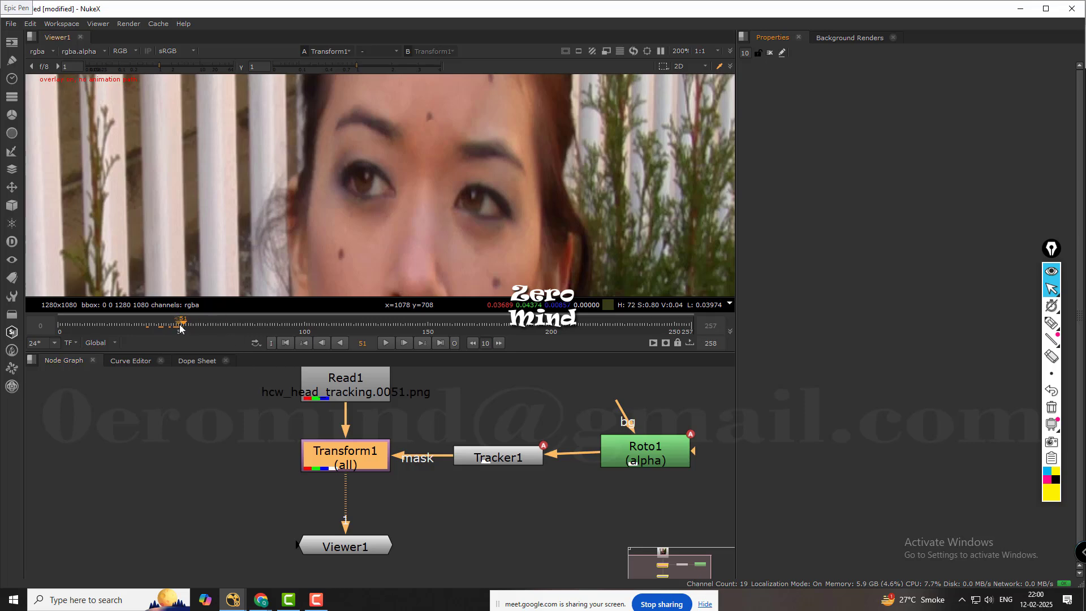
pyautogui.press('Left')
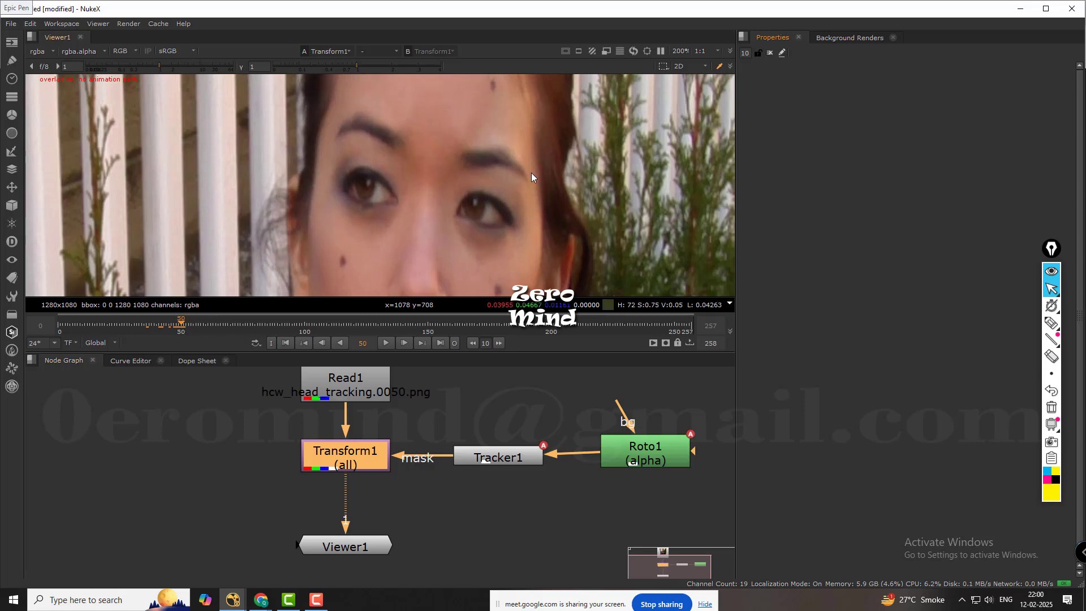
pyautogui.press('Left')
pyautogui.press('Left')
pyautogui.press('Left')
pyautogui.press('Left')
pyautogui.press('Left')
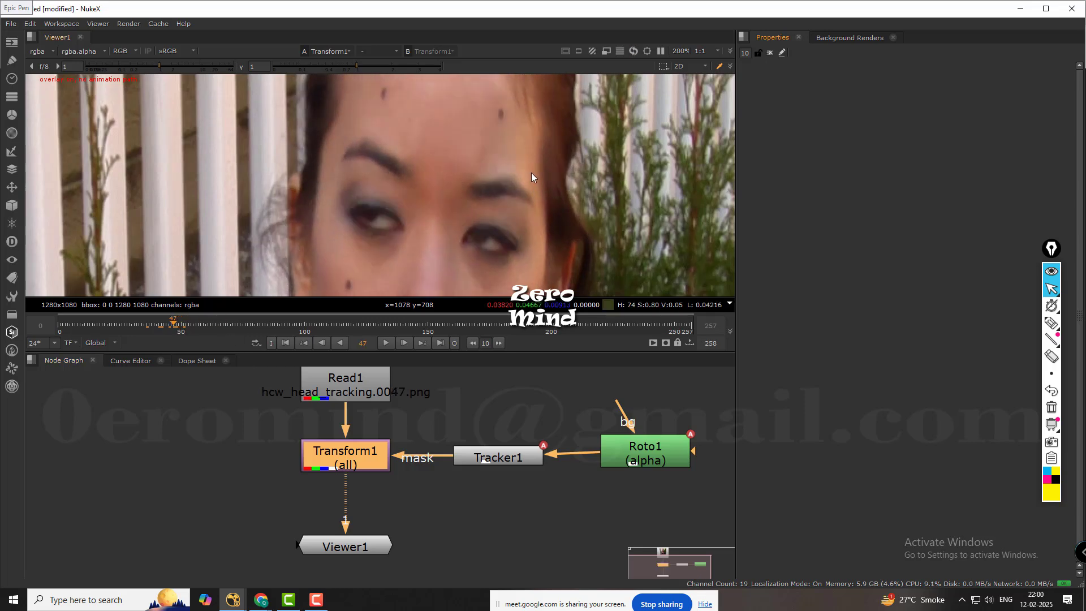
pyautogui.press('Left')
pyautogui.press('Left')
pyautogui.press('Left')
pyautogui.press('Left')
pyautogui.press('Left')
pyautogui.press('Left')
pyautogui.press('Left')
pyautogui.press('Left')
pyautogui.press('Left')
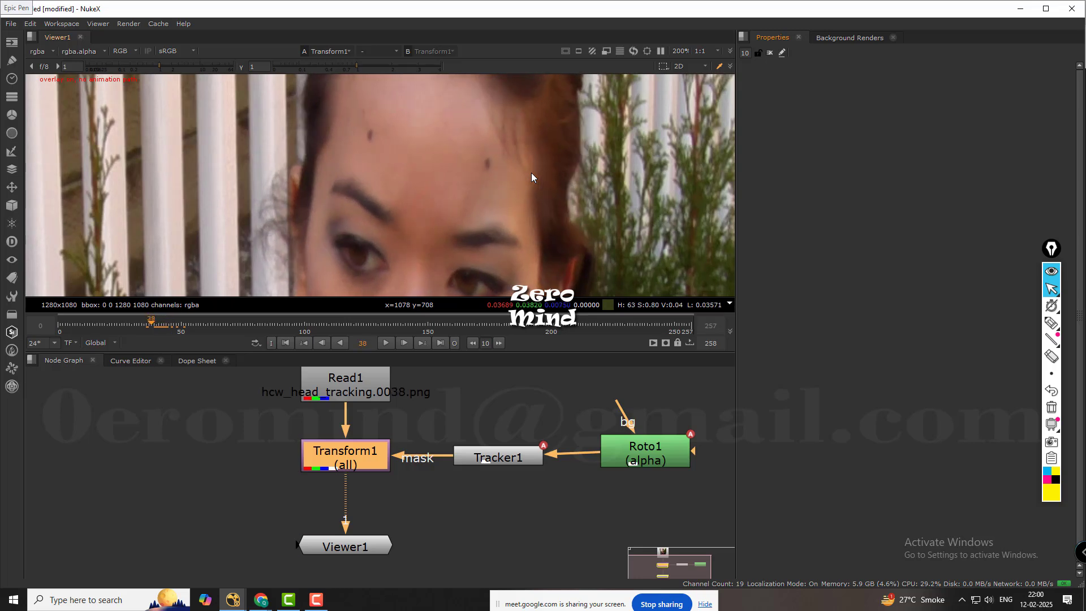
pyautogui.press('Left')
pyautogui.press('Left')
pyautogui.press('Left')
pyautogui.press('Left')
pyautogui.press('Left')
pyautogui.press('Left')
pyautogui.press('Left')
pyautogui.press('Left')
pyautogui.press('Left')
pyautogui.press('Left')
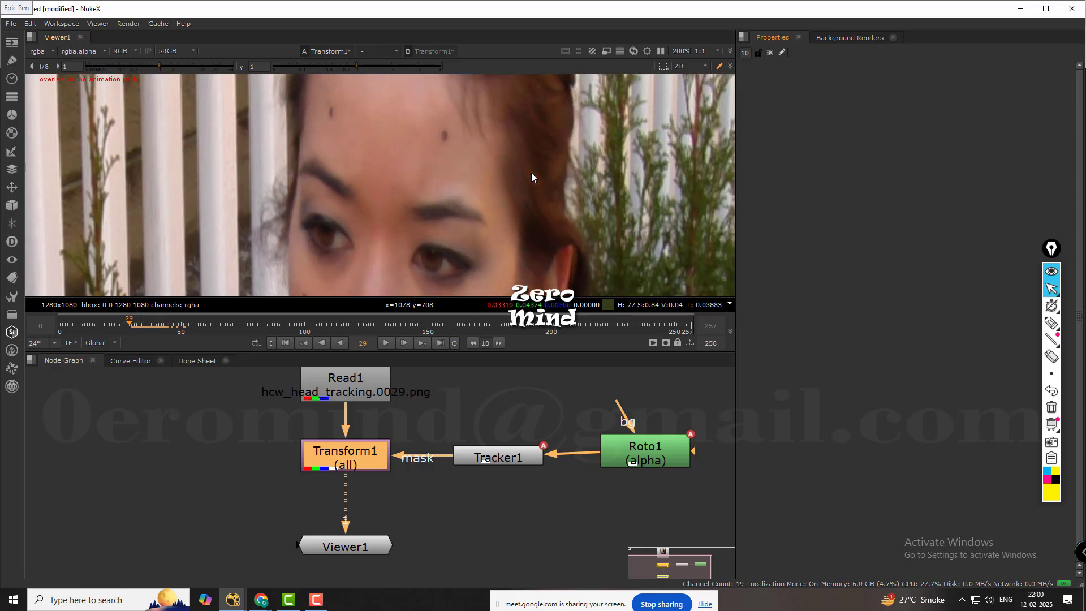
pyautogui.press('Left')
pyautogui.press('Left')
pyautogui.press('Left')
pyautogui.press('Left')
pyautogui.press('Left')
pyautogui.press('Left')
pyautogui.press('Left')
pyautogui.press('Left')
pyautogui.press('Left')
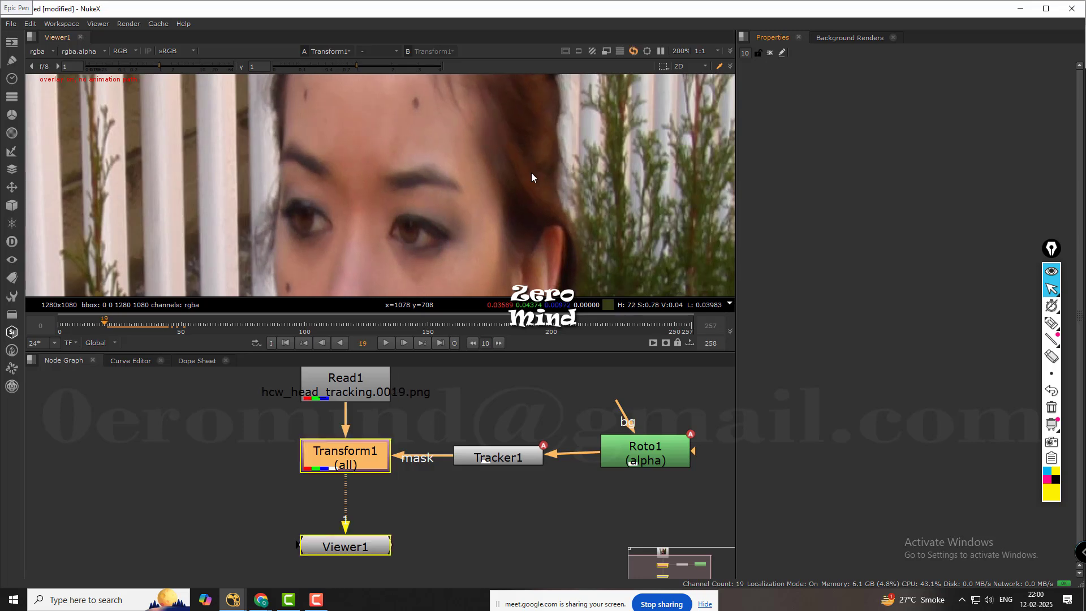
pyautogui.press('Left')
pyautogui.press('Left')
pyautogui.press('Left')
pyautogui.press('Left')
pyautogui.press('Left')
pyautogui.press('Left')
pyautogui.press('Left')
pyautogui.press('Left')
pyautogui.press('Left')
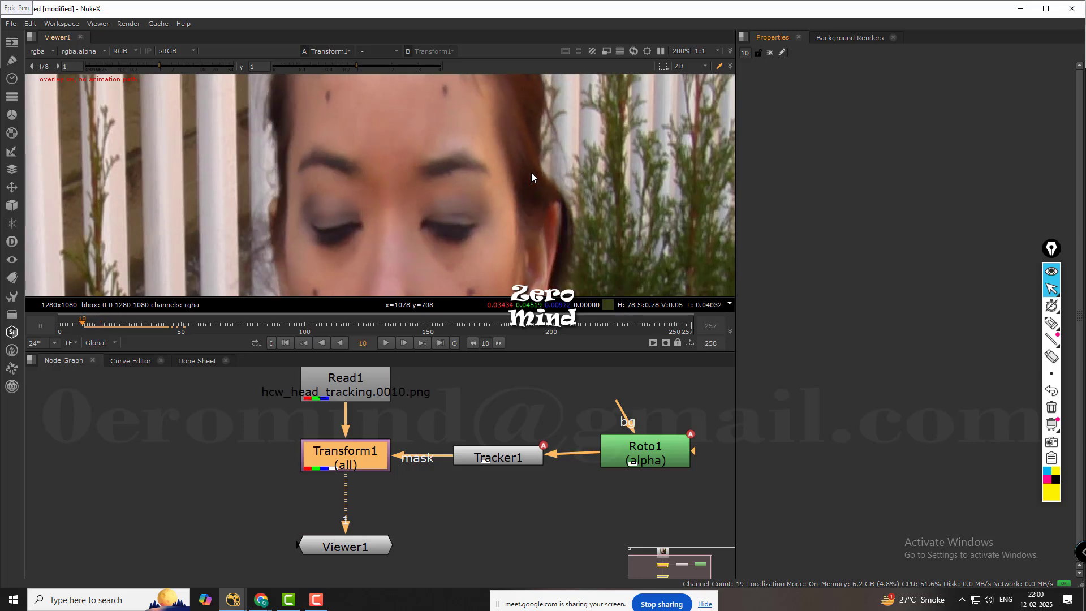
pyautogui.press('Left')
pyautogui.press('Left')
pyautogui.press('Left')
pyautogui.press('Left')
pyautogui.press('Left')
pyautogui.press('Left')
pyautogui.press('Left')
pyautogui.press('Left')
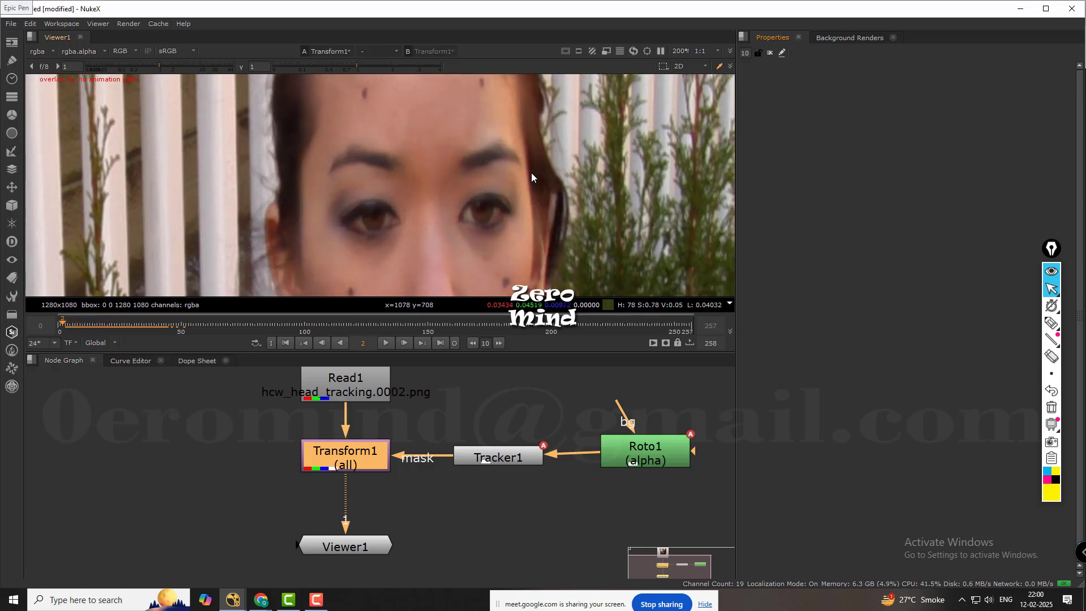
pyautogui.press('Left')
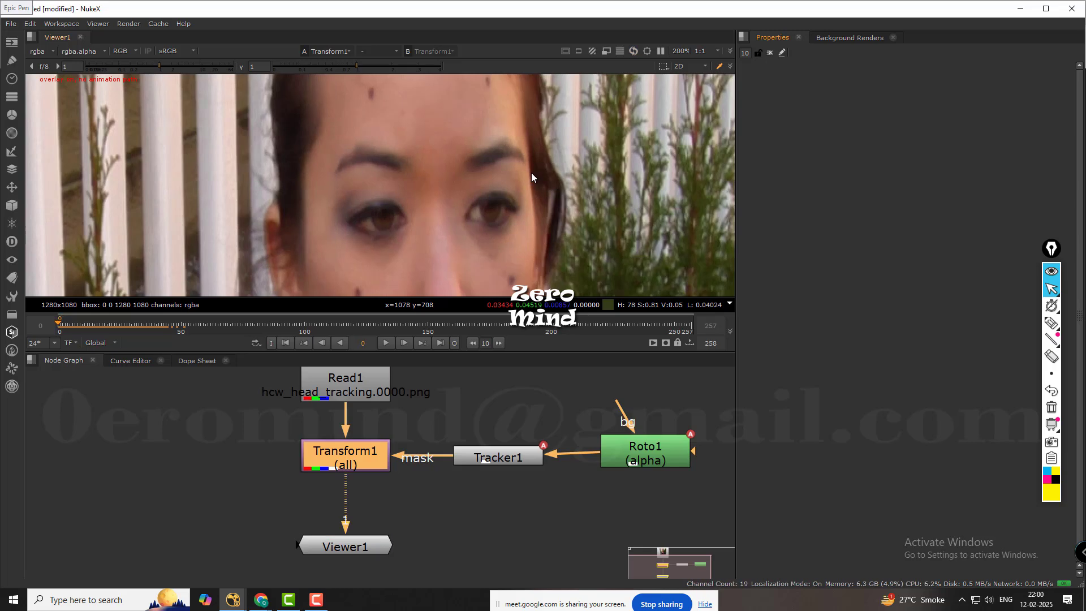
pyautogui.scroll(-3, 526, 172)
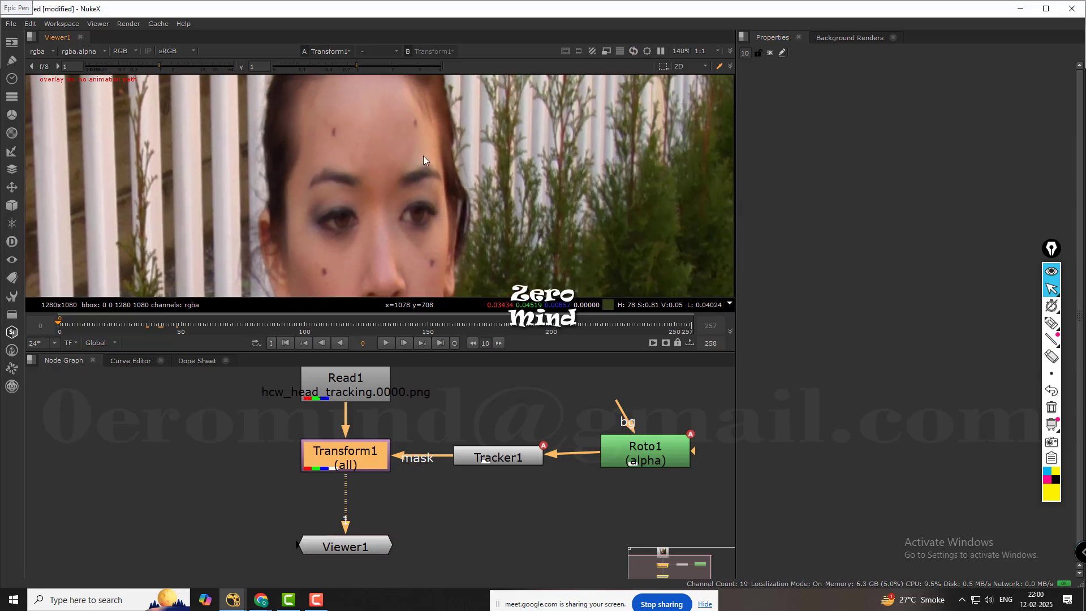
pyautogui.scroll(2, 365, 166)
pyautogui.scroll(1, 496, 408)
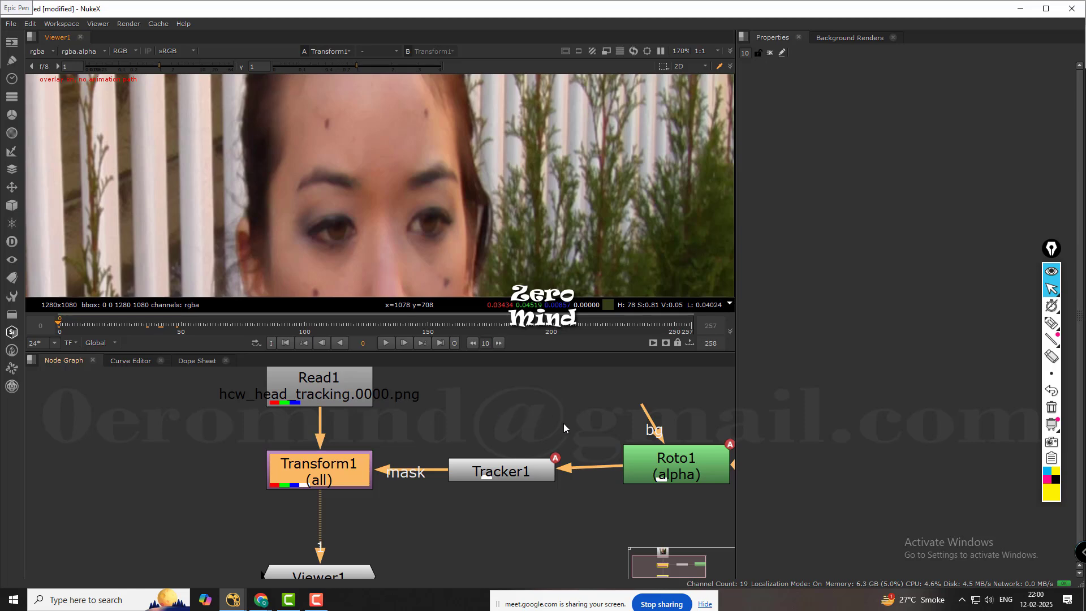
pyautogui.scroll(-4, 472, 409)
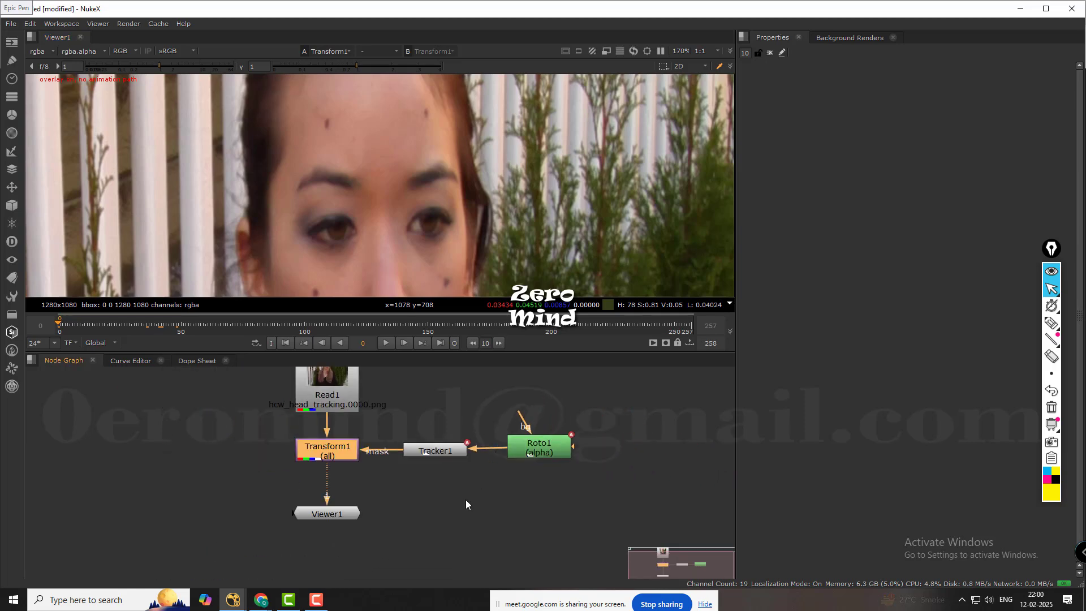
# Extract the Transform1, Tracker1 and Roto1 nodes from the Read1 stream and set them aside as a separate group.
pyautogui.click(440, 485)
pyautogui.moveTo(618, 414); pyautogui.dragTo(291, 481)
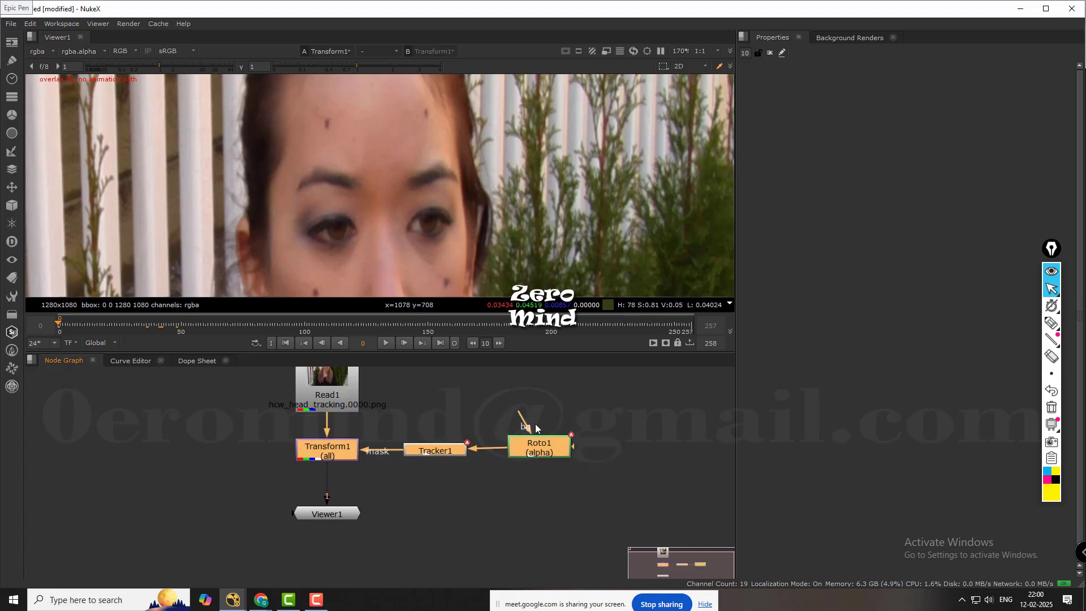
pyautogui.moveTo(595, 409); pyautogui.dragTo(545, 417, button='middle')
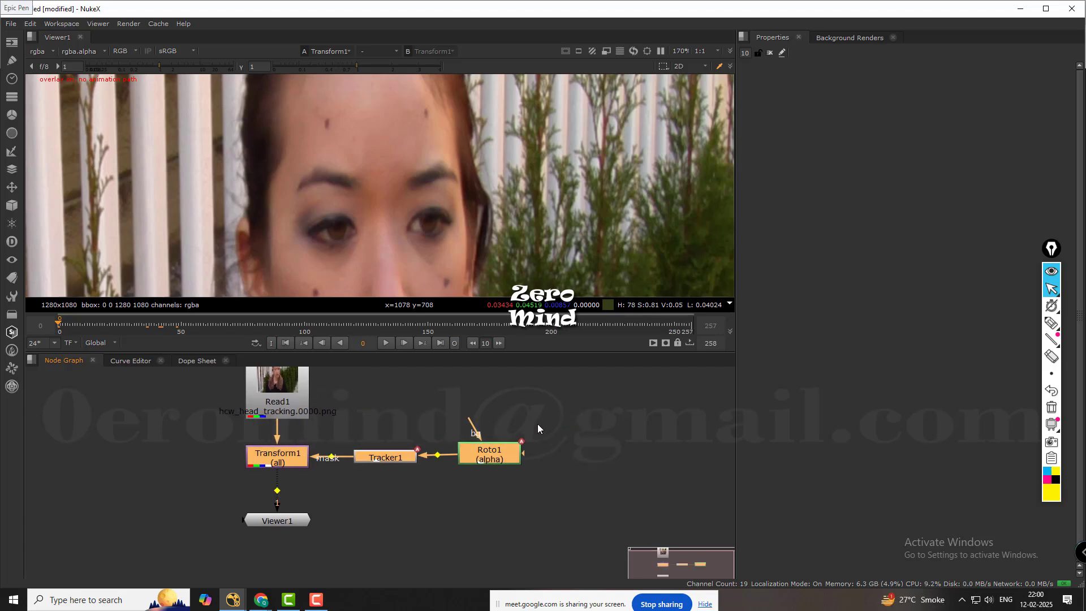
pyautogui.hotkey('ctrl', 'shift', 'x')
pyautogui.moveTo(540, 451); pyautogui.dragTo(649, 410)
pyautogui.click(602, 434)
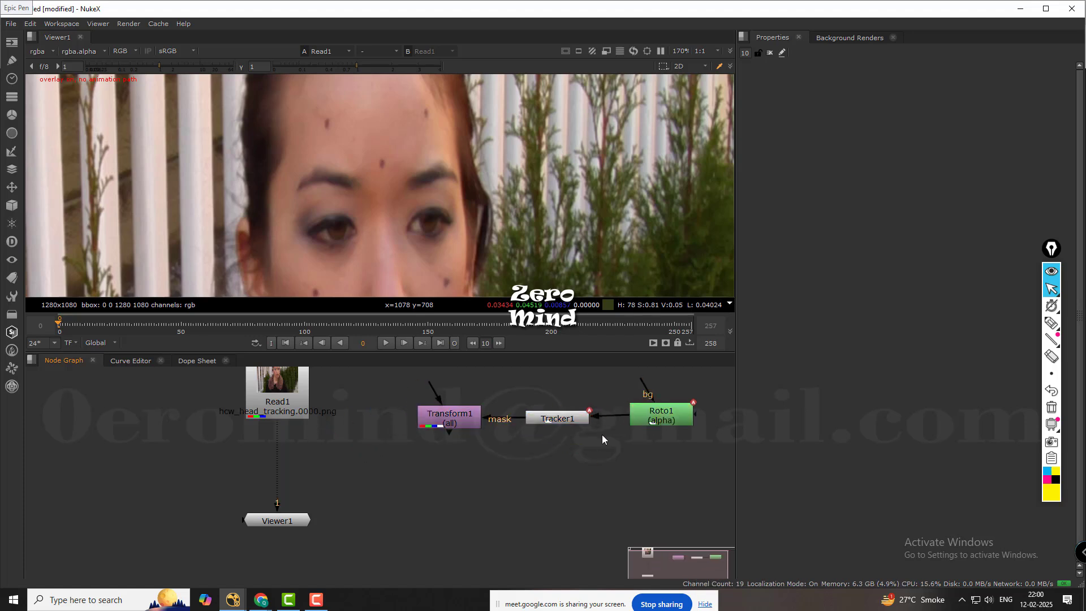
# Try to move Tracker1 out of the mask connection, insert it between Read1 and Viewer1, and open its properties.
pyautogui.click(573, 419)
pyautogui.moveTo(598, 423); pyautogui.dragTo(466, 415)
pyautogui.moveTo(535, 417); pyautogui.dragTo(511, 479)
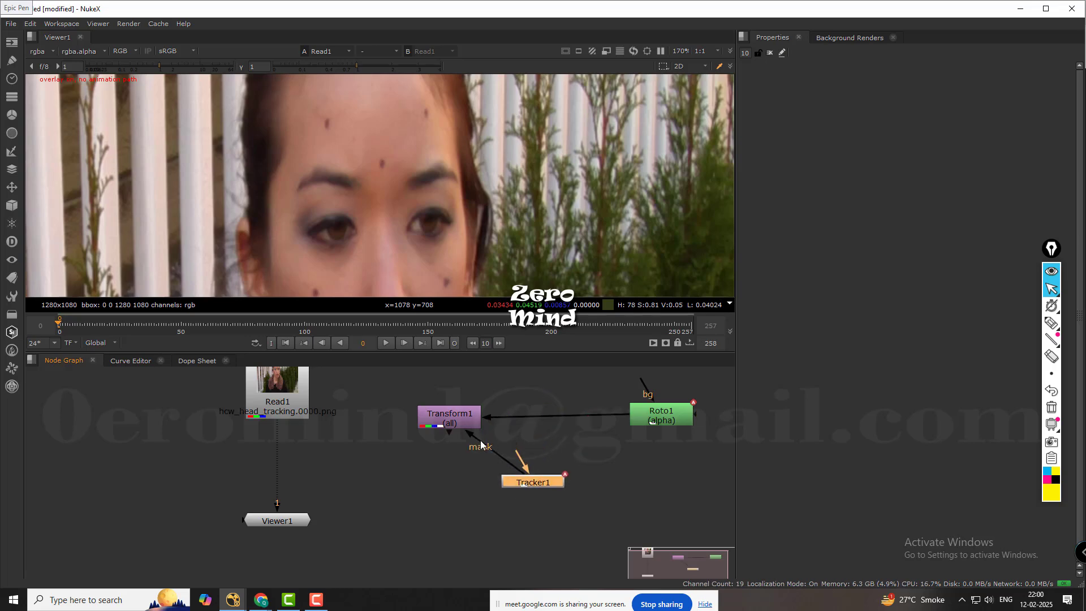
pyautogui.moveTo(473, 436); pyautogui.dragTo(292, 450)
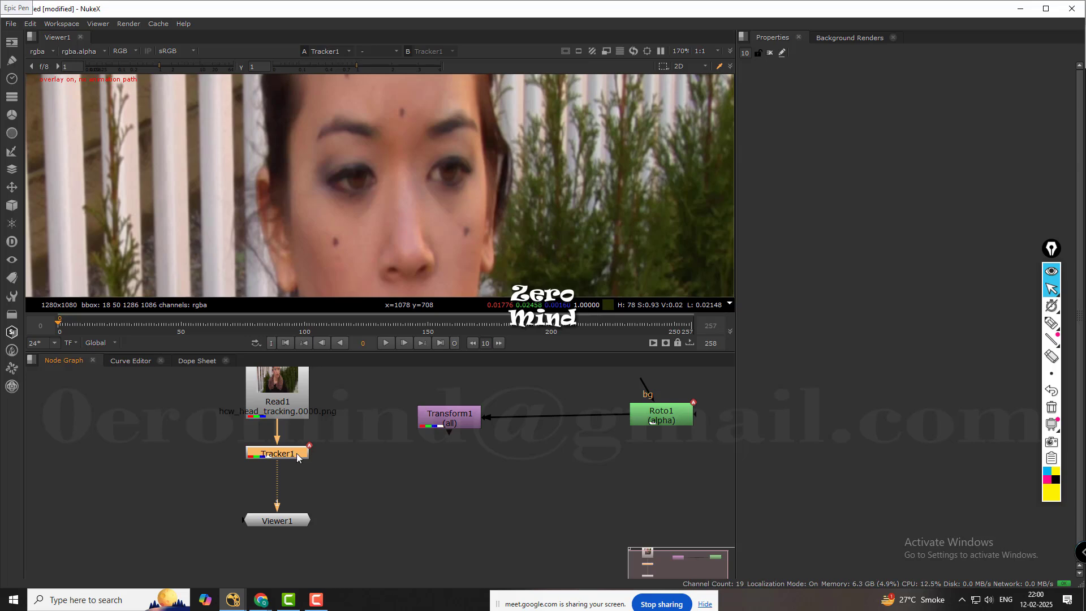
pyautogui.scroll(-5, 386, 207)
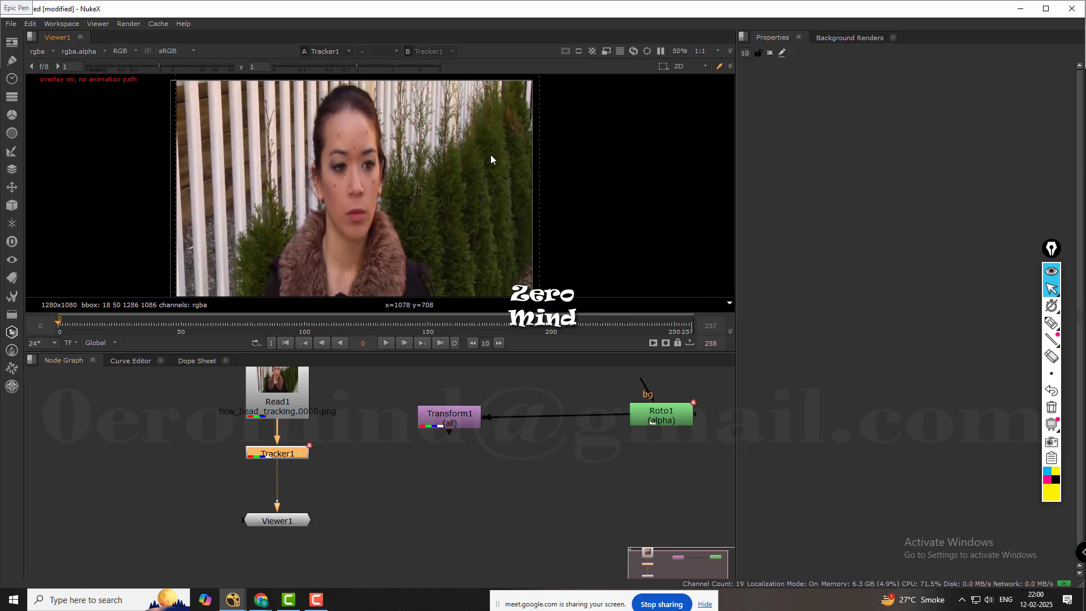
pyautogui.scroll(-1, 491, 154)
pyautogui.doubleClick(277, 454)
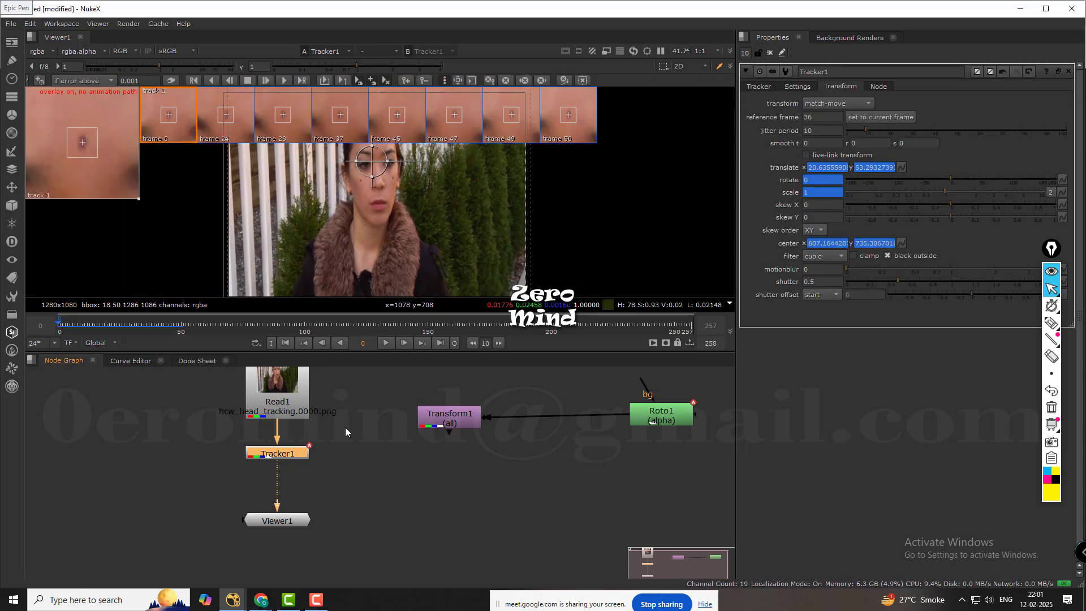
pyautogui.click(341, 454)
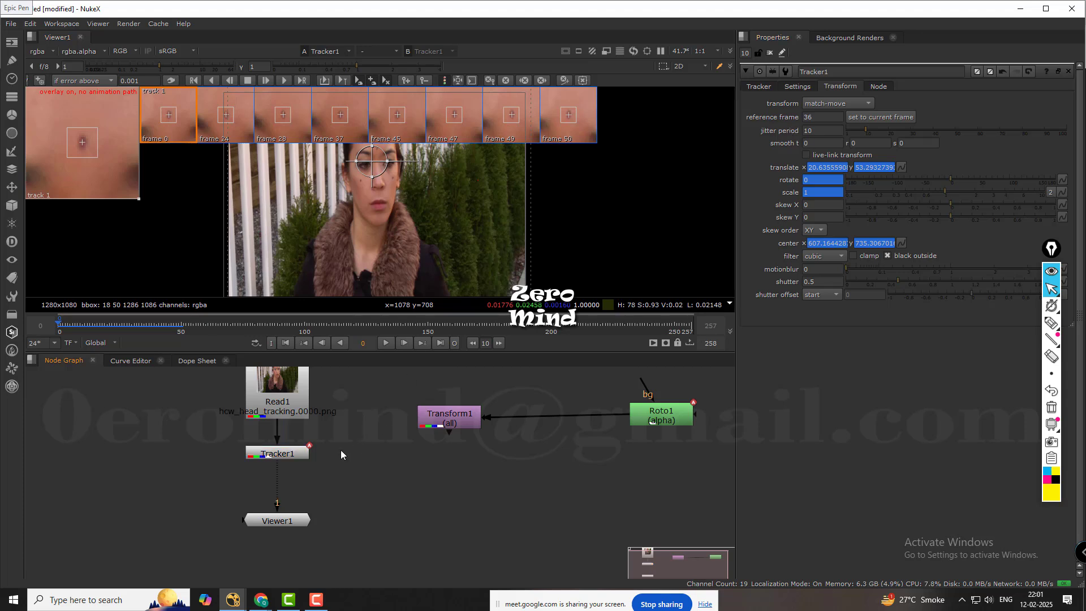
# Undo the rewiring of Tracker1 and clear the node selection.
pyautogui.hotkey('ctrl', 'z')
pyautogui.hotkey('ctrl', 'z')
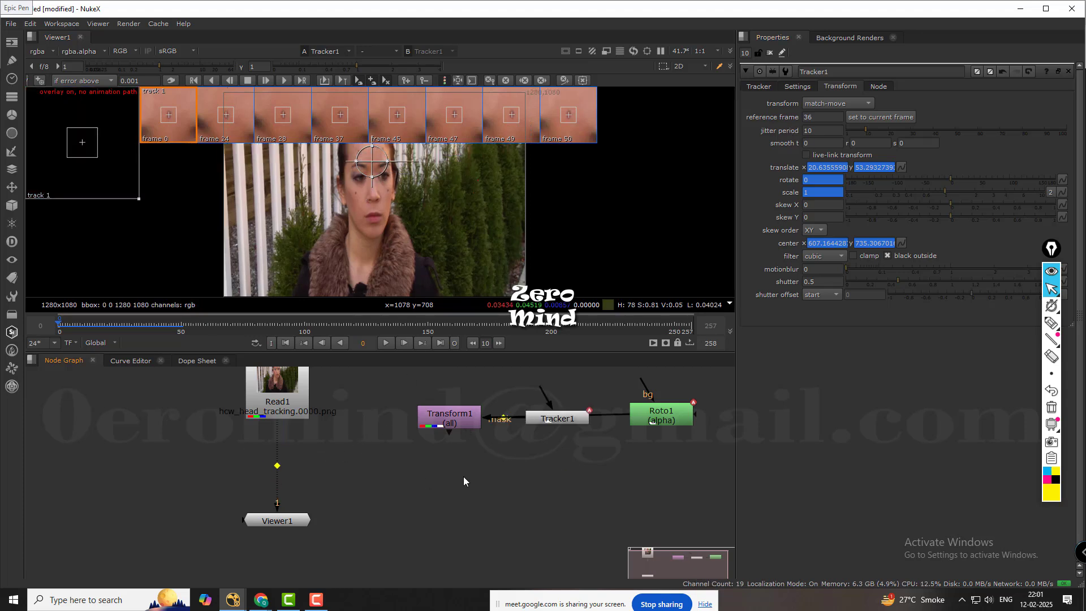
pyautogui.hotkey('ctrl', 'z')
pyautogui.click(569, 415)
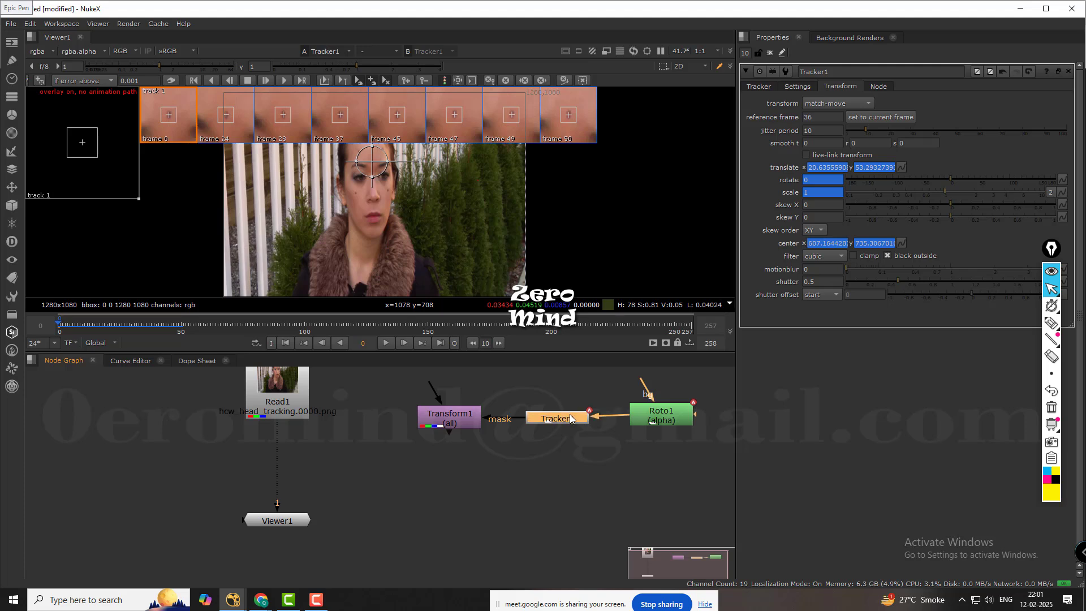
pyautogui.click(478, 493)
# Close all open node properties.
pyautogui.scroll(-4, 450, 128)
pyautogui.scroll(-1, 556, 199)
pyautogui.scroll(1, 557, 199)
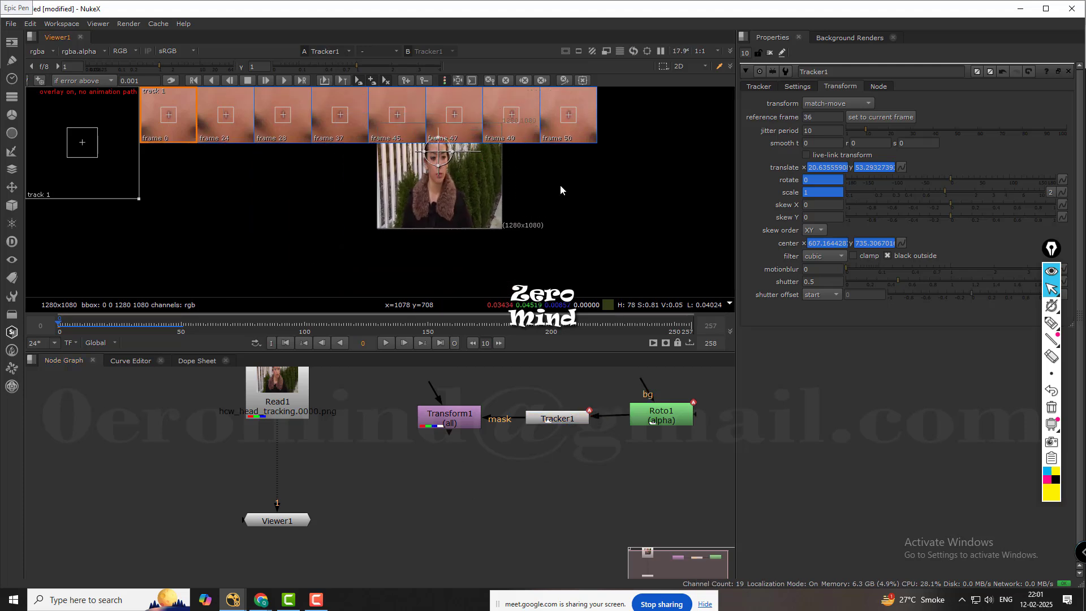
pyautogui.click(769, 53)
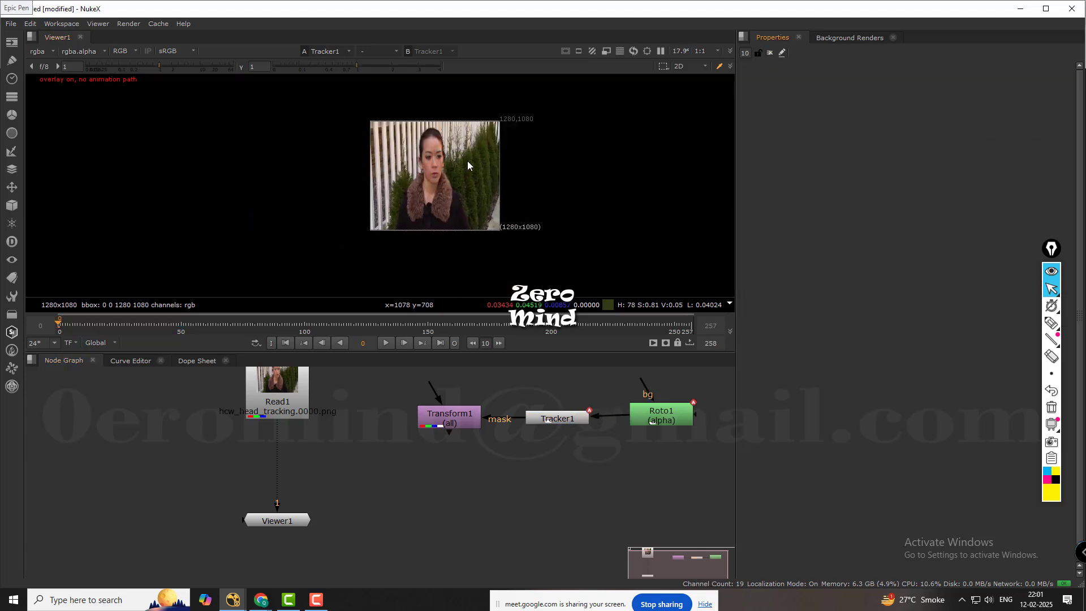
# Examine the marks on the woman's face and the background in the original footage at frame 0.
pyautogui.scroll(5, 477, 147)
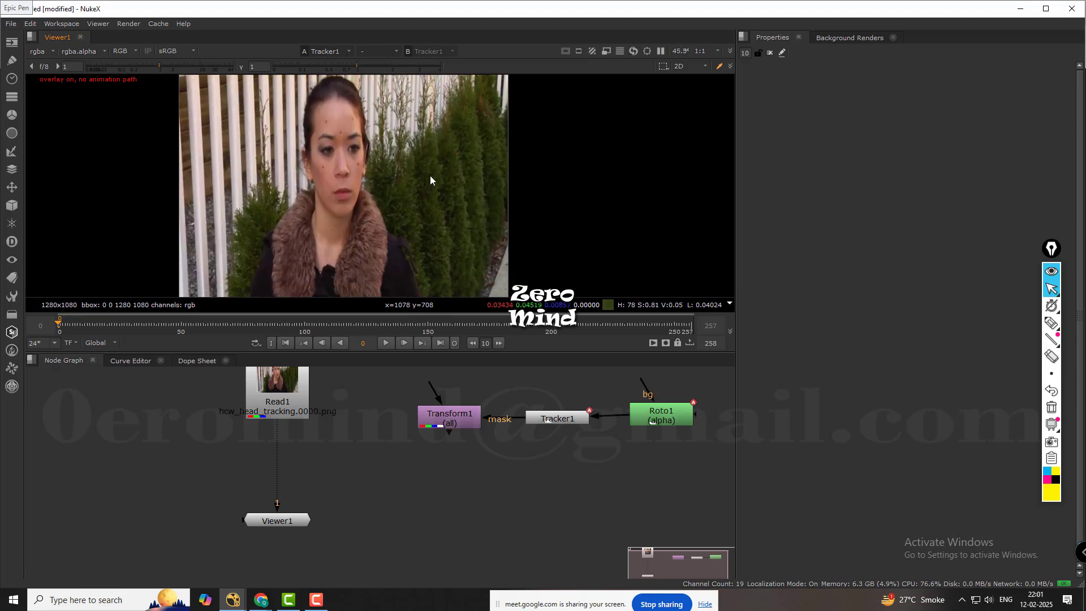
pyautogui.scroll(-1, 430, 180)
pyautogui.scroll(-1, 426, 450)
pyautogui.scroll(3, 439, 455)
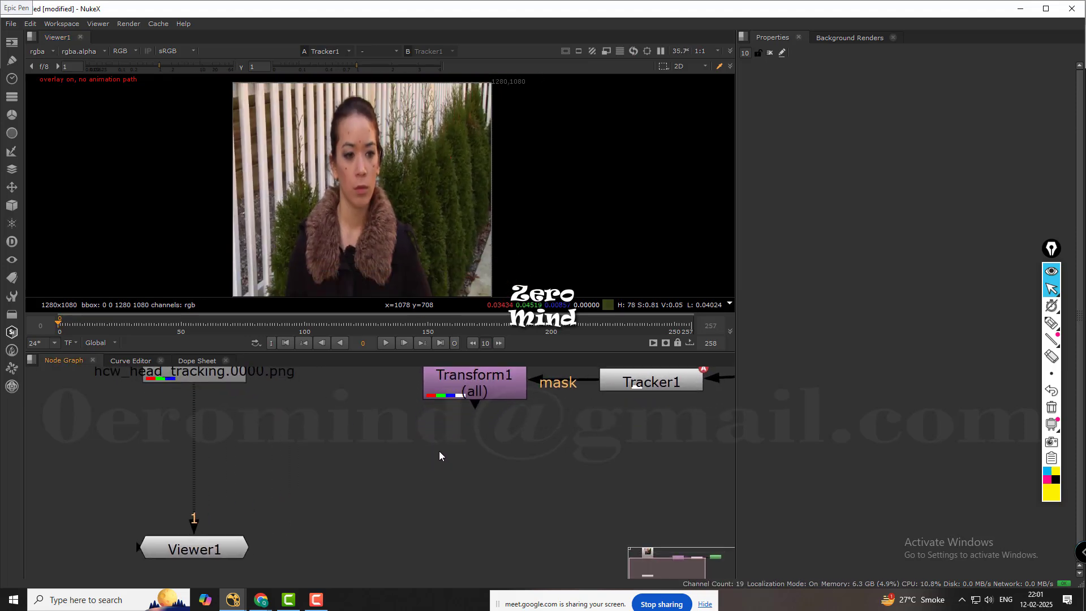
pyautogui.scroll(-1, 440, 451)
pyautogui.moveTo(342, 454); pyautogui.dragTo(381, 450, button='middle')
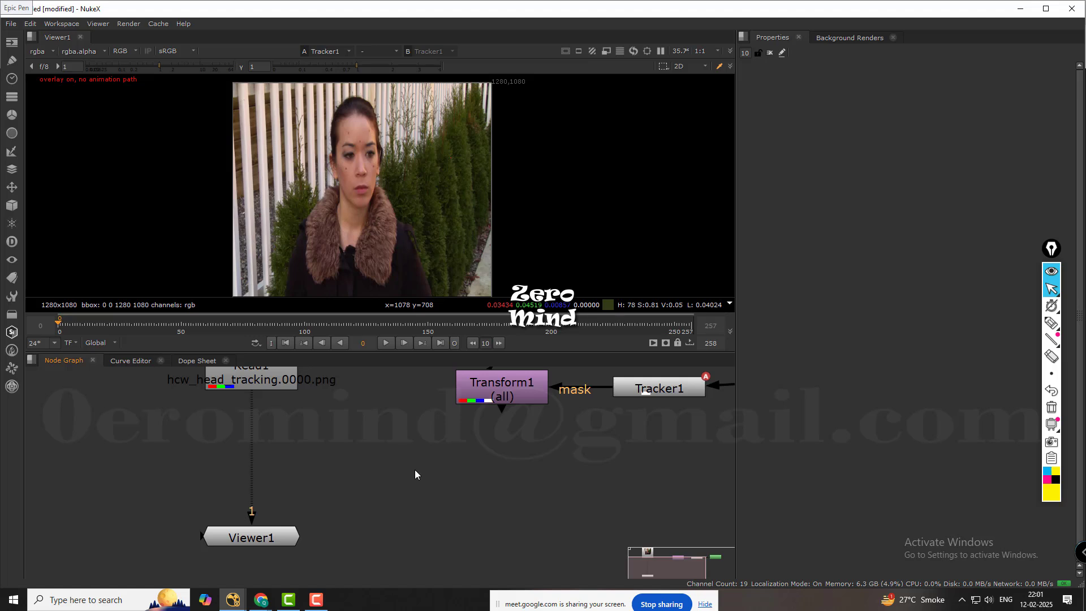
pyautogui.scroll(3, 460, 122)
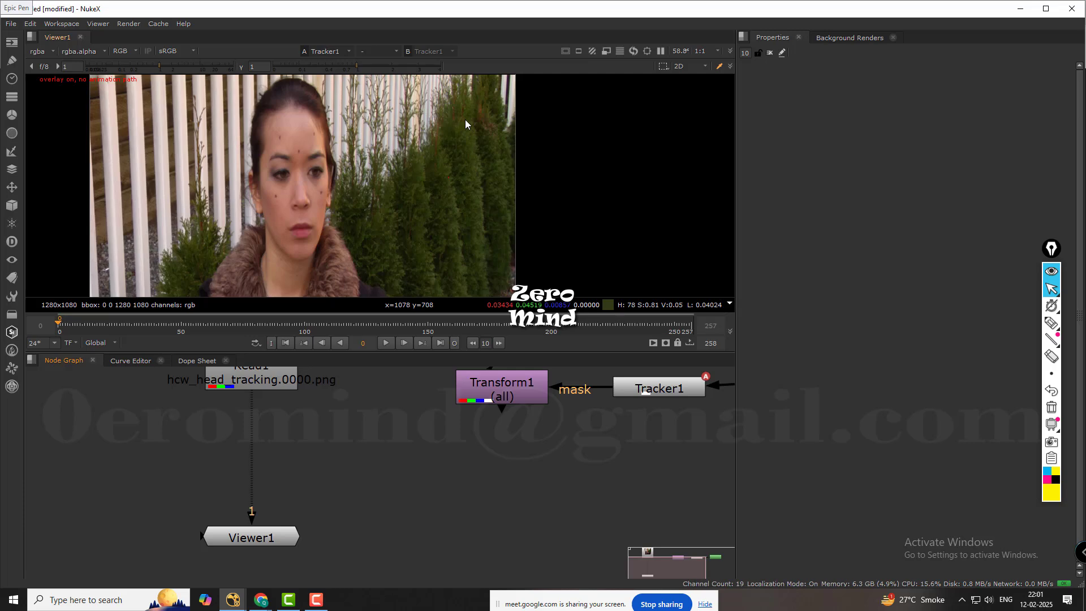
pyautogui.scroll(2, 467, 113)
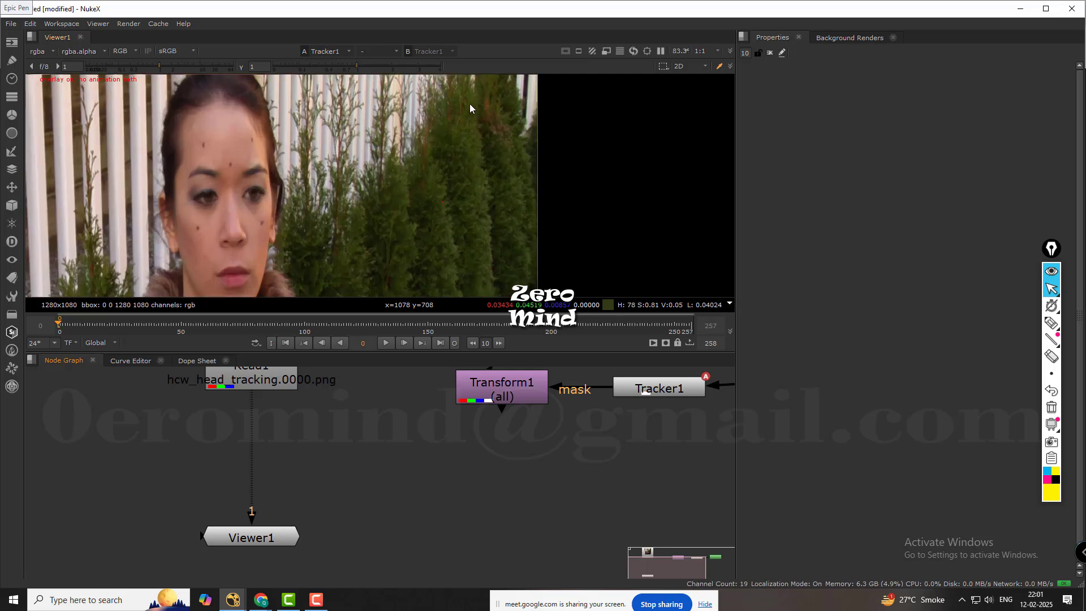
pyautogui.scroll(-2, 432, 169)
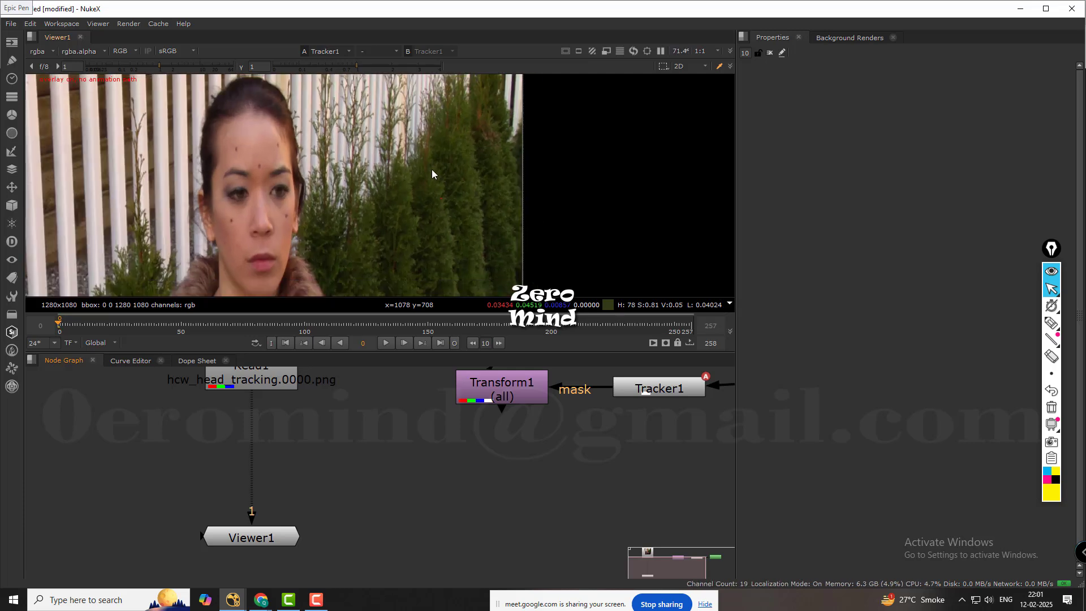
pyautogui.scroll(-2, 398, 172)
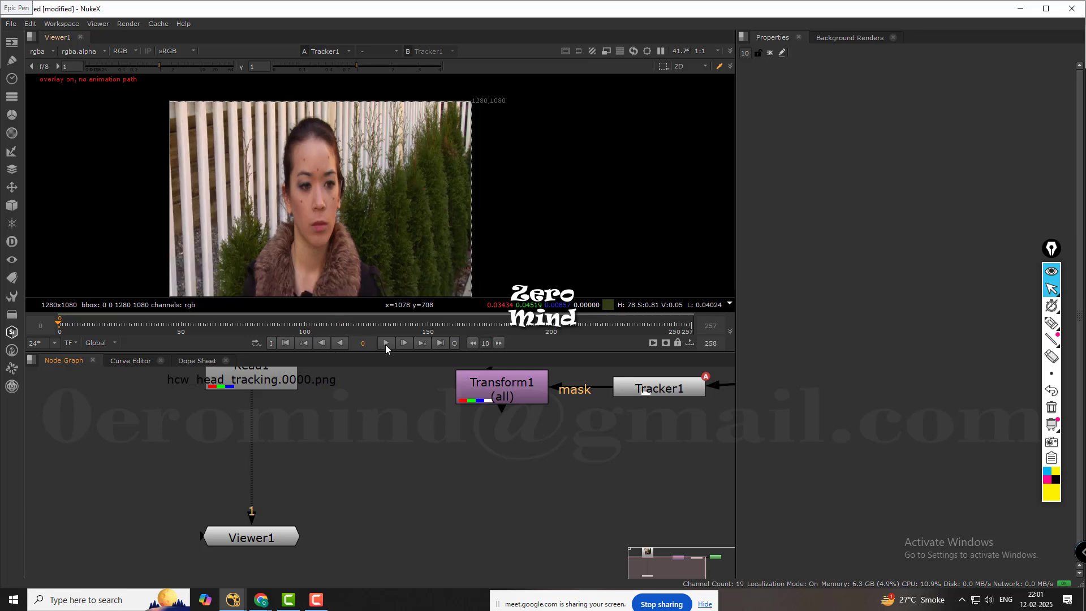
# Play the original head footage from frame 0, check the face marks up close, and stop at frame 226.
pyautogui.click(385, 341)
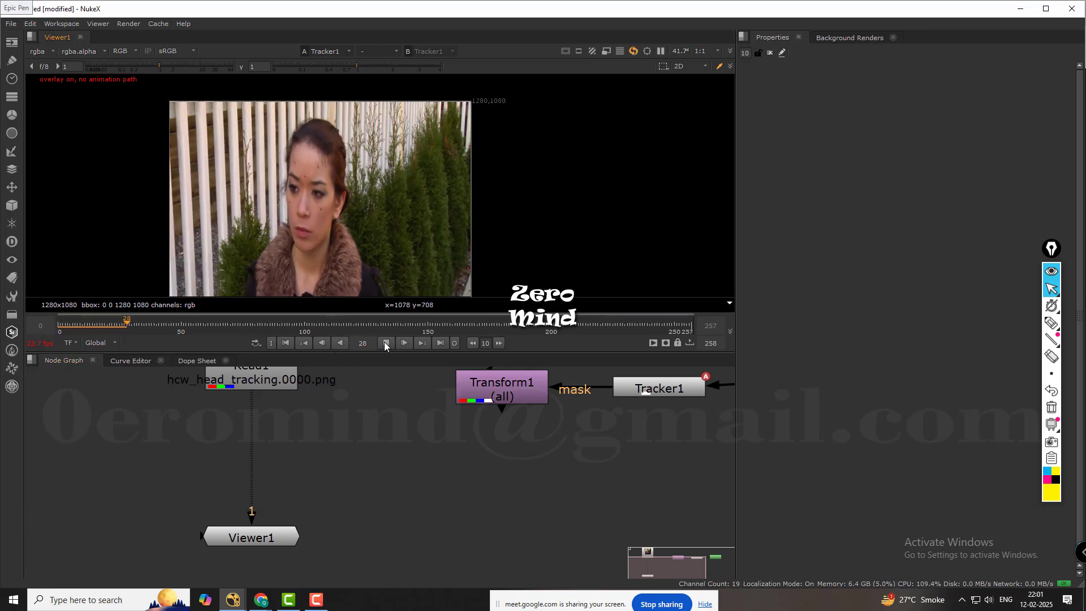
pyautogui.scroll(3, 335, 226)
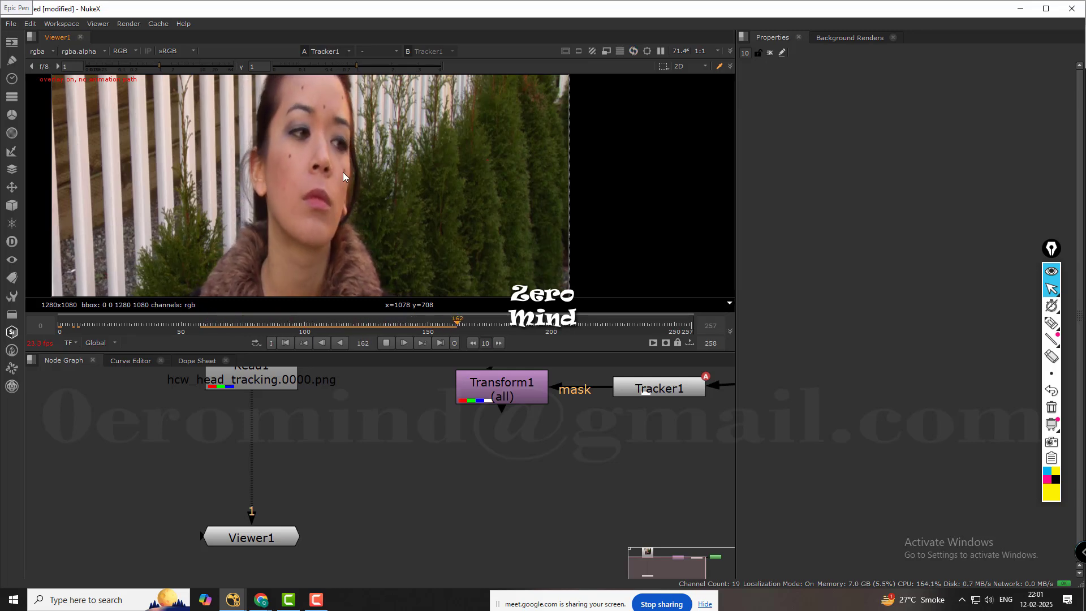
pyautogui.scroll(-3, 344, 172)
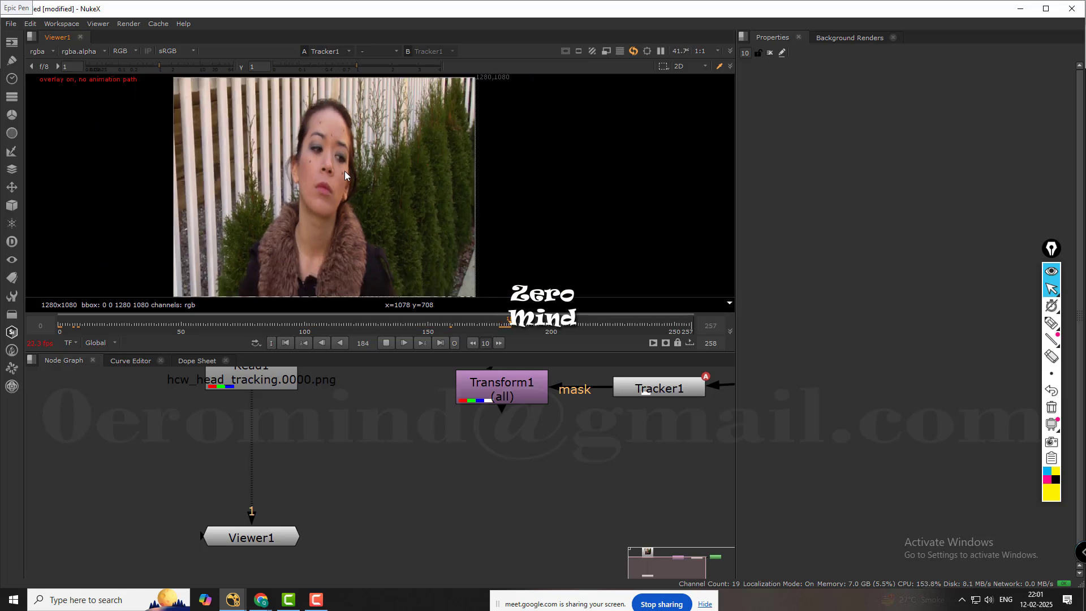
pyautogui.click(385, 342)
pyautogui.scroll(-5, 311, 521)
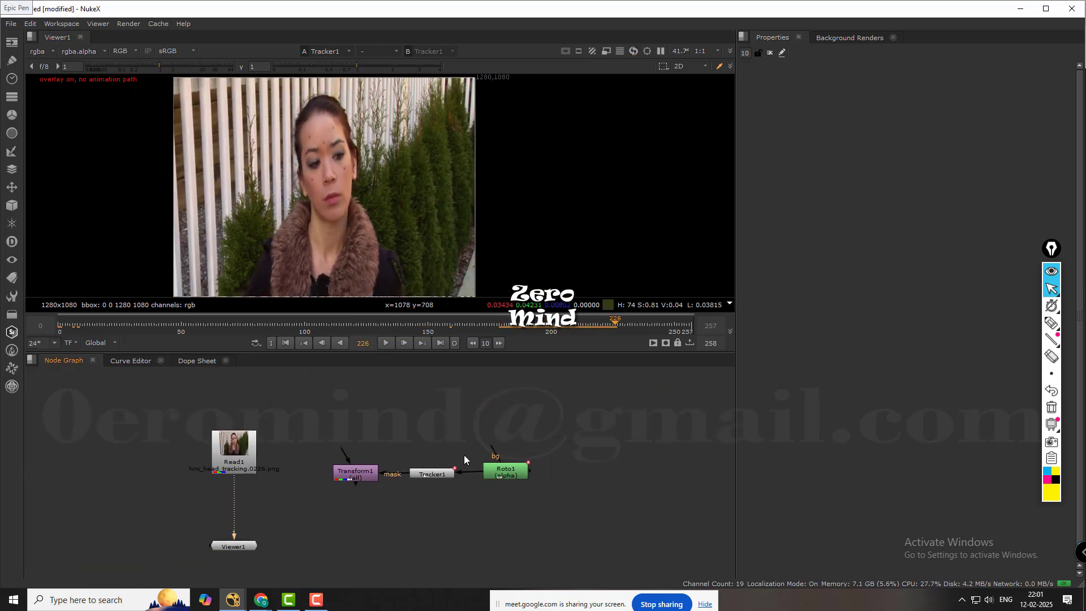
# Read in the hcw_green_cloud.####.png 0-194 sequence and show it in the viewer.
pyautogui.press('r')
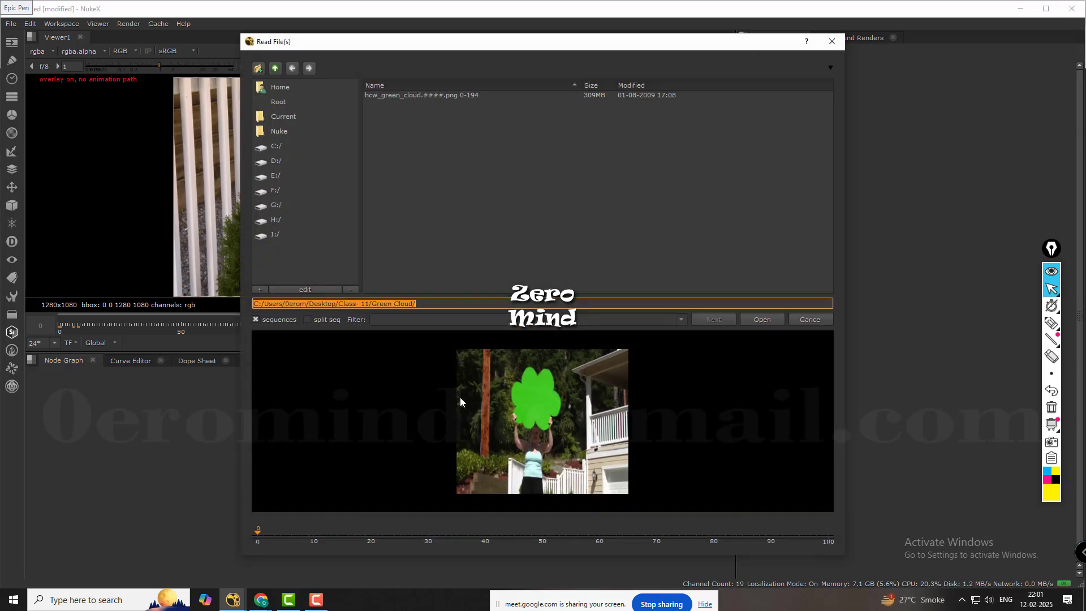
pyautogui.click(424, 94)
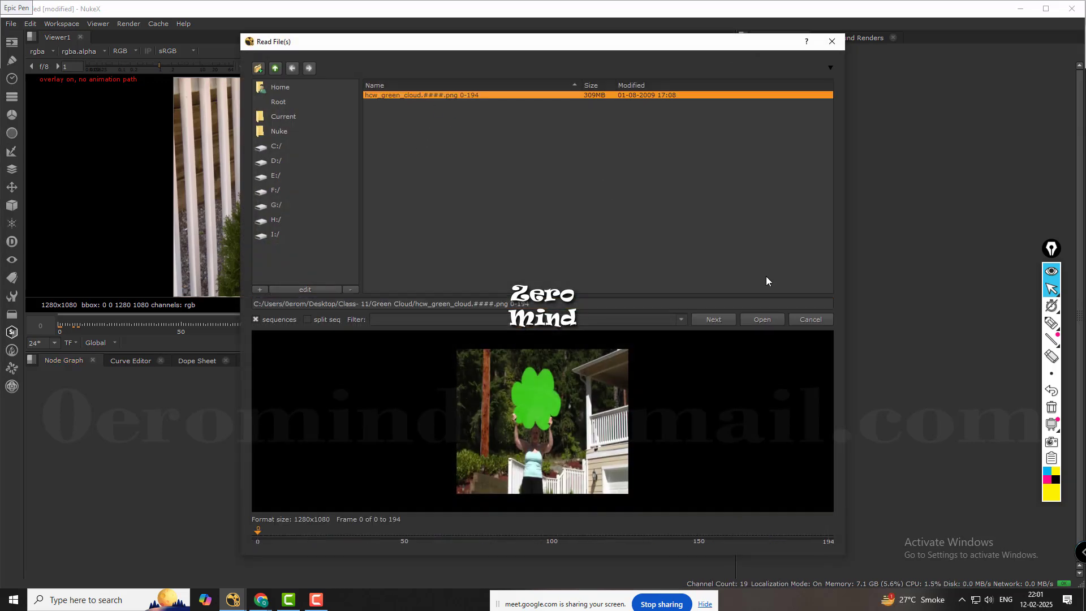
pyautogui.click(773, 319)
pyautogui.press('1')
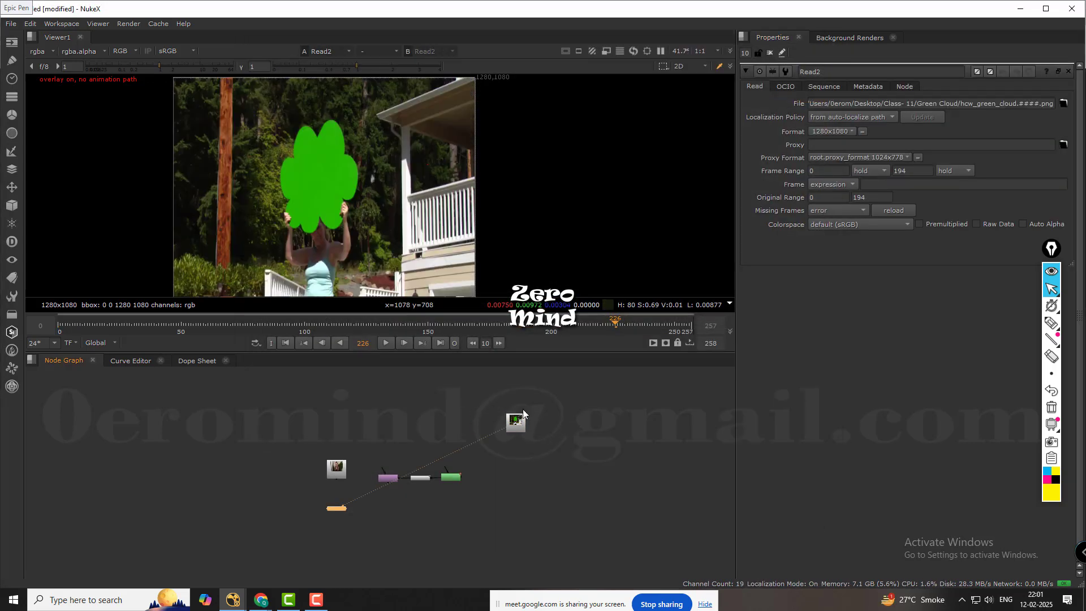
# Move to frame 123 and delete the green cloud Read node.
pyautogui.moveTo(392, 176); pyautogui.dragTo(409, 145, button='middle')
pyautogui.moveTo(295, 332); pyautogui.dragTo(361, 317)
pyautogui.moveTo(582, 403); pyautogui.dragTo(495, 440)
pyautogui.press('Delete')
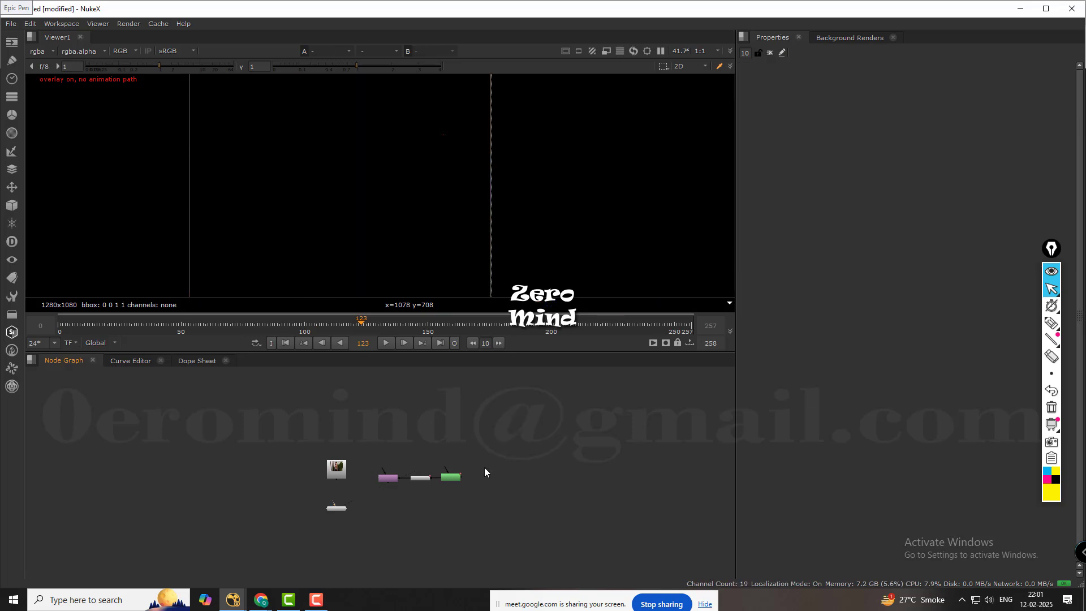
# Show the Read1 head footage in the viewer again.
pyautogui.moveTo(394, 508); pyautogui.dragTo(447, 477, button='middle')
pyautogui.click(395, 439)
pyautogui.press('1')
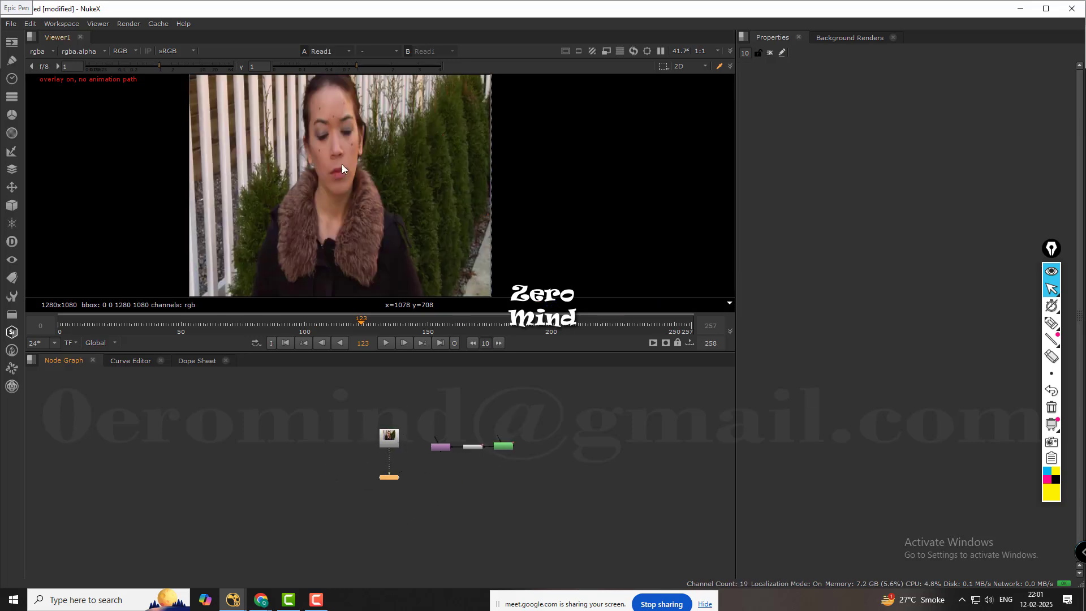
pyautogui.scroll(5, 345, 162)
pyautogui.scroll(4, 352, 482)
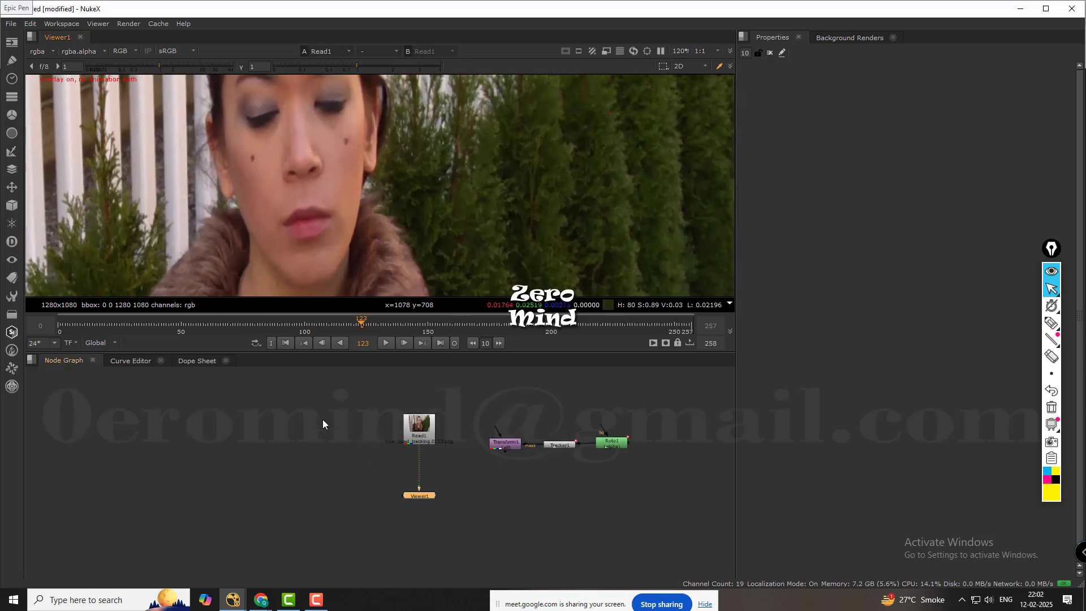
# Add a new Tracker node and insert it between Read1 and Viewer1.
pyautogui.press('Tab')
pyautogui.write('TR')
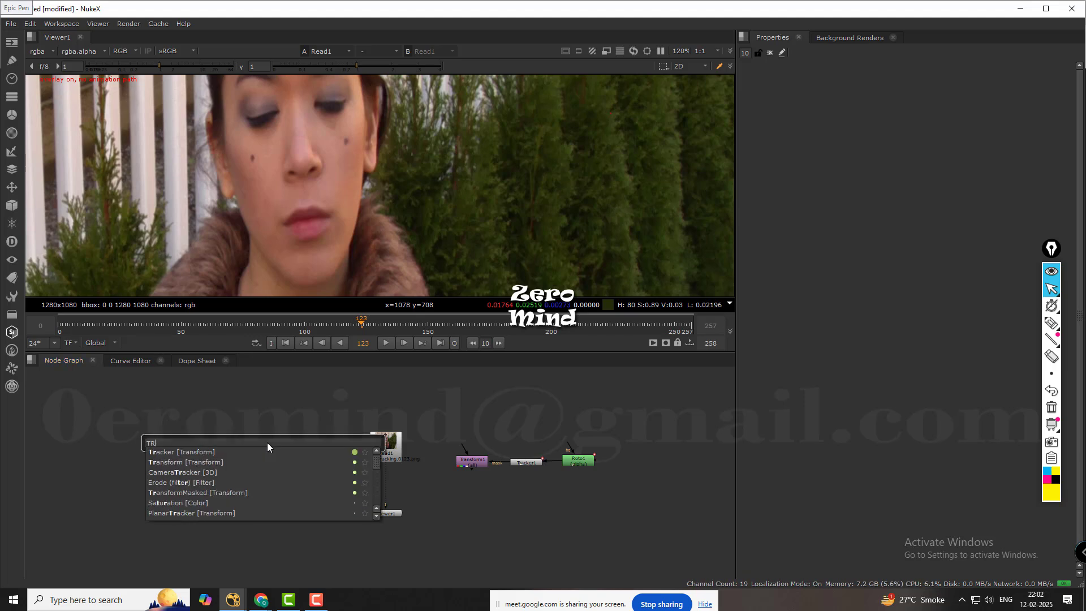
pyautogui.write('AKER')
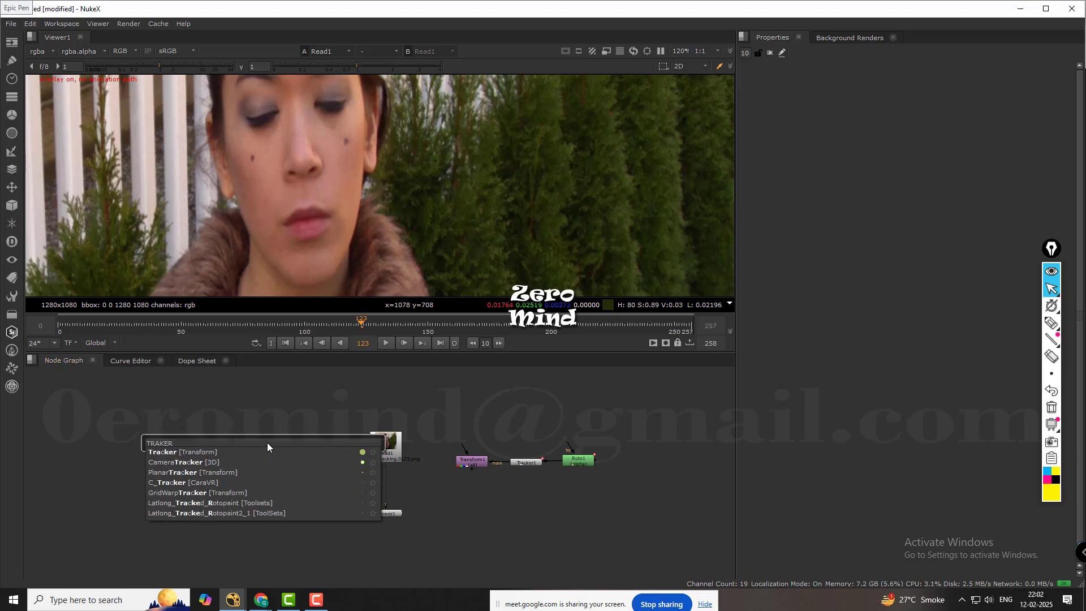
pyautogui.press('Return')
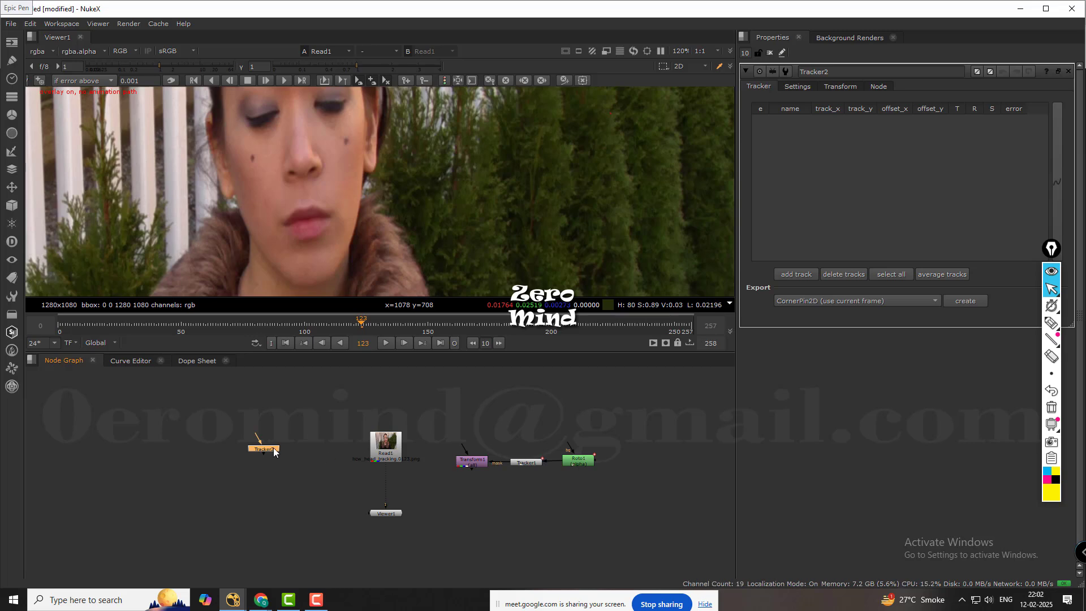
pyautogui.moveTo(264, 445); pyautogui.dragTo(395, 479)
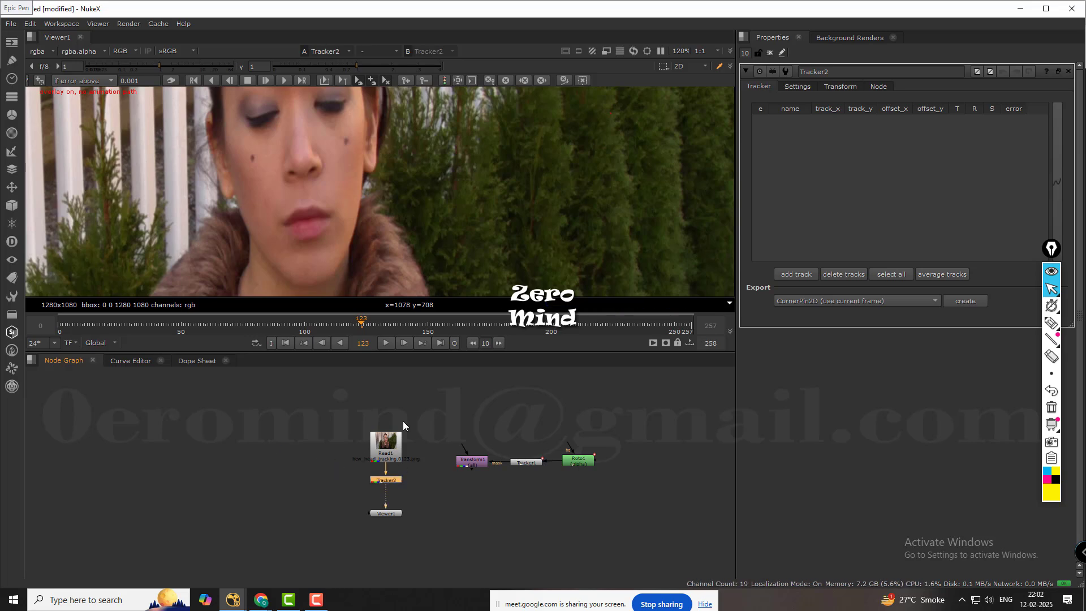
# Inspect the fence and plants behind the woman's head at frame 123.
pyautogui.scroll(-3, 447, 143)
pyautogui.moveTo(512, 138); pyautogui.dragTo(485, 203, button='middle')
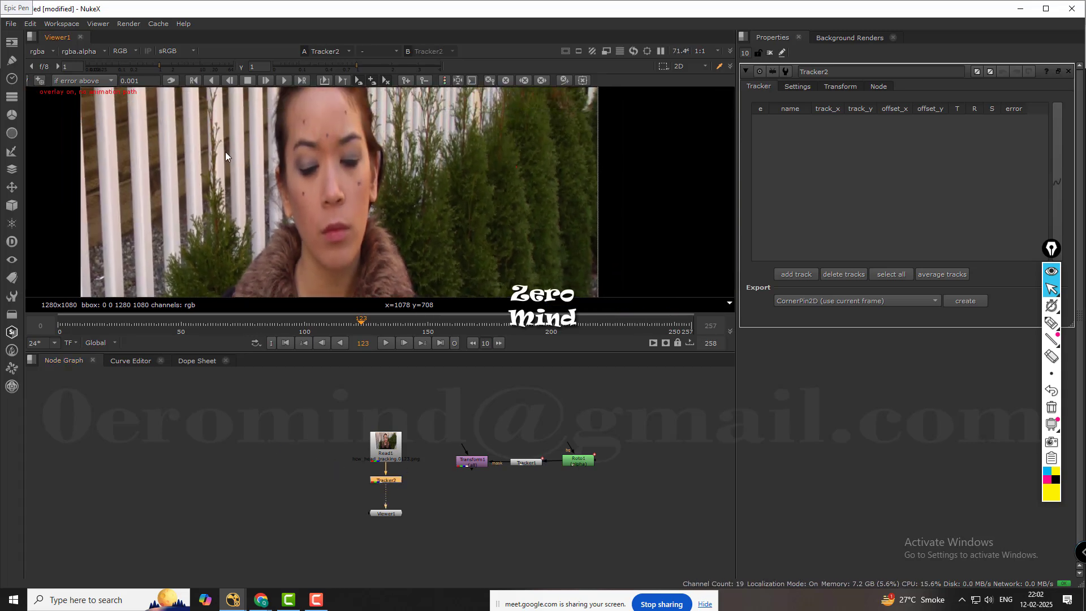
pyautogui.moveTo(225, 151); pyautogui.dragTo(230, 179, button='middle')
pyautogui.scroll(-1, 316, 161)
pyautogui.scroll(5, 327, 164)
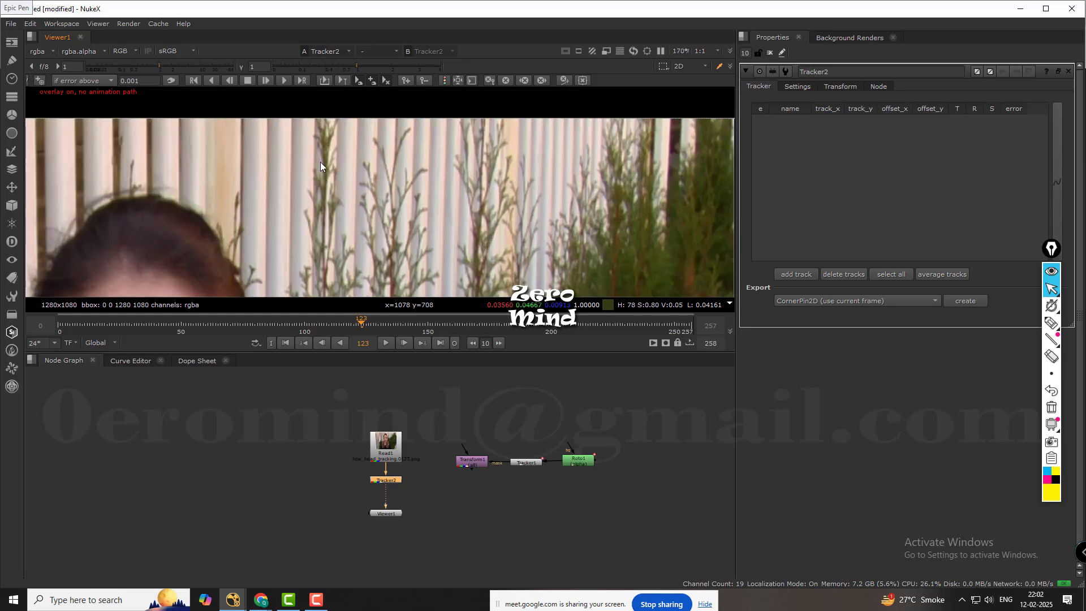
# Enlarge the viewer area and examine the woman and the background around her for a spot to track at frame 123.
pyautogui.scroll(-3, 403, 180)
pyautogui.moveTo(403, 198); pyautogui.dragTo(454, 137, button='middle')
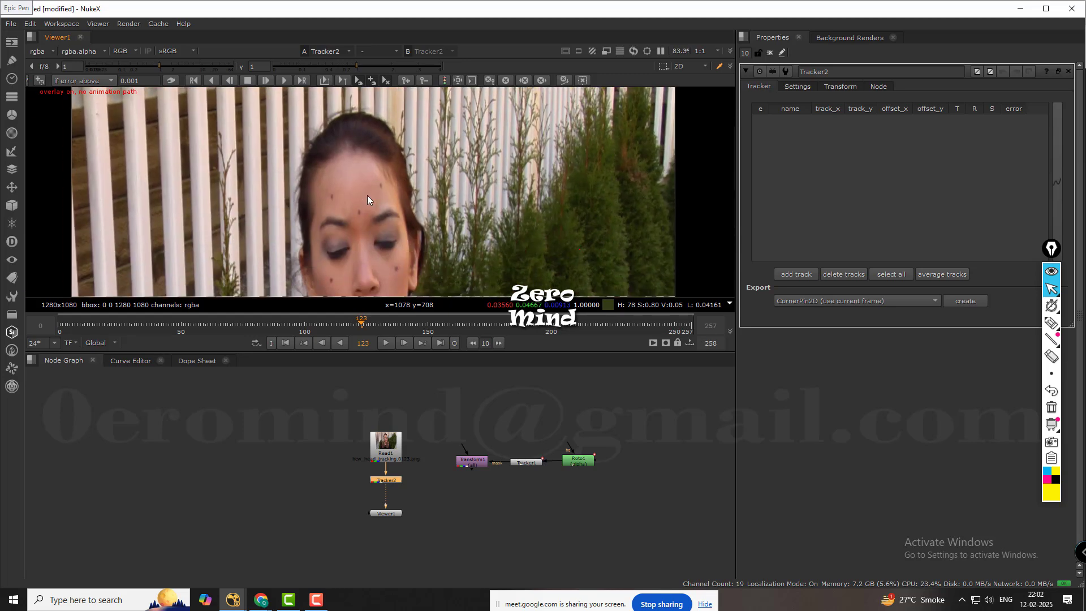
pyautogui.moveTo(367, 212); pyautogui.dragTo(425, 130, button='middle')
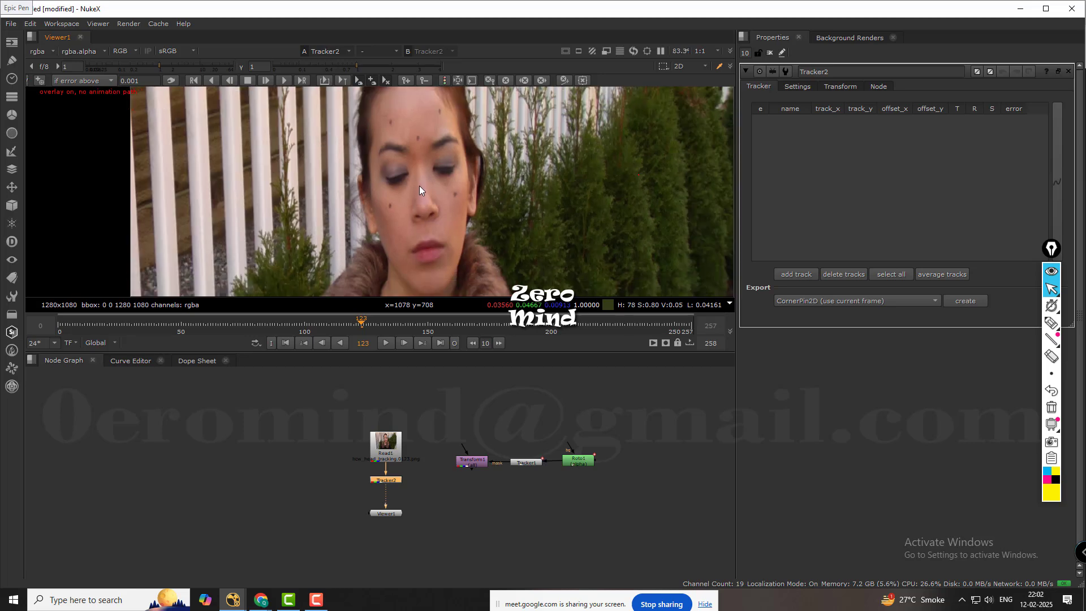
pyautogui.scroll(-1, 419, 185)
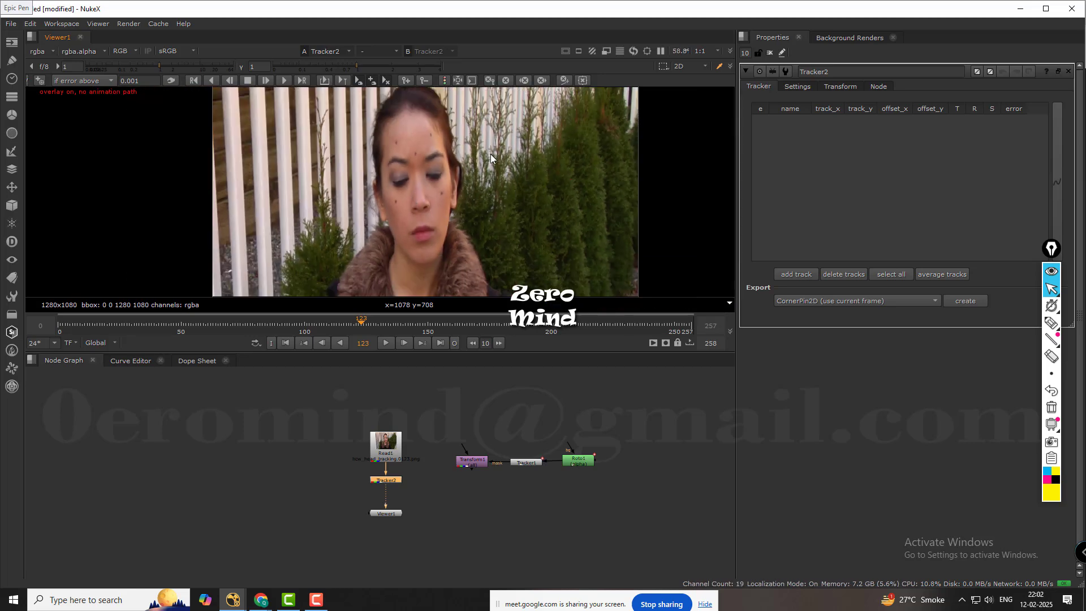
pyautogui.moveTo(484, 352); pyautogui.dragTo(482, 412)
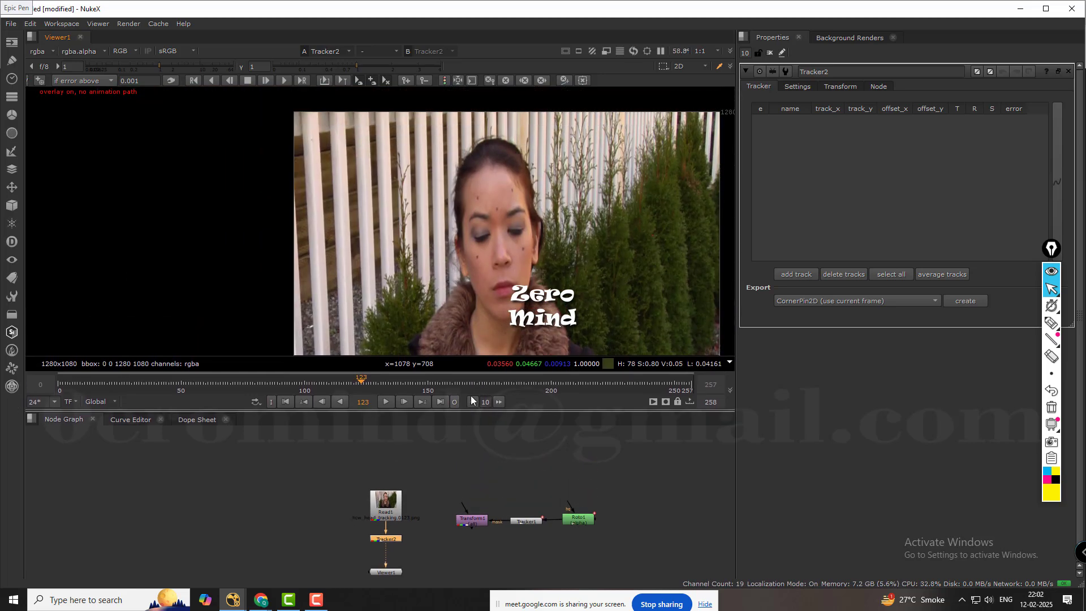
pyautogui.moveTo(374, 244); pyautogui.dragTo(279, 181, button='middle')
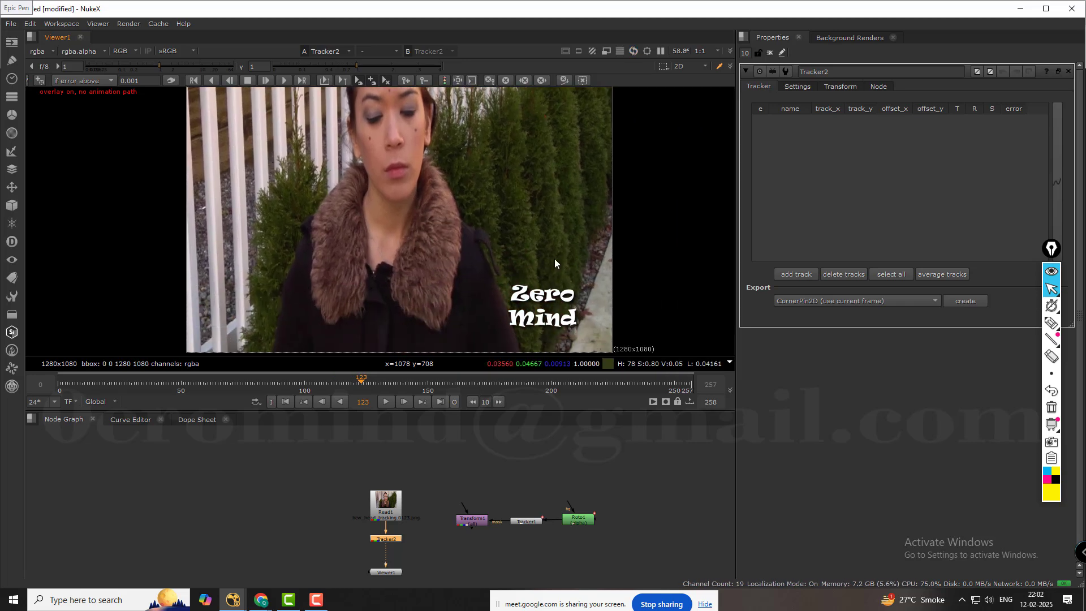
pyautogui.scroll(2, 555, 261)
pyautogui.moveTo(521, 178); pyautogui.dragTo(501, 253, button='middle')
pyautogui.scroll(1, 534, 195)
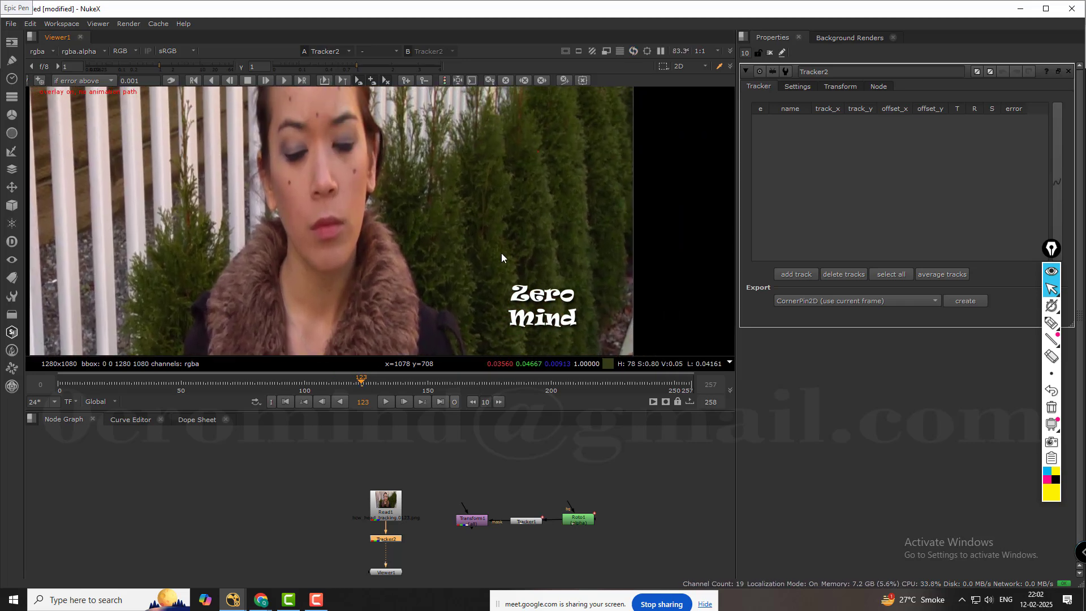
# Add a track to Tracker2 and place it on the pebbles beside the stone path, at about x 1189.5, y 195.5.
pyautogui.click(795, 274)
pyautogui.scroll(2, 394, 201)
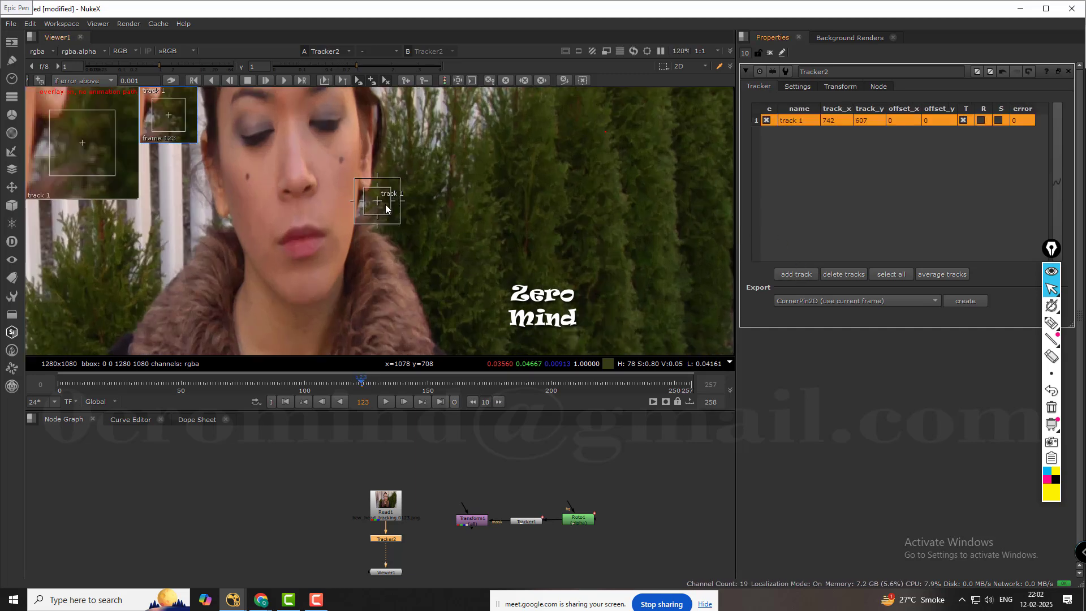
pyautogui.moveTo(378, 205); pyautogui.dragTo(576, 164)
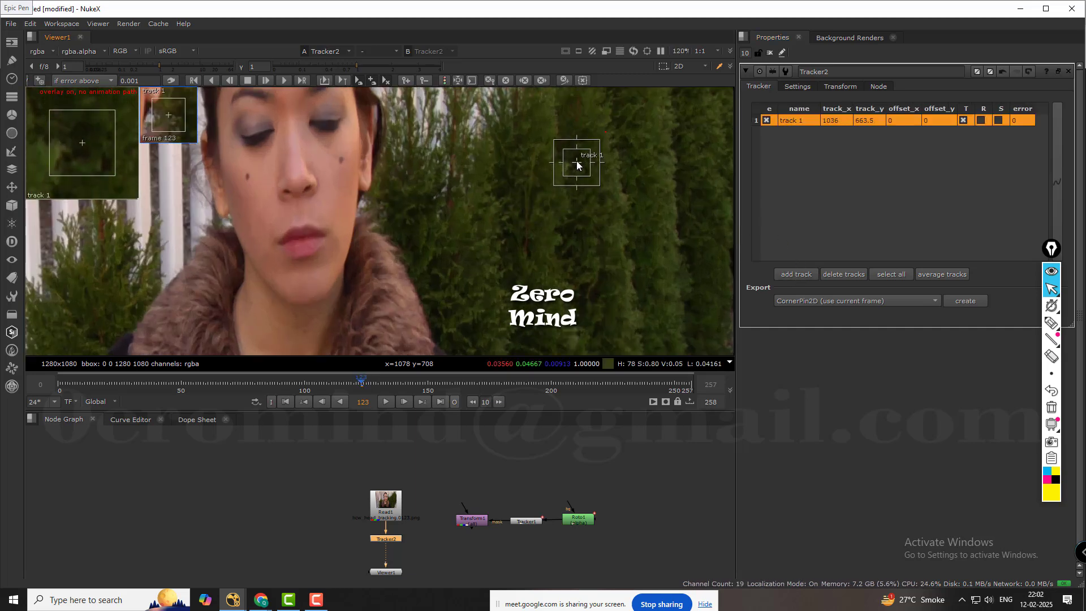
pyautogui.moveTo(480, 172); pyautogui.dragTo(473, 276, button='middle')
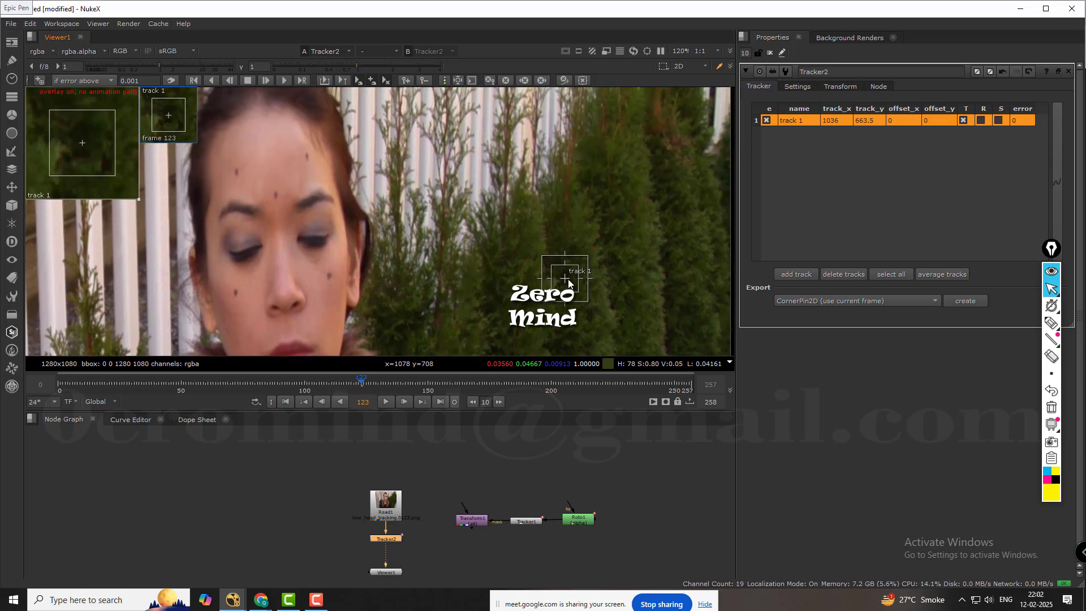
pyautogui.moveTo(572, 273); pyautogui.dragTo(444, 51, button='middle')
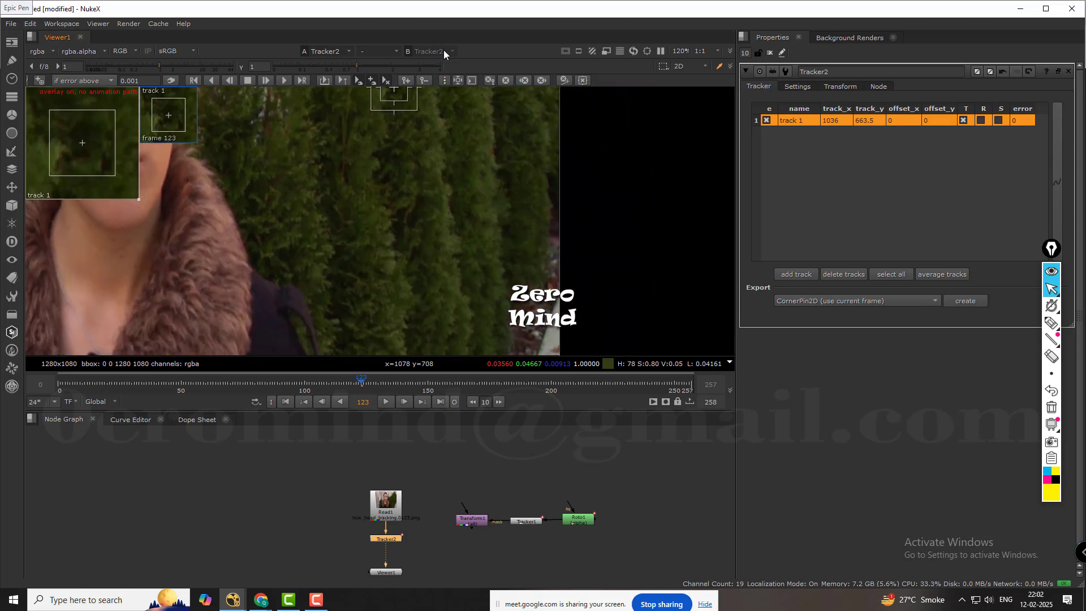
pyautogui.moveTo(402, 100); pyautogui.dragTo(429, 136, button='middle')
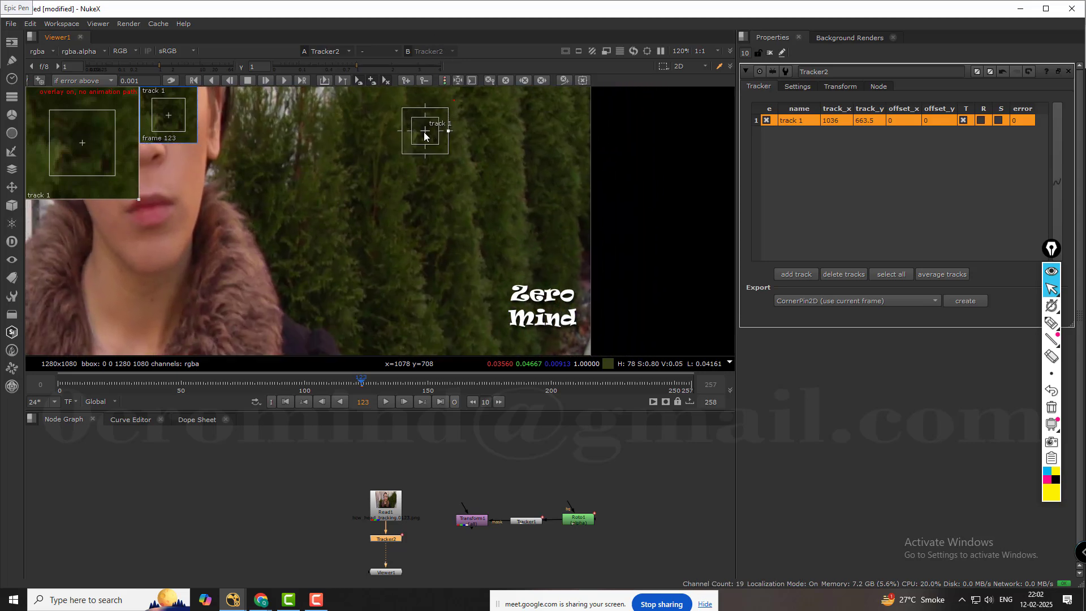
pyautogui.moveTo(425, 133); pyautogui.dragTo(478, 300)
pyautogui.moveTo(535, 262); pyautogui.dragTo(516, 79, button='middle')
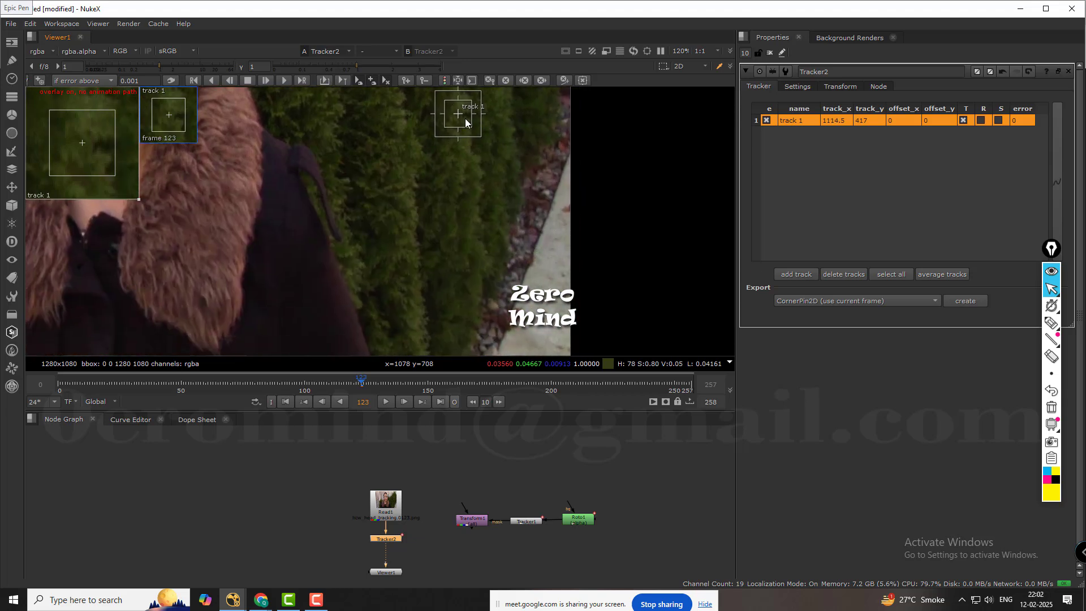
pyautogui.moveTo(459, 117); pyautogui.dragTo(511, 267)
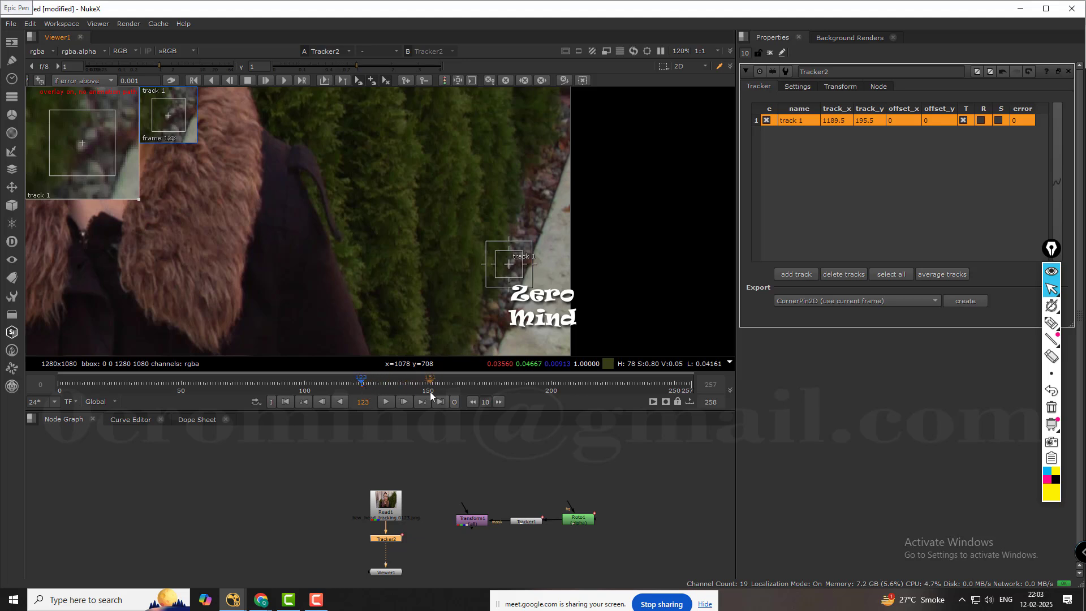
# Track the pebble point forward from frame 123 to about frame 150 and enable its rotation and scale.
pyautogui.click(301, 80)
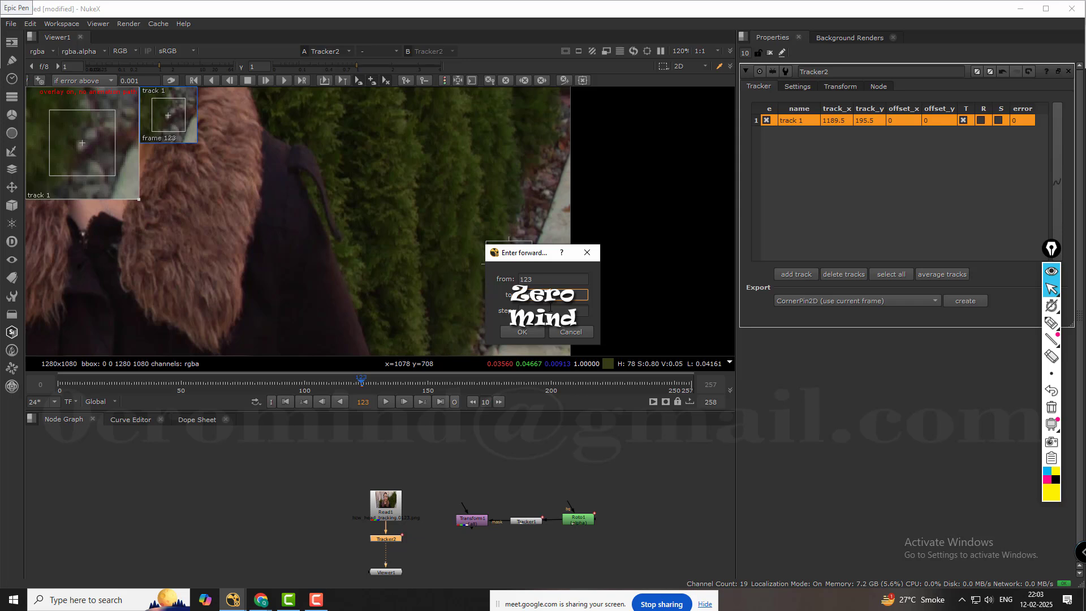
pyautogui.click(524, 331)
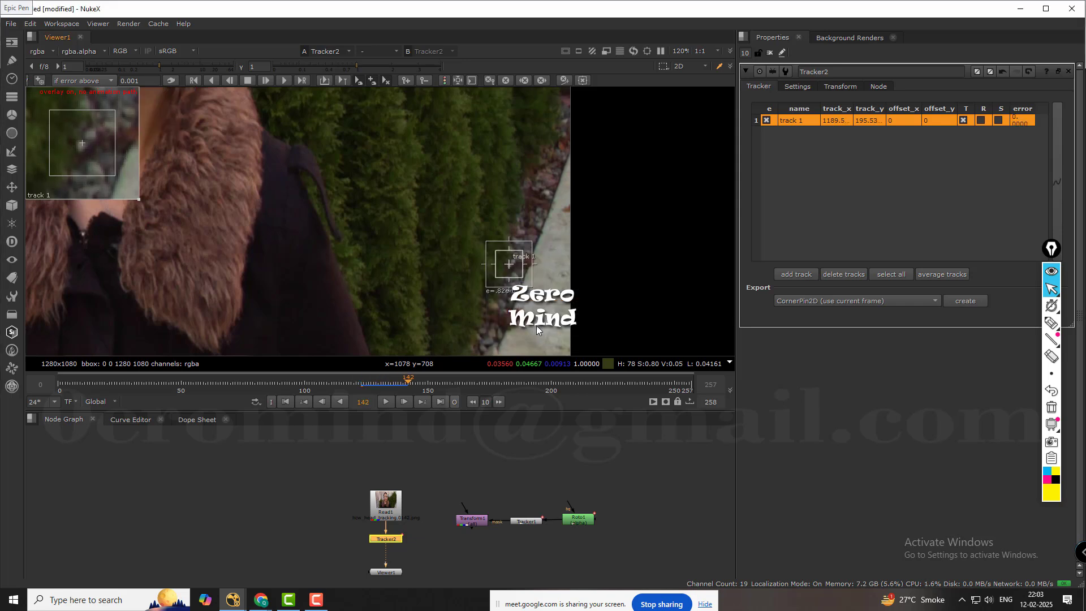
pyautogui.moveTo(429, 382); pyautogui.dragTo(398, 384)
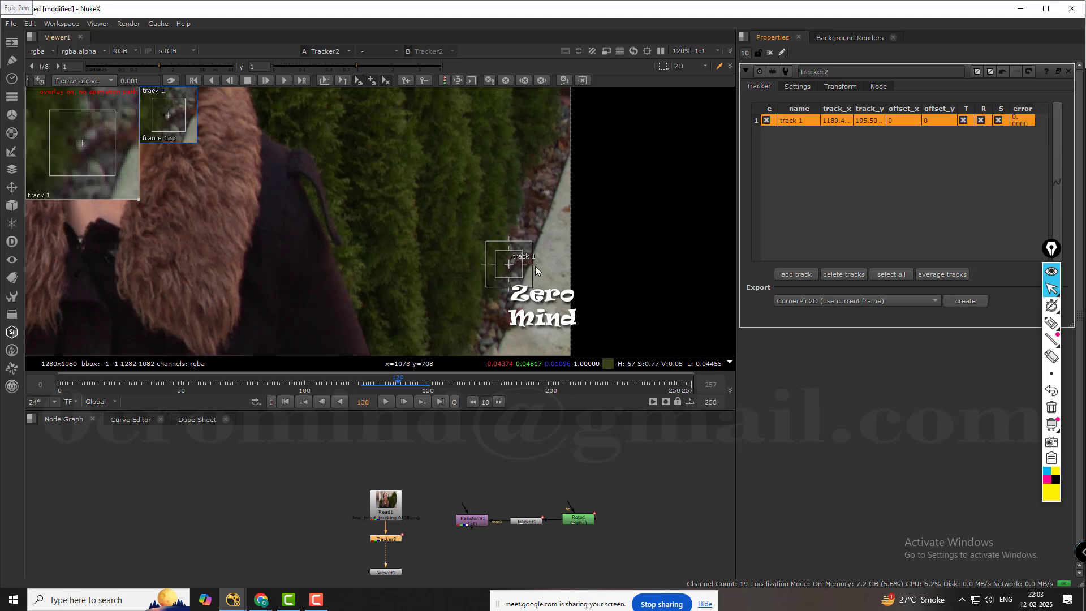
# Return to frame 123 and make it the reference frame of Tracker2's transform.
pyautogui.click(841, 87)
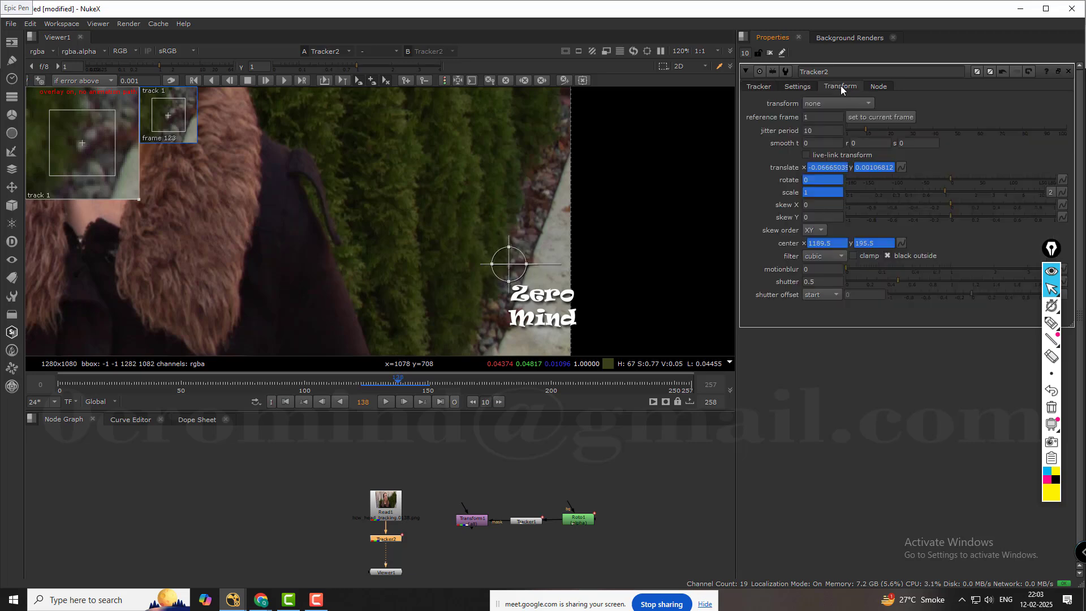
pyautogui.scroll(3, 501, 263)
pyautogui.scroll(-6, 532, 255)
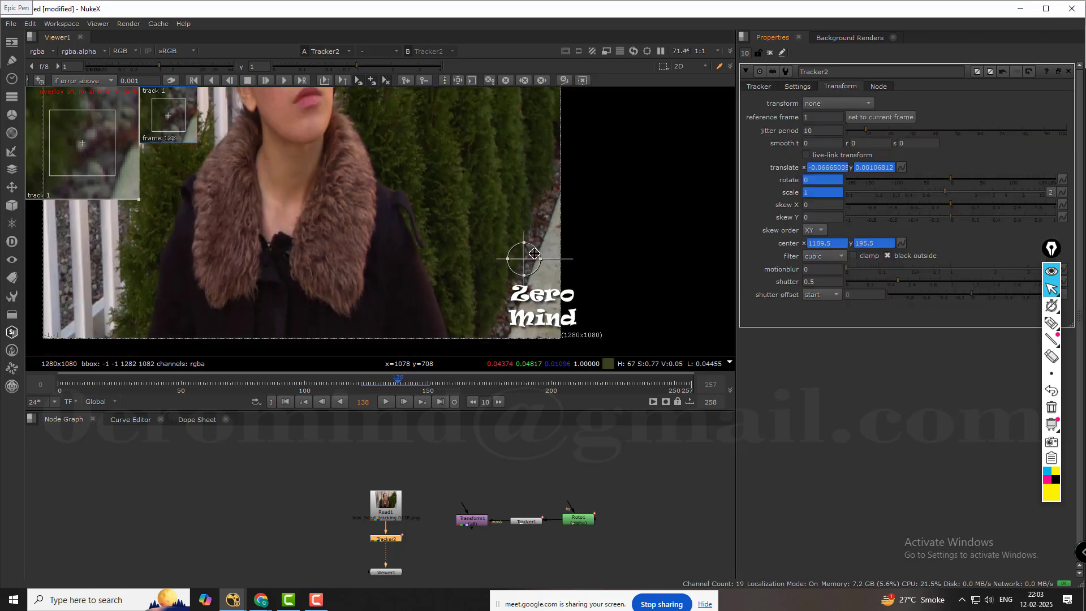
pyautogui.scroll(-1, 534, 254)
pyautogui.moveTo(464, 222); pyautogui.dragTo(493, 226, button='middle')
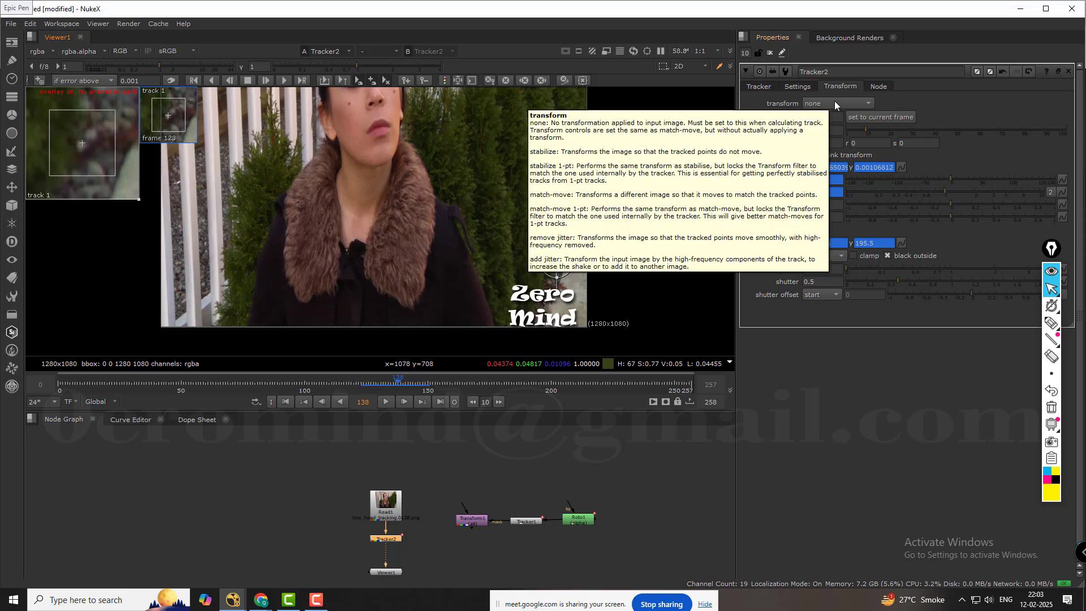
pyautogui.moveTo(398, 380); pyautogui.dragTo(362, 386)
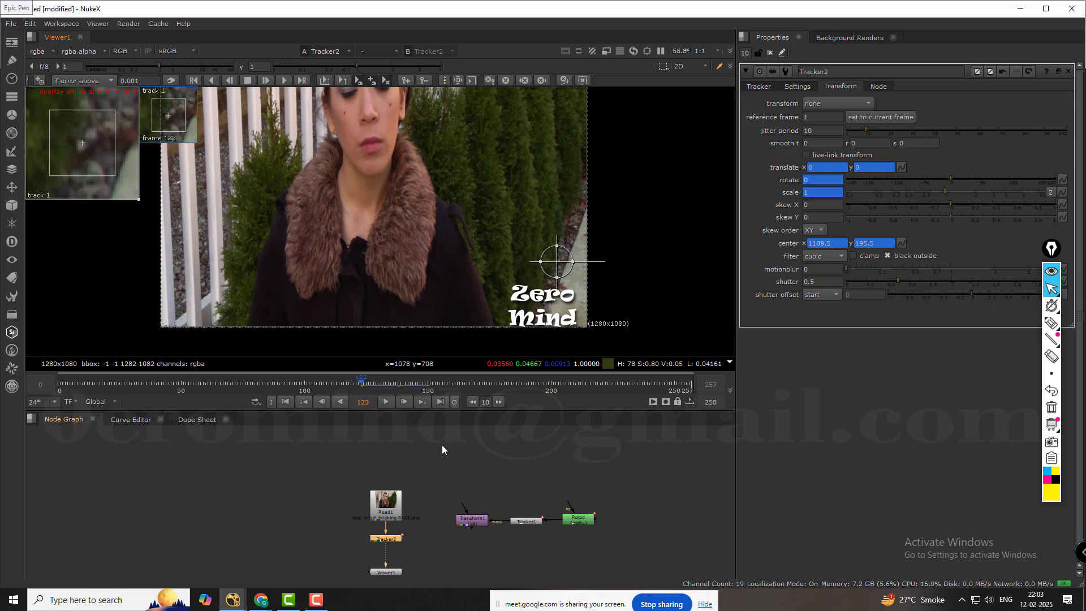
pyautogui.click(889, 116)
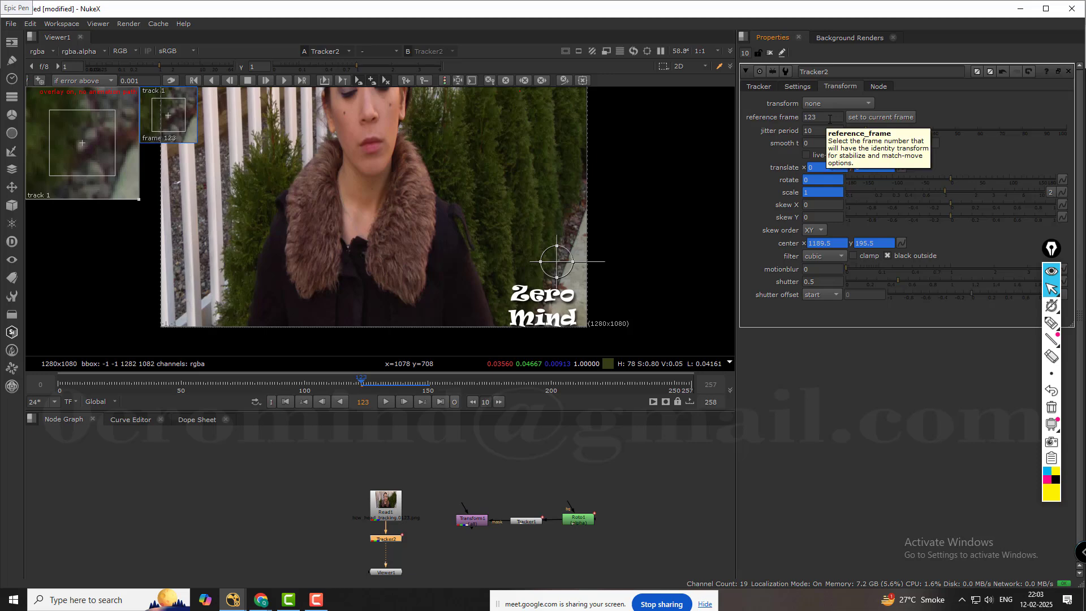
# Set Tracker2's transform mode to match-move.
pyautogui.scroll(2, 594, 257)
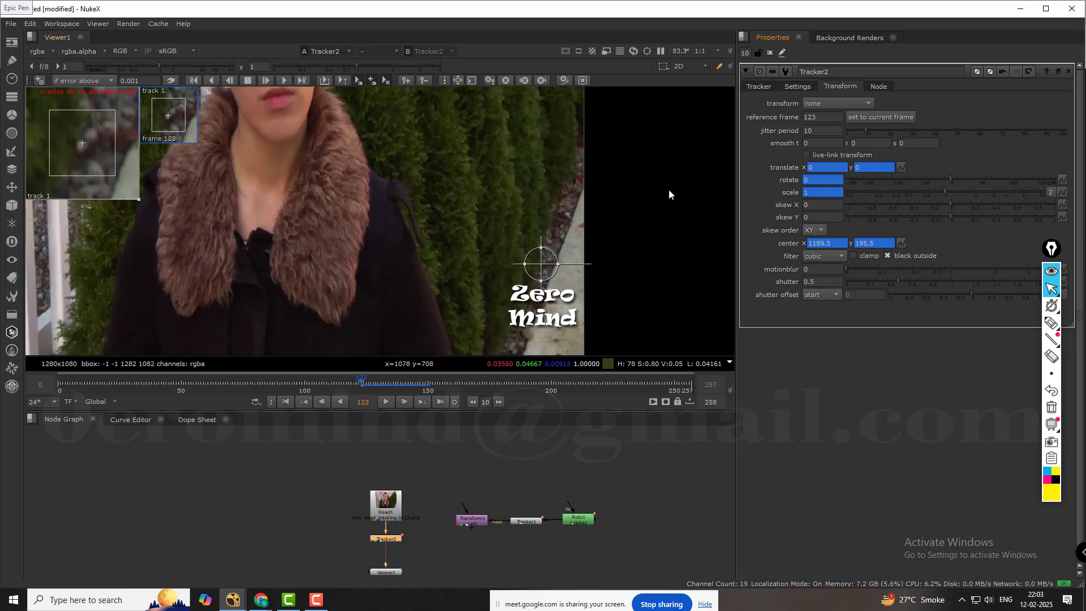
pyautogui.click(850, 102)
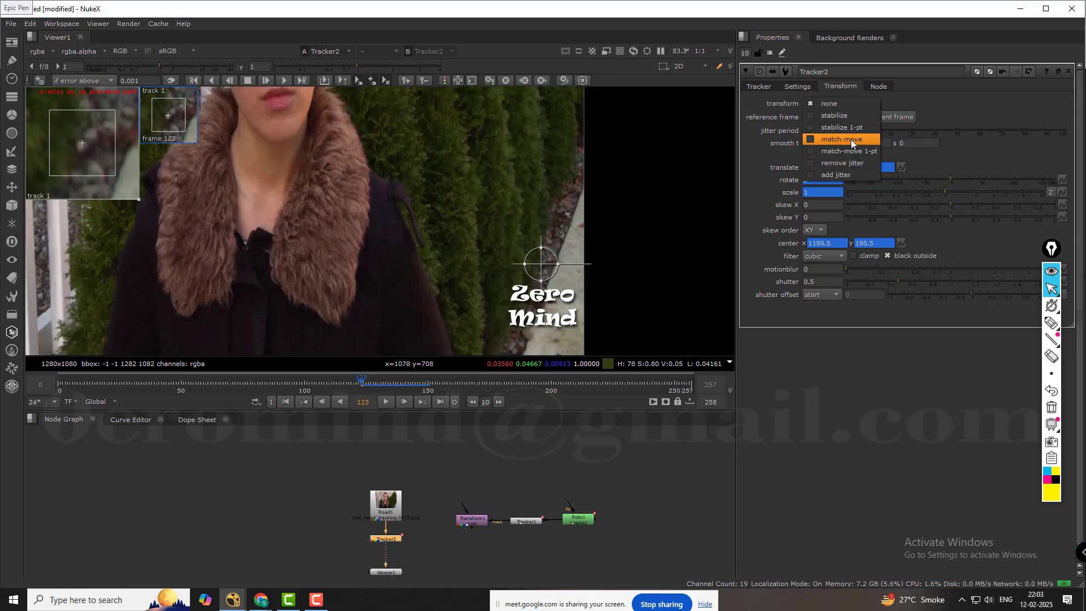
pyautogui.click(851, 139)
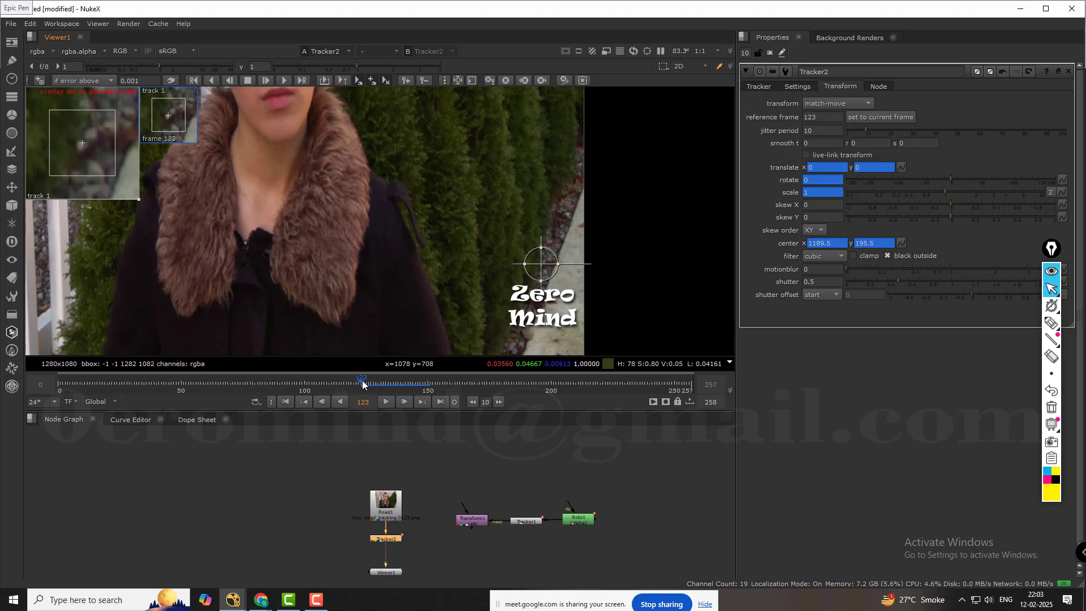
# Examine the match-moved footage at frame 133 and its neighbouring frames, around the tracked pebbles and the image edge.
pyautogui.moveTo(362, 380); pyautogui.dragTo(385, 381)
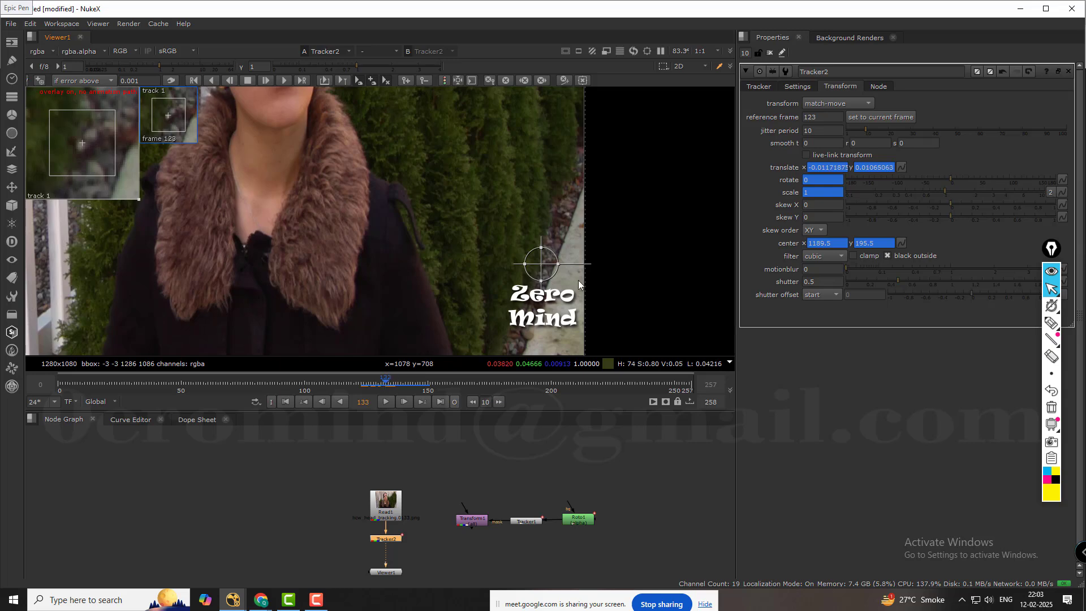
pyautogui.scroll(8, 578, 280)
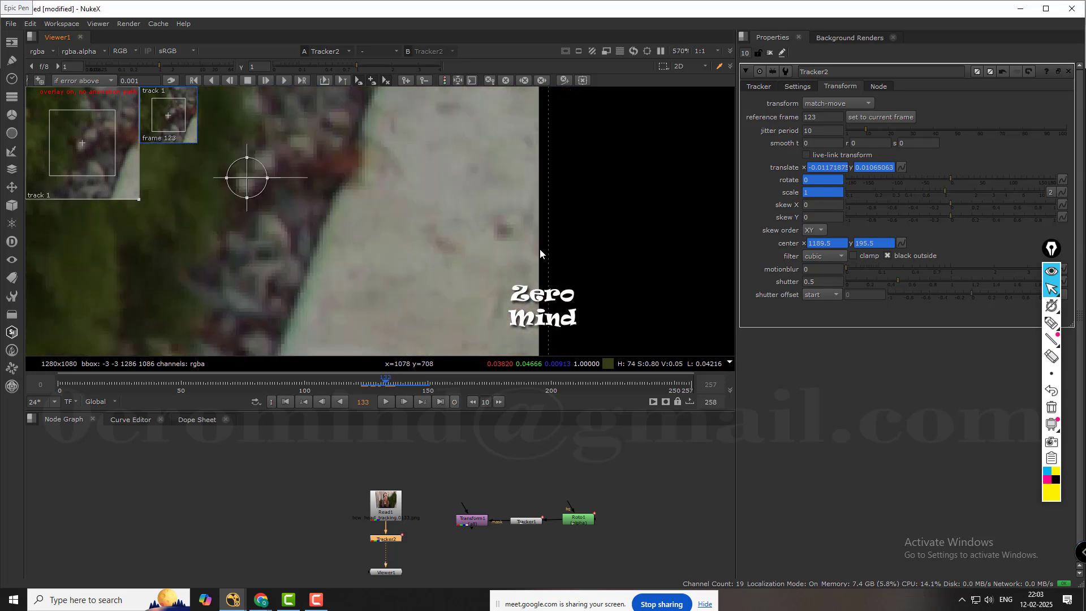
pyautogui.scroll(-9, 541, 249)
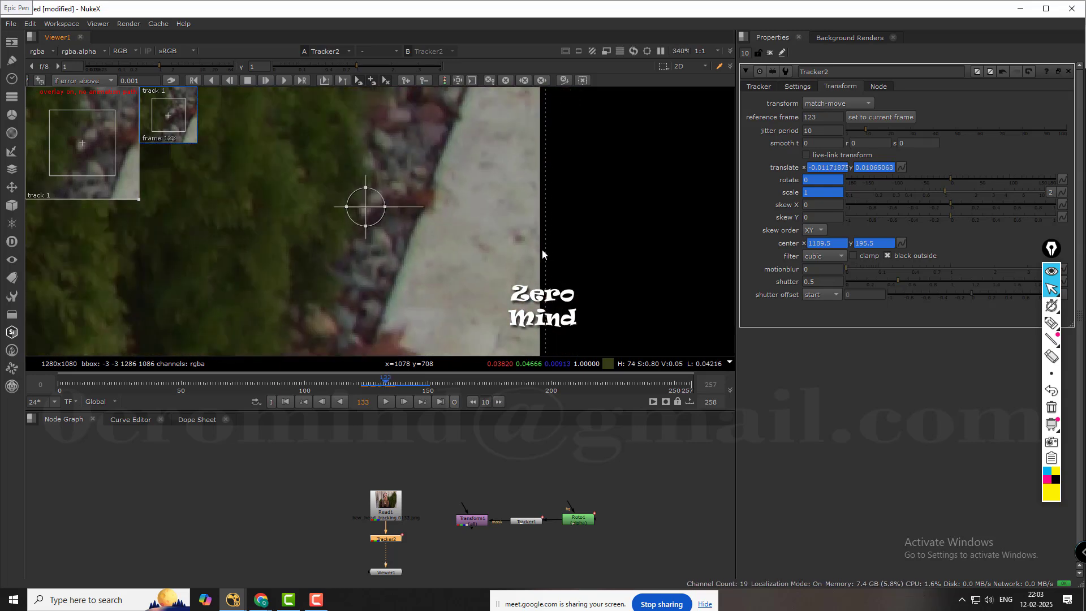
pyautogui.scroll(4, 537, 263)
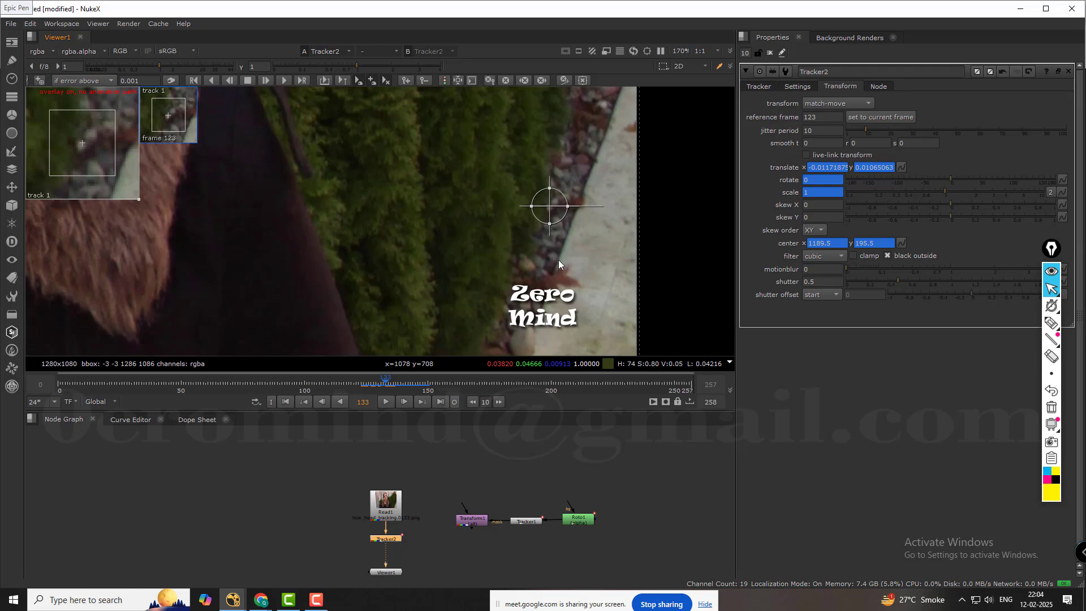
pyautogui.press('Right')
pyautogui.press('Right')
pyautogui.press('Right')
pyautogui.press('Left')
pyautogui.press('Left')
pyautogui.press('Left')
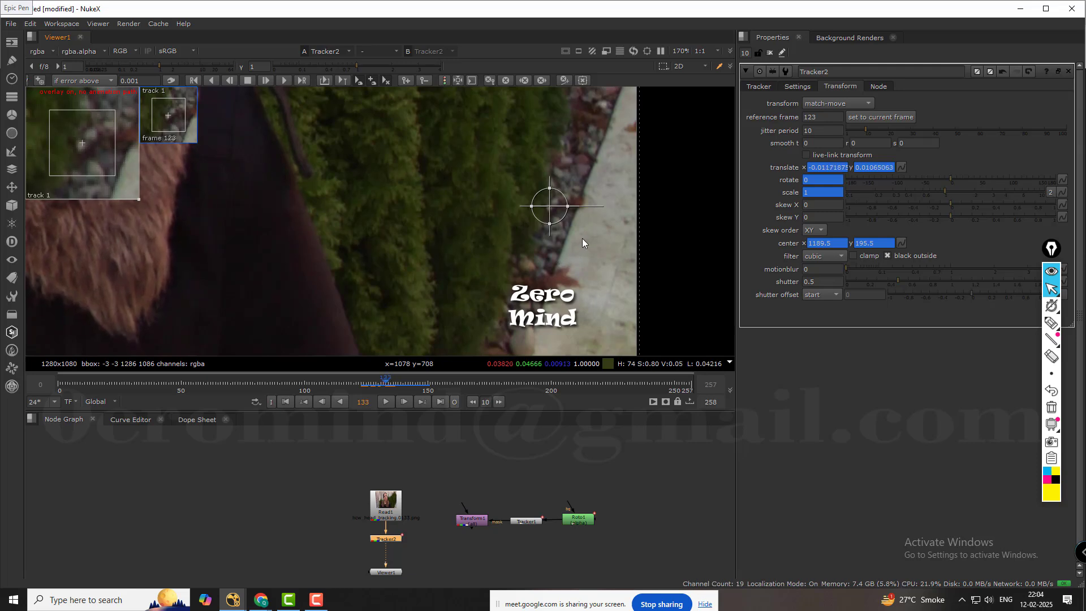
pyautogui.scroll(-6, 582, 239)
pyautogui.scroll(3, 531, 219)
pyautogui.scroll(-2, 532, 218)
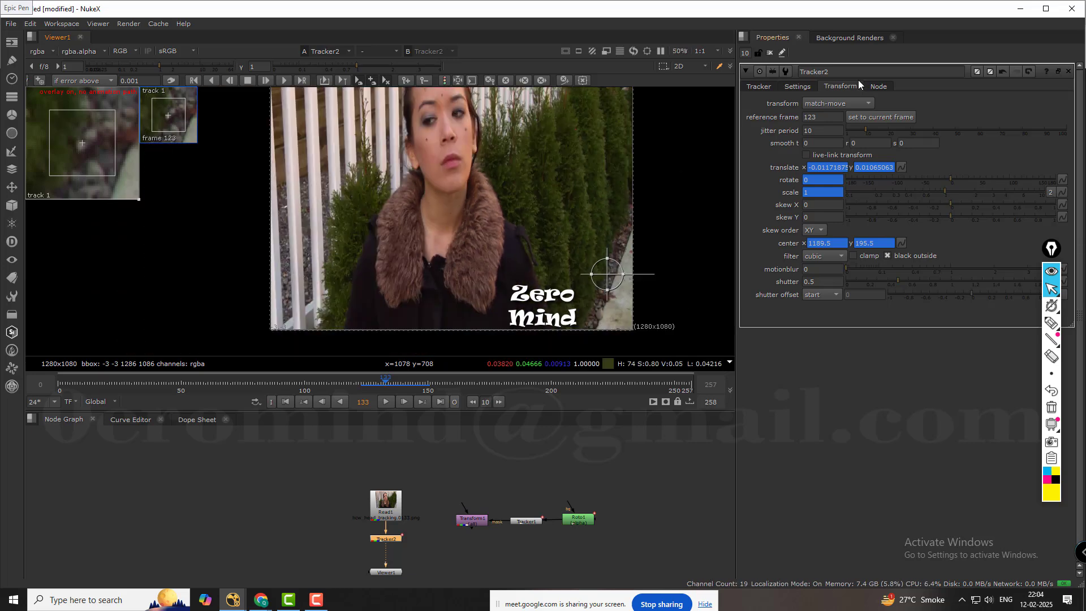
pyautogui.moveTo(534, 128); pyautogui.dragTo(511, 141, button='middle')
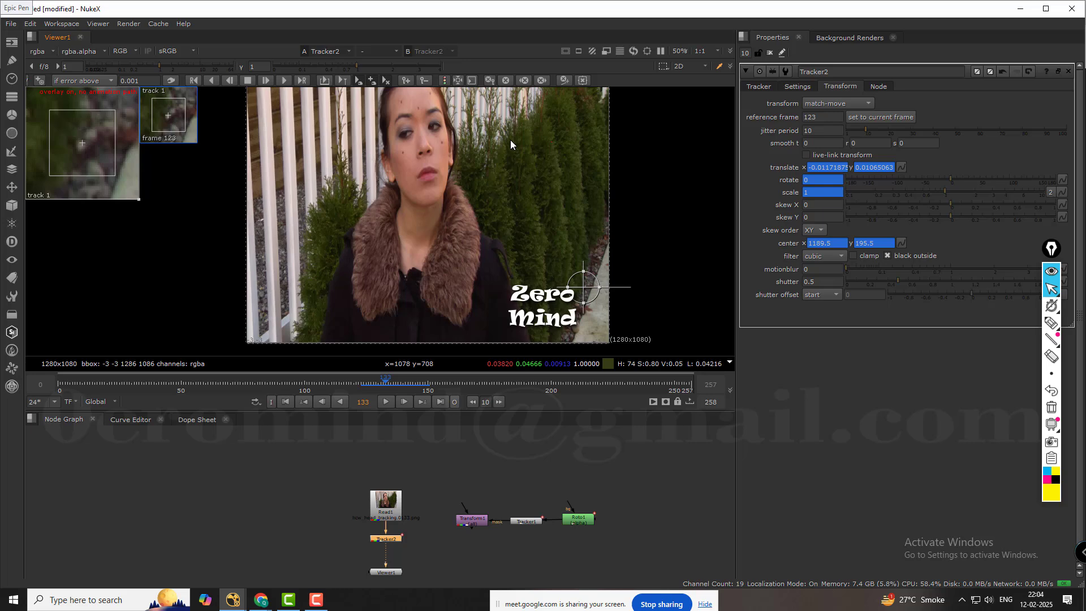
# Switch Tracker2's transform mode to remove jitter and check the footage along the hedge and image edge.
pyautogui.click(846, 104)
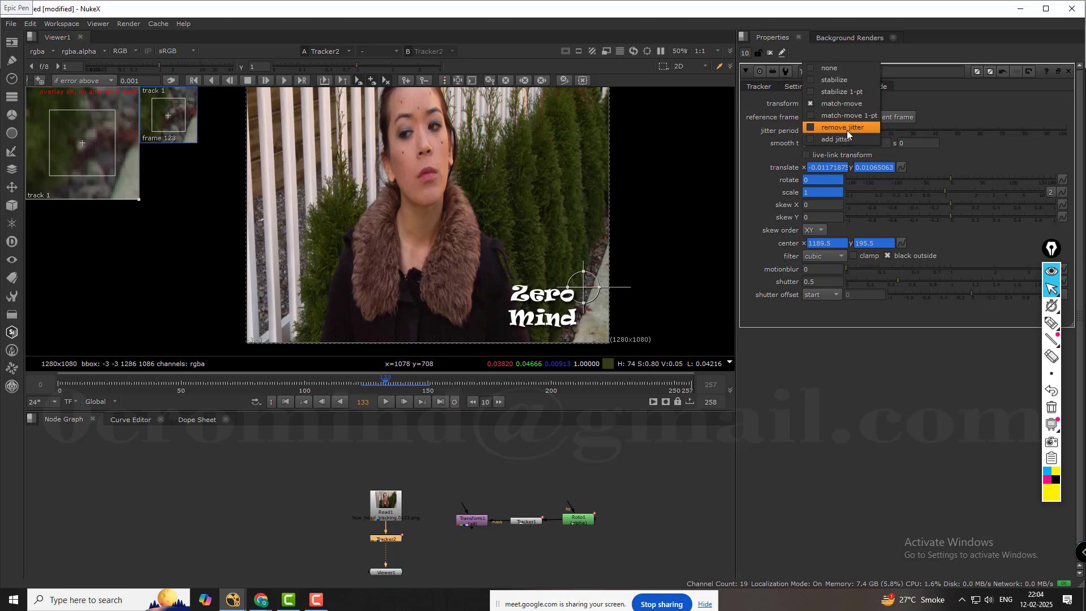
pyautogui.click(846, 128)
pyautogui.scroll(9, 634, 191)
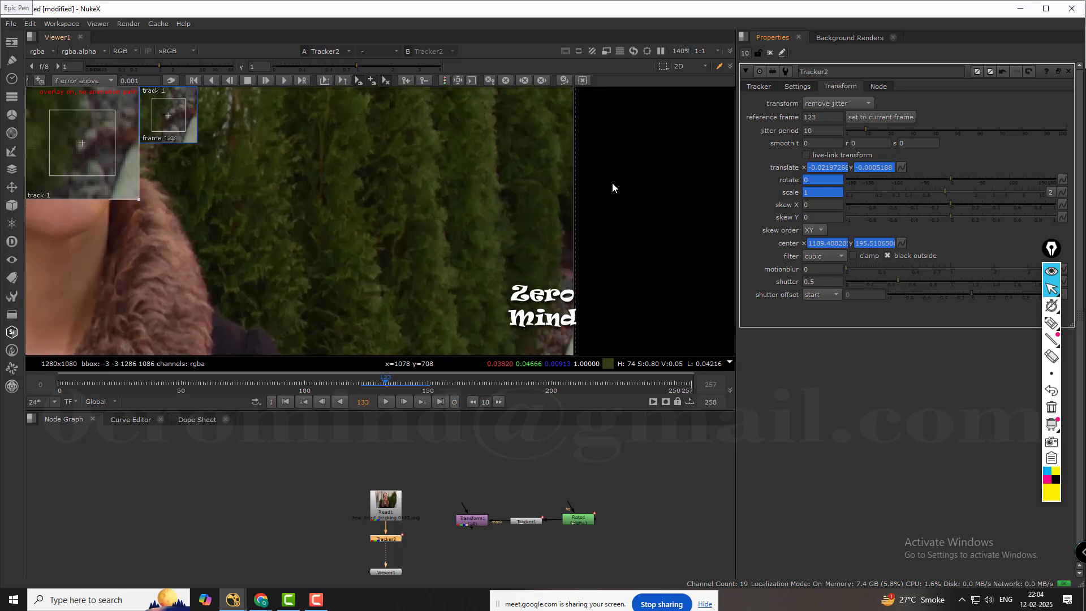
pyautogui.scroll(-14, 613, 183)
pyautogui.scroll(1, 628, 191)
pyautogui.moveTo(616, 204); pyautogui.dragTo(605, 222, button='middle')
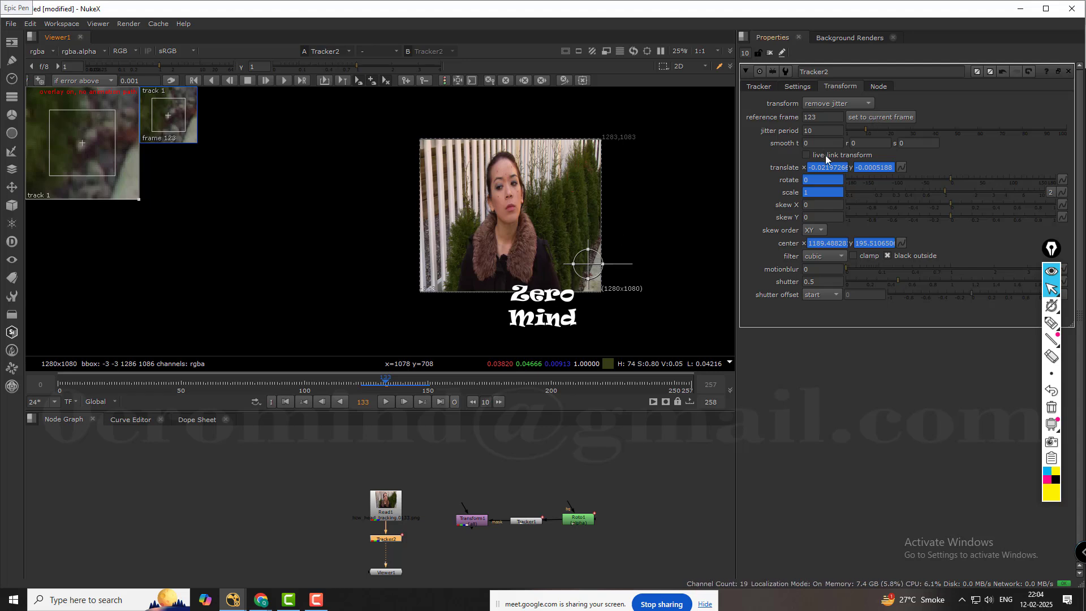
pyautogui.click(826, 105)
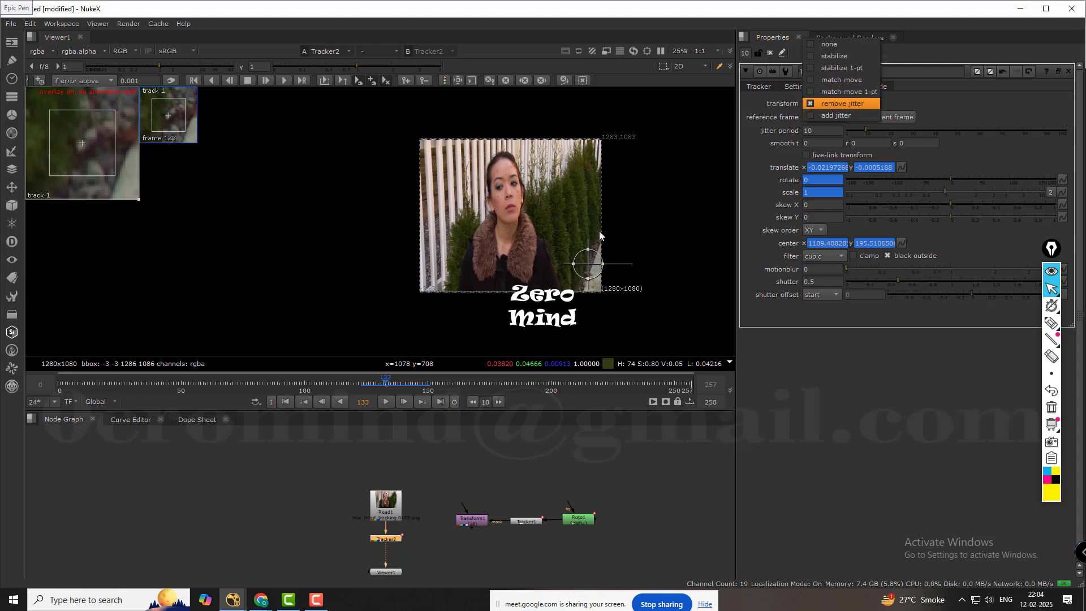
pyautogui.click(627, 218)
pyautogui.moveTo(616, 243); pyautogui.dragTo(607, 252, button='middle')
pyautogui.scroll(6, 598, 240)
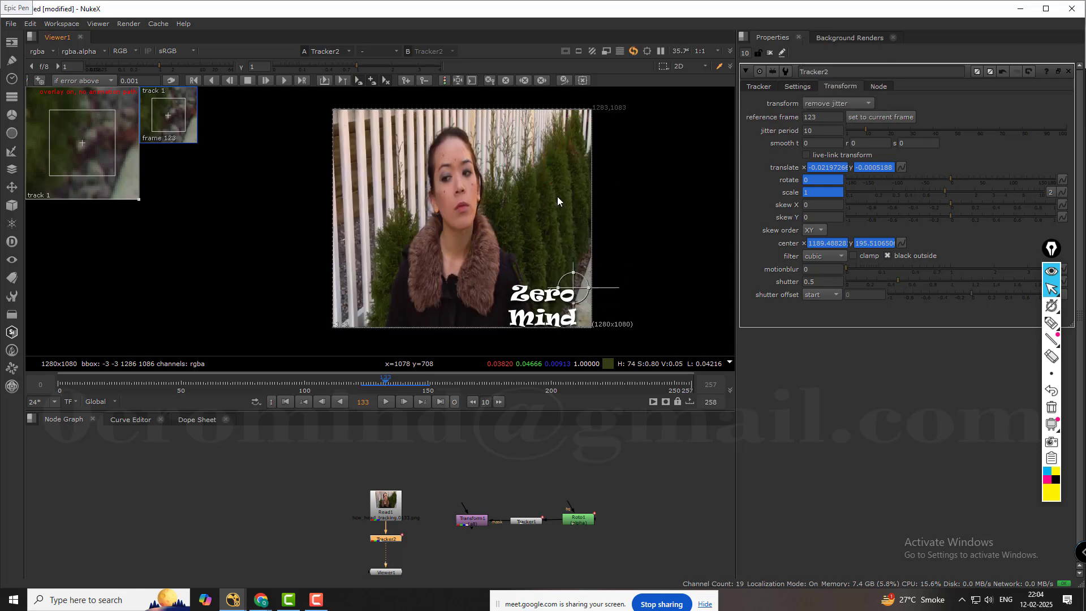
pyautogui.scroll(-5, 575, 231)
pyautogui.scroll(-2, 575, 231)
# Take Tracker2 out of the node stream and insert Tracker1 between Read1 and Viewer1 in its place.
pyautogui.scroll(2, 479, 519)
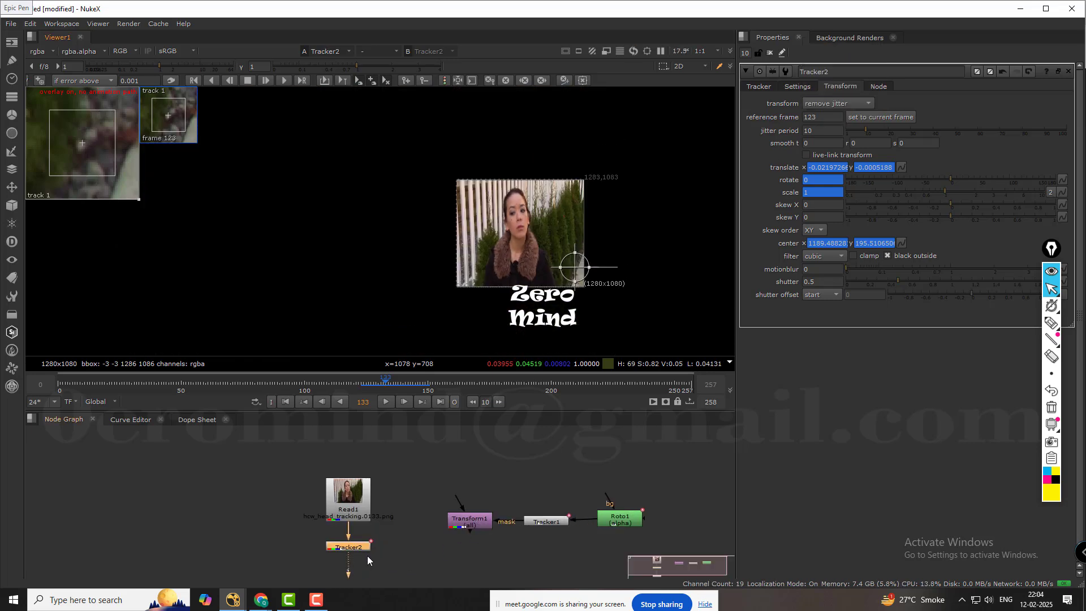
pyautogui.moveTo(375, 547); pyautogui.dragTo(610, 573)
pyautogui.click(553, 521)
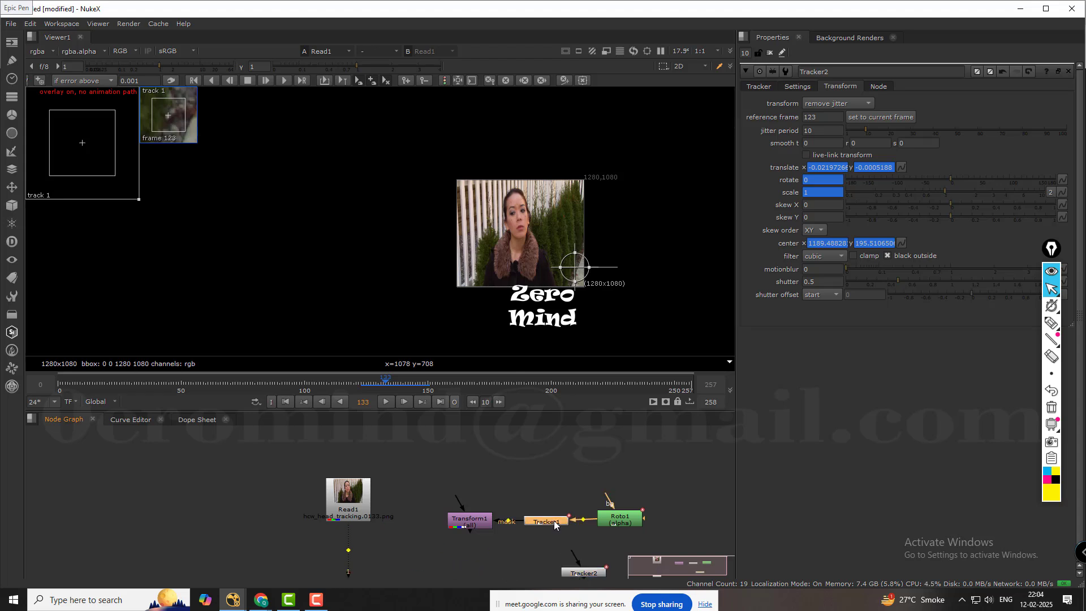
pyautogui.click(361, 540)
pyautogui.click(539, 523)
pyautogui.moveTo(540, 520); pyautogui.dragTo(342, 550)
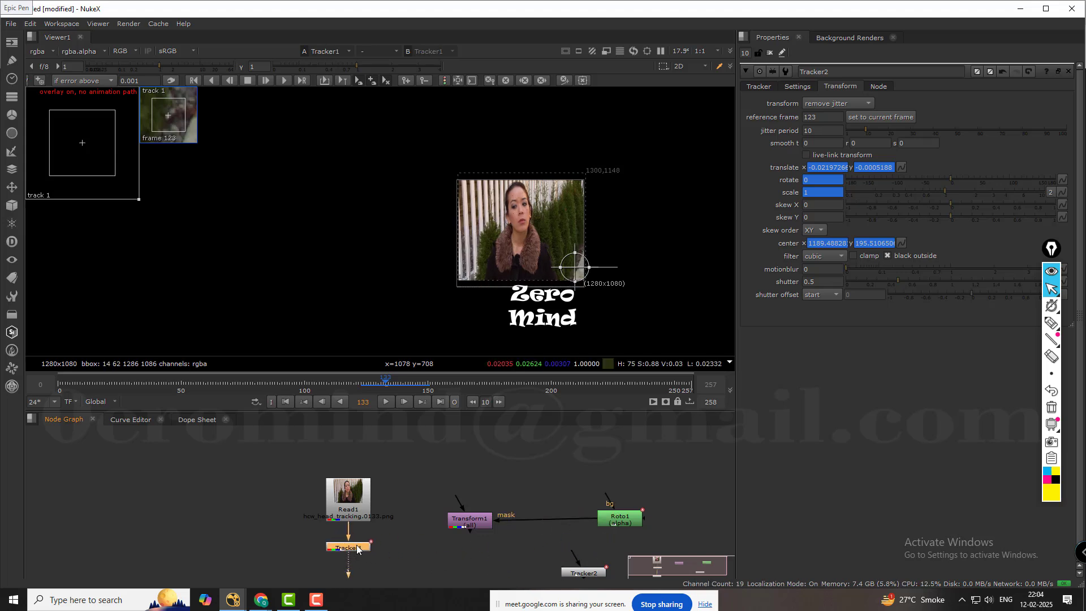
# Open Tracker1's properties and check its match-moved footage at frame 28.
pyautogui.scroll(2, 588, 244)
pyautogui.doubleClick(363, 547)
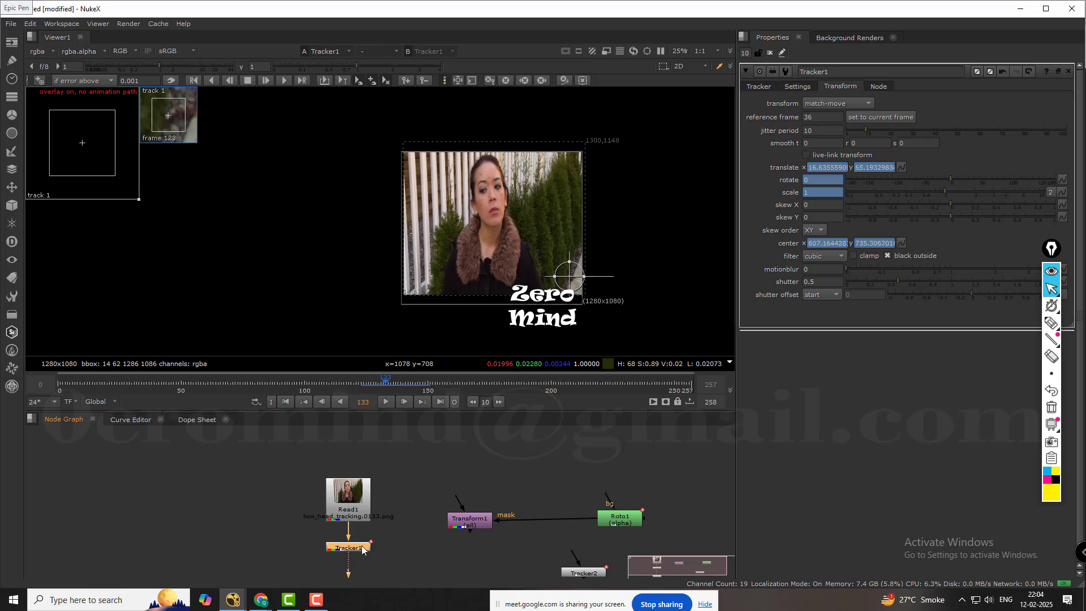
pyautogui.moveTo(503, 216); pyautogui.dragTo(453, 242, button='middle')
pyautogui.scroll(2, 453, 242)
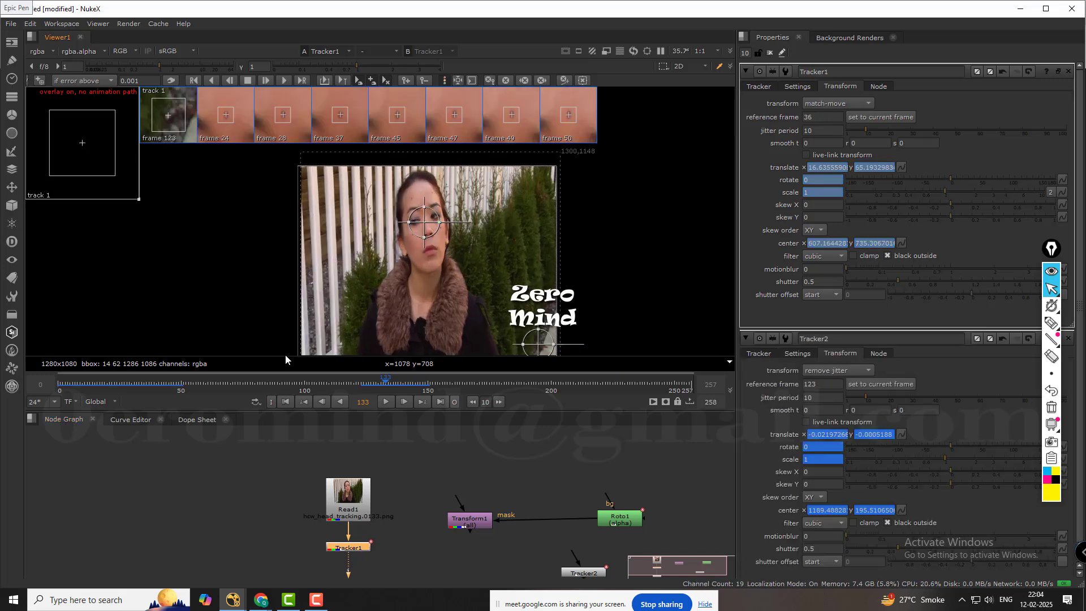
pyautogui.click(127, 383)
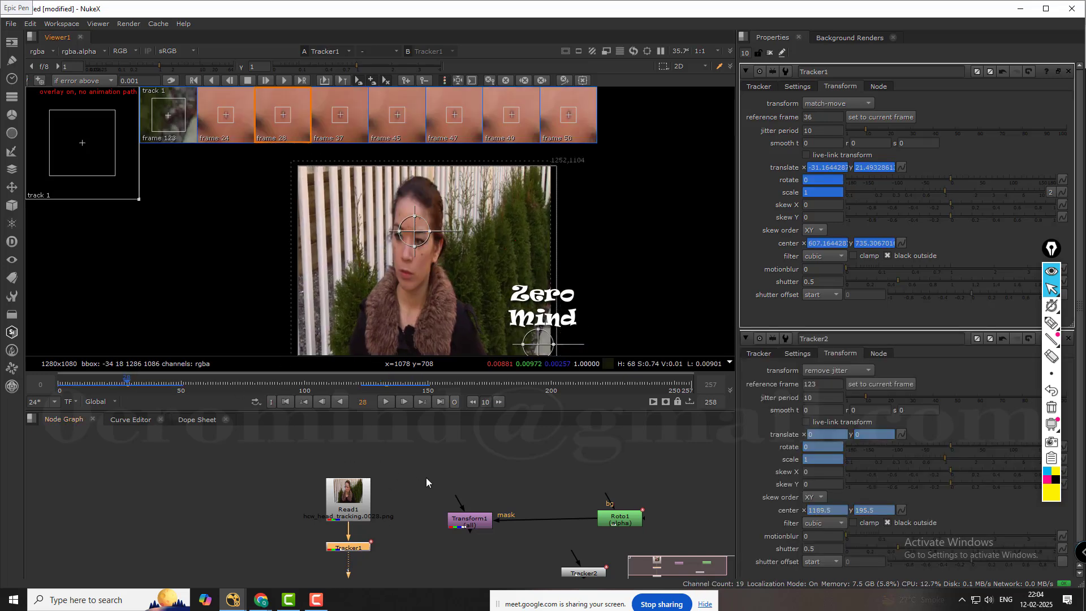
# Close all open node properties and reopen only Tracker1's, showing its track list and the tracked point on the face.
pyautogui.moveTo(401, 510); pyautogui.dragTo(405, 484, button='middle')
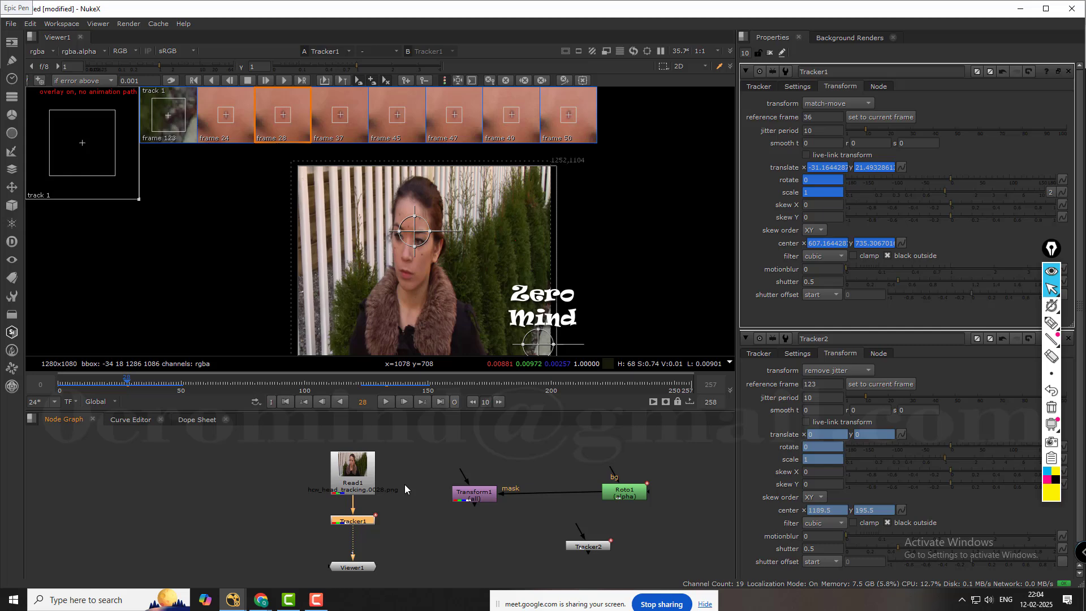
pyautogui.click(770, 53)
pyautogui.scroll(1, 250, 326)
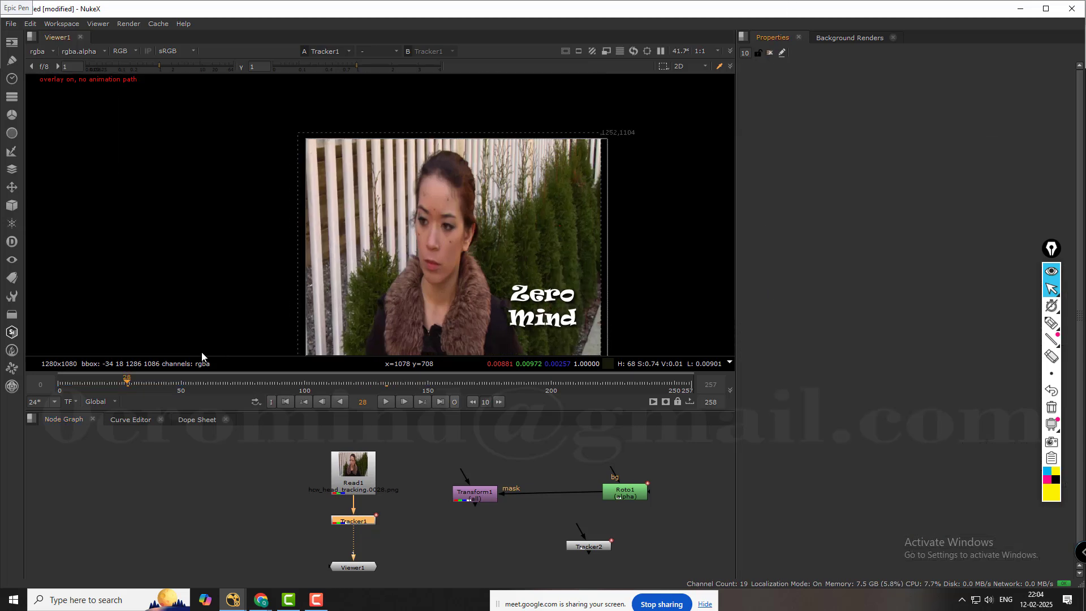
pyautogui.doubleClick(355, 520)
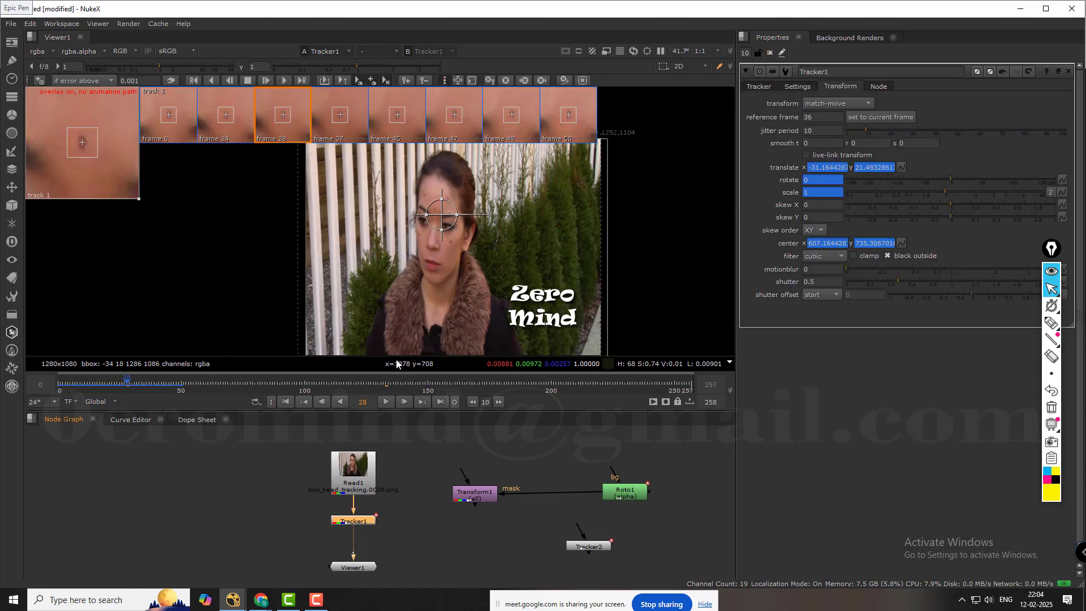
pyautogui.click(759, 86)
pyautogui.scroll(3, 475, 290)
pyautogui.scroll(3, 463, 212)
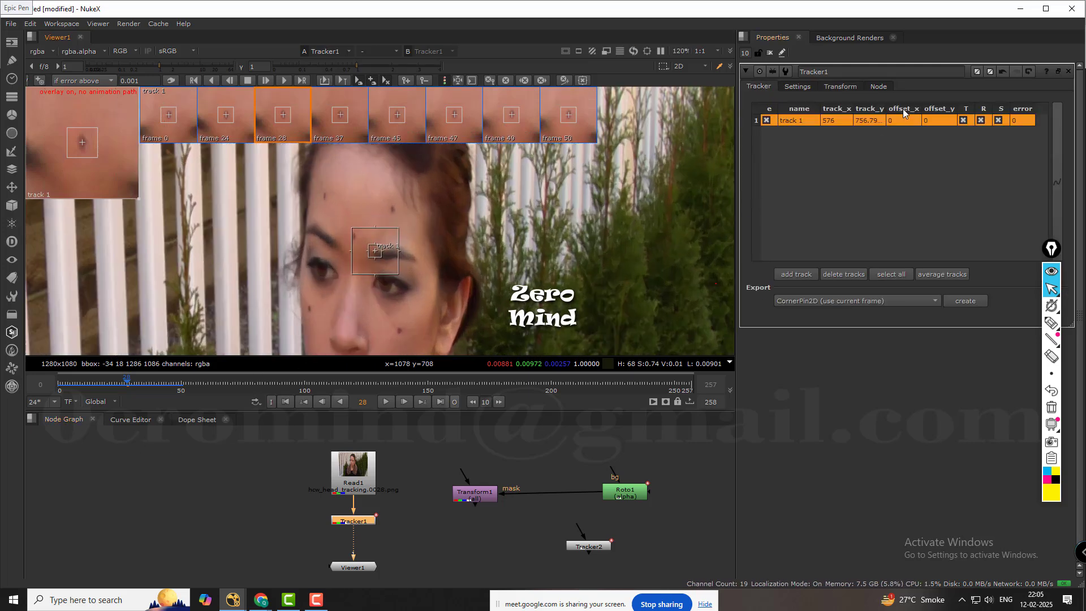
# Go to the first frame and make it the reference frame of Tracker1's transform.
pyautogui.click(285, 402)
pyautogui.click(839, 87)
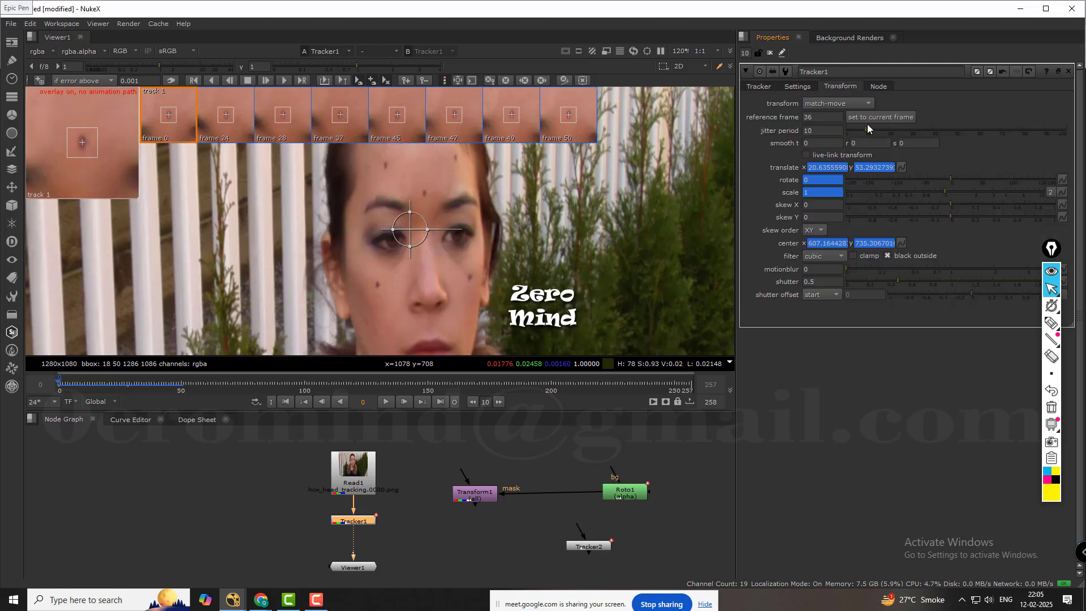
pyautogui.click(864, 117)
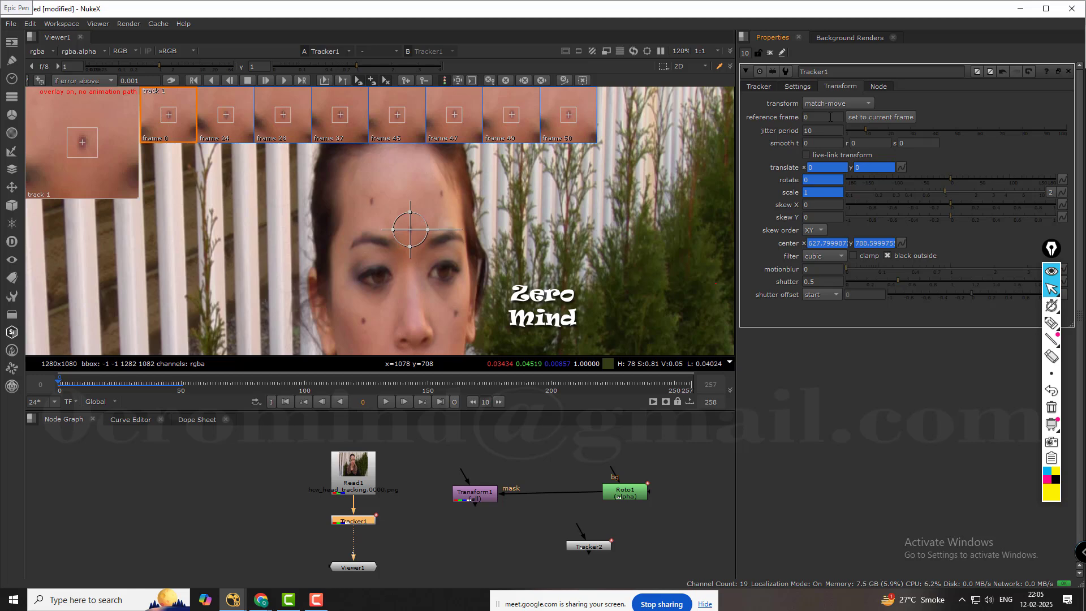
pyautogui.scroll(1, 412, 225)
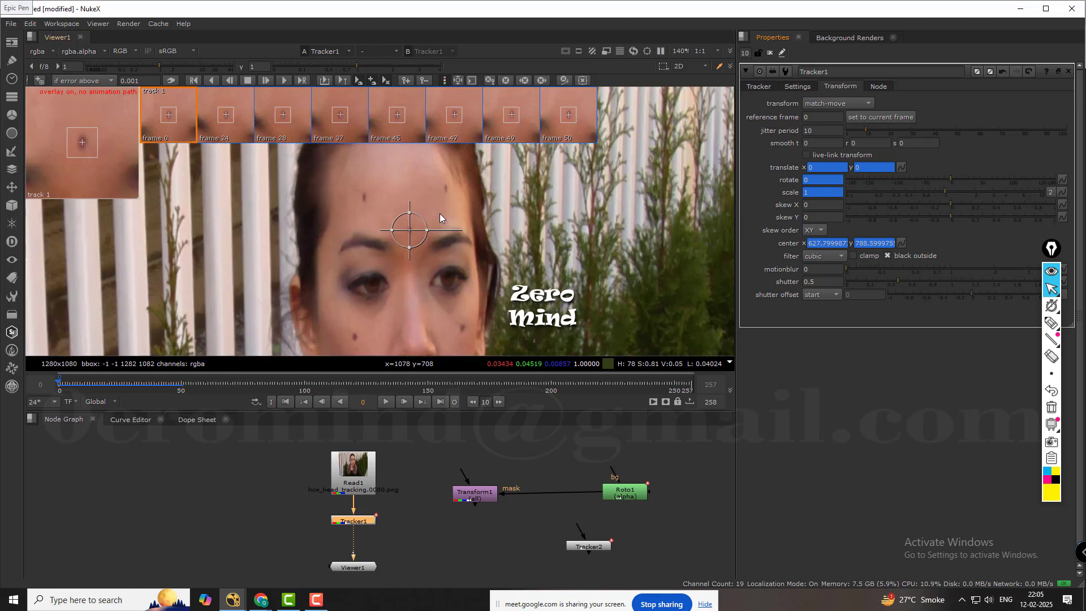
pyautogui.scroll(-1, 570, 194)
# Set Tracker1's transform mode to stabilize and play the footage from frame 0 to check the head.
pyautogui.click(864, 103)
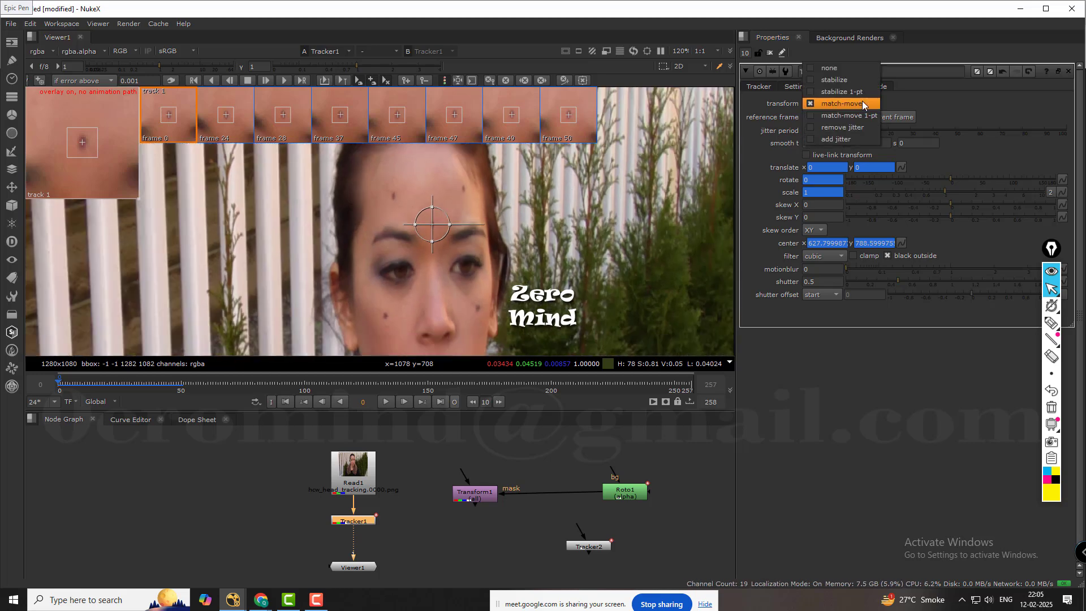
pyautogui.click(842, 80)
pyautogui.scroll(-9, 592, 185)
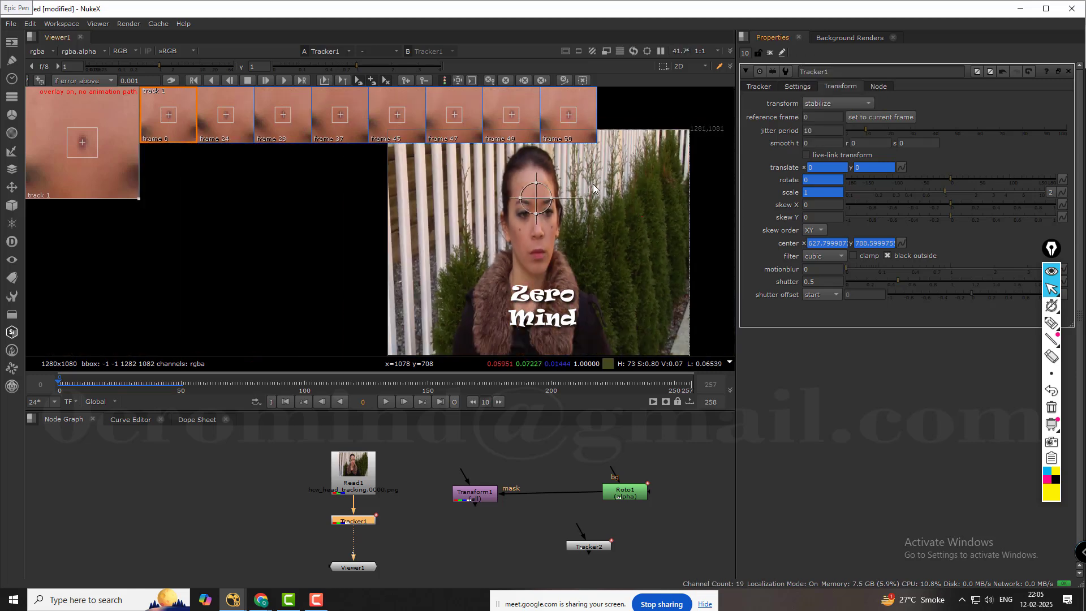
pyautogui.moveTo(625, 197); pyautogui.dragTo(535, 194, button='middle')
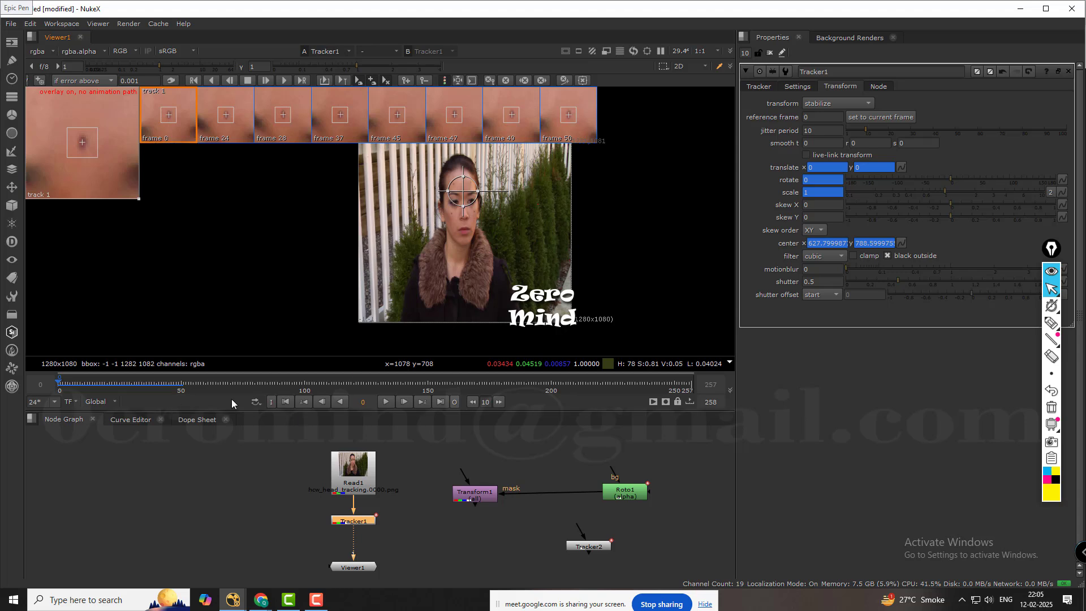
pyautogui.click(388, 401)
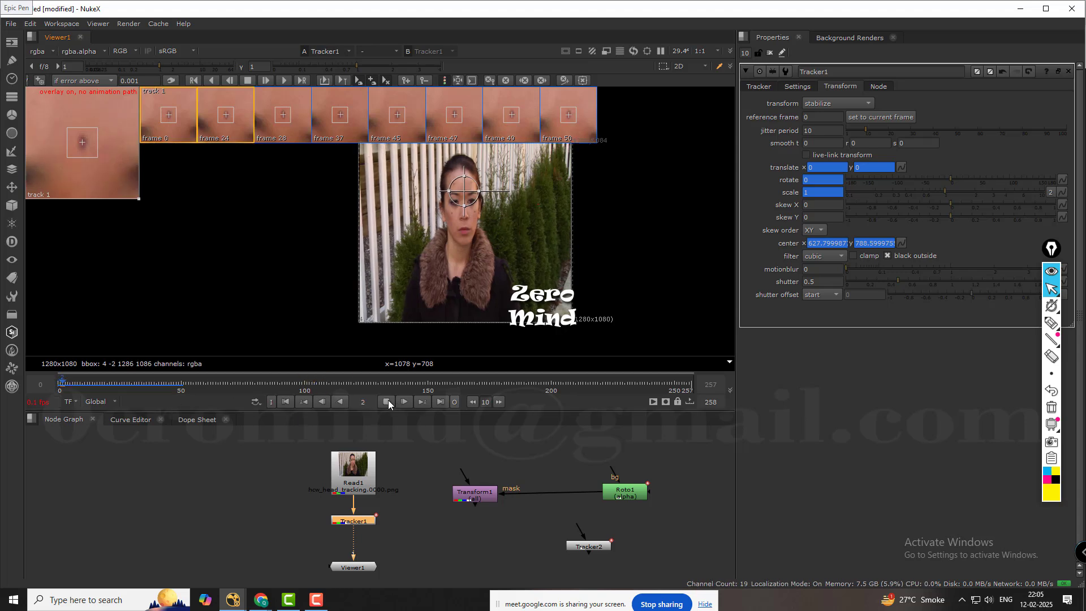
pyautogui.click(388, 401)
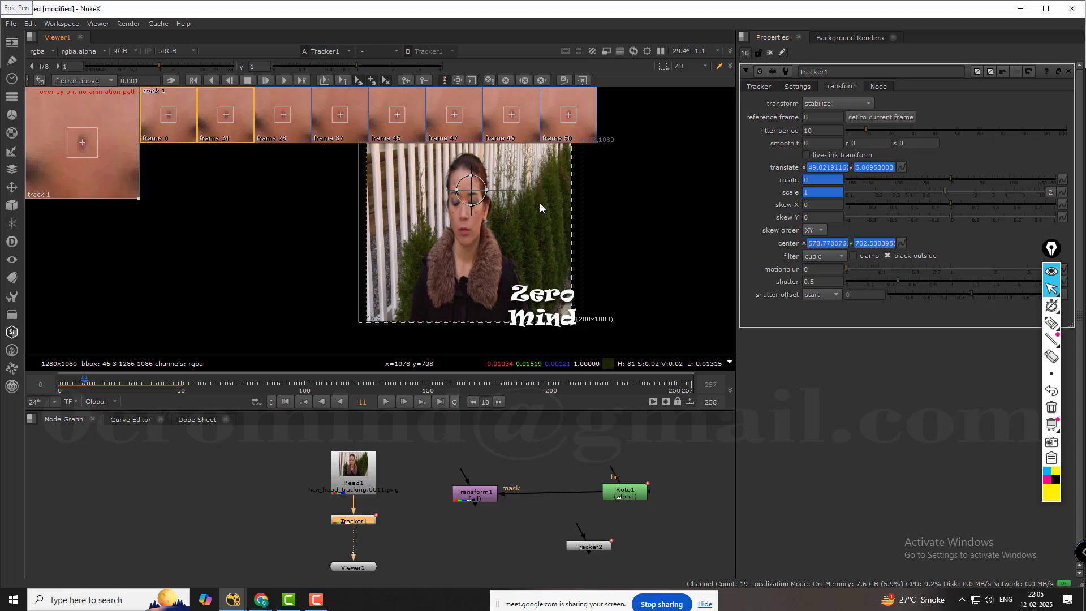
pyautogui.moveTo(540, 203)
pyautogui.mouseDown(button='middle')
pyautogui.moveTo(554, 224)
pyautogui.moveTo(540, 210)
pyautogui.mouseUp(button='middle')
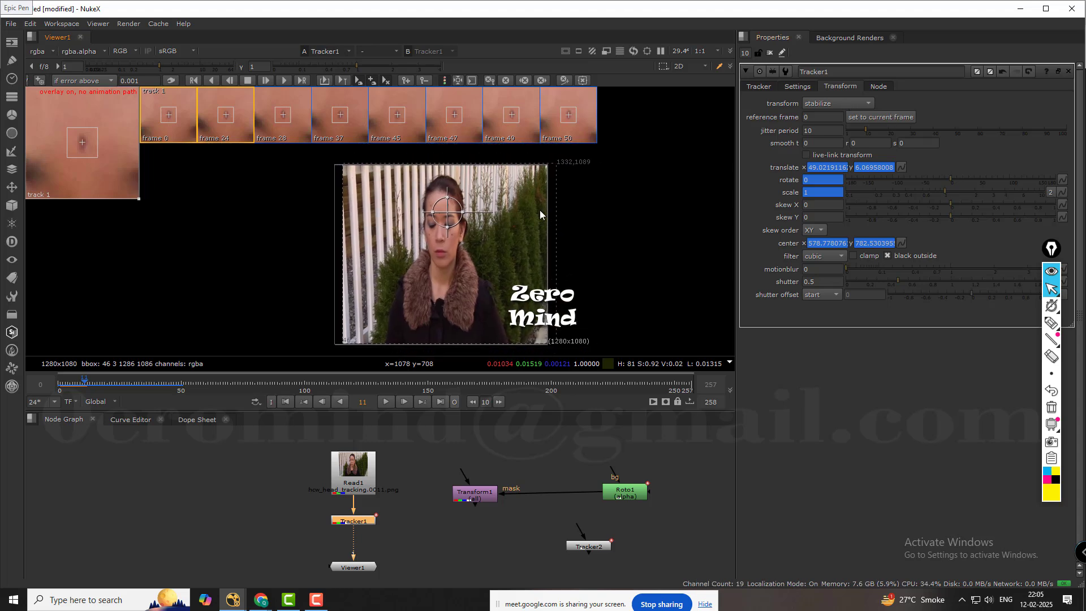
# Switch Tracker1's transform mode to remove jitter and play the footage onward from frame 11.
pyautogui.click(826, 104)
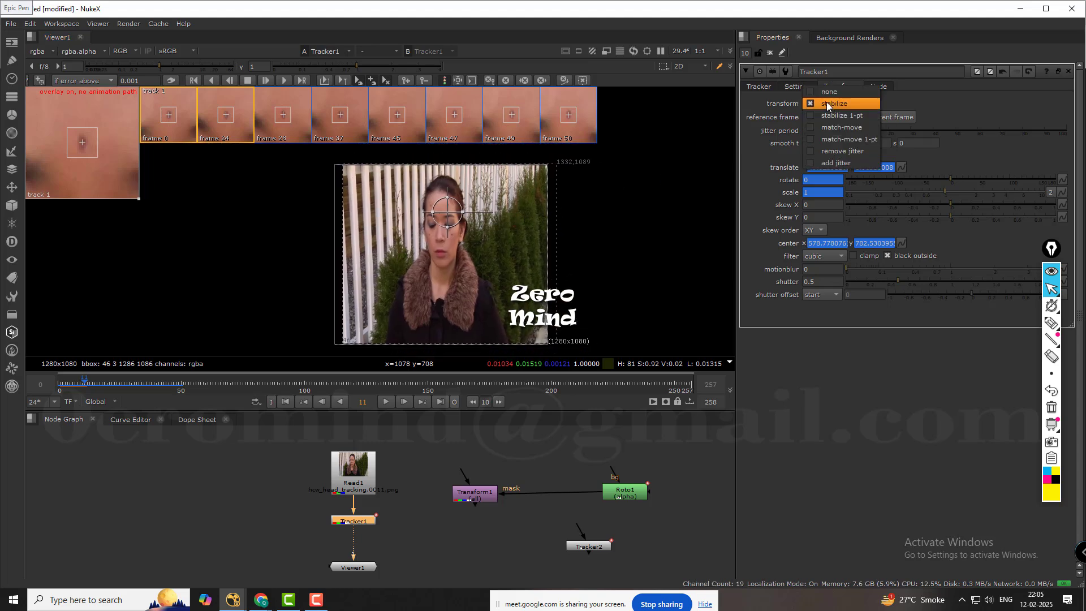
pyautogui.click(840, 151)
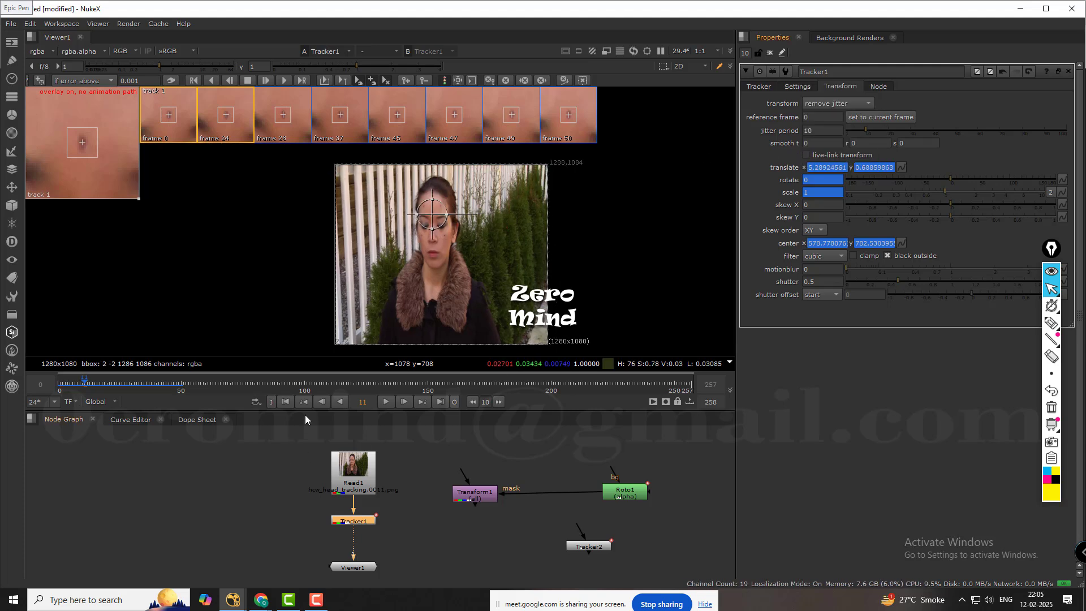
pyautogui.click(386, 402)
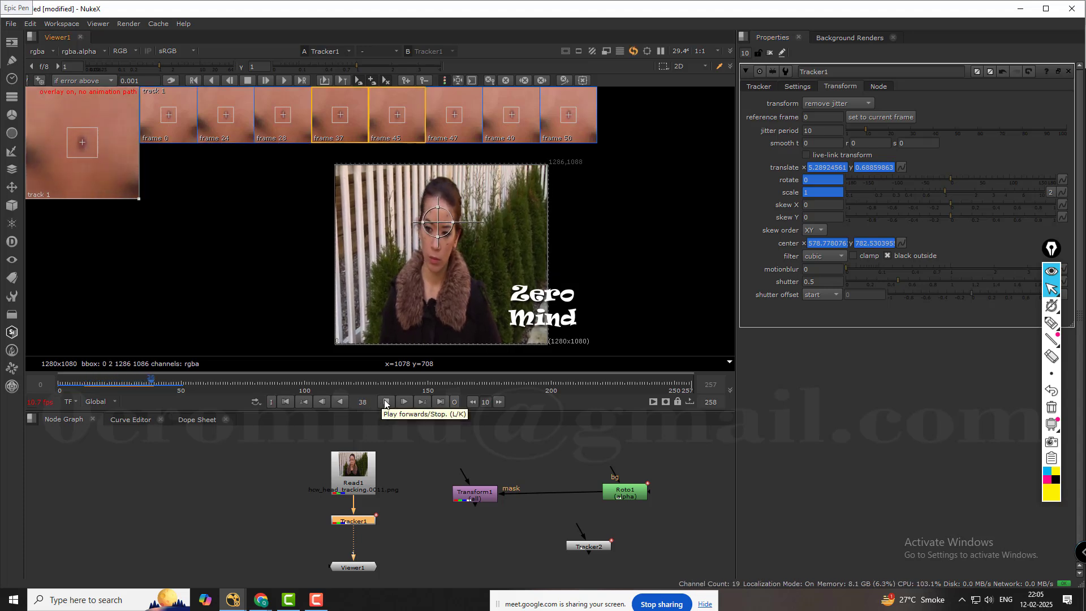
pyautogui.click(385, 402)
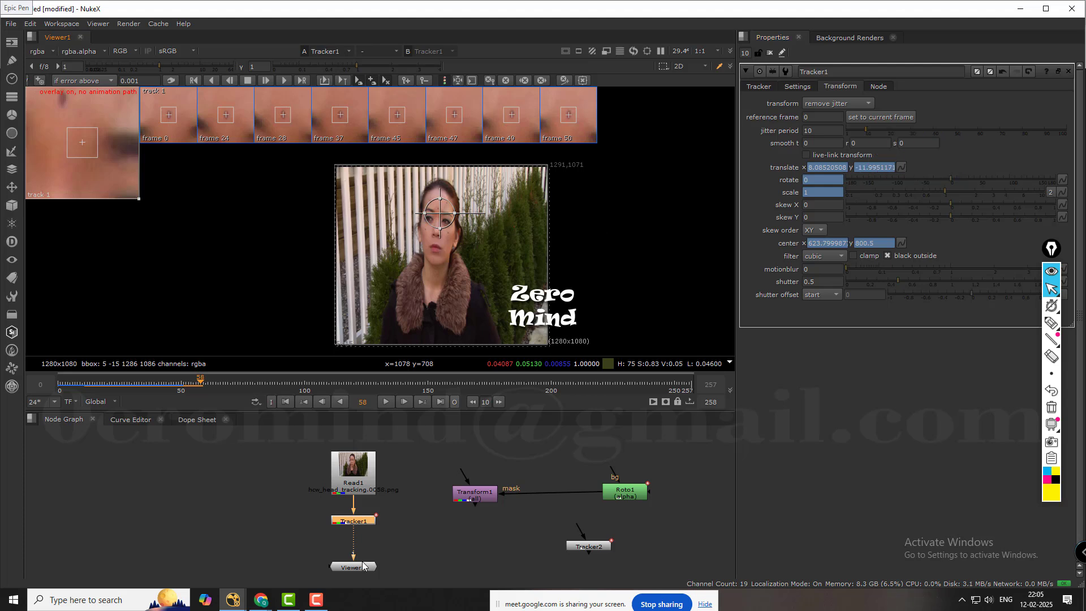
# Detach Tracker1 from between Read1 and Viewer1 and park it above Roto1.
pyautogui.click(276, 488)
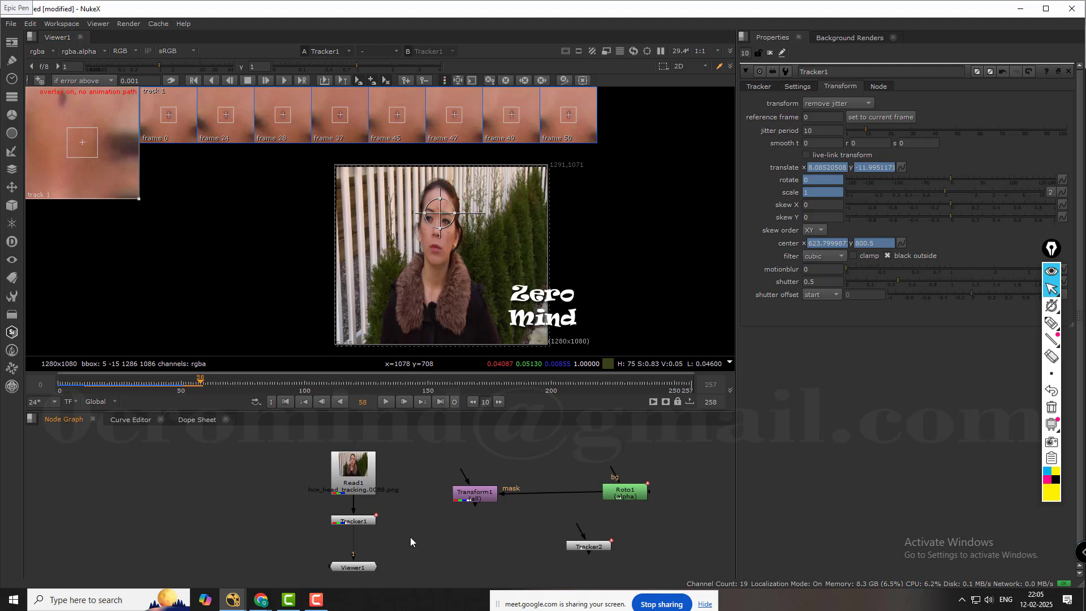
pyautogui.moveTo(410, 537); pyautogui.dragTo(407, 517, button='middle')
pyautogui.click(364, 500)
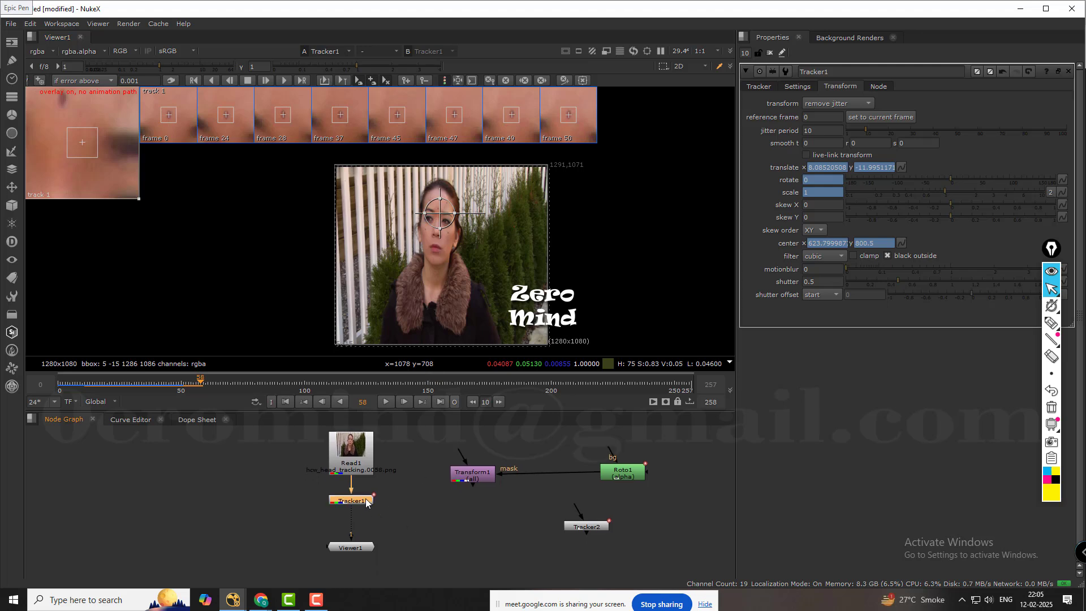
pyautogui.moveTo(366, 503); pyautogui.dragTo(398, 508)
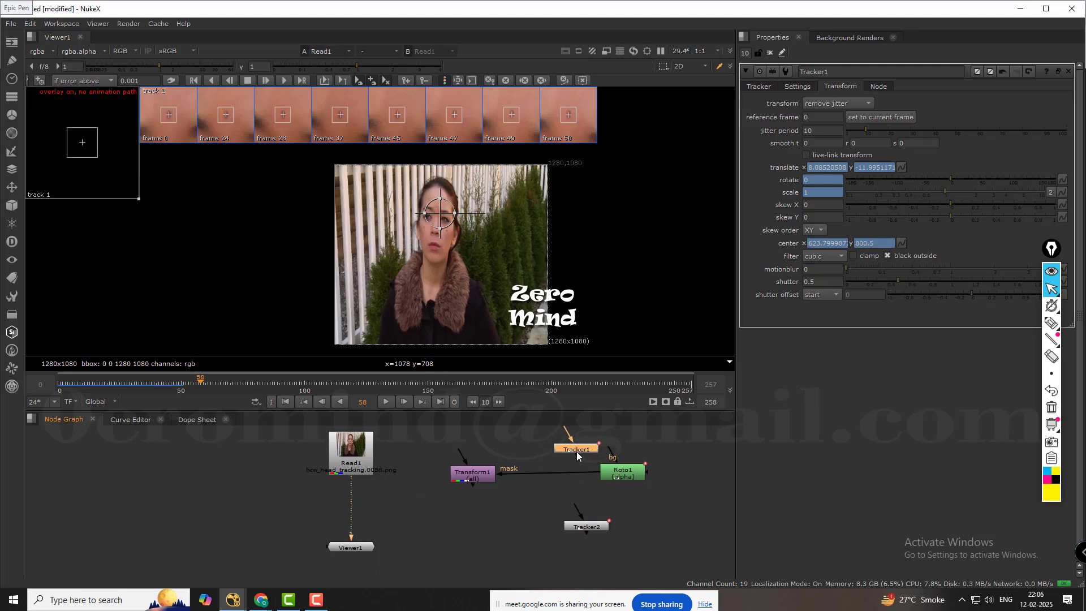
pyautogui.click(444, 522)
pyautogui.moveTo(443, 521); pyautogui.dragTo(511, 518, button='middle')
pyautogui.scroll(2, 469, 498)
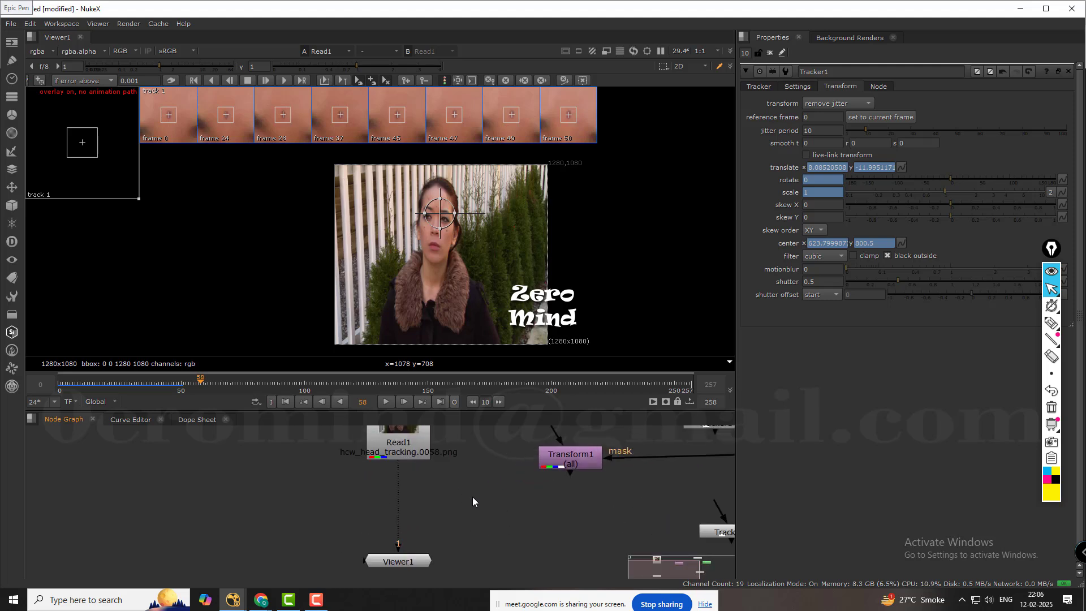
# Add a new Tracker node and insert it between Read1 and Viewer1.
pyautogui.press('Tab')
pyautogui.write('TRA')
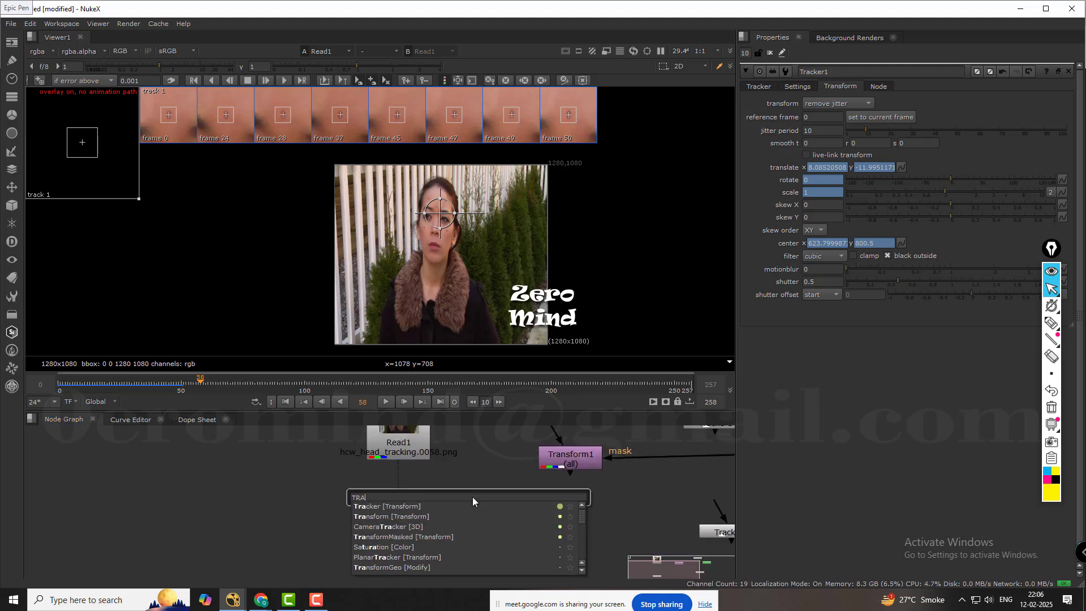
pyautogui.write('KER')
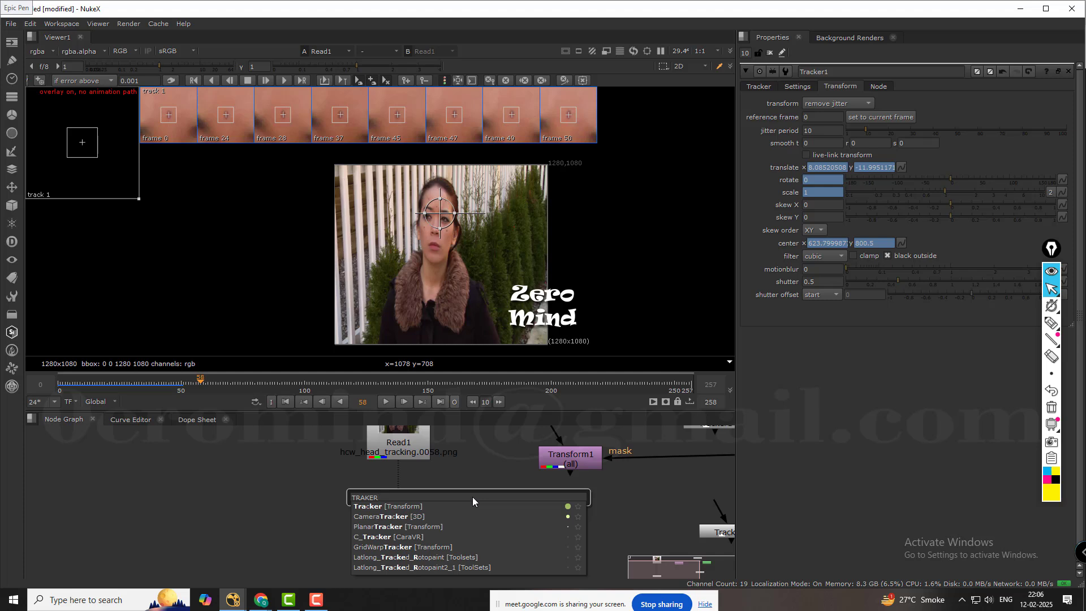
pyautogui.click(375, 506)
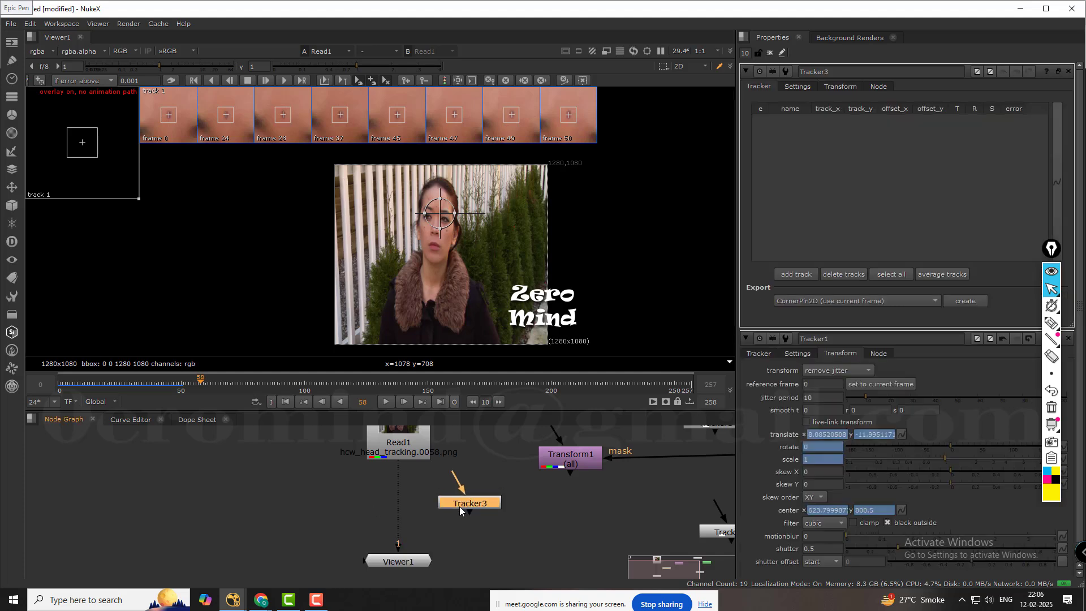
pyautogui.moveTo(459, 507); pyautogui.dragTo(401, 502)
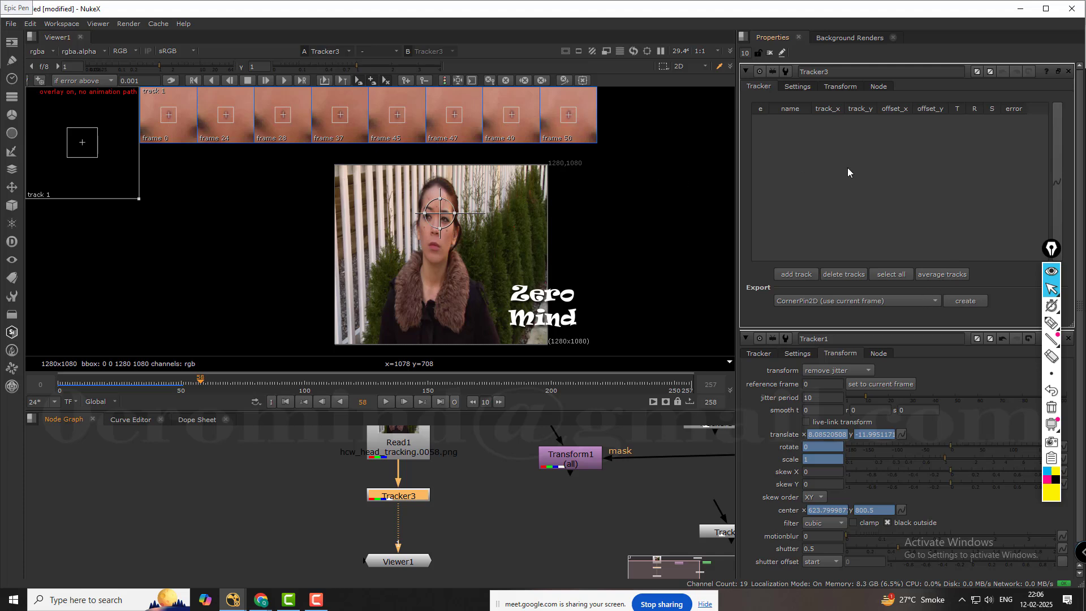
# Go to frame 0 and add a track in Tracker3 centred on the dark mark between the eyebrows.
pyautogui.click(286, 401)
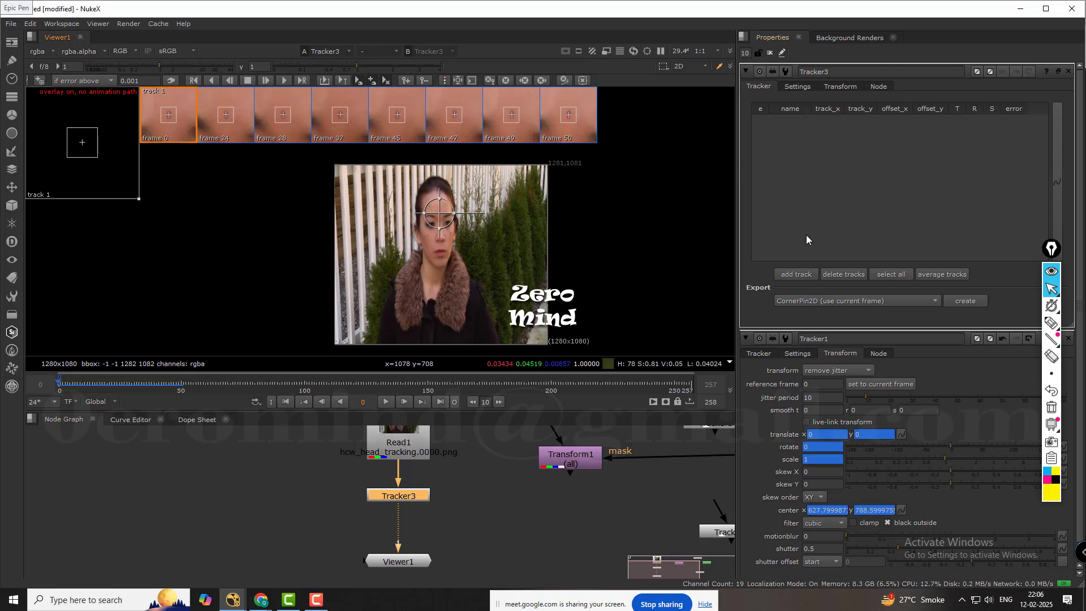
pyautogui.scroll(8, 441, 195)
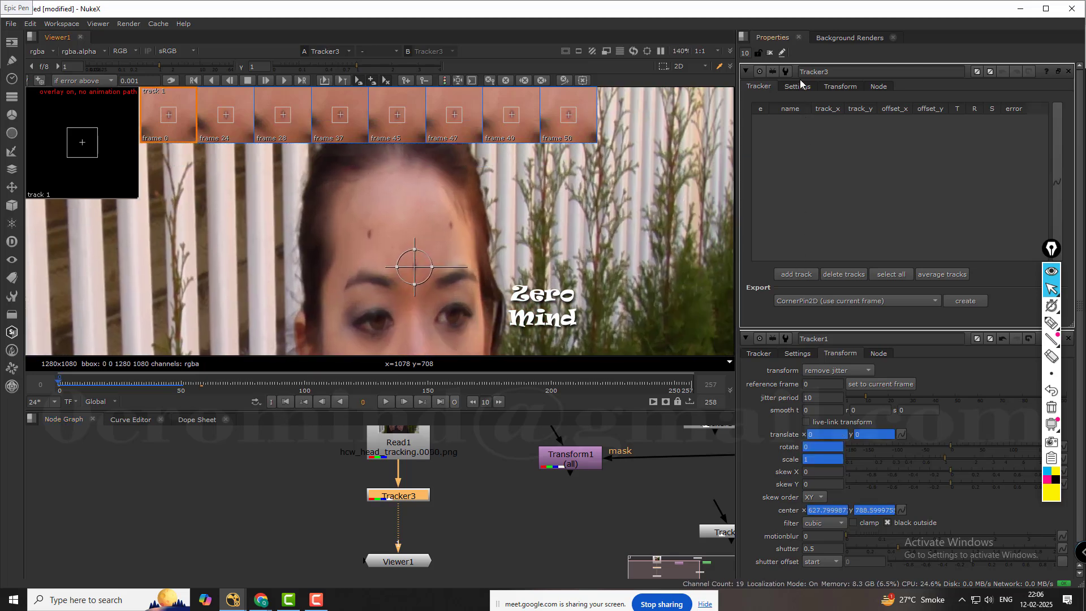
pyautogui.click(769, 52)
pyautogui.scroll(3, 461, 228)
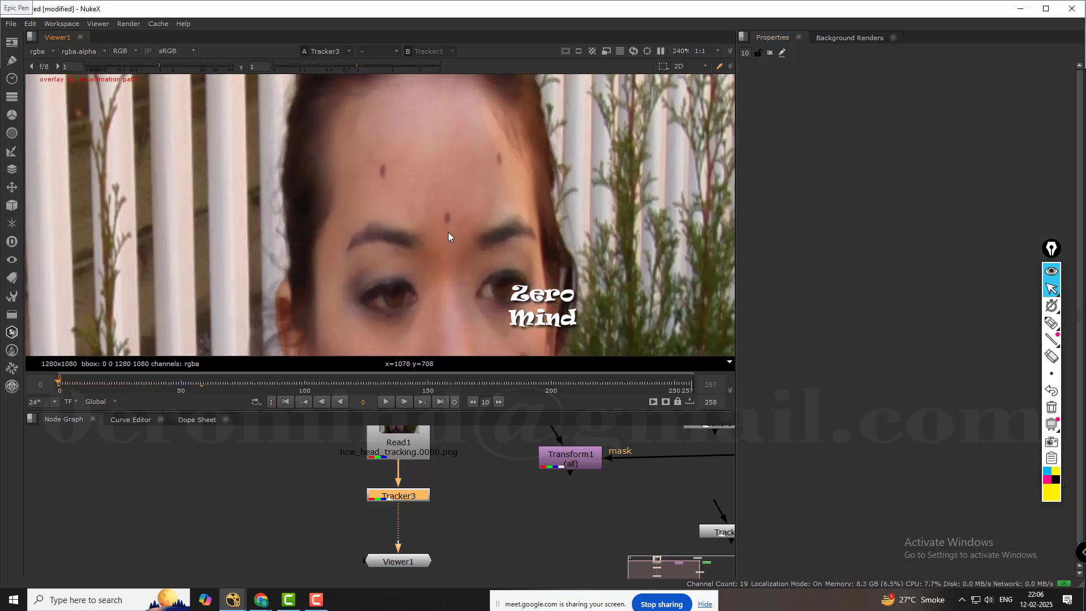
pyautogui.scroll(1, 450, 229)
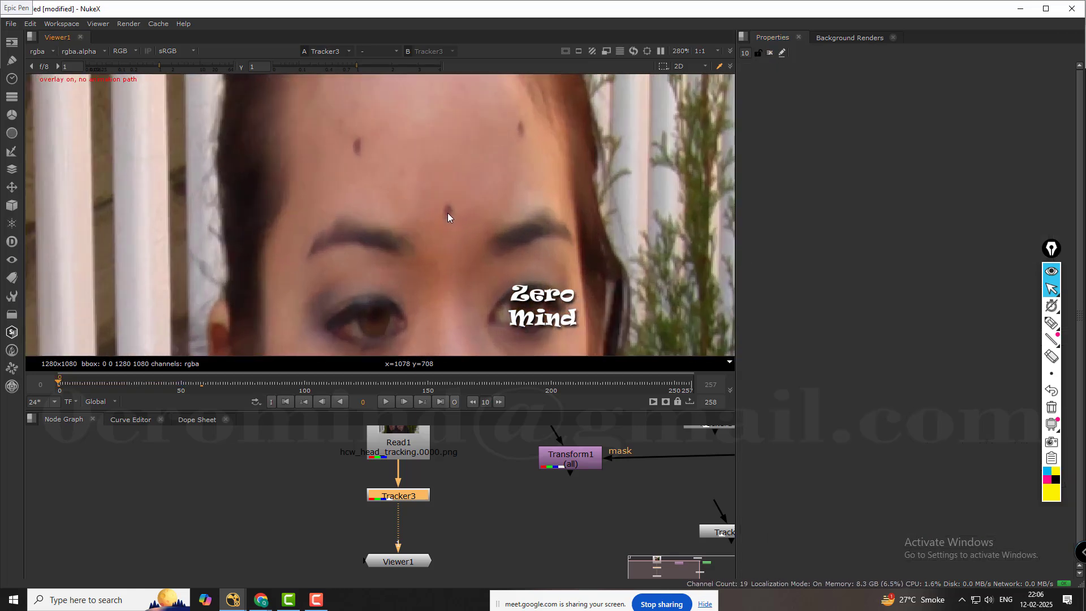
pyautogui.keyDown('ctrl'); pyautogui.click(447, 213); pyautogui.keyUp('ctrl')
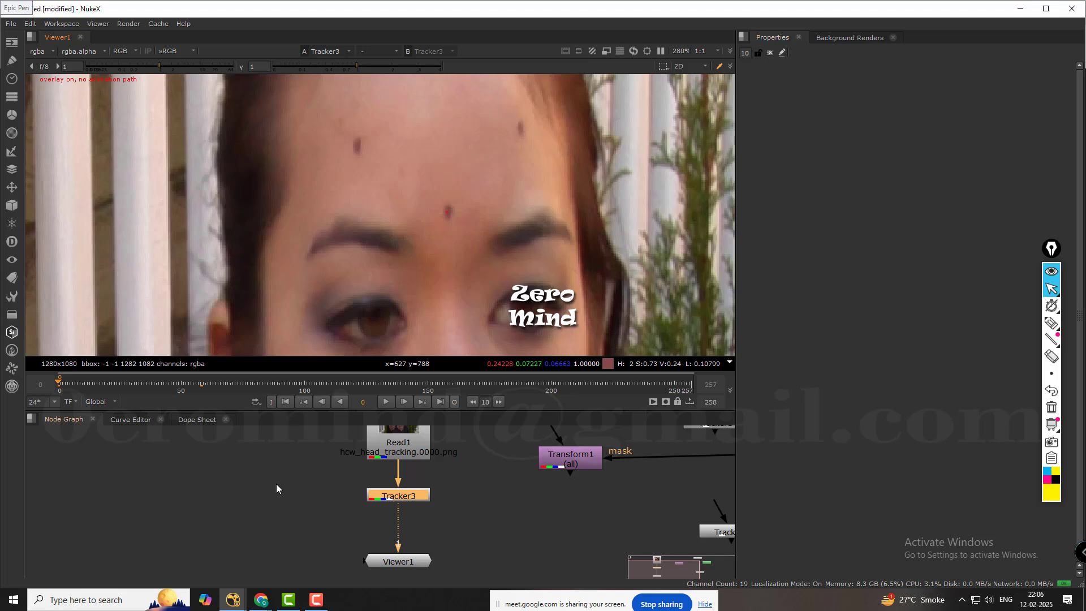
pyautogui.doubleClick(372, 497)
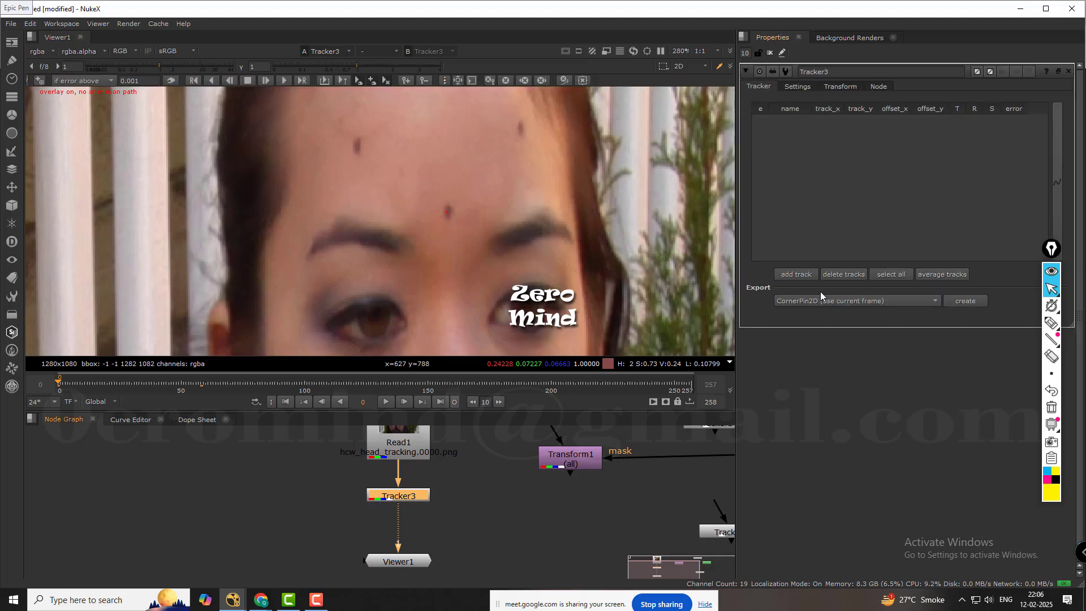
pyautogui.keyDown('ctrl'); pyautogui.keyDown('alt'); pyautogui.click(449, 214); pyautogui.keyUp('alt'); pyautogui.keyUp('ctrl')
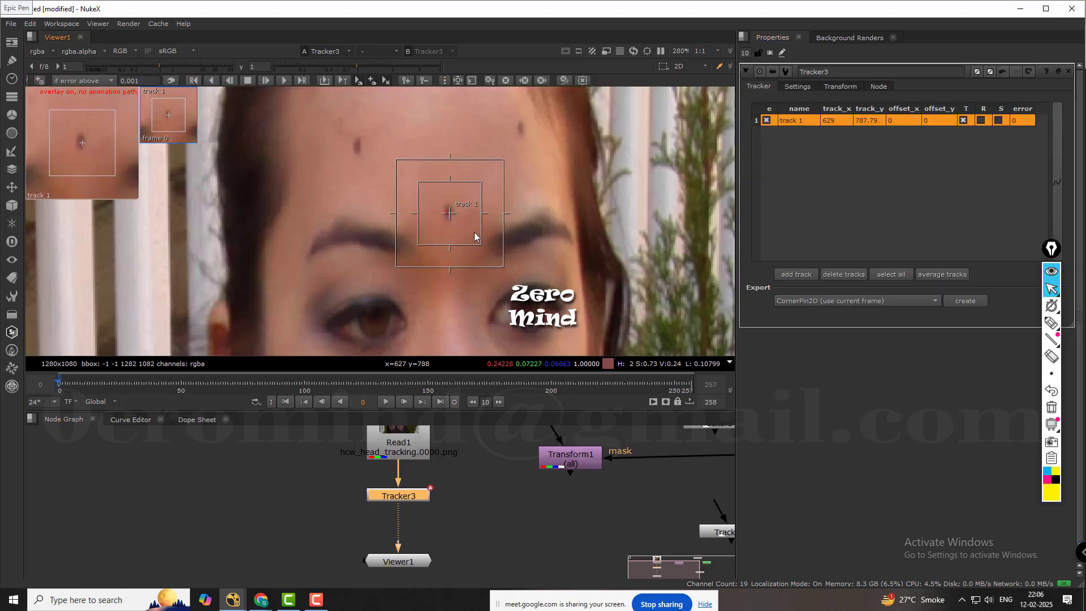
pyautogui.moveTo(449, 214); pyautogui.dragTo(447, 214)
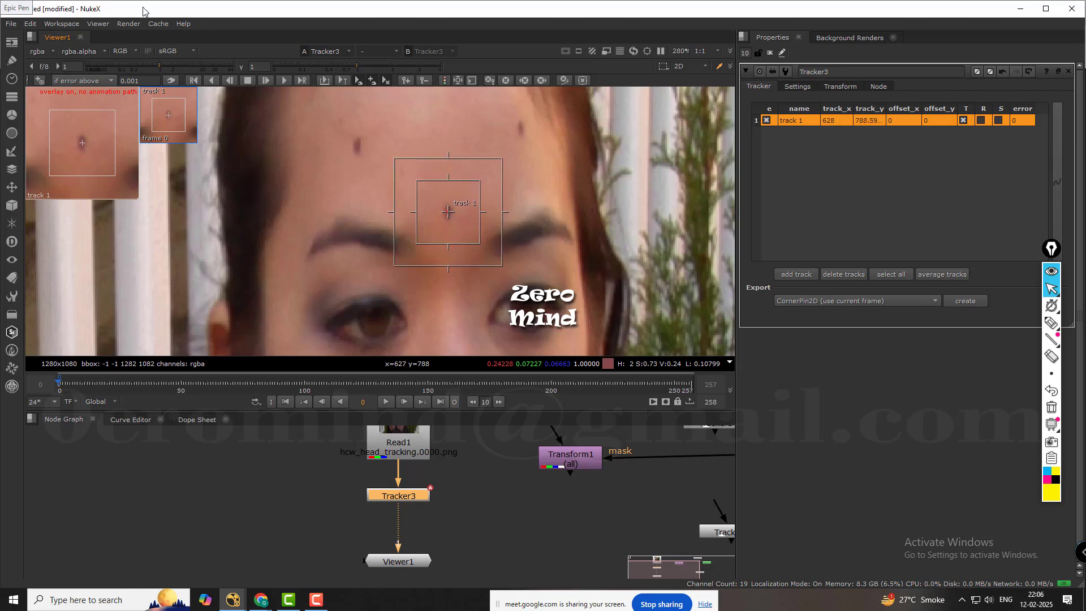
# Track the mark between the eyebrows forward from frame 0 to frame 20.
pyautogui.click(302, 81)
pyautogui.press('Tab')
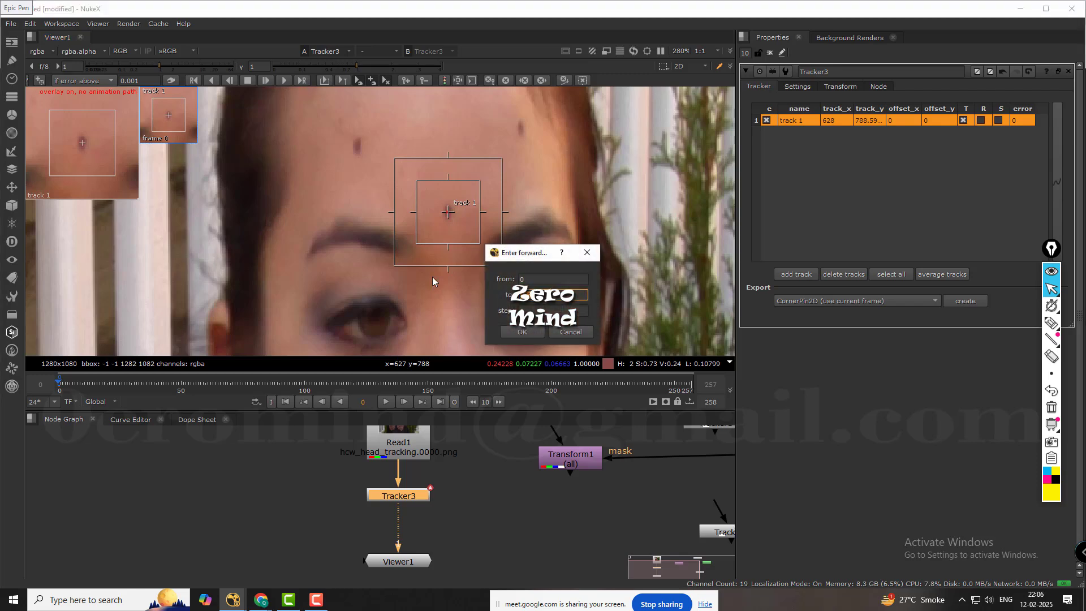
pyautogui.click(533, 331)
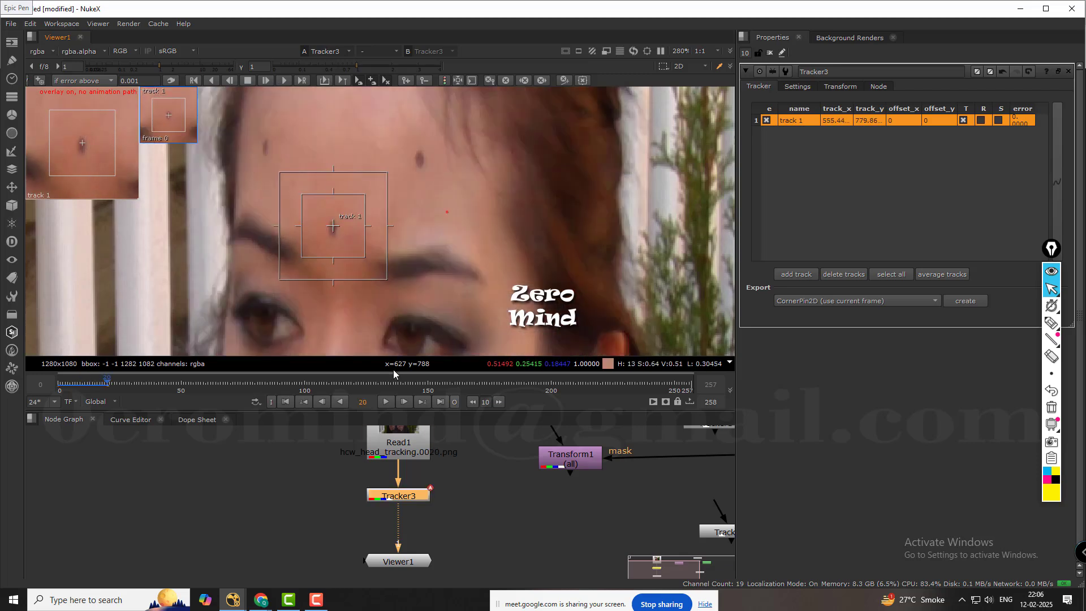
# Return to frame 0 and add a second track on the forehead mark above the viewer-left eyebrow.
pyautogui.click(285, 402)
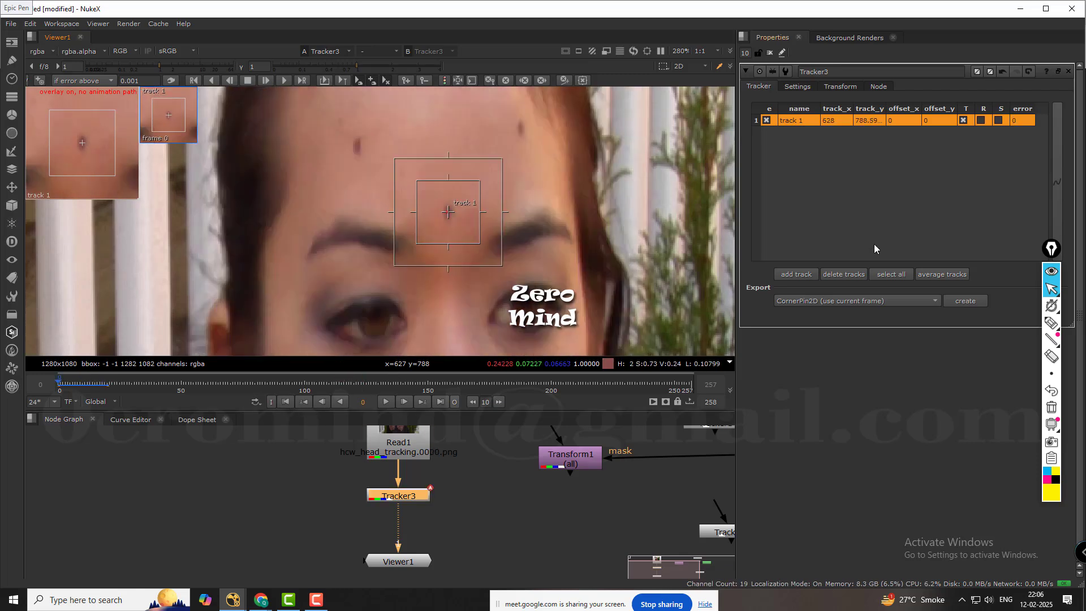
pyautogui.click(806, 275)
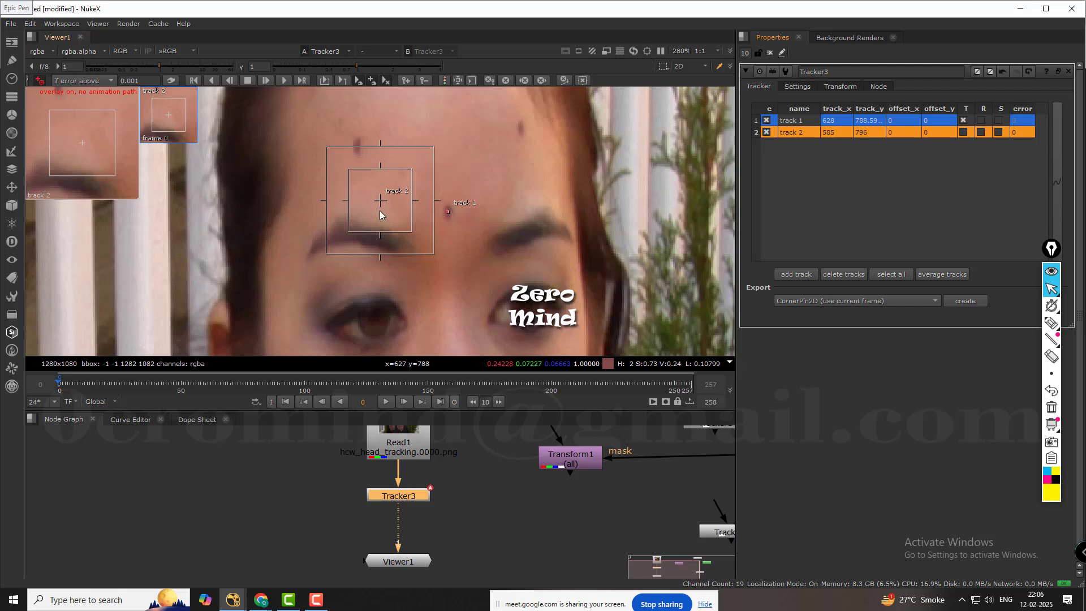
pyautogui.moveTo(380, 215); pyautogui.dragTo(356, 148)
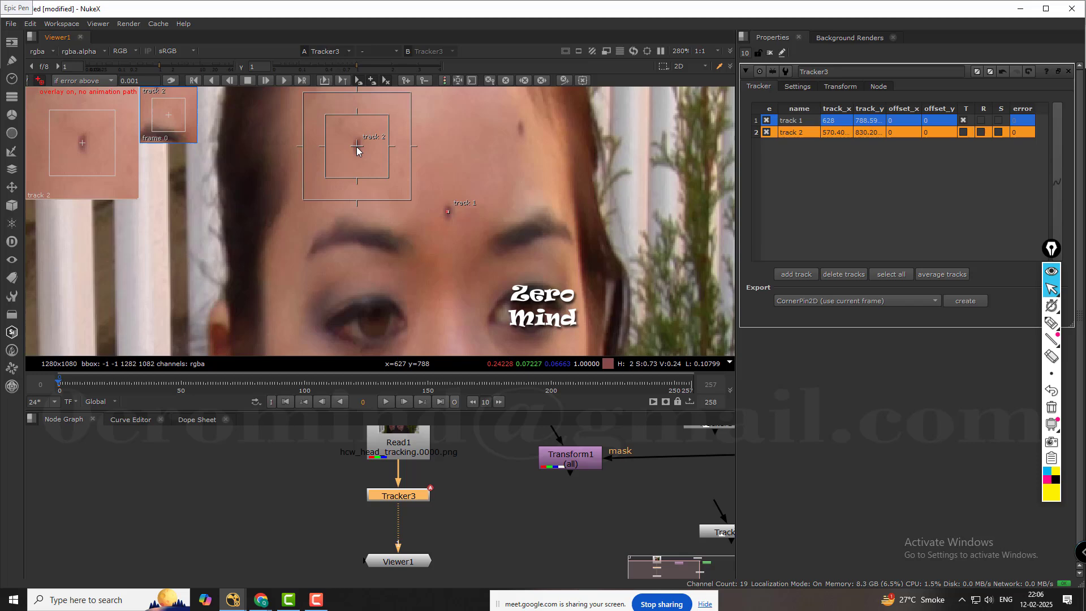
# Track track 2 forward from frame 0 to frame 20, and scrub back to frame 0.
pyautogui.click(299, 80)
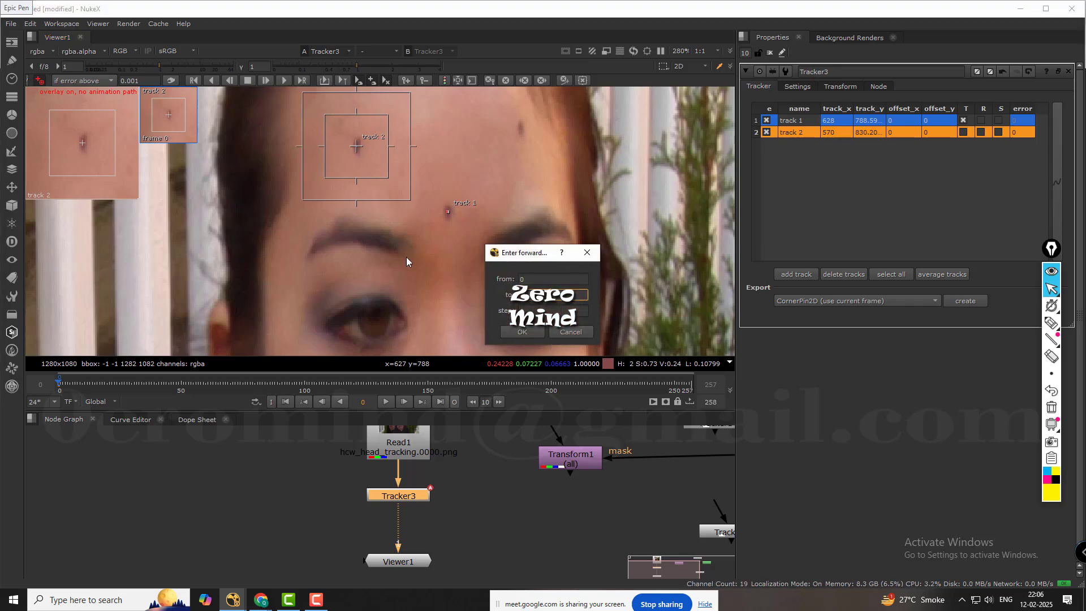
pyautogui.click(521, 332)
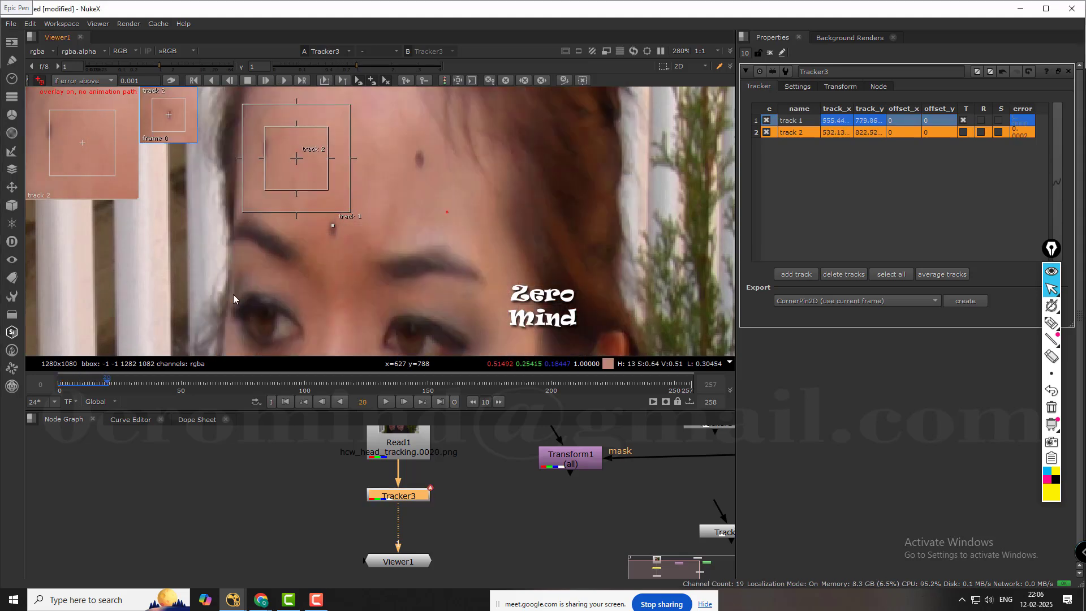
pyautogui.moveTo(113, 385); pyautogui.dragTo(59, 392)
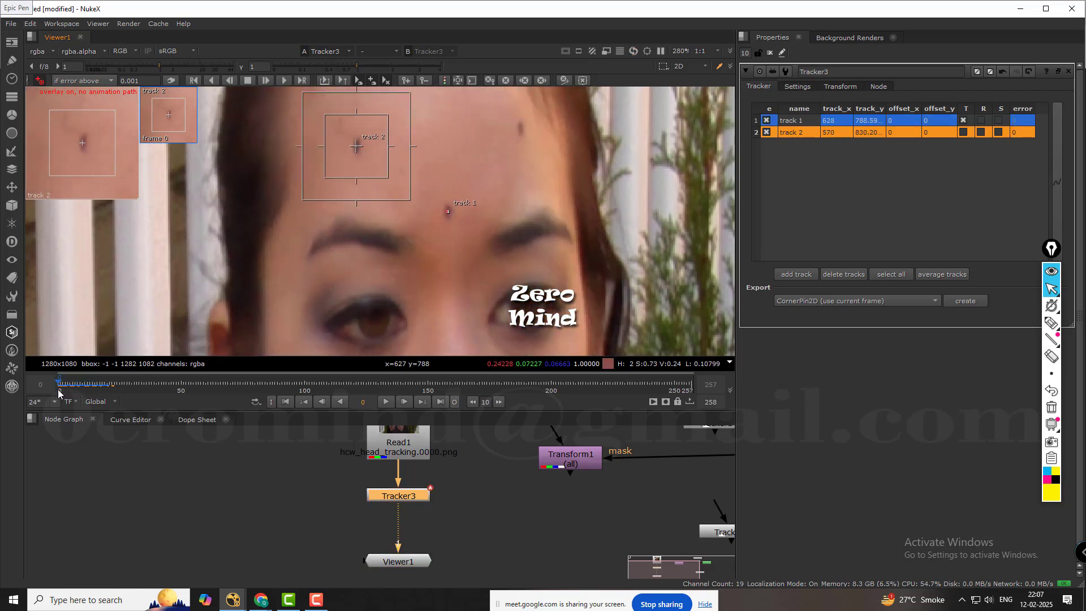
# Turn on adjust for luminance changes in Tracker3 and re-track track 2 forward from frame 0 to frame 20.
pyautogui.click(807, 87)
pyautogui.click(837, 141)
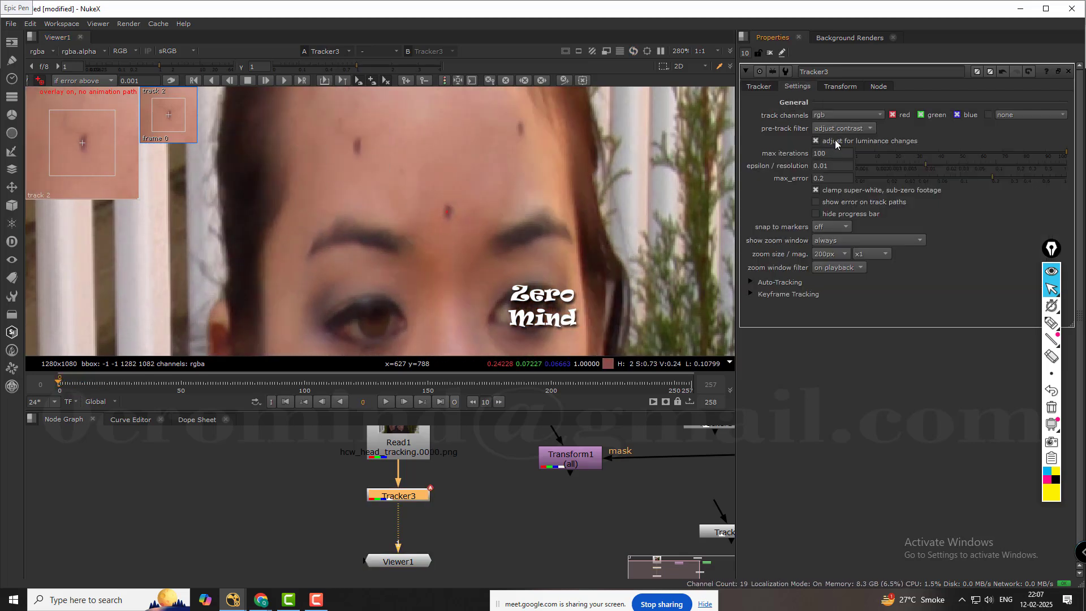
pyautogui.click(759, 87)
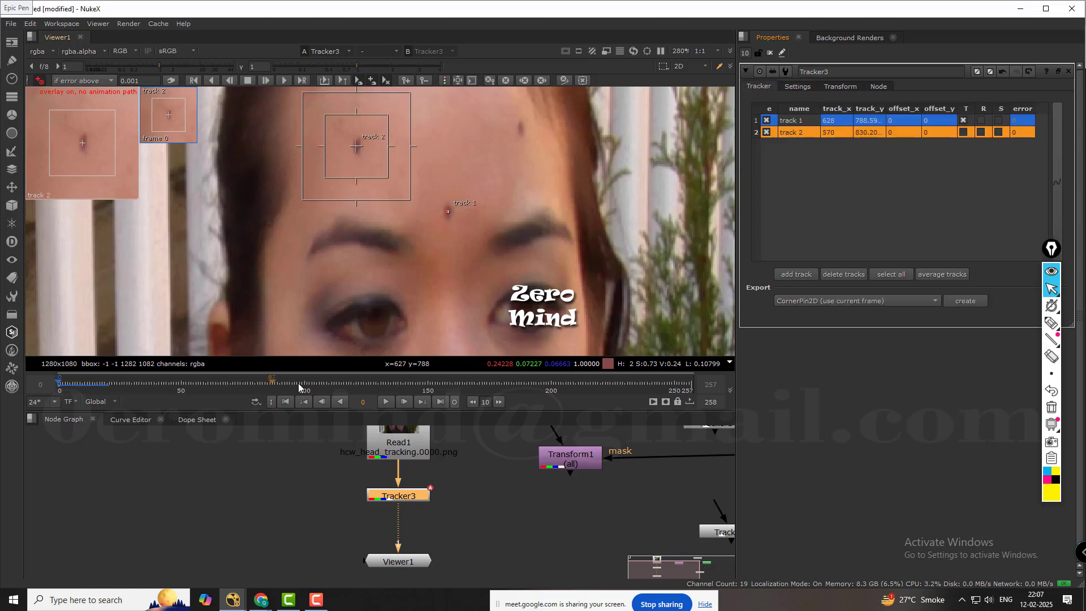
pyautogui.click(231, 488)
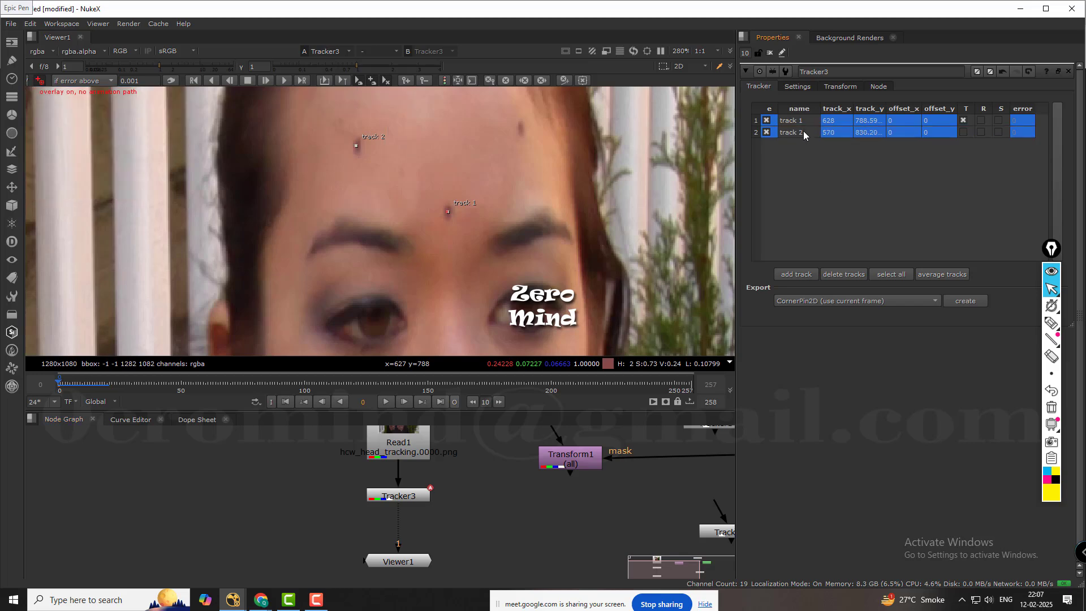
pyautogui.click(301, 80)
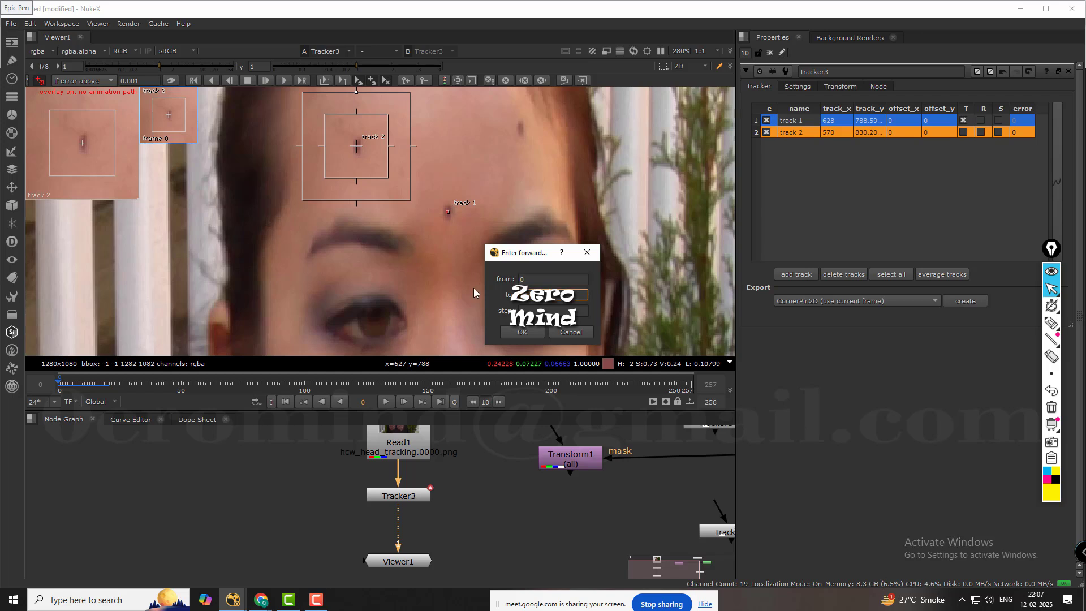
pyautogui.click(516, 329)
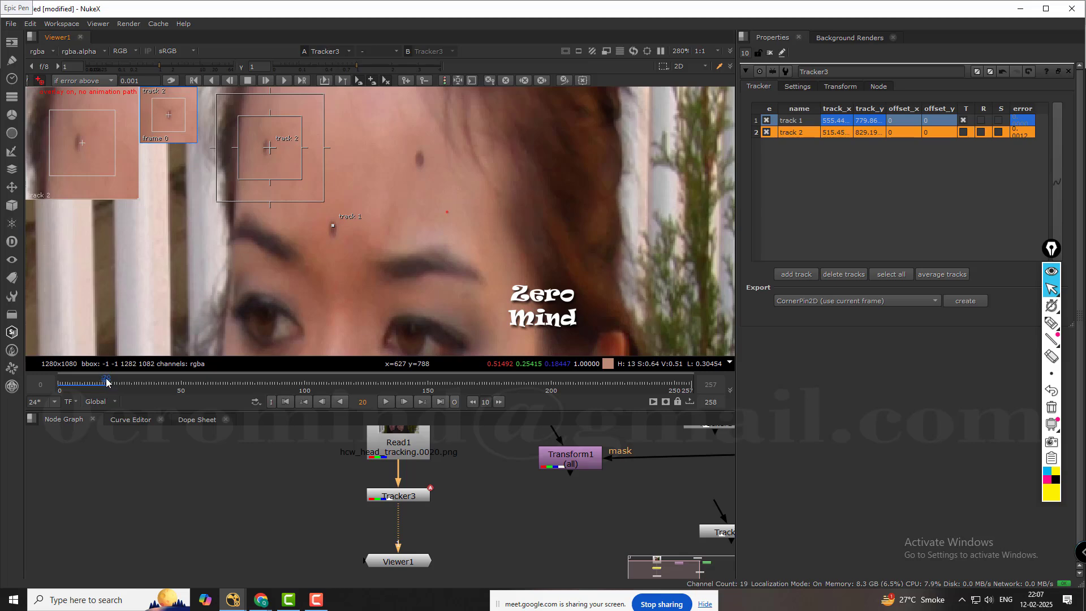
# Scrub back to frame 7 to check track 2, and turn off adjust for luminance changes.
pyautogui.moveTo(107, 385); pyautogui.dragTo(75, 383)
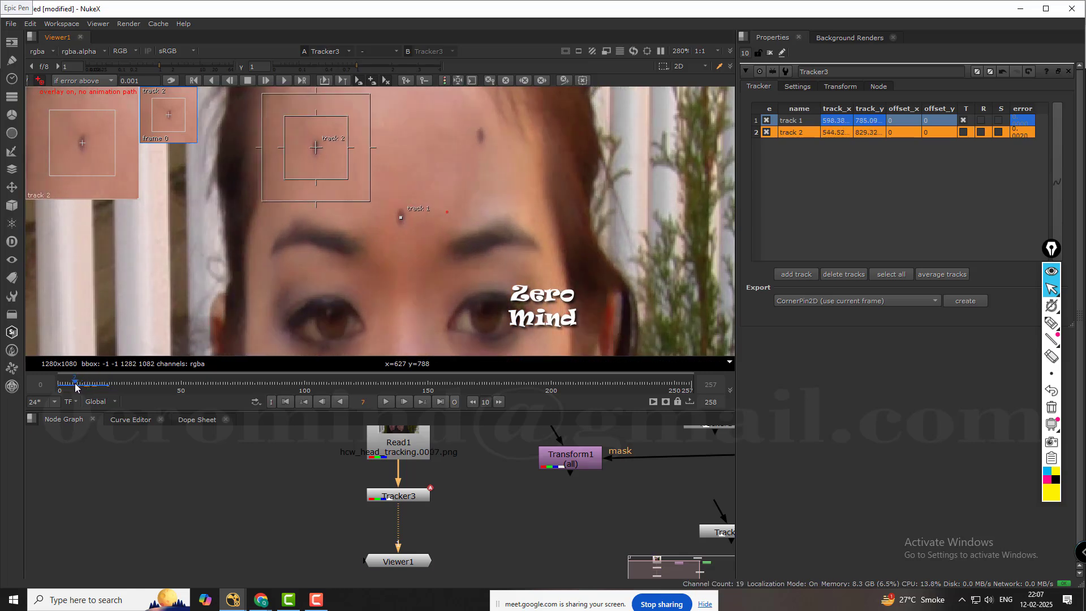
pyautogui.click(792, 87)
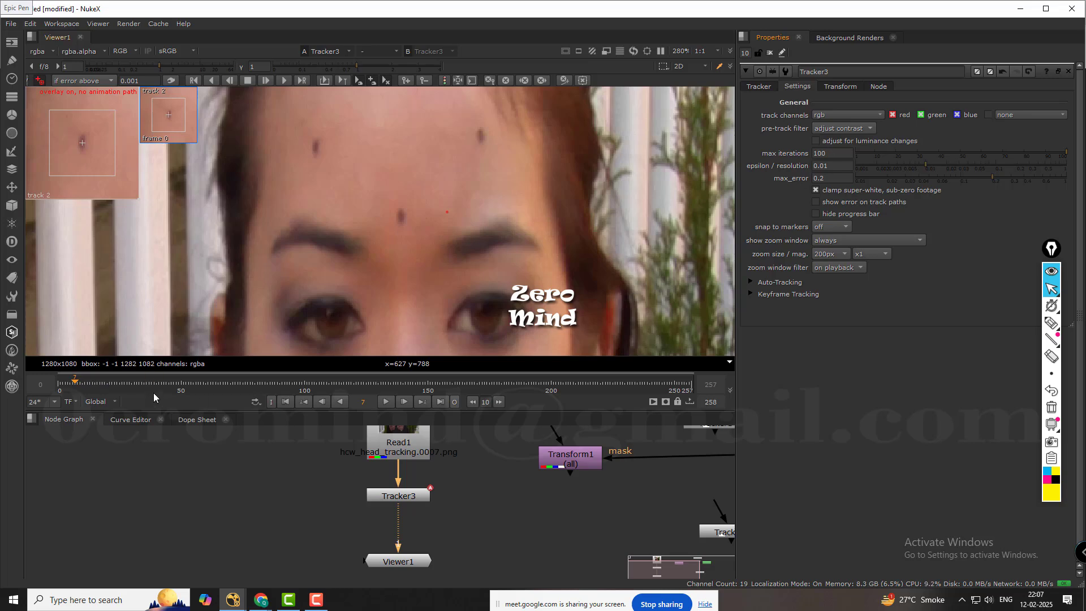
# Enable translate, rotate and scale (T, R, S) for both track 1 and track 2.
pyautogui.click(759, 88)
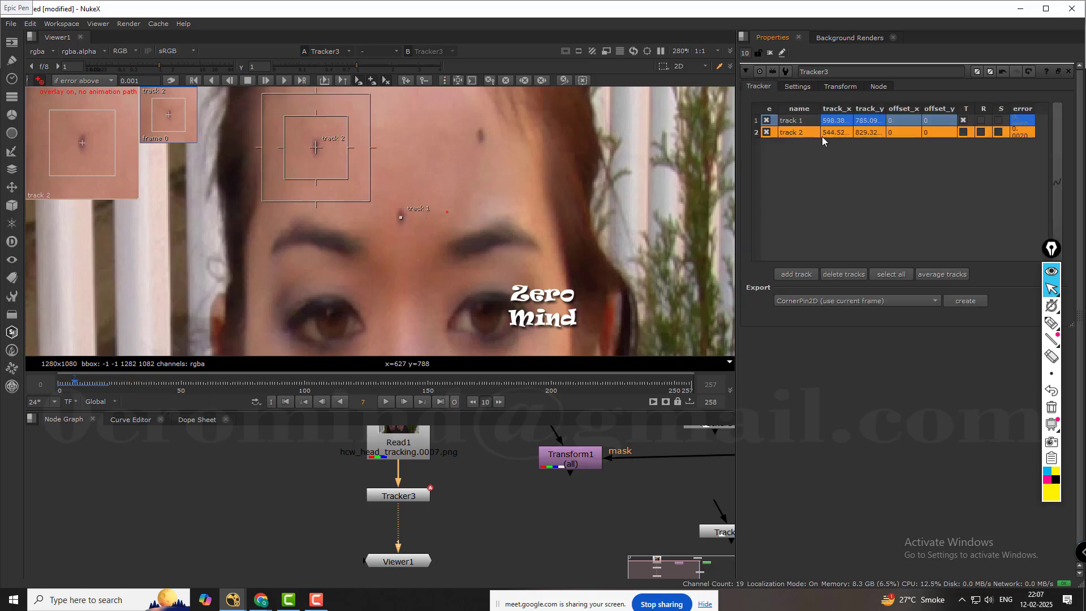
pyautogui.click(981, 122)
pyautogui.click(981, 132)
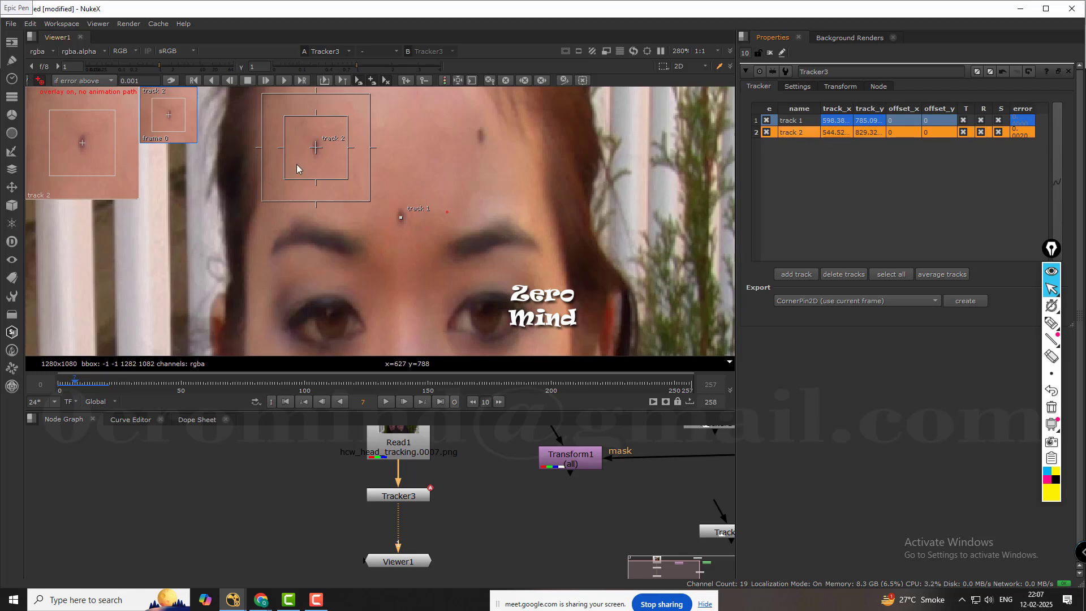
# Scrub to frame 12 and recentre track 2 on its forehead mark.
pyautogui.click(78, 384)
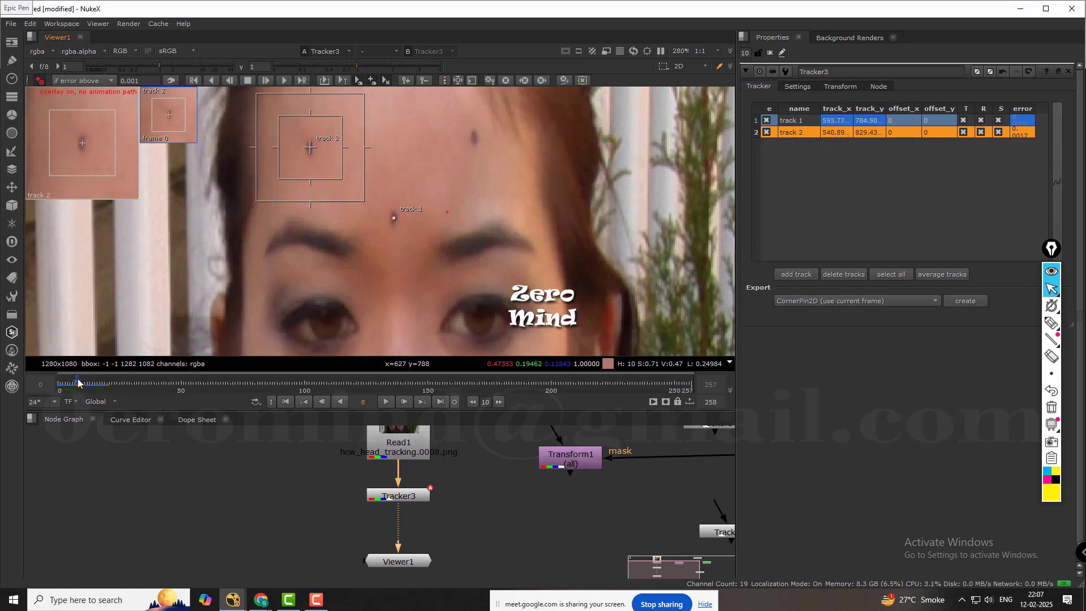
pyautogui.moveTo(79, 379); pyautogui.dragTo(87, 380)
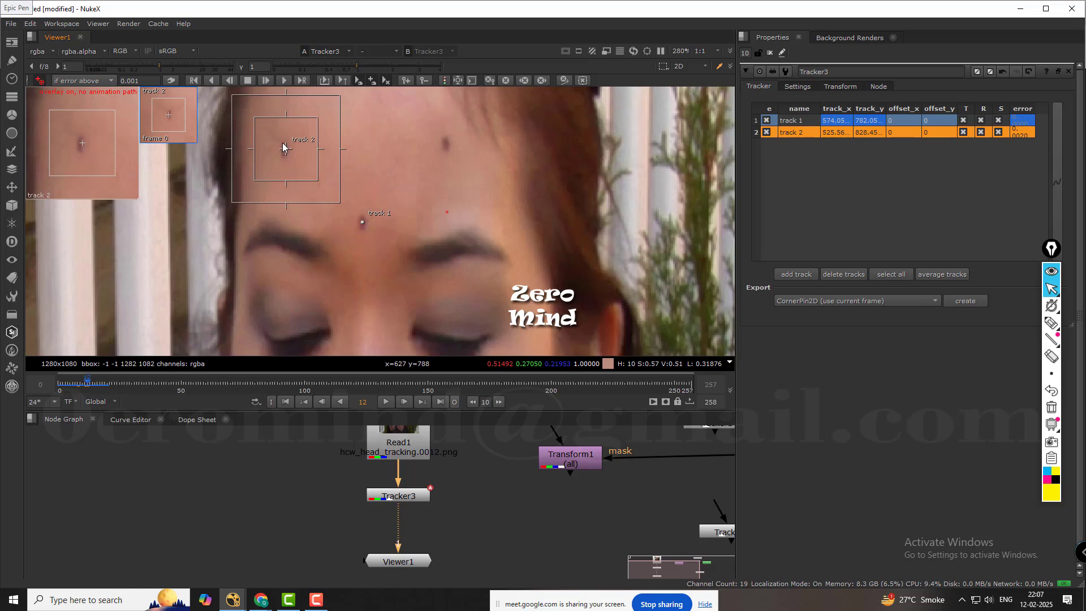
pyautogui.moveTo(107, 153); pyautogui.dragTo(107, 150)
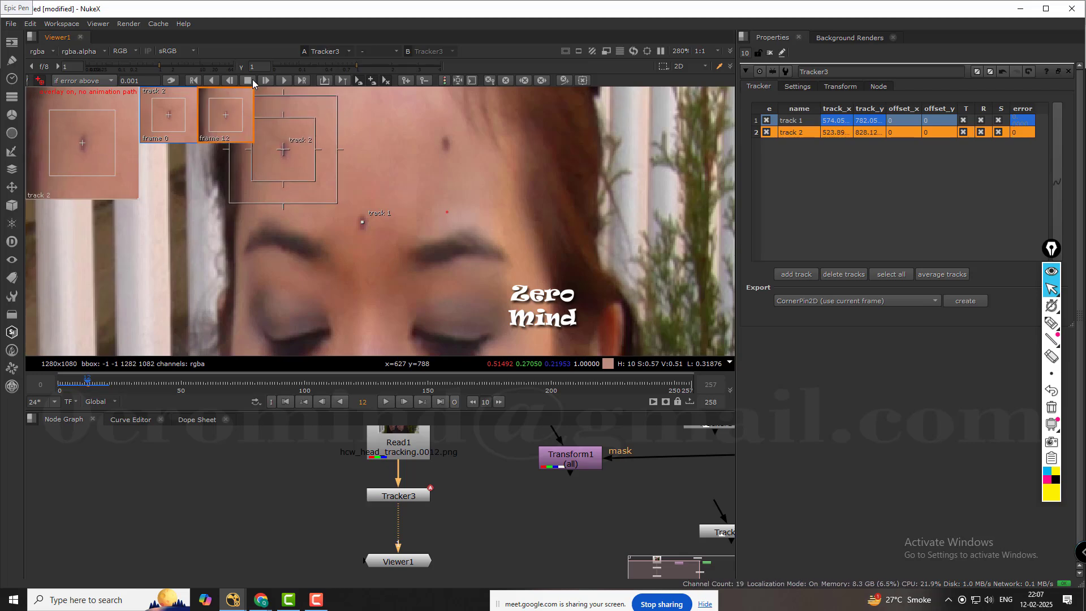
# Track forward frame by frame to frame 16, recentring track 2 on its mark at frames 14, 15 and 16.
pyautogui.click(266, 79)
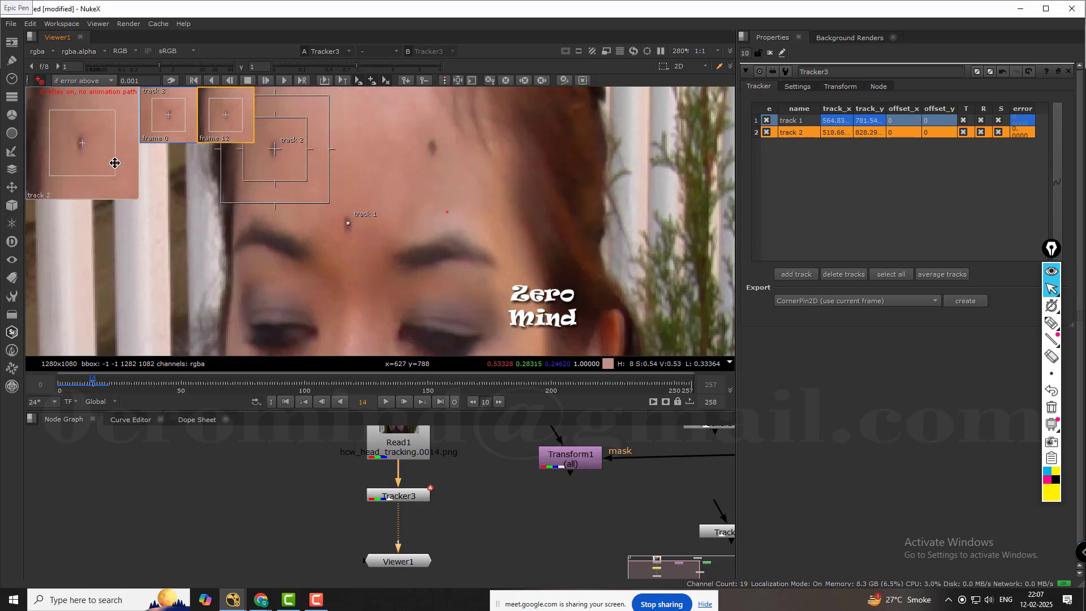
pyautogui.moveTo(110, 162); pyautogui.dragTo(112, 162)
pyautogui.click(266, 81)
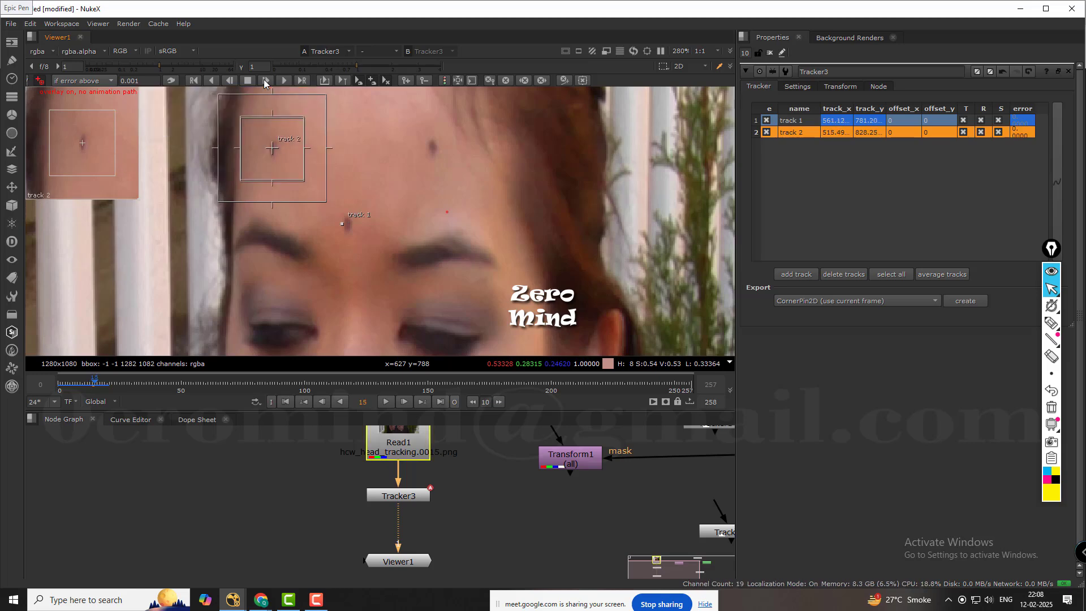
pyautogui.moveTo(100, 156); pyautogui.dragTo(102, 156)
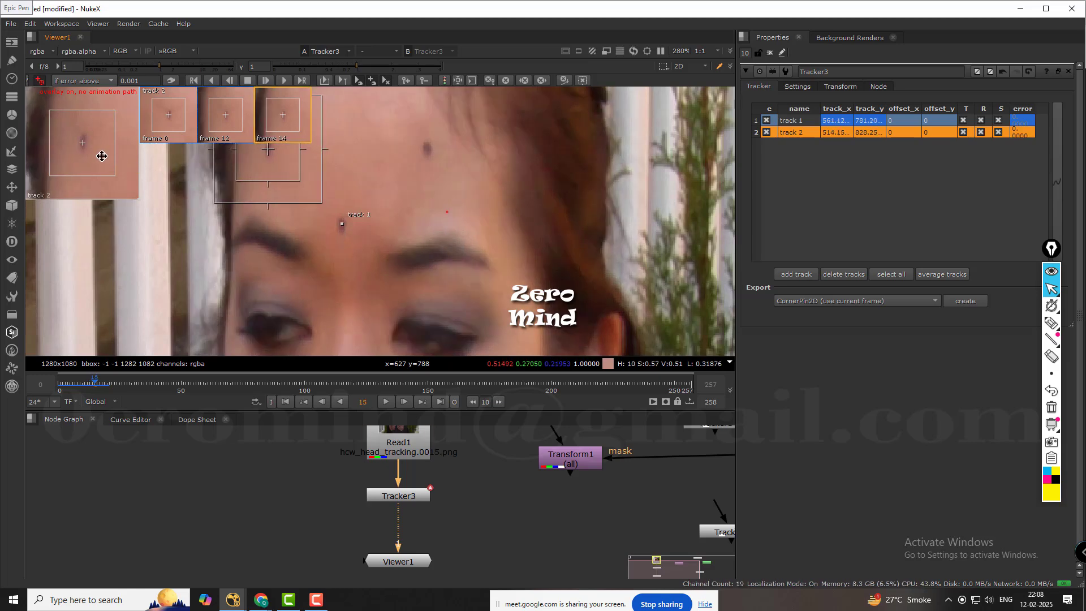
pyautogui.click(266, 80)
pyautogui.moveTo(95, 157); pyautogui.dragTo(97, 158)
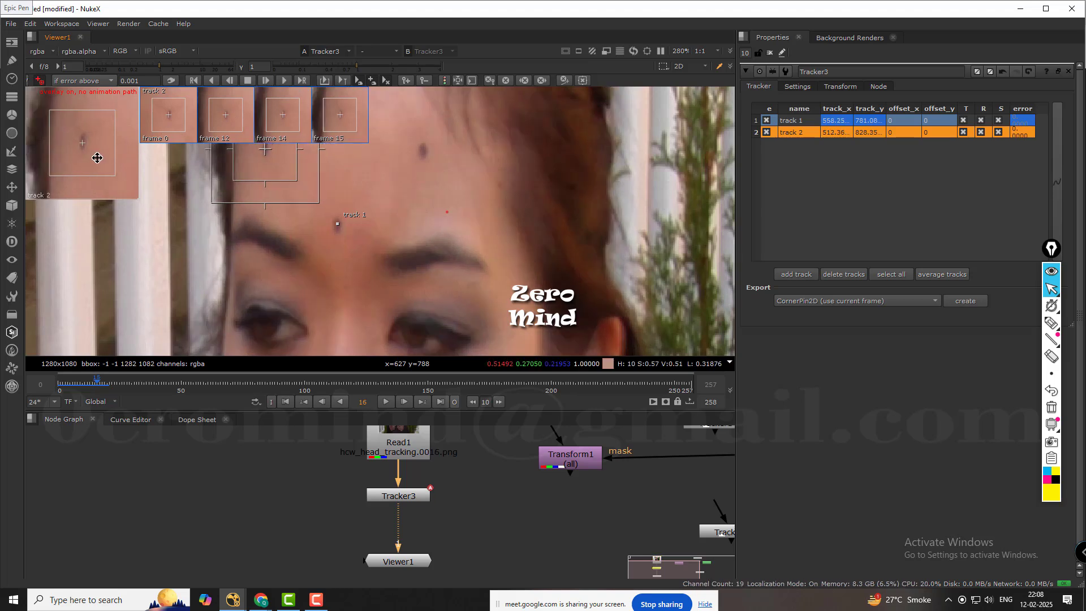
# Track on frame by frame to frame 20, recentring track 2 on its mark at frame 17.
pyautogui.click(265, 80)
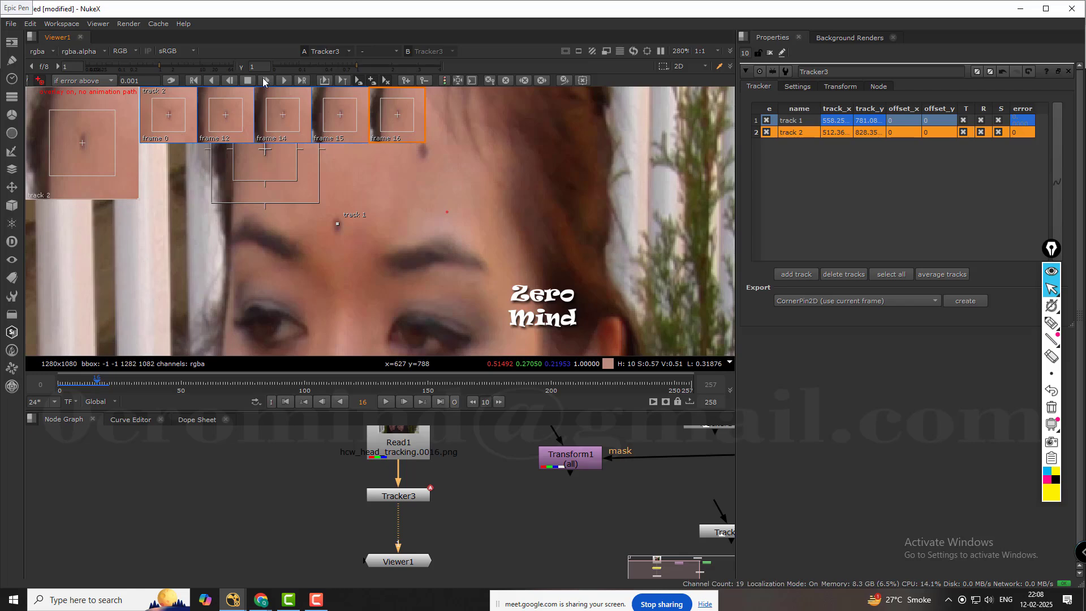
pyautogui.moveTo(96, 164); pyautogui.dragTo(98, 163)
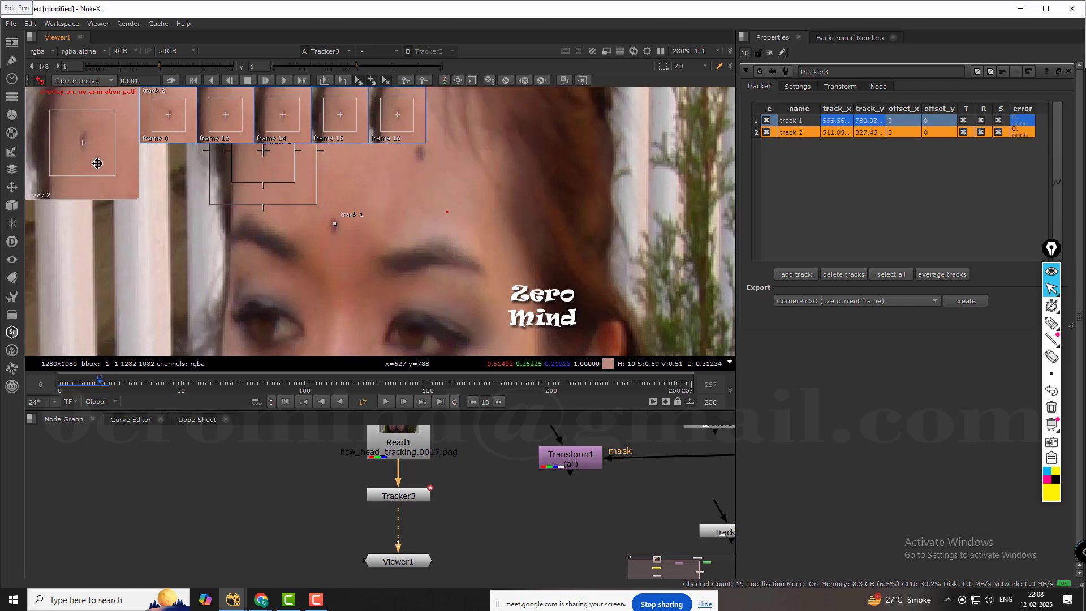
pyautogui.click(265, 80)
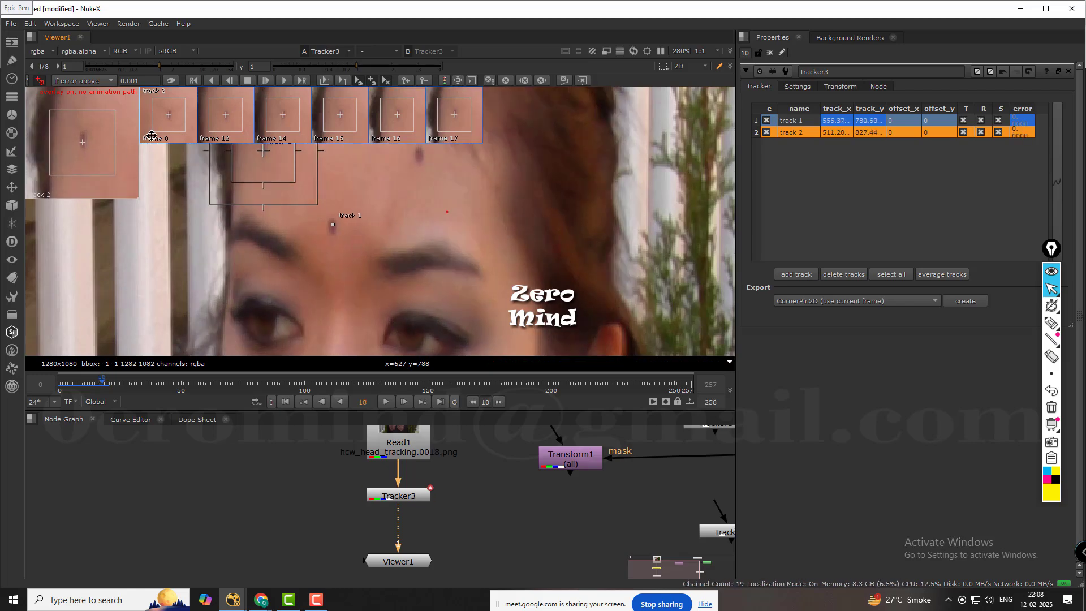
pyautogui.click(266, 80)
pyautogui.click(266, 80)
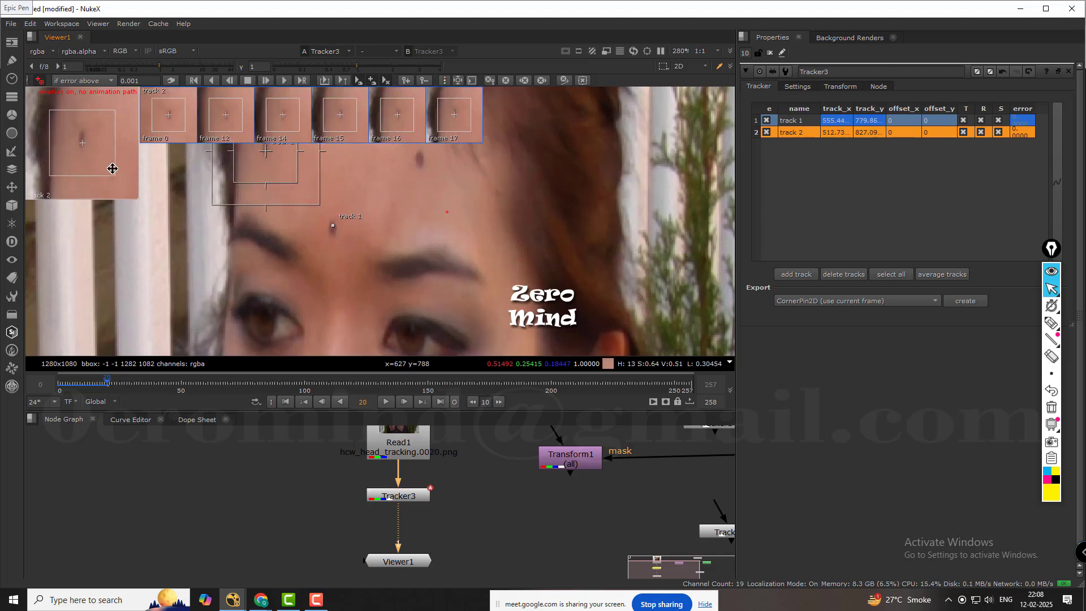
# Recentre track 2 on its mark at frame 20, reselect it in the track list and show its animation path in the overlay.
pyautogui.moveTo(94, 163); pyautogui.dragTo(94, 164)
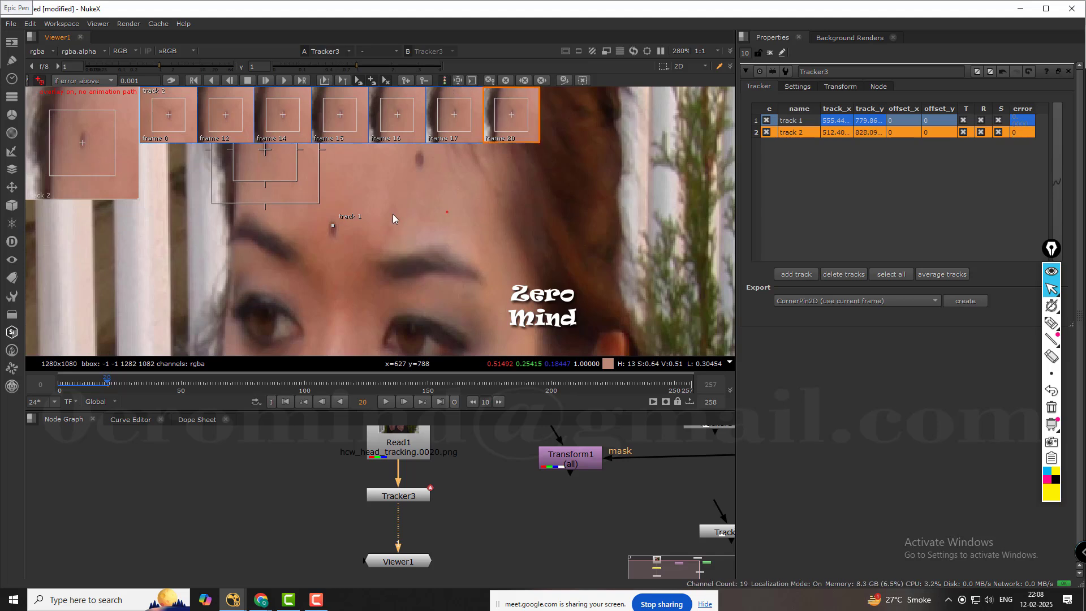
pyautogui.moveTo(393, 218); pyautogui.dragTo(437, 275, button='middle')
pyautogui.click(861, 165)
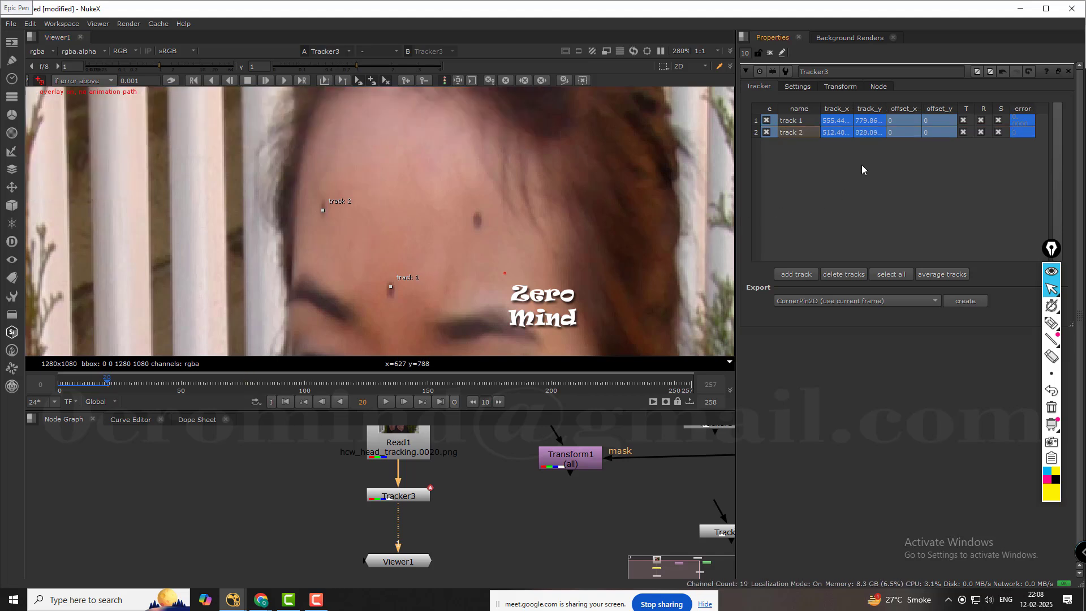
pyautogui.click(856, 133)
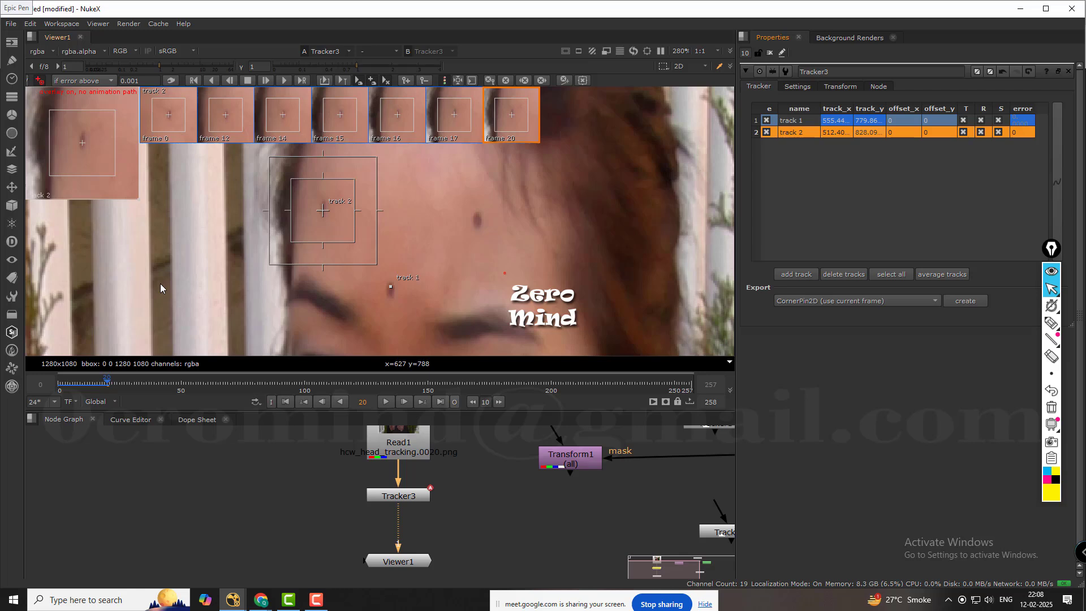
pyautogui.press('q')
pyautogui.press('q')
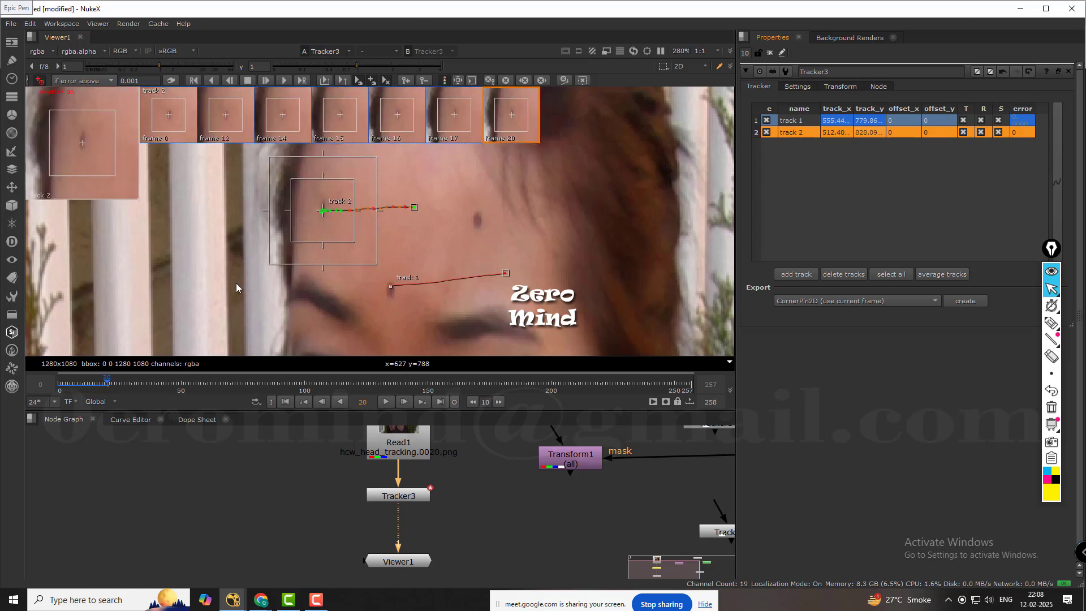
# Examine how track 2 follows its forehead mark by stepping between frames 26 and 11, stopping at frame 12.
pyautogui.scroll(3, 394, 229)
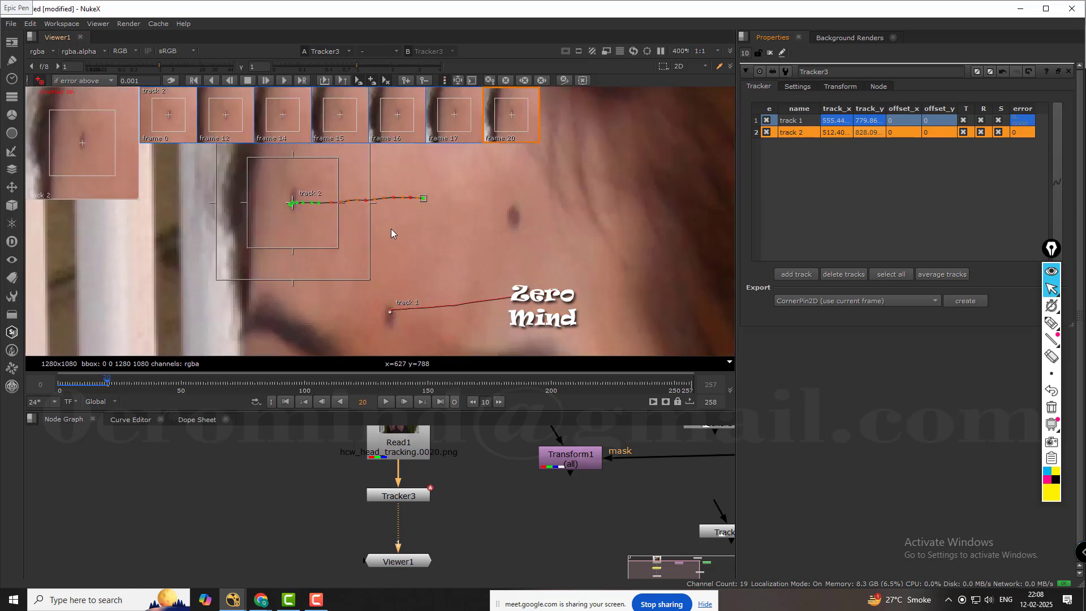
pyautogui.press('Left')
pyautogui.press('Left')
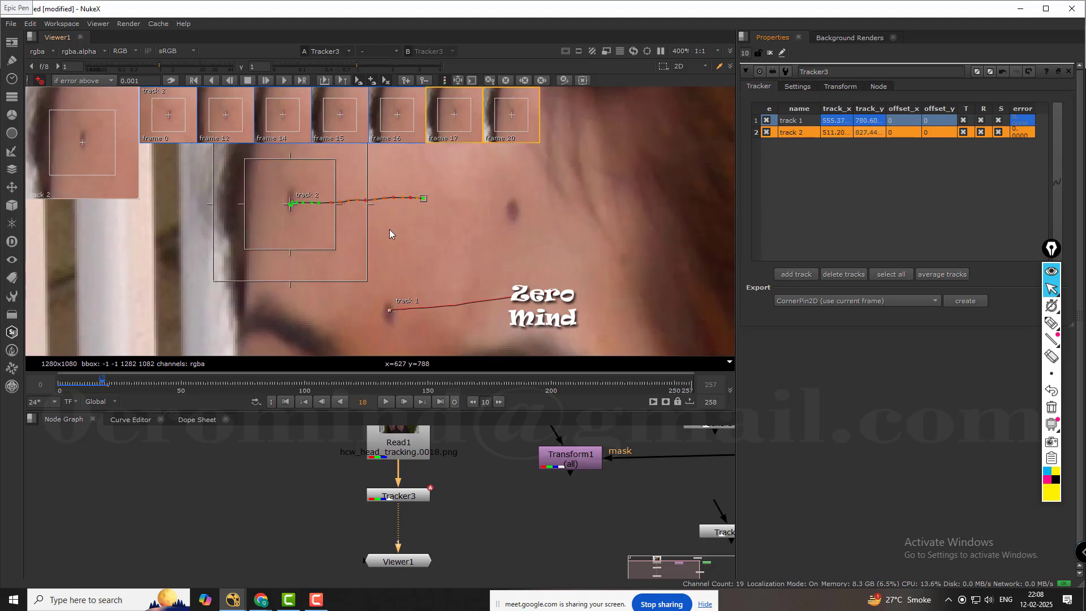
pyautogui.press('Right')
pyautogui.press('Right')
pyautogui.press('Right')
pyautogui.press('Right')
pyautogui.press('Right')
pyautogui.press('Right')
pyautogui.press('Right')
pyautogui.press('Right')
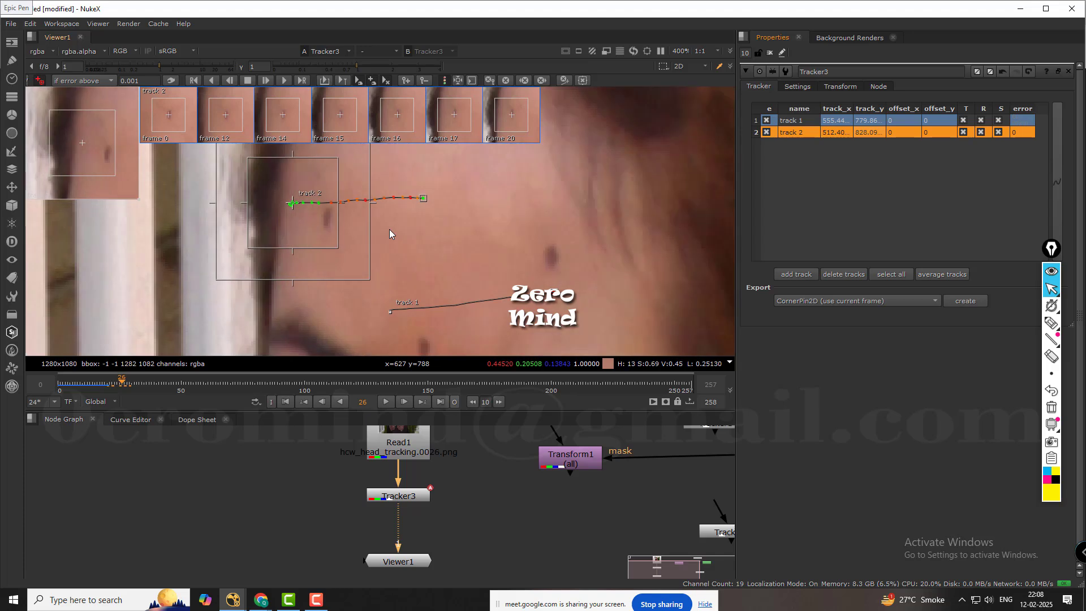
pyautogui.press('Left')
pyautogui.press('Left')
pyautogui.press('Left')
pyautogui.press('Left')
pyautogui.press('Left')
pyautogui.press('Left')
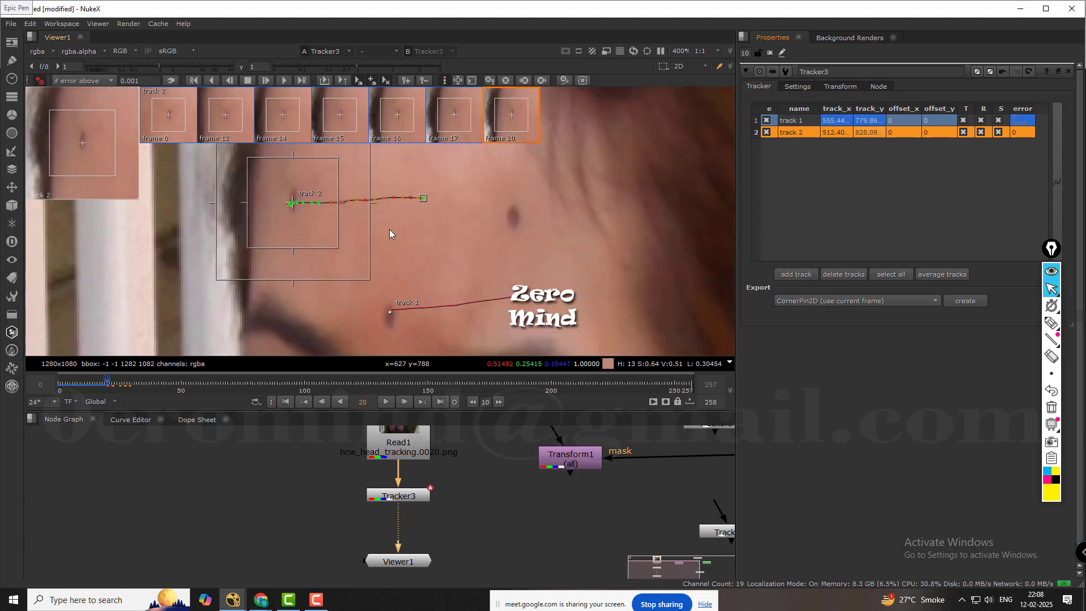
pyautogui.press('Left')
pyautogui.press('Left')
pyautogui.press('Left')
pyautogui.press('Left')
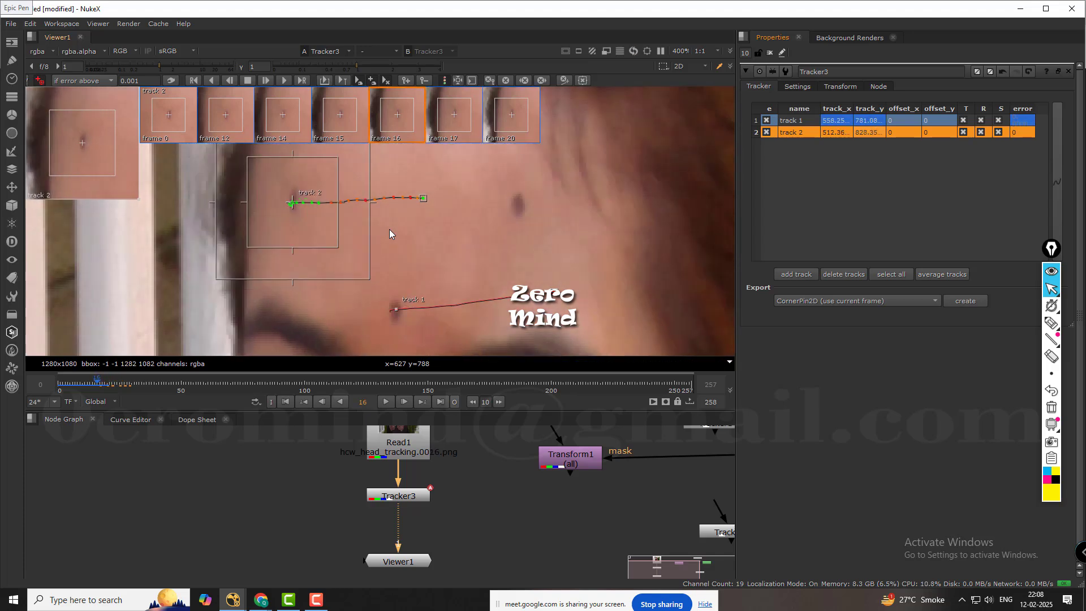
pyautogui.press('Left')
pyautogui.press('Left')
pyautogui.press('Left')
pyautogui.press('Left')
pyautogui.press('Left')
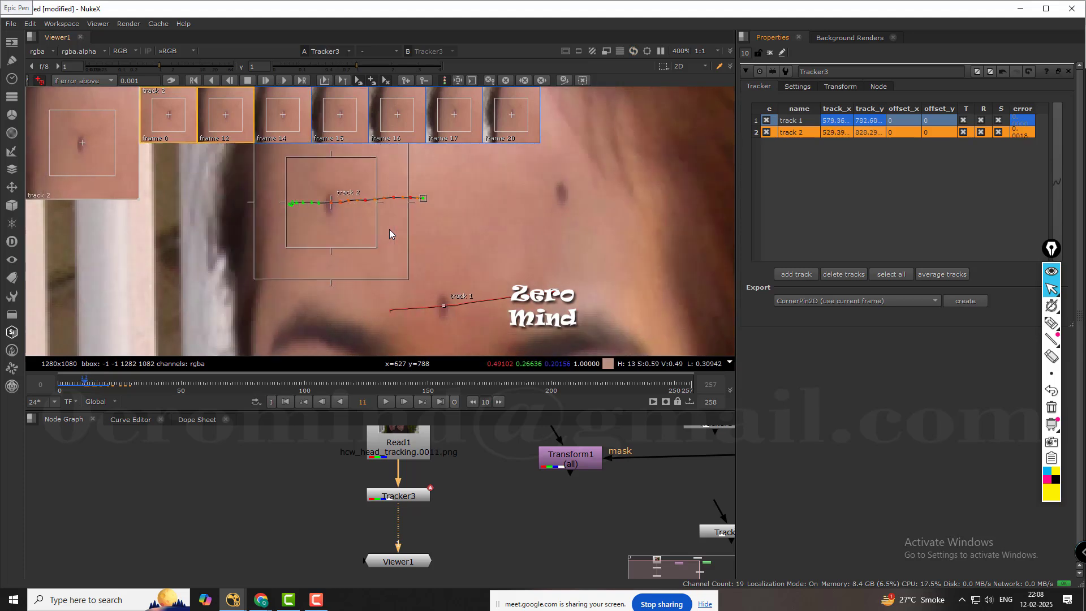
pyautogui.press('Left')
pyautogui.press('Left')
pyautogui.press('Right')
pyautogui.press('Right')
pyautogui.press('Right')
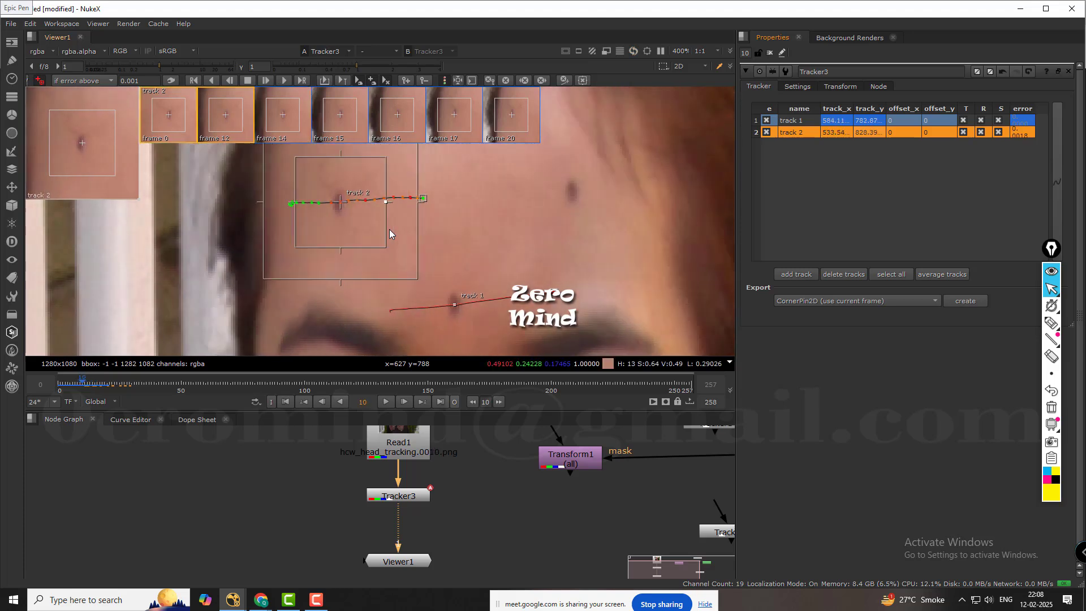
# Retrack track 2 back to frame 11, recentre it on its mark there, and track forward to frame 12.
pyautogui.click(267, 82)
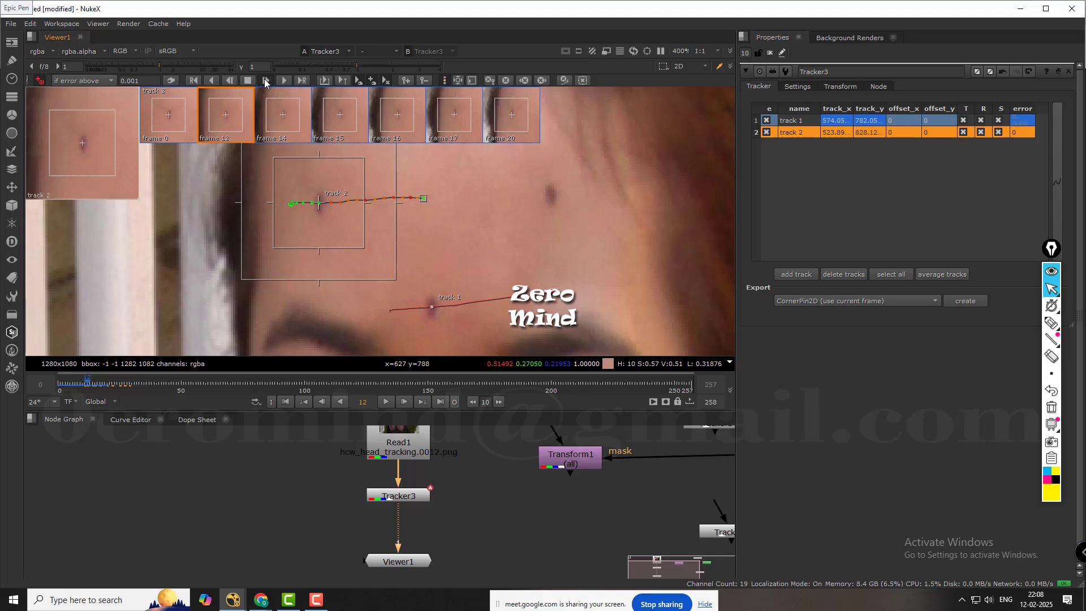
pyautogui.click(230, 81)
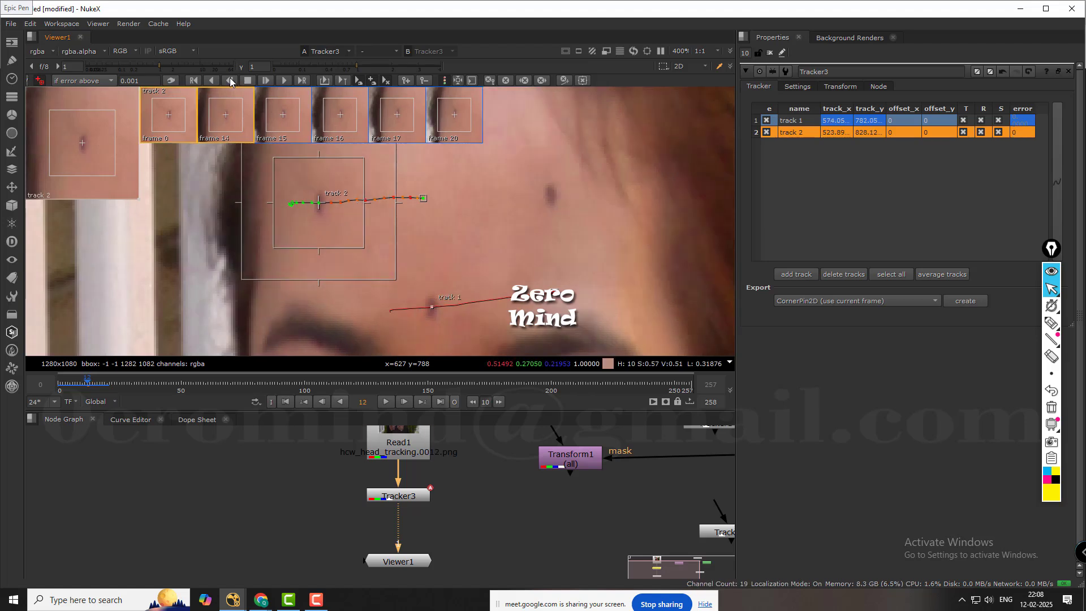
pyautogui.click(230, 81)
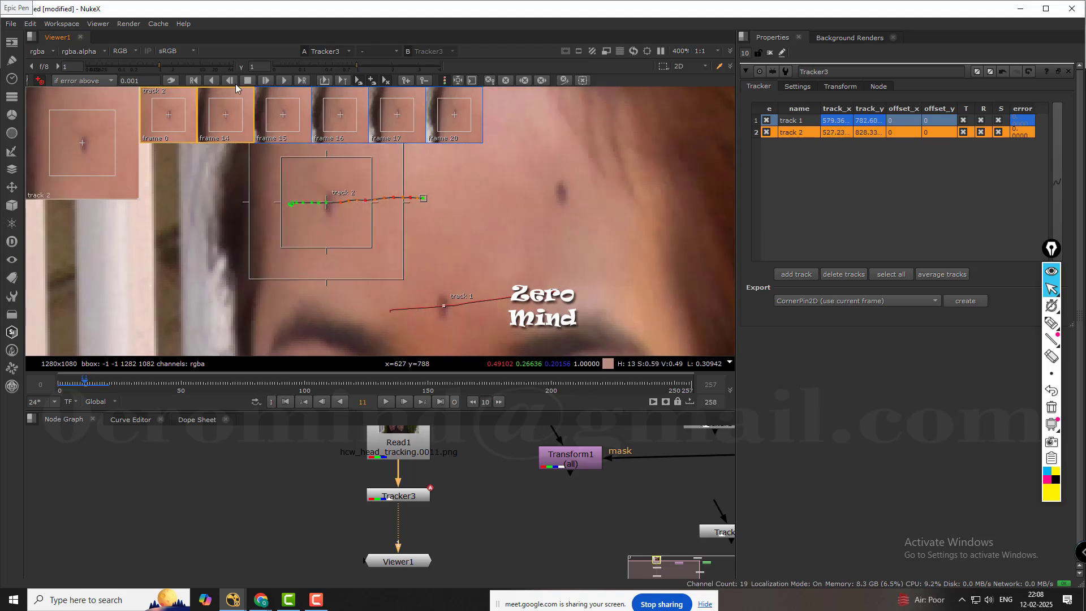
pyautogui.moveTo(326, 202); pyautogui.dragTo(327, 203)
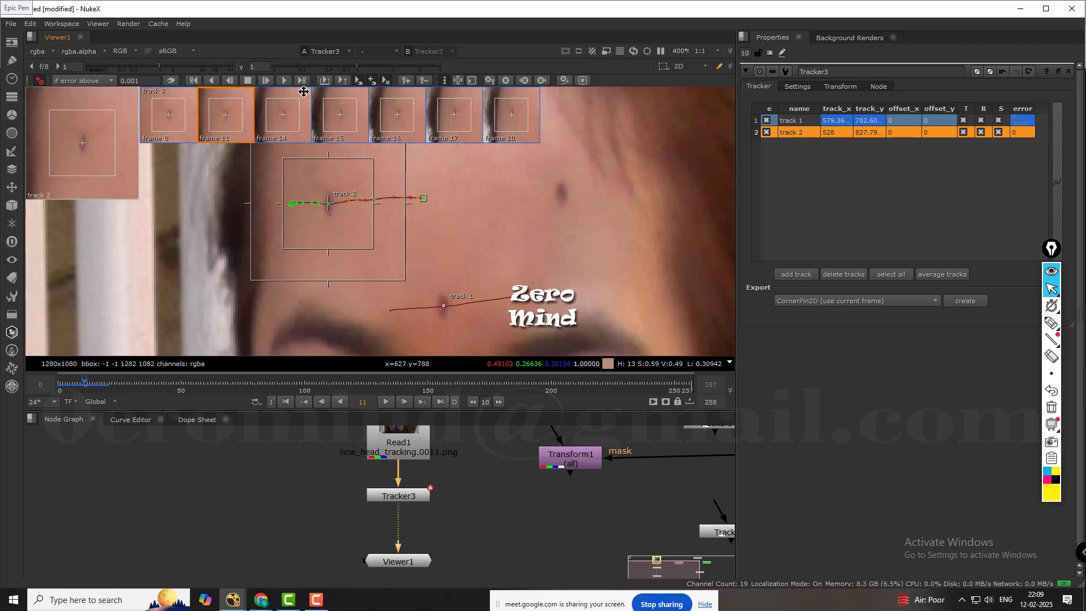
pyautogui.click(266, 79)
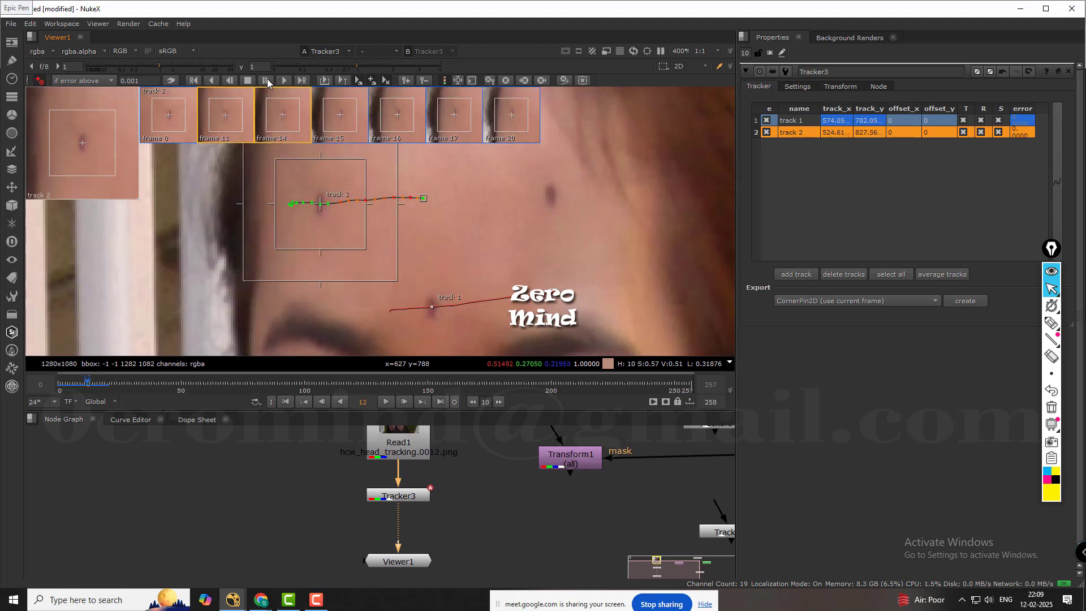
# Track track 2 backward frame by frame from frame 12 to frame 8.
pyautogui.click(229, 79)
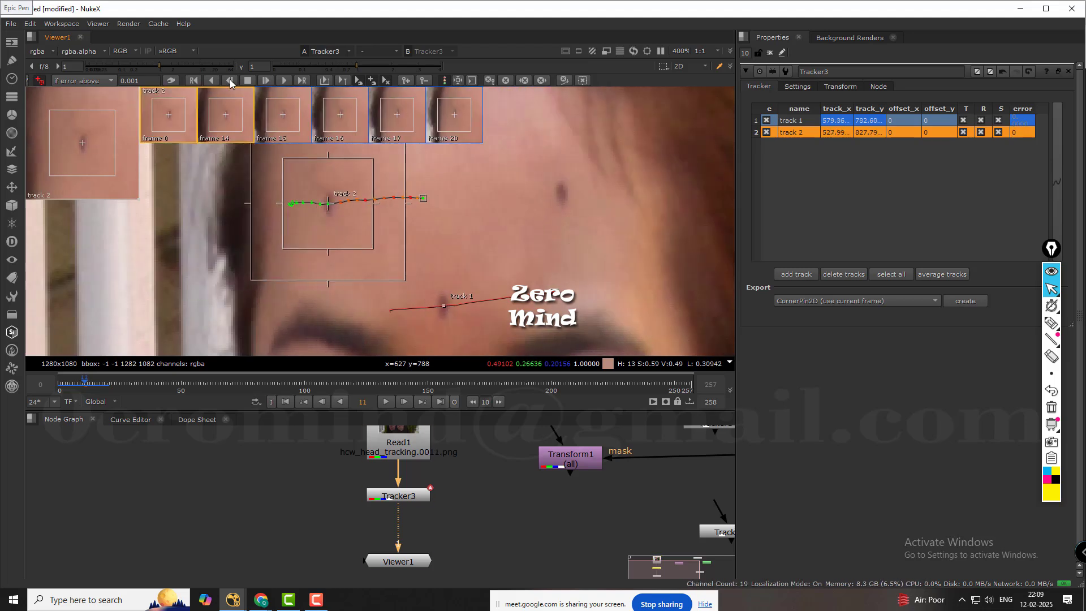
pyautogui.click(230, 80)
pyautogui.click(229, 79)
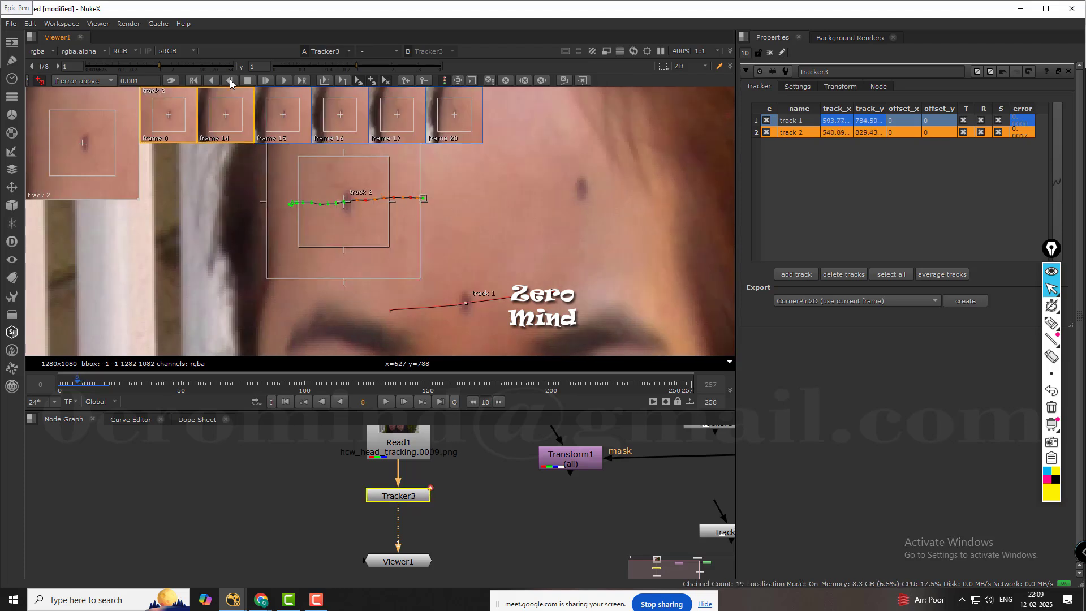
pyautogui.click(229, 79)
# Examine track 2's position on its forehead mark up close across frames 5 to 12.
pyautogui.scroll(5, 376, 203)
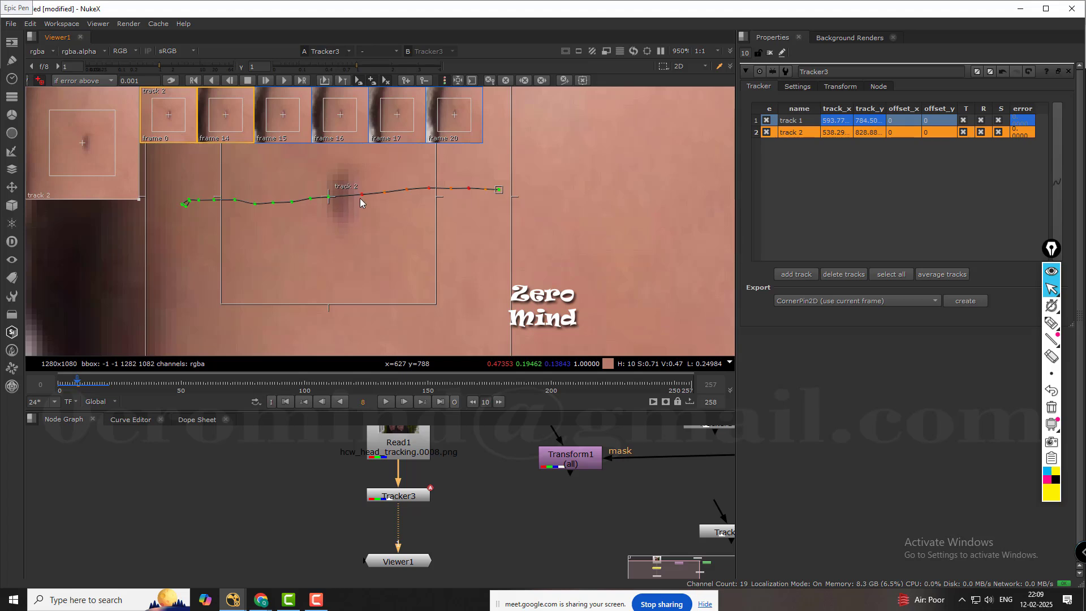
pyautogui.press('Right')
pyautogui.press('Right')
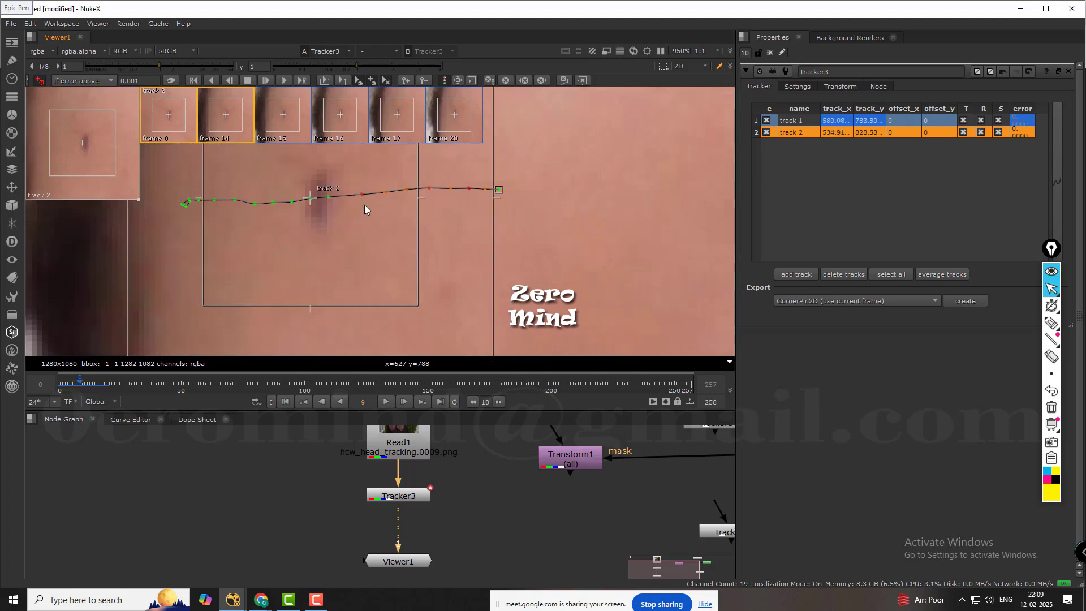
pyautogui.press('Left')
pyautogui.press('Left')
pyautogui.press('Left')
pyautogui.press('Left')
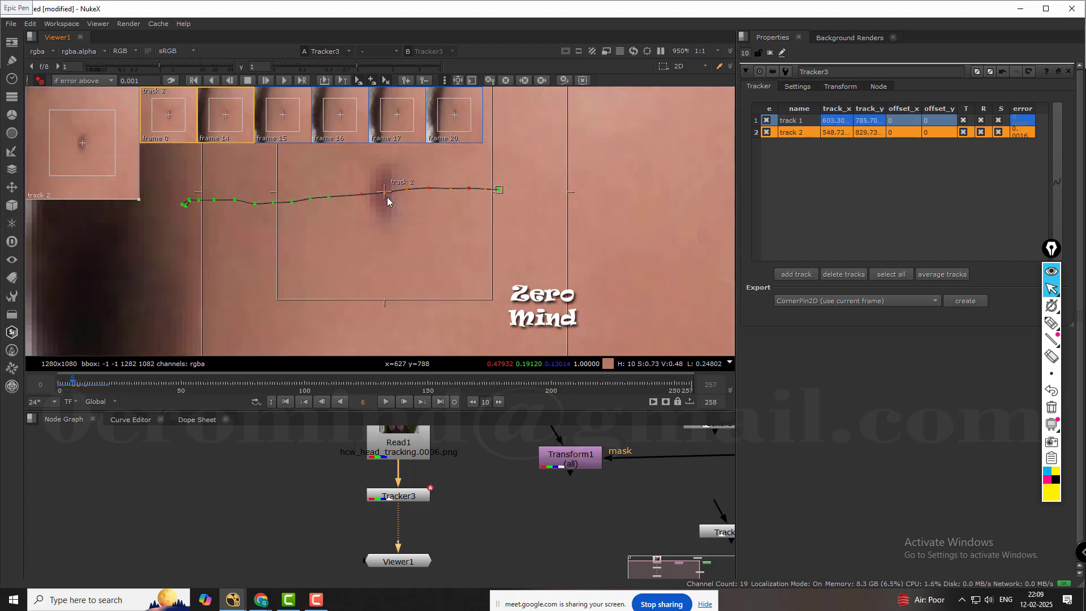
pyautogui.press('Right')
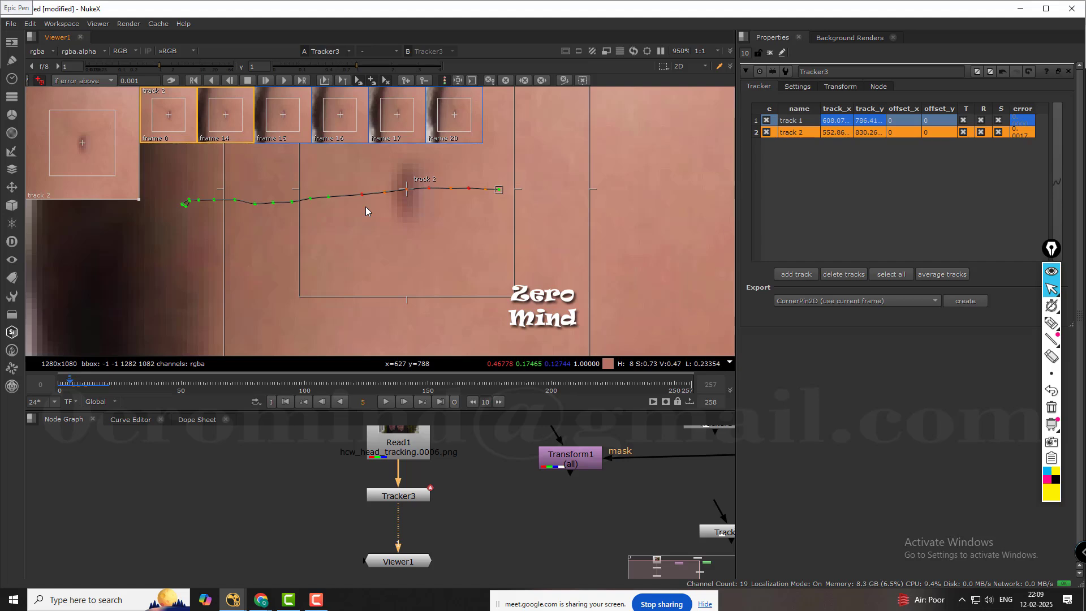
pyautogui.press('Right')
pyautogui.press('Right')
pyautogui.press('Right')
pyautogui.press('Right')
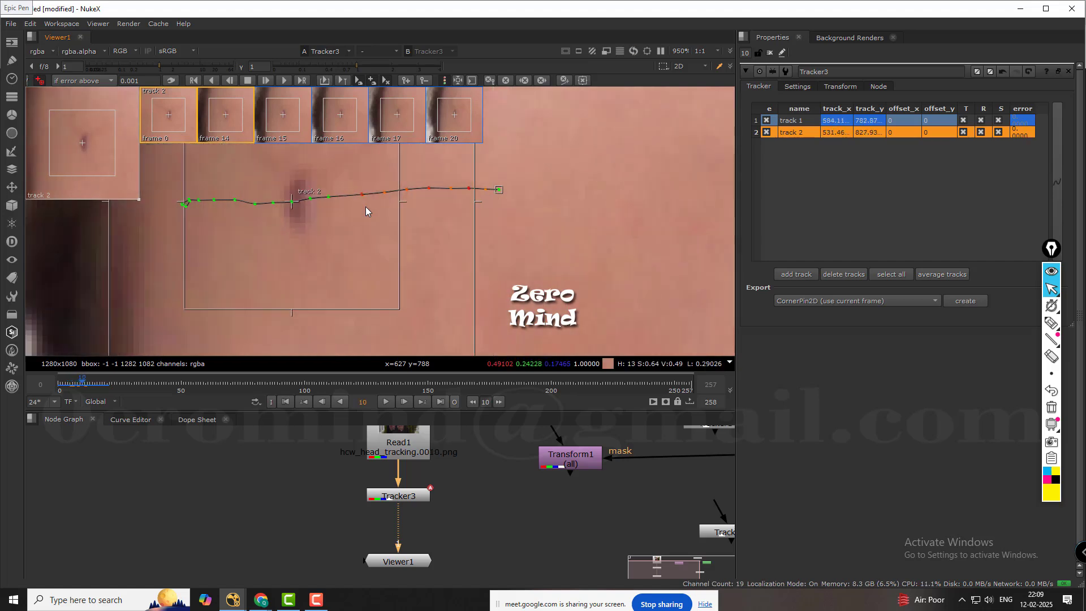
pyautogui.press('Right')
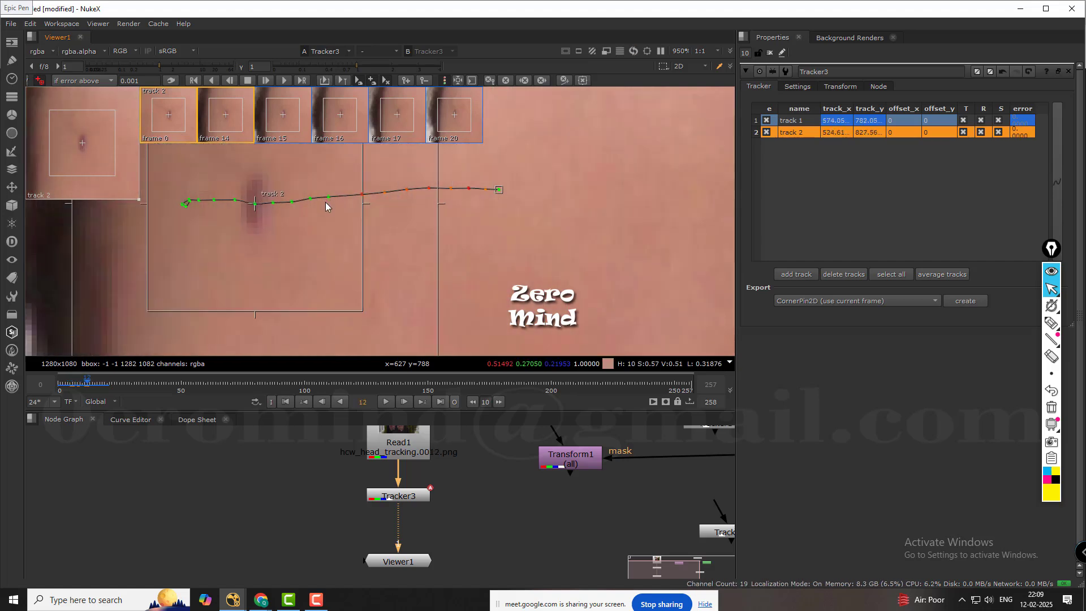
# Recentre track 2 on its forehead mark at frame 10 and compare it with the next frame.
pyautogui.press('Left')
pyautogui.press('Left')
pyautogui.moveTo(292, 202); pyautogui.dragTo(296, 202)
pyautogui.press('Right')
pyautogui.press('Left')
pyautogui.press('Left')
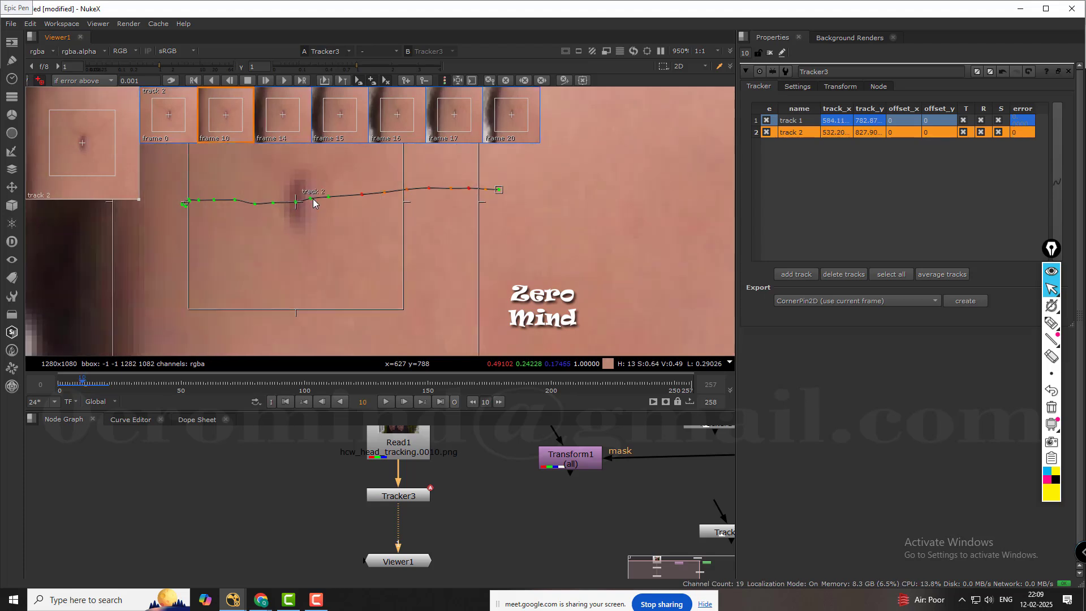
# Recentre track 2 on its mark at frames 9 and 8, checking neighbouring frames, and go to frame 7.
pyautogui.moveTo(309, 198); pyautogui.dragTo(317, 198)
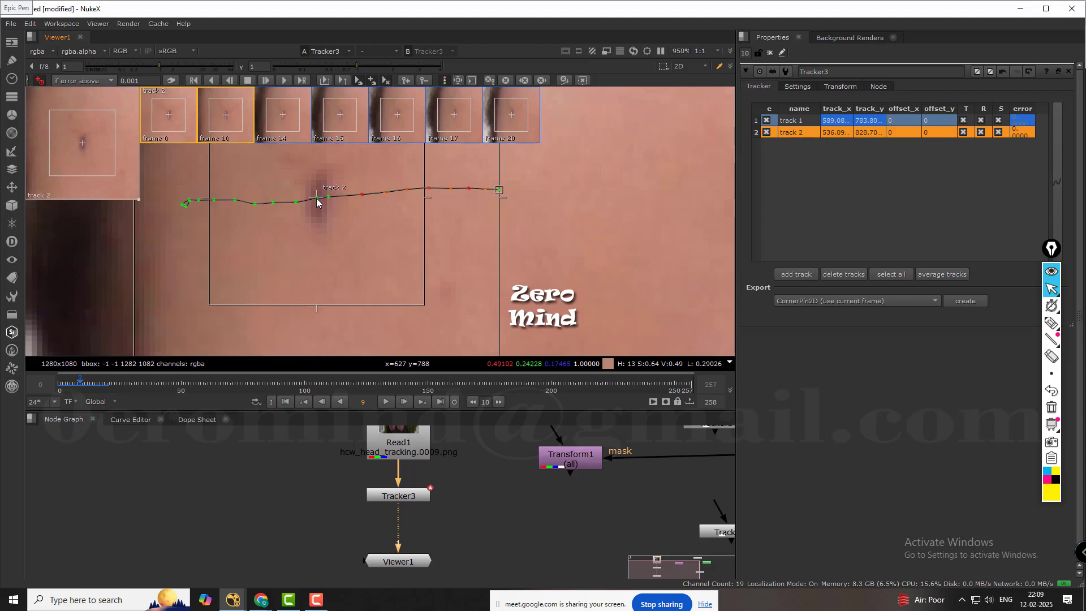
pyautogui.press('Right')
pyautogui.press('Left')
pyautogui.press('Left')
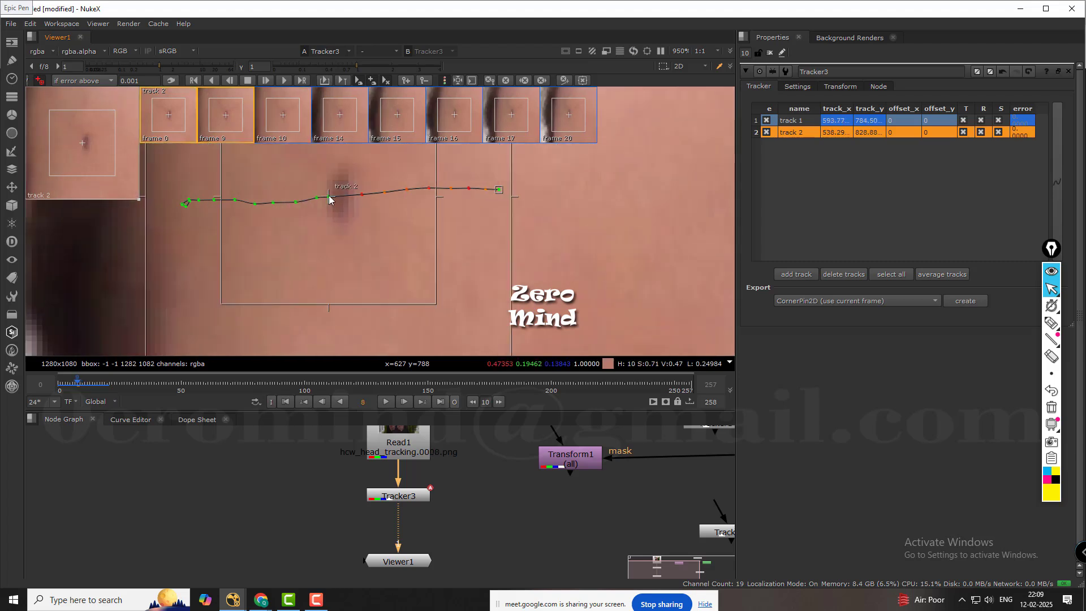
pyautogui.click(339, 197)
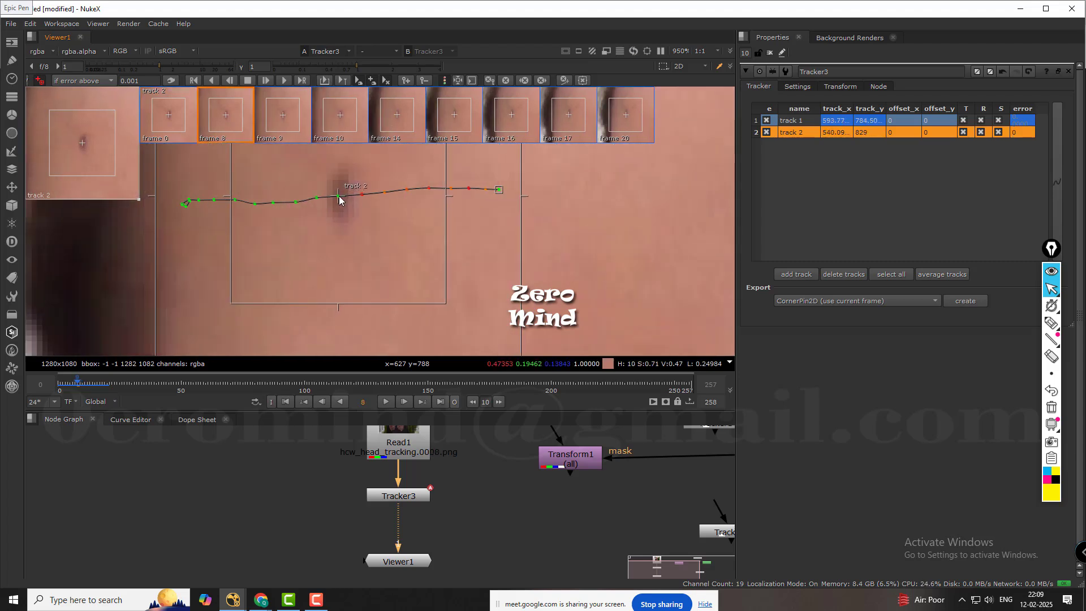
pyautogui.press('Right')
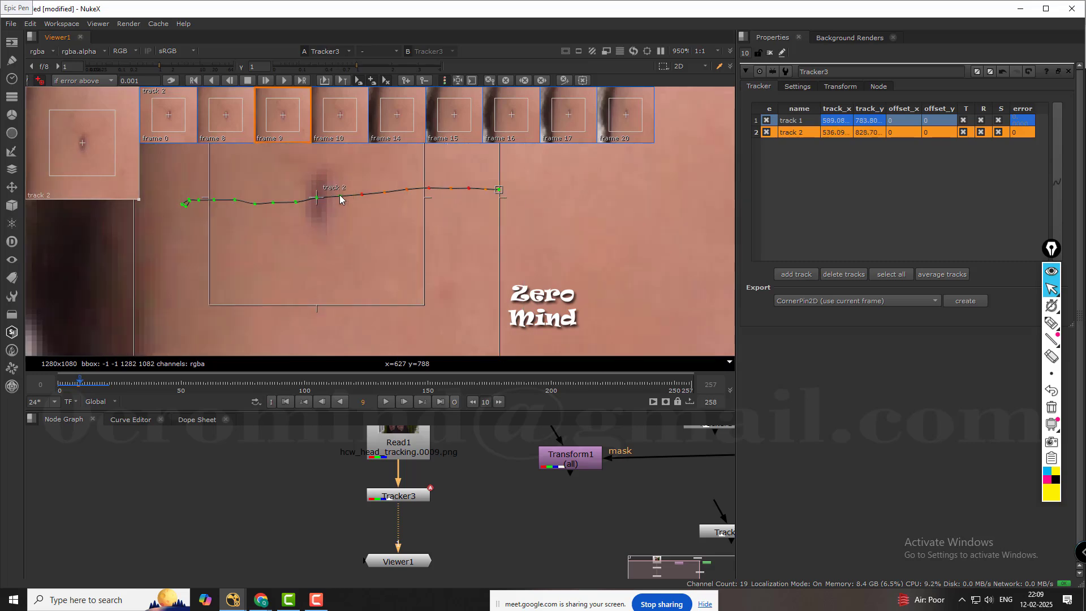
pyautogui.press('Left')
pyautogui.press('Left')
# Examine both tracks' paths at frame 7 and the untracked dark mark on the other side of the forehead.
pyautogui.scroll(-8, 396, 199)
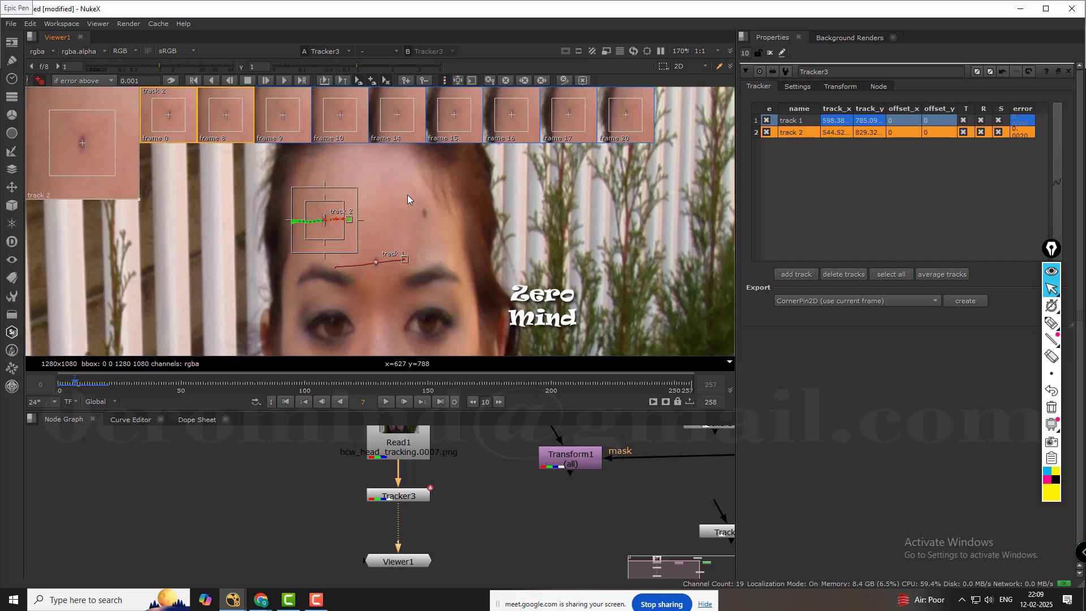
pyautogui.scroll(10, 419, 192)
pyautogui.scroll(-8, 524, 193)
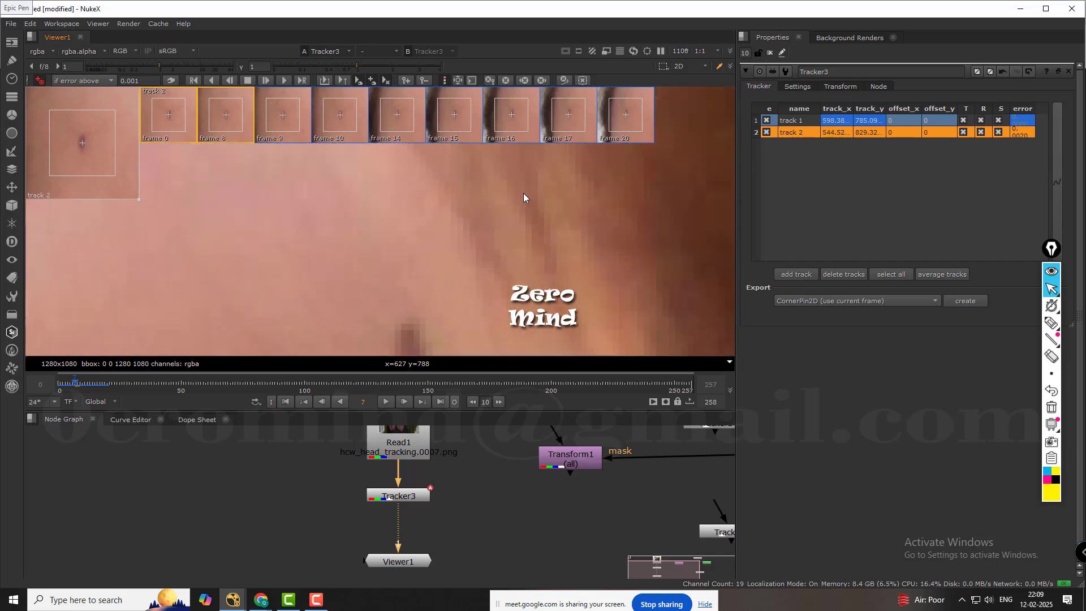
pyautogui.scroll(-3, 472, 233)
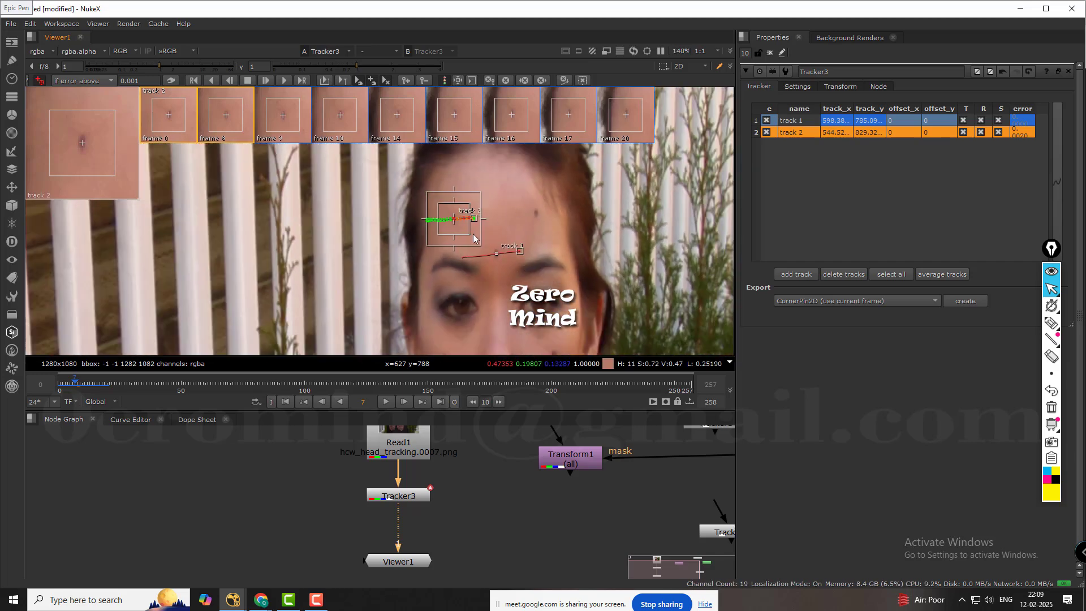
pyautogui.scroll(6, 459, 222)
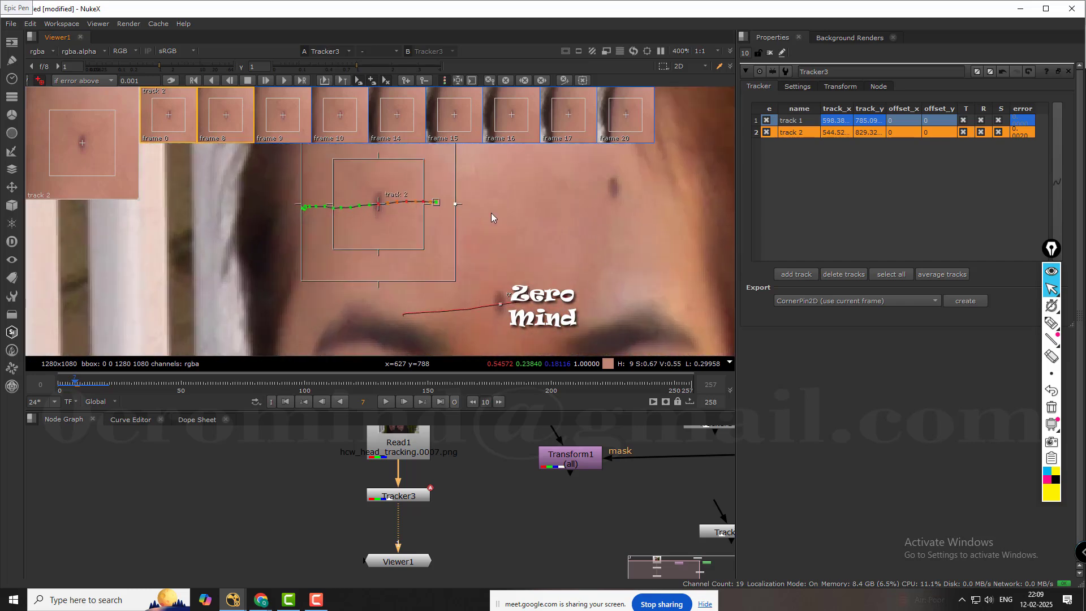
pyautogui.moveTo(514, 211); pyautogui.dragTo(404, 224, button='middle')
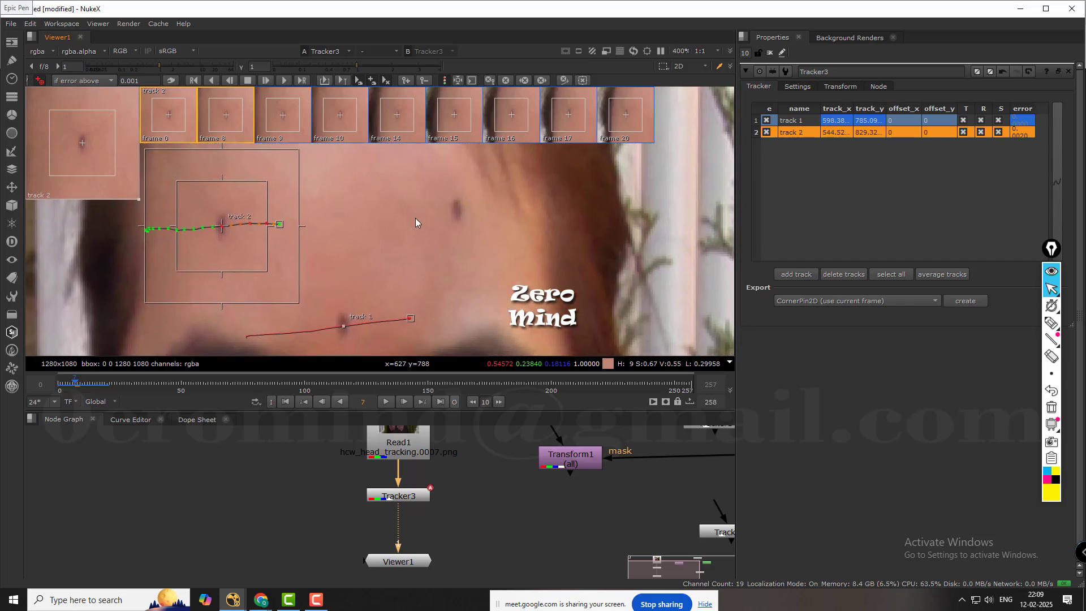
pyautogui.scroll(3, 467, 203)
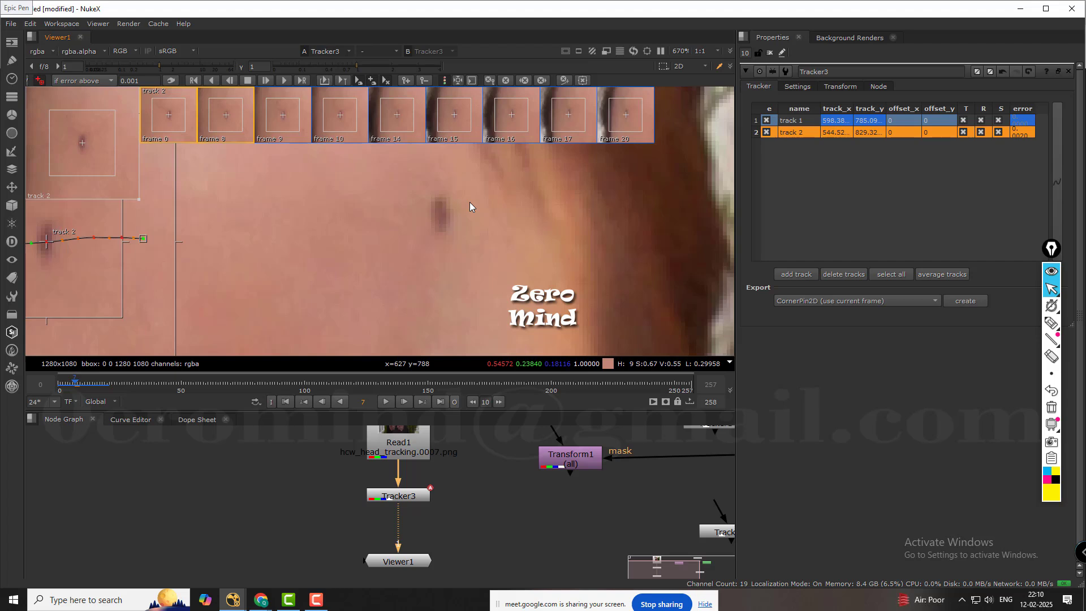
# Add a third track at frame 0, centred on the dark mark on the untracked side of the forehead.
pyautogui.scroll(-2, 464, 213)
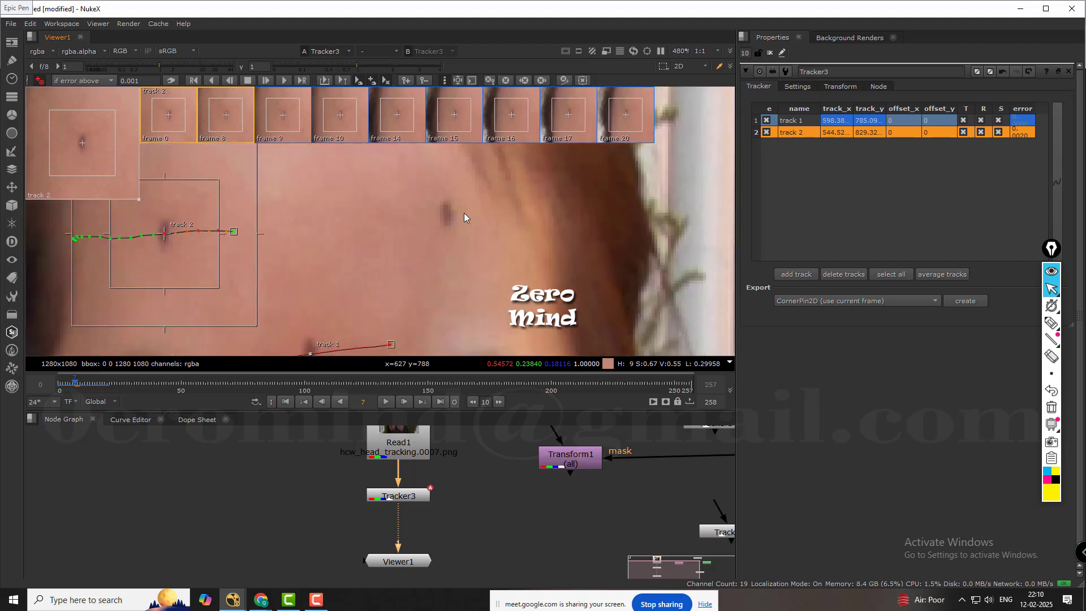
pyautogui.click(286, 402)
pyautogui.moveTo(538, 213); pyautogui.dragTo(474, 225, button='middle')
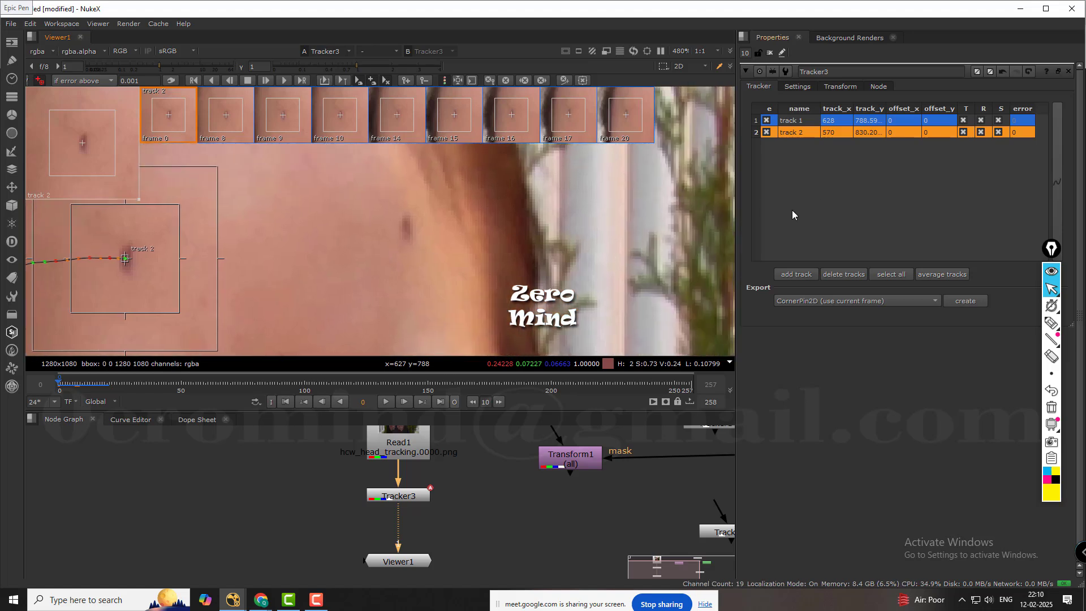
pyautogui.keyDown('ctrl'); pyautogui.keyDown('alt'); pyautogui.click(408, 227); pyautogui.keyUp('alt'); pyautogui.keyUp('ctrl')
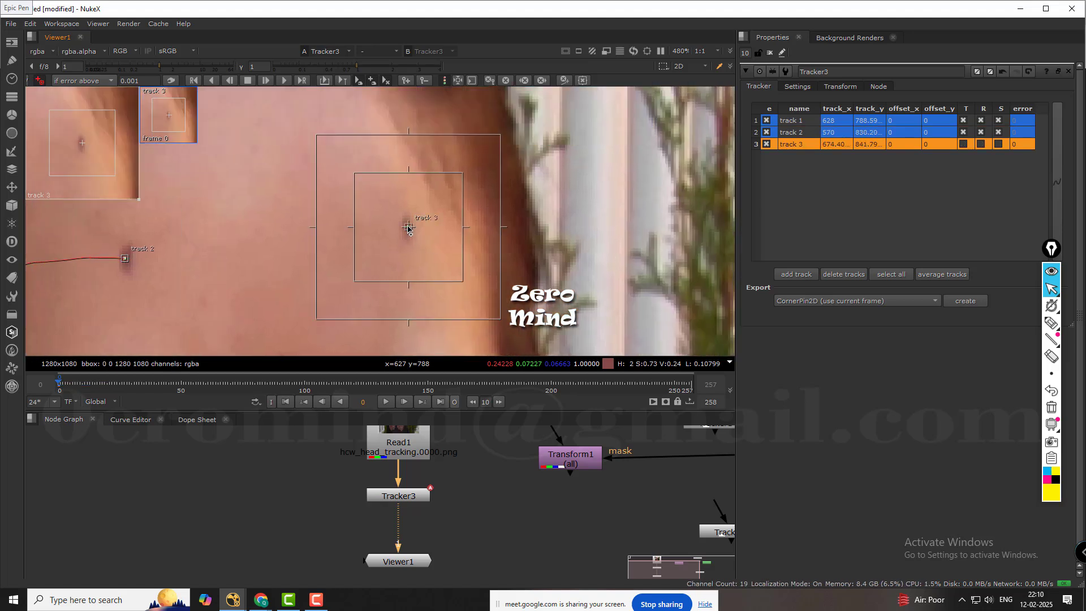
pyautogui.scroll(5, 416, 229)
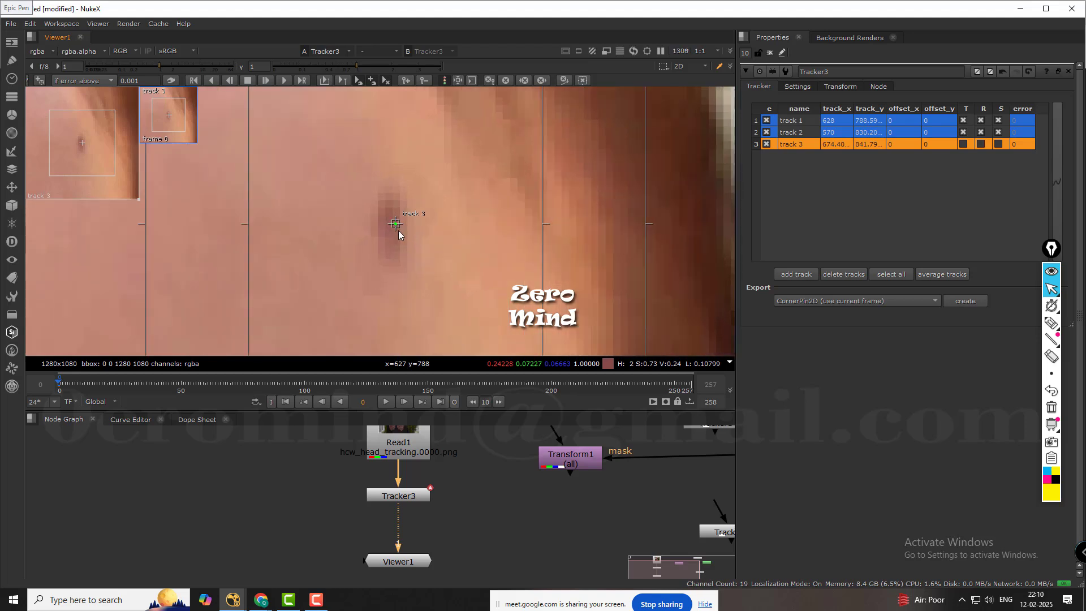
pyautogui.moveTo(394, 223); pyautogui.dragTo(392, 226)
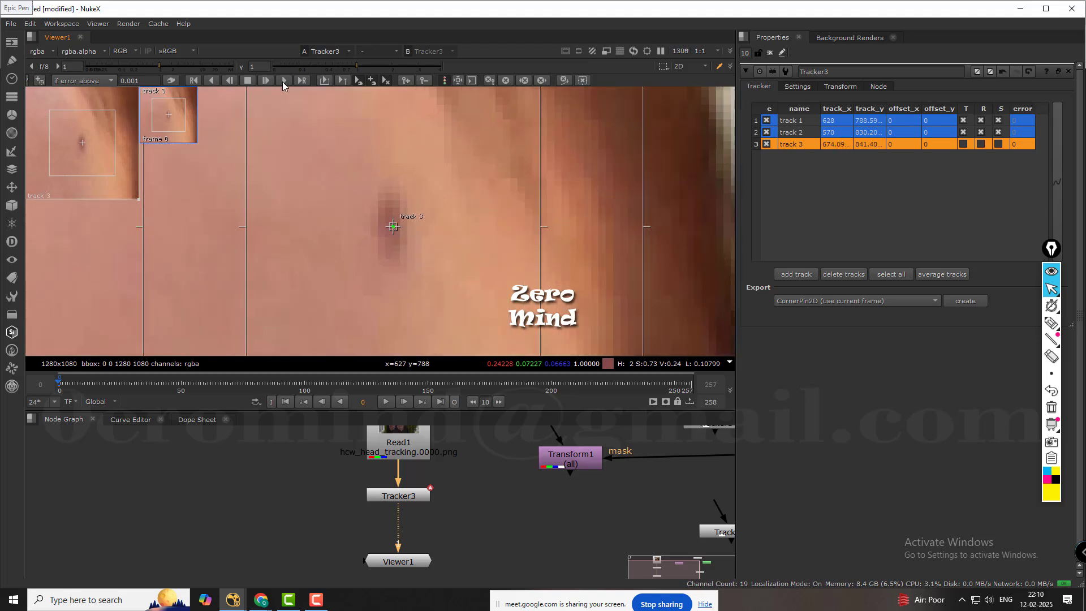
# Track the third track forward over a range from frame 0 to frame 20.
pyautogui.click(300, 80)
pyautogui.press('Tab')
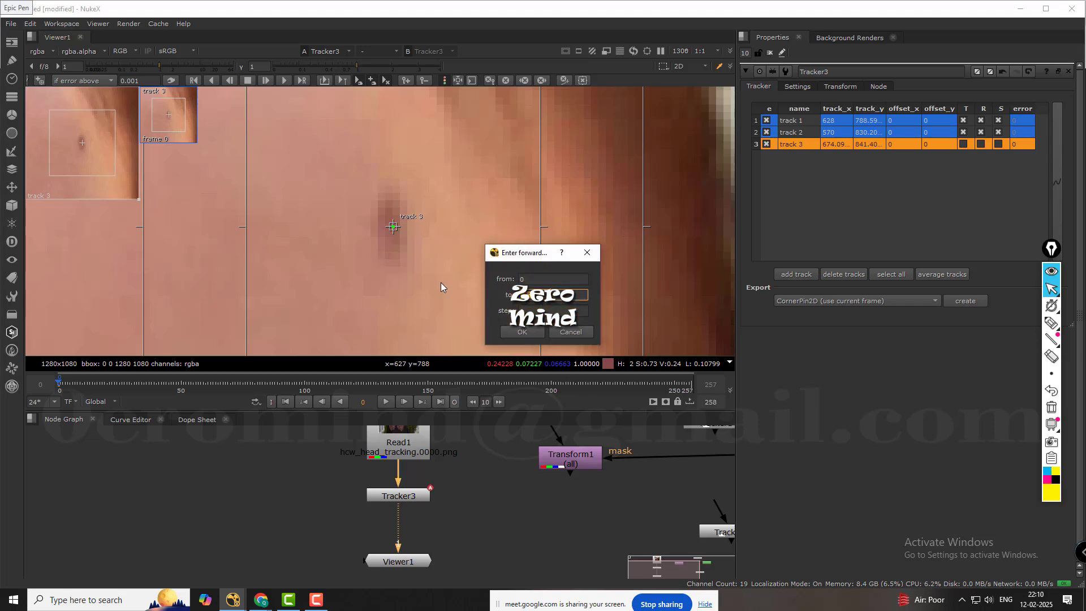
pyautogui.click(515, 331)
pyautogui.scroll(-6, 356, 252)
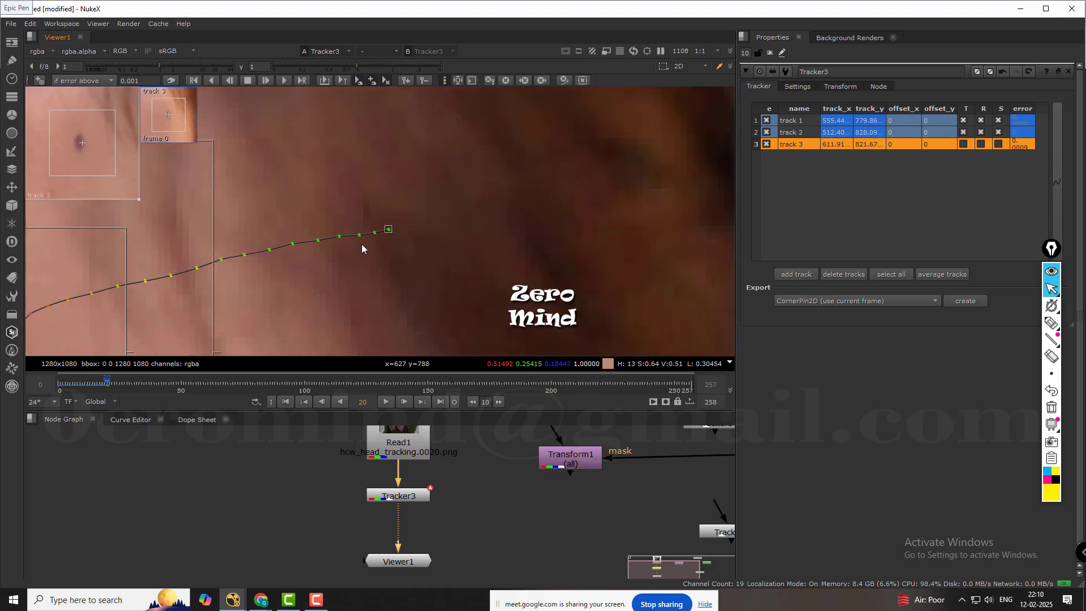
# Examine track 3's position on its forehead mark, stepping back from frame 20 to frame 1.
pyautogui.scroll(1, 419, 242)
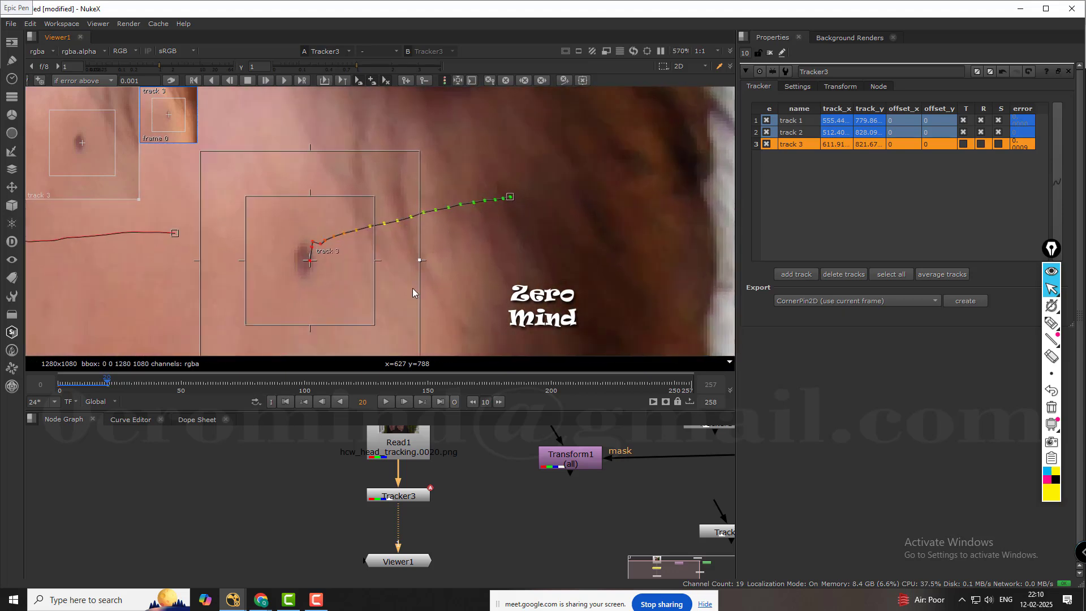
pyautogui.press('Left')
pyautogui.press('Left')
pyautogui.press('Left')
pyautogui.press('Left')
pyautogui.press('Left')
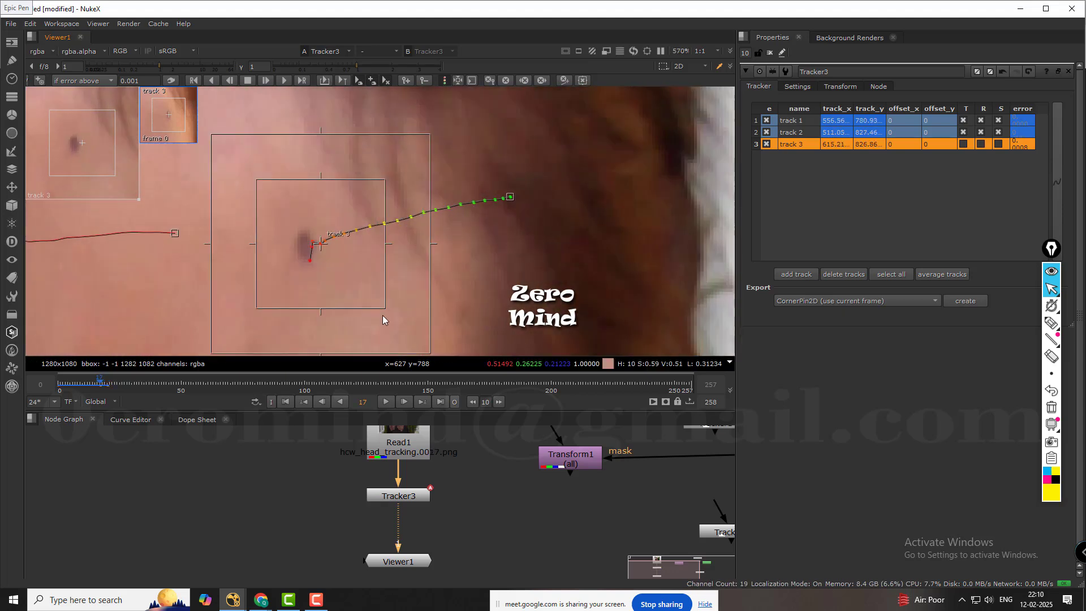
pyautogui.press('Left')
pyautogui.press('Left')
pyautogui.press('Left')
pyautogui.press('Left')
pyautogui.press('Left')
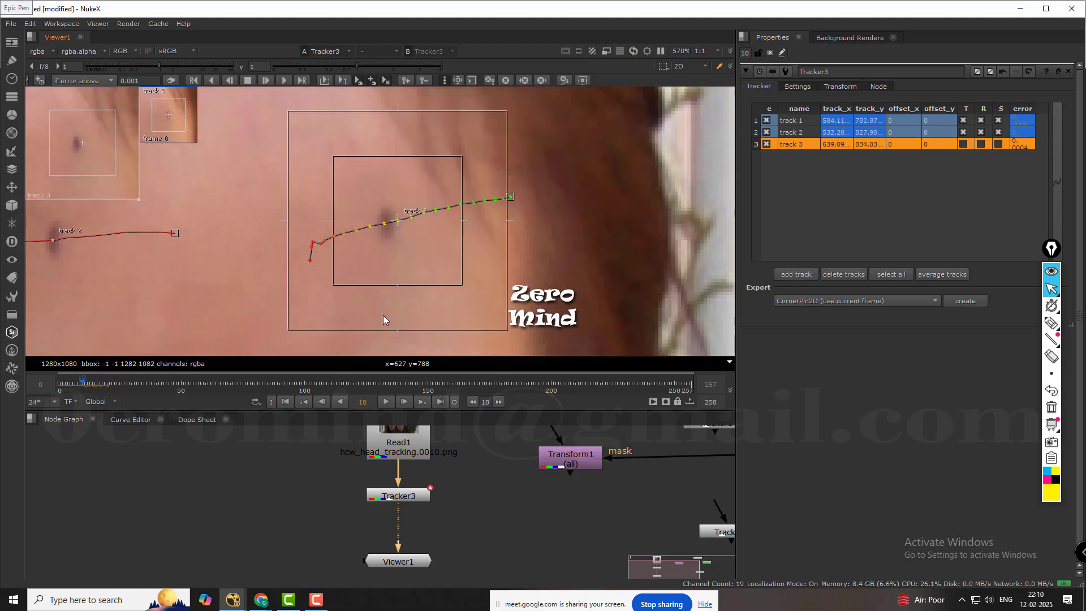
pyautogui.press('Left')
pyautogui.press('Left')
pyautogui.press('Left')
pyautogui.press('Left')
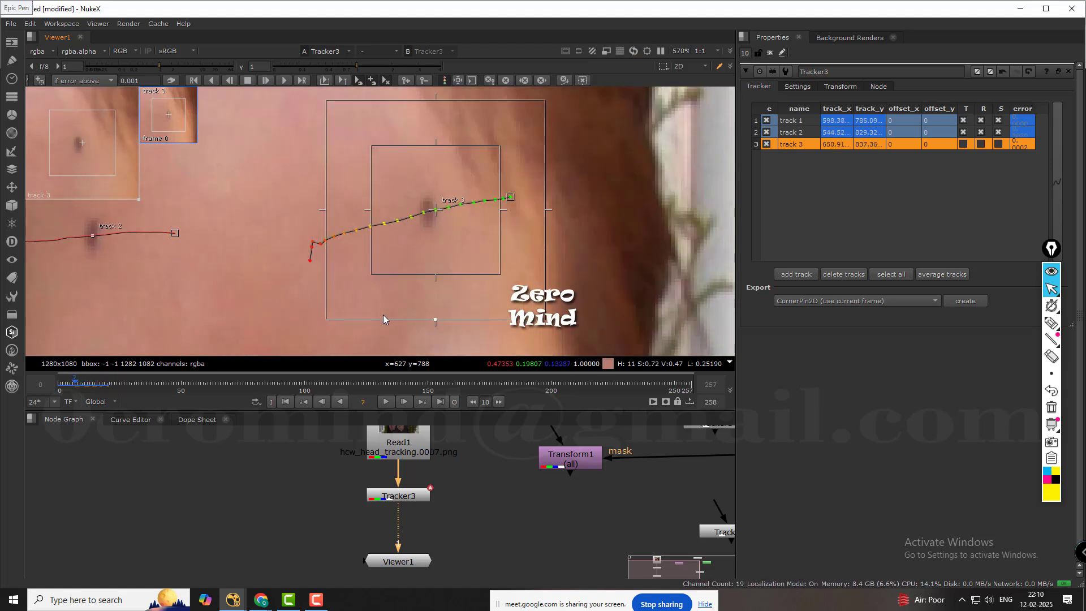
pyautogui.press('Left')
pyautogui.press('Left')
pyautogui.press('Left')
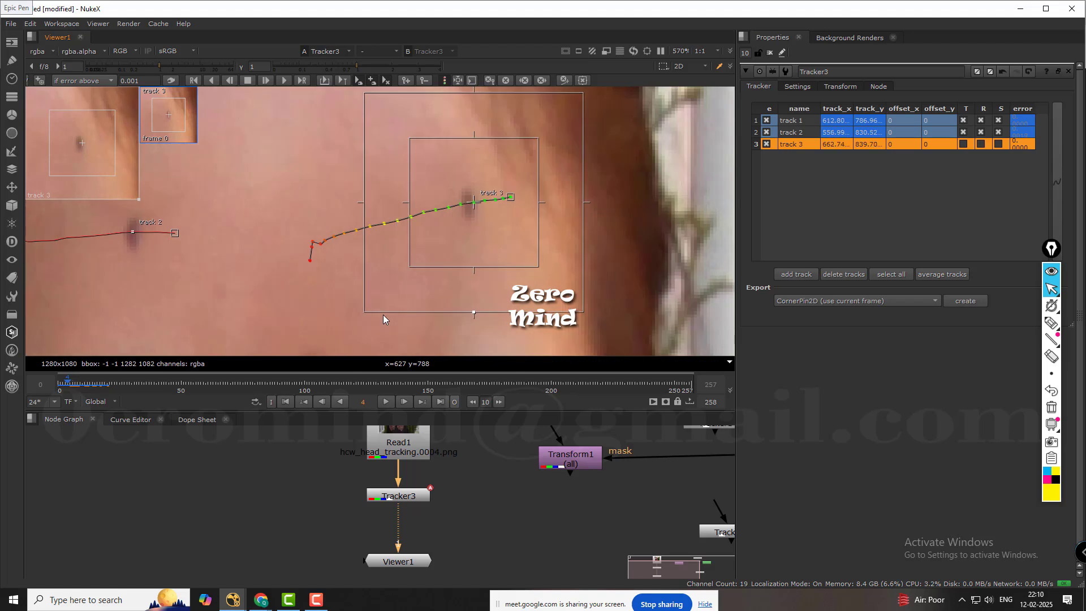
pyautogui.press('Left')
pyautogui.press('Left')
pyautogui.press('Left')
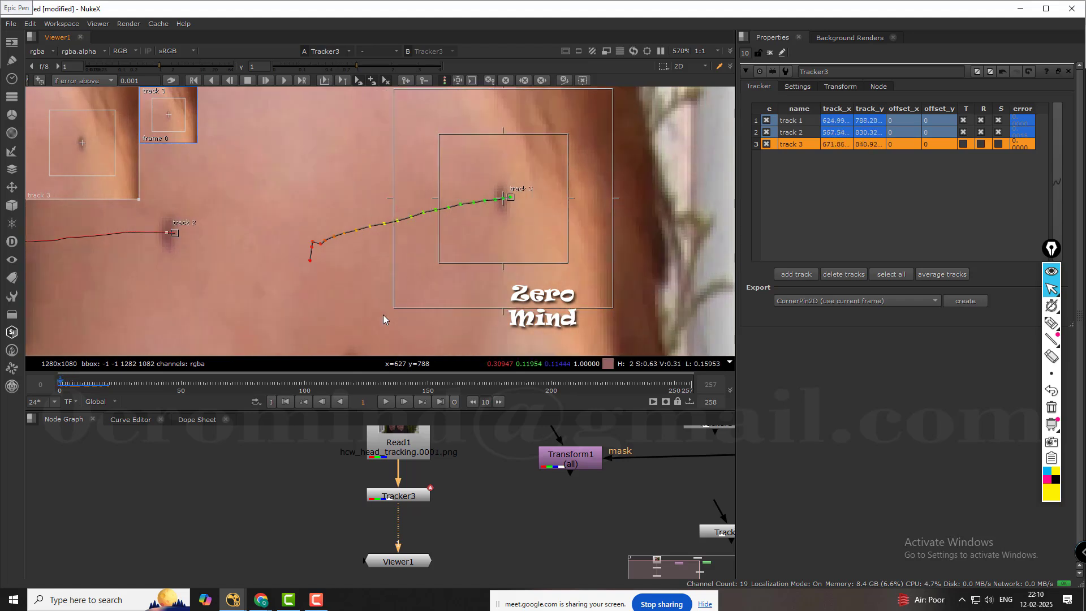
# Recentre track 3 on its forehead mark at frames 2 and 3, then retrack it backward to frame 2.
pyautogui.press('Right')
pyautogui.scroll(5, 562, 174)
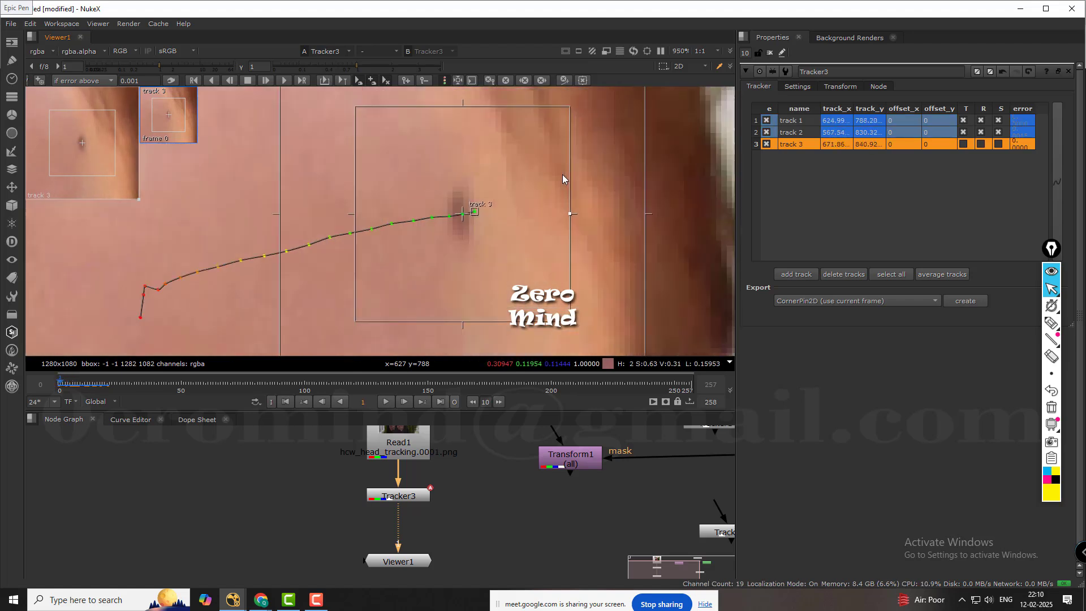
pyautogui.press('Right')
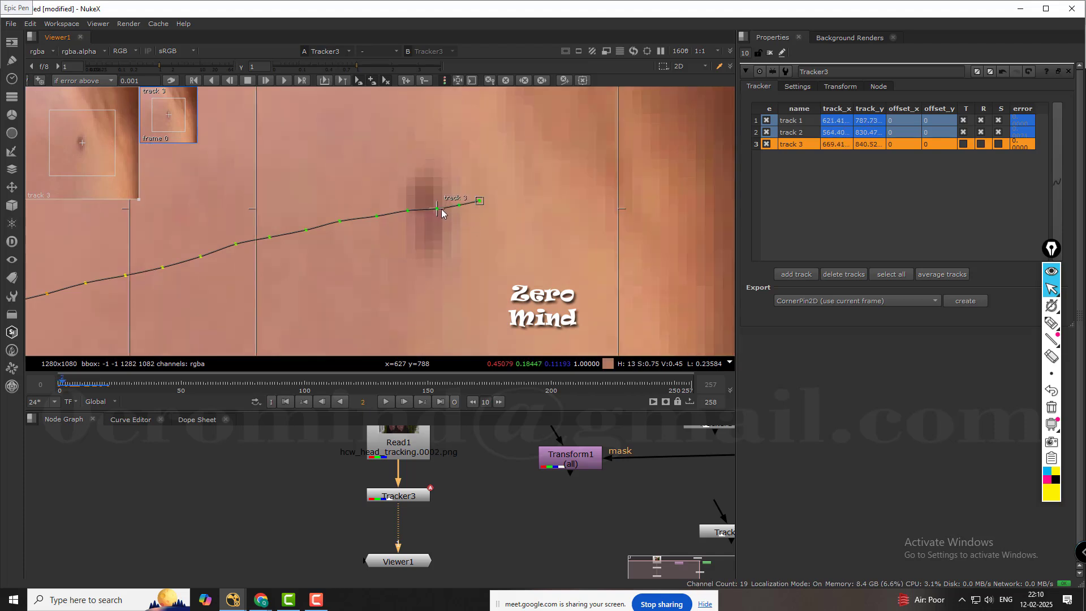
pyautogui.moveTo(441, 210); pyautogui.dragTo(398, 212)
pyautogui.press('Right')
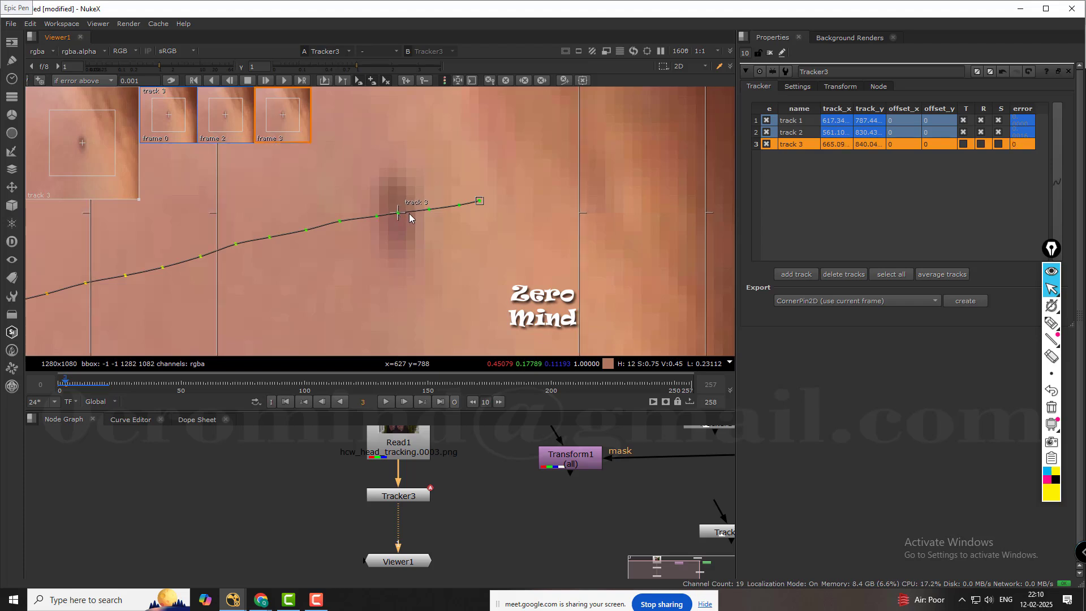
pyautogui.click(231, 81)
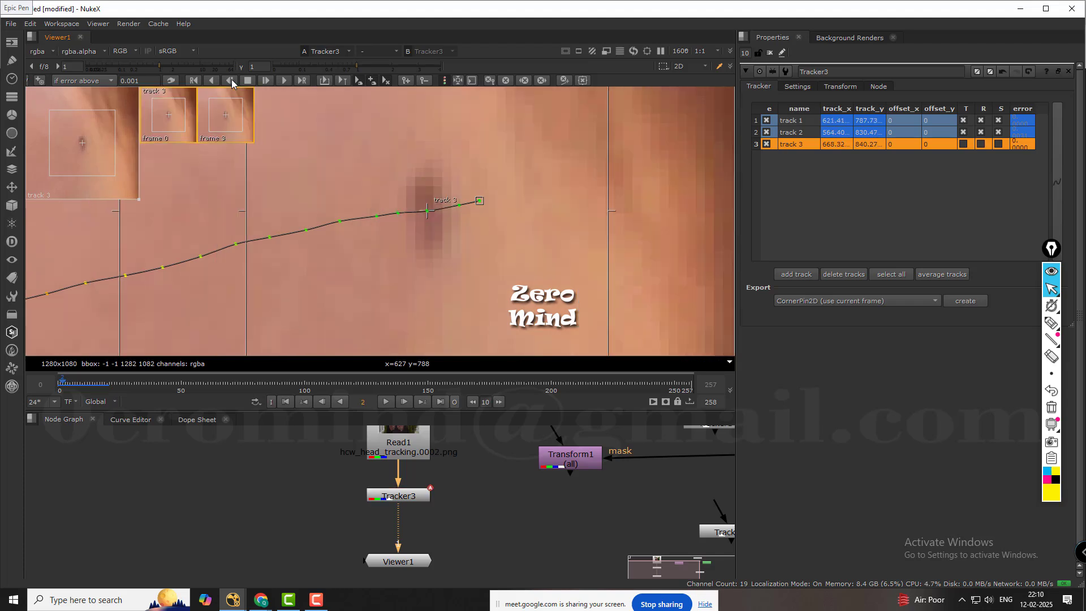
# Retrack track 3 forward one frame at a time from frame 2 to frame 10.
pyautogui.click(265, 81)
pyautogui.click(266, 81)
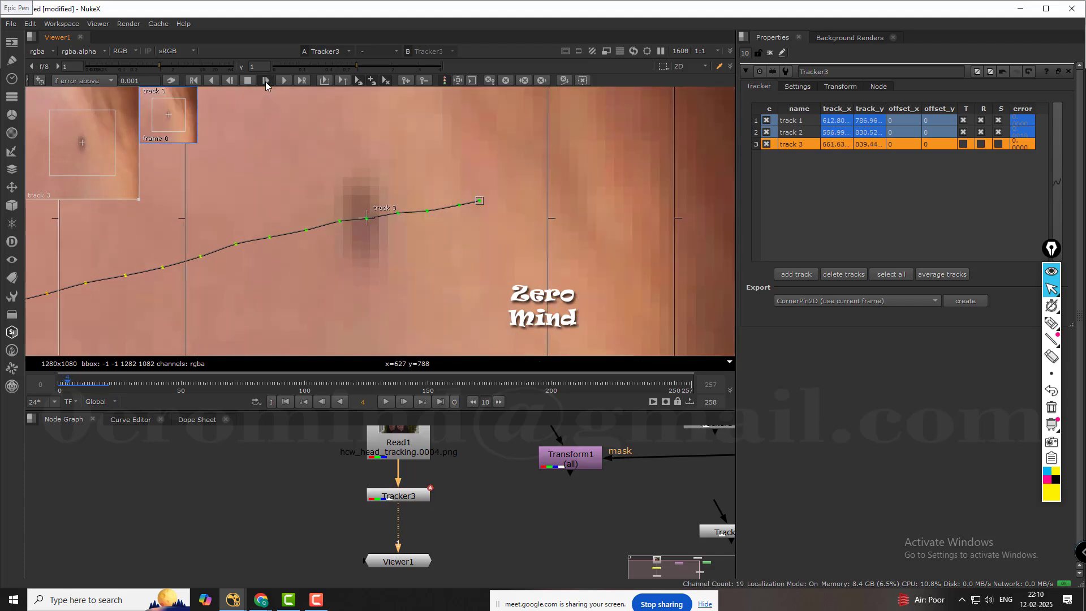
pyautogui.click(265, 81)
pyautogui.click(266, 81)
pyautogui.click(265, 81)
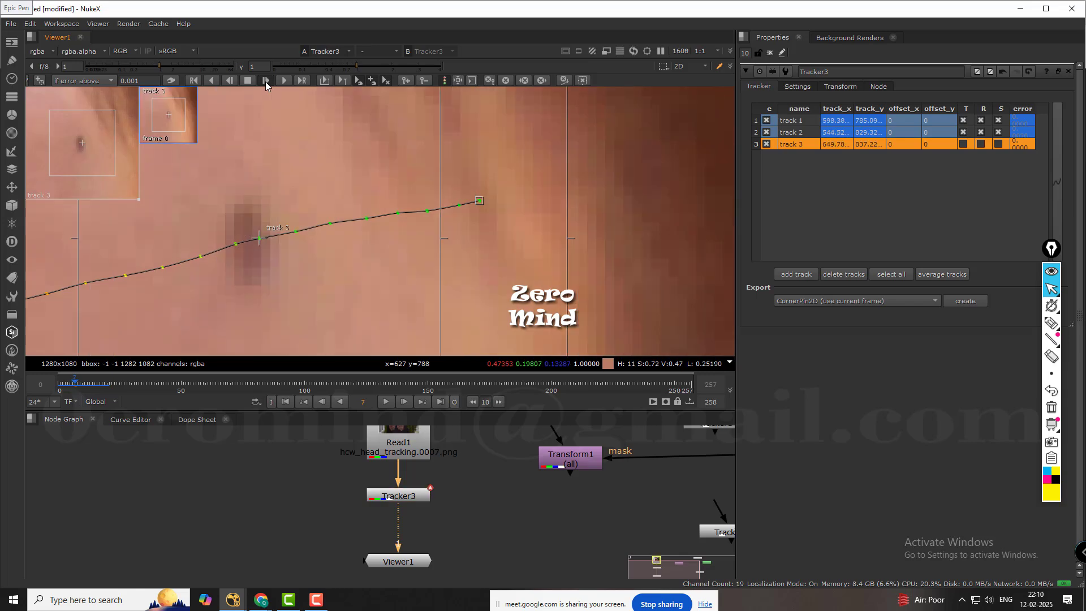
pyautogui.click(266, 81)
pyautogui.click(266, 81)
pyautogui.click(266, 80)
# Recentre track 3 on its dark forehead mark at frame 10.
pyautogui.scroll(-2, 341, 200)
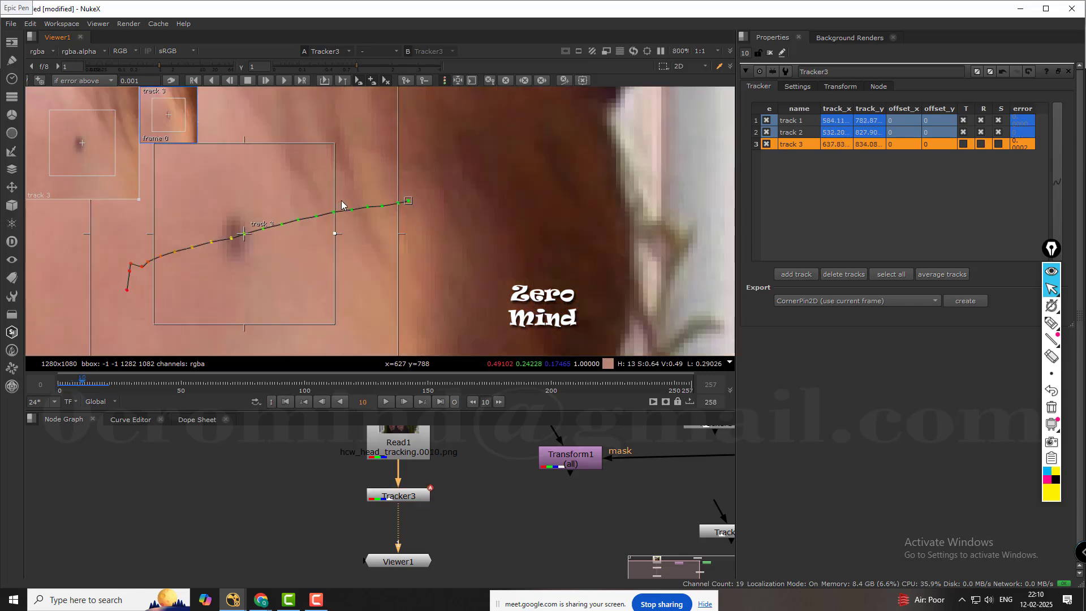
pyautogui.scroll(-2, 341, 201)
pyautogui.moveTo(296, 211); pyautogui.dragTo(364, 199, button='middle')
pyautogui.scroll(4, 363, 209)
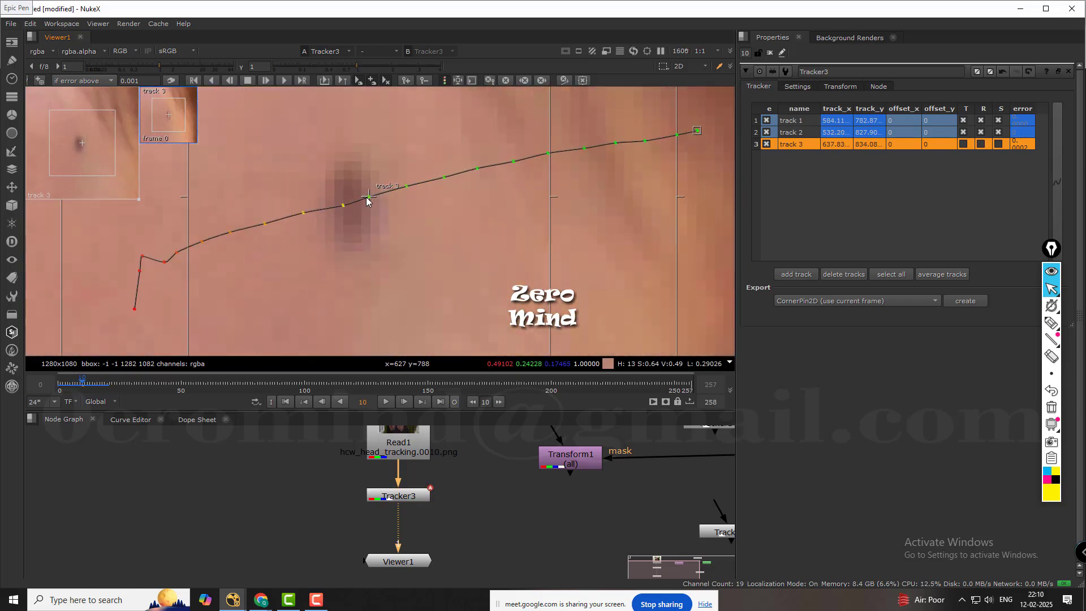
pyautogui.moveTo(367, 201); pyautogui.dragTo(352, 204)
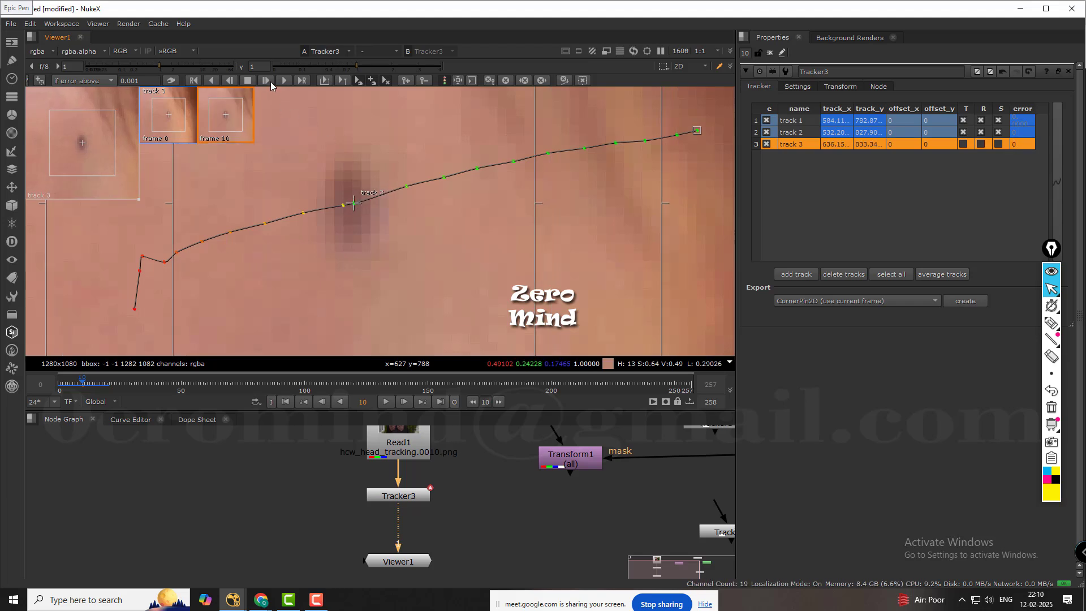
# Retrack track 3 forward one frame at a time from frame 10 to frame 20.
pyautogui.click(269, 79)
pyautogui.click(270, 79)
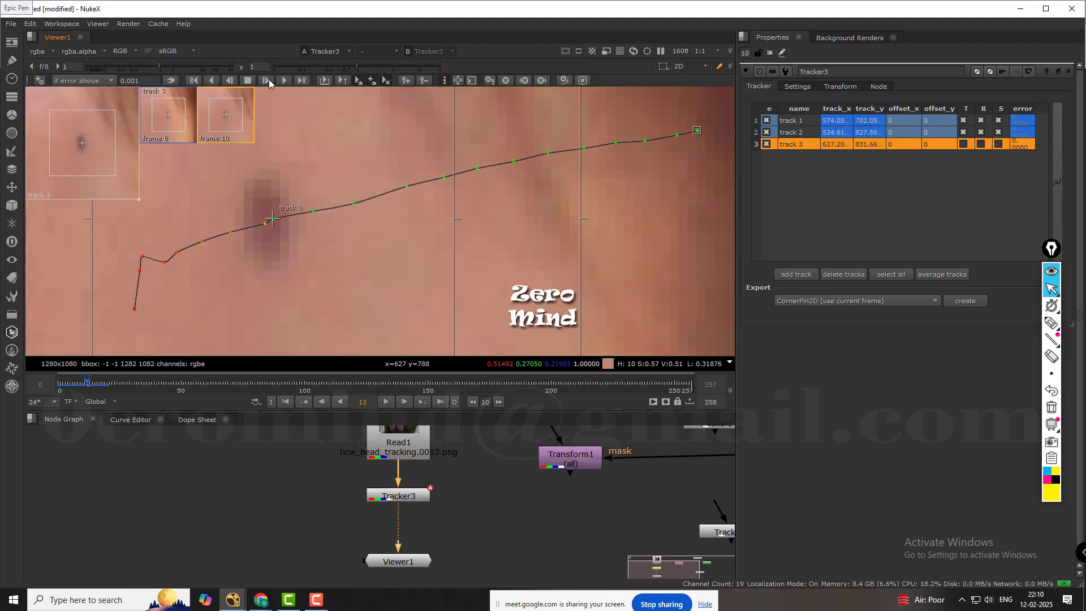
pyautogui.click(269, 79)
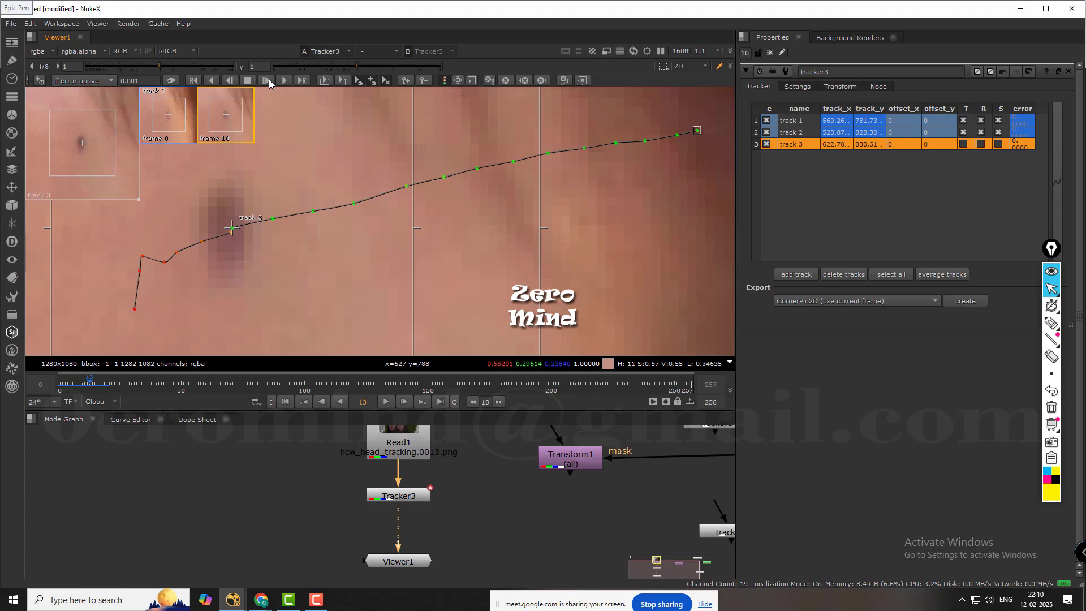
pyautogui.click(269, 79)
pyautogui.click(269, 79)
pyautogui.click(269, 79)
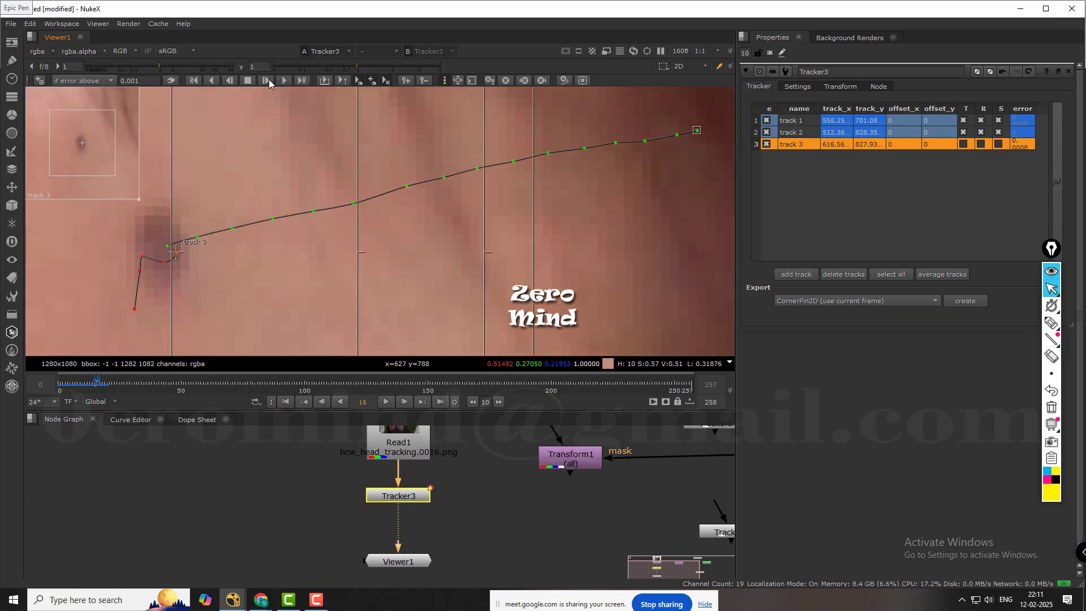
pyautogui.click(269, 79)
pyautogui.click(269, 79)
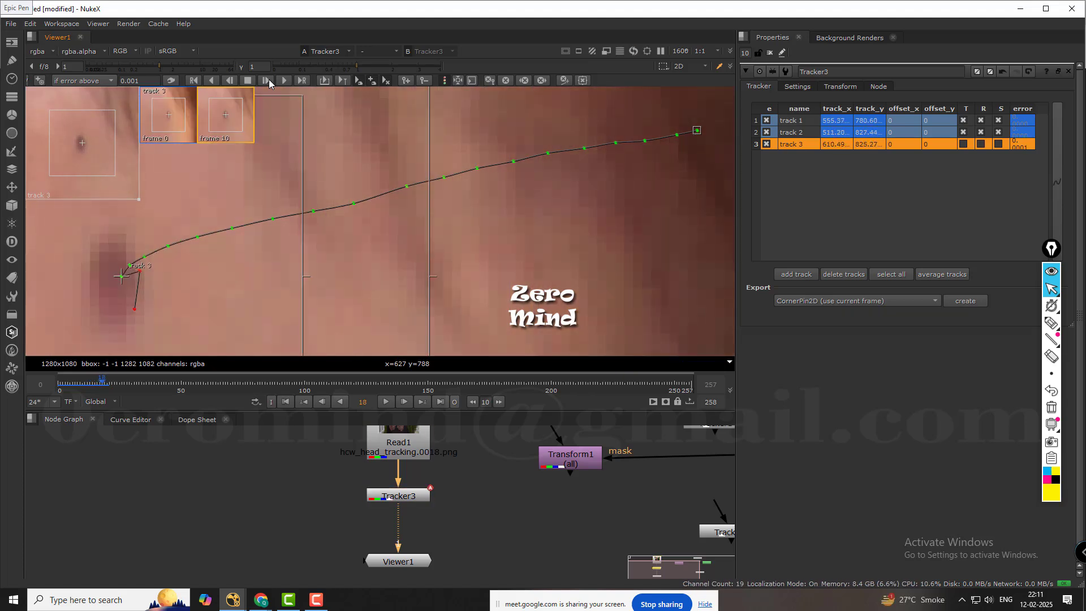
pyautogui.click(269, 79)
pyautogui.click(269, 79)
# Enable translate, rotate and scale for track 3 and clear the track selection.
pyautogui.scroll(-10, 345, 141)
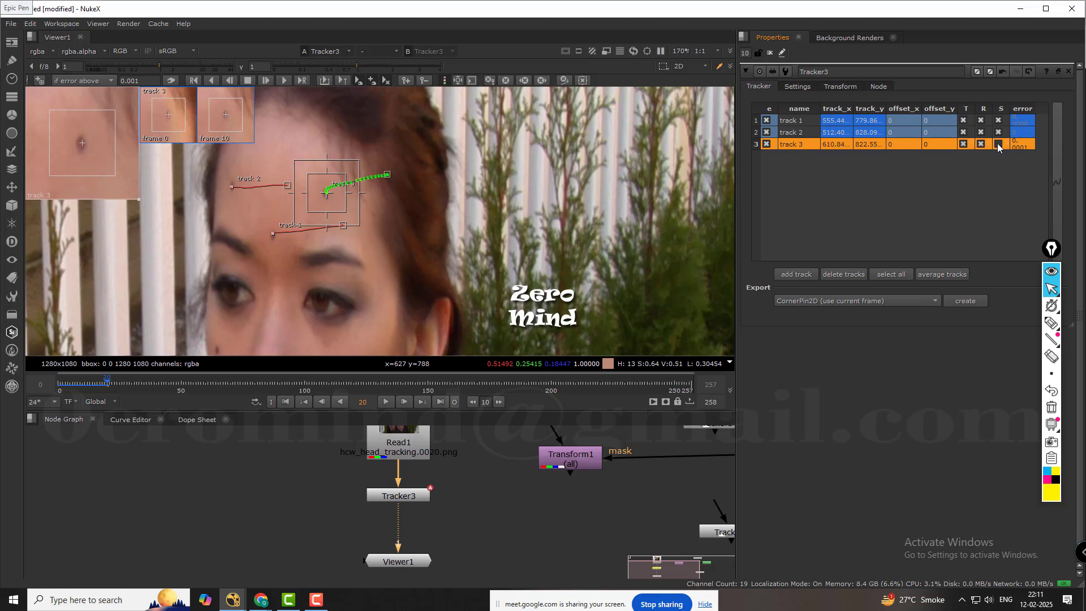
pyautogui.click(831, 194)
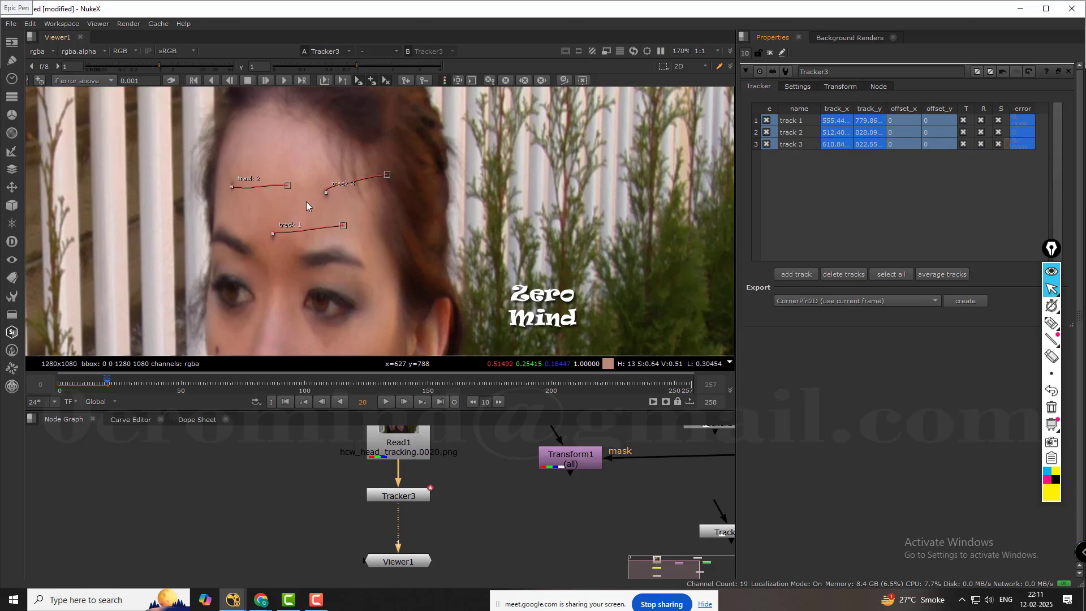
pyautogui.scroll(2, 285, 204)
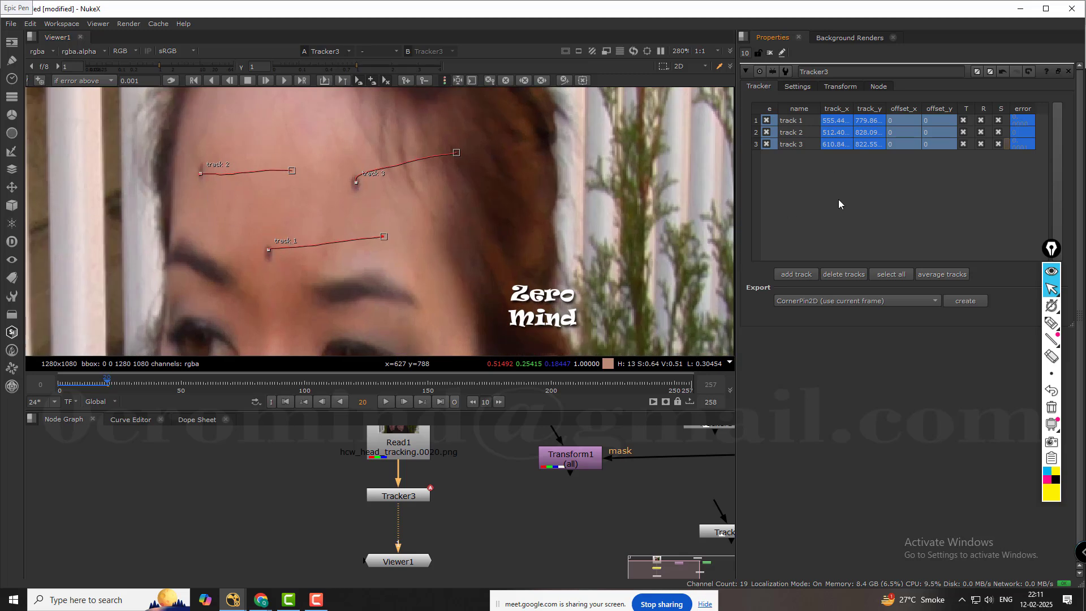
# Average all three tracks into a new track and examine its path on the forehead.
pyautogui.click(903, 275)
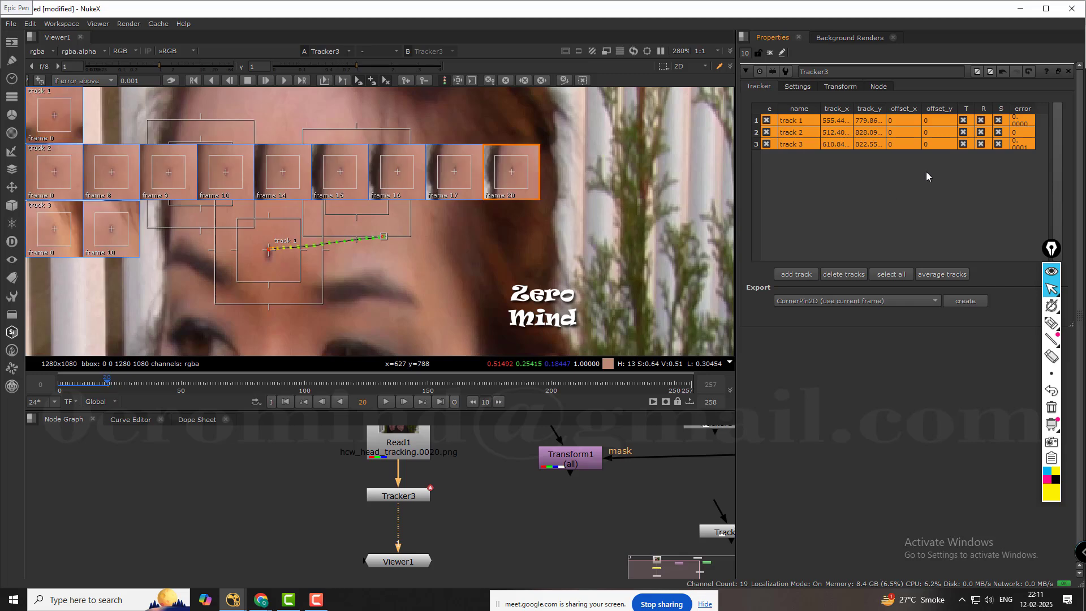
pyautogui.click(952, 274)
pyautogui.scroll(3, 312, 225)
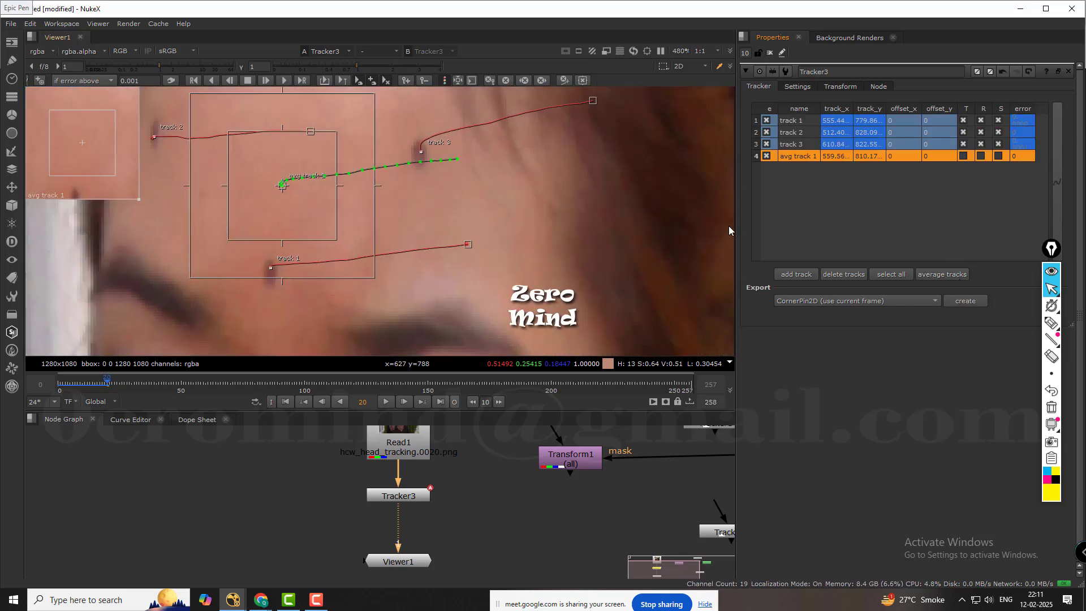
pyautogui.click(819, 168)
pyautogui.click(805, 160)
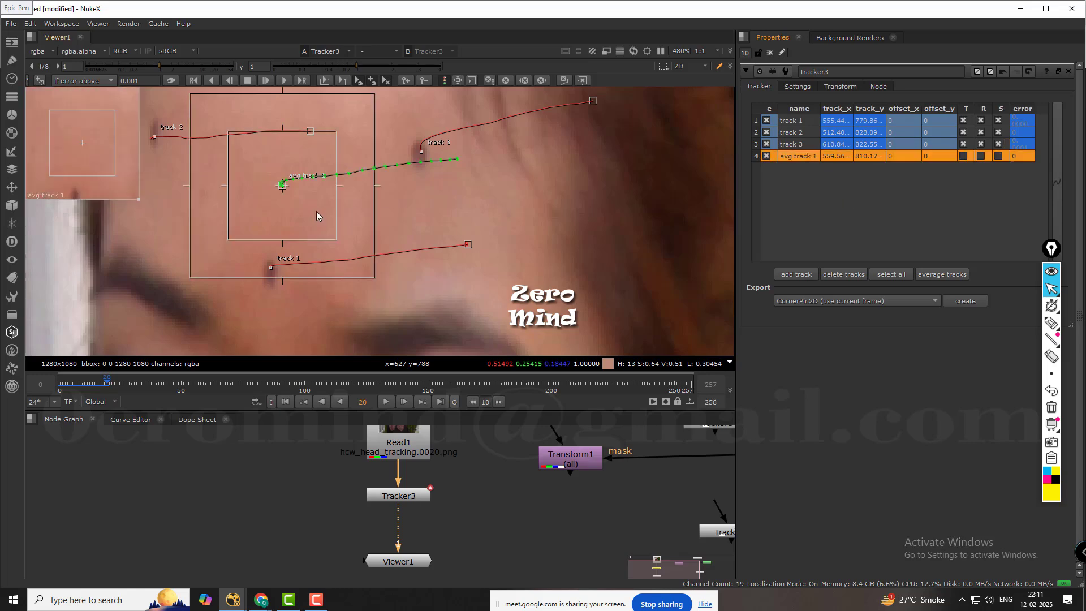
pyautogui.scroll(7, 283, 187)
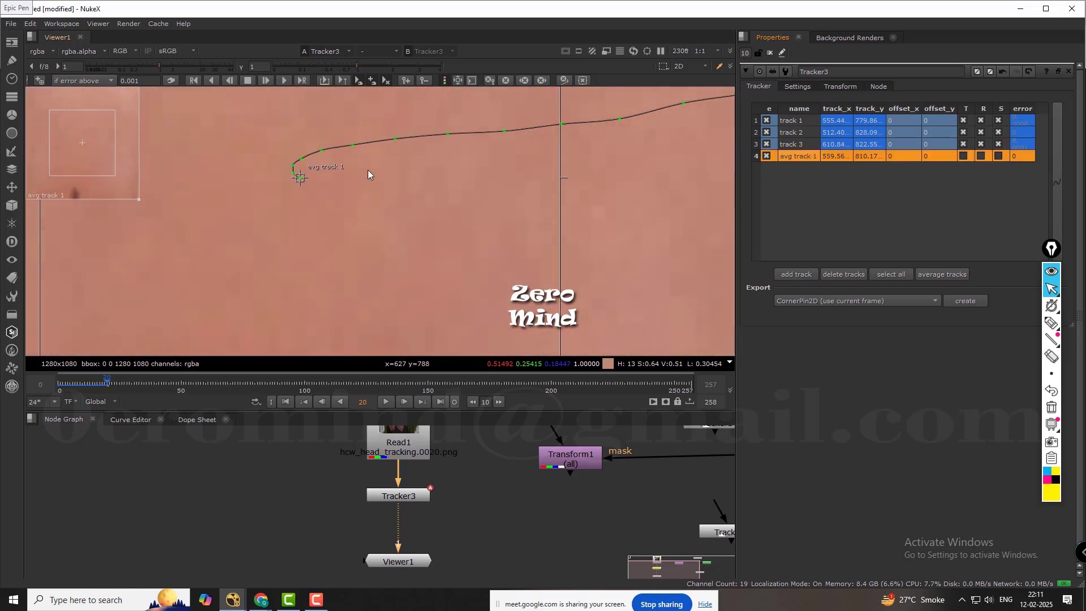
pyautogui.scroll(-9, 368, 169)
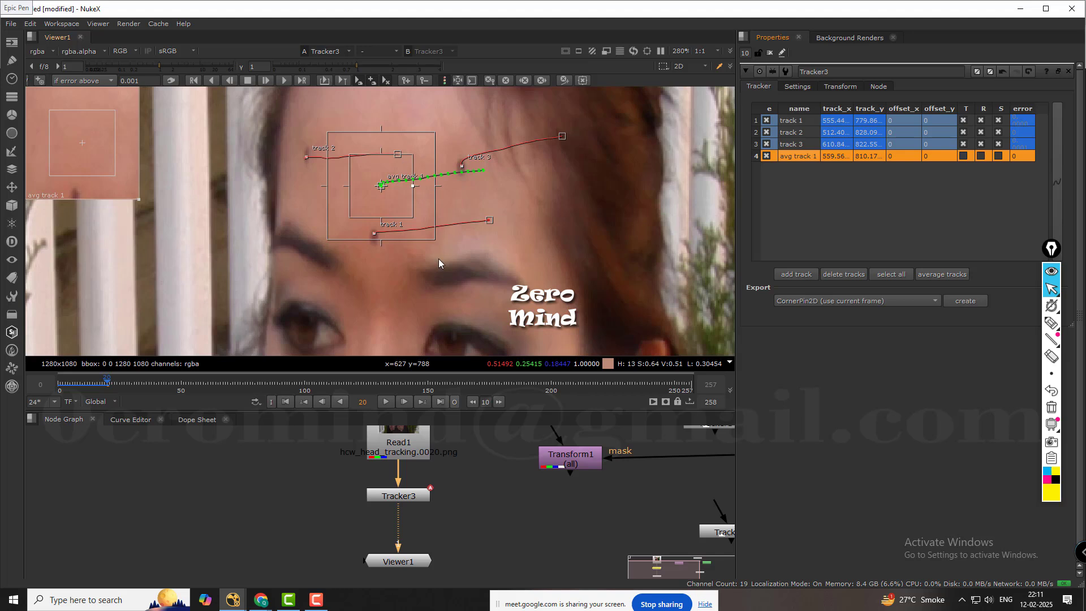
pyautogui.moveTo(559, 206); pyautogui.dragTo(450, 209, button='middle')
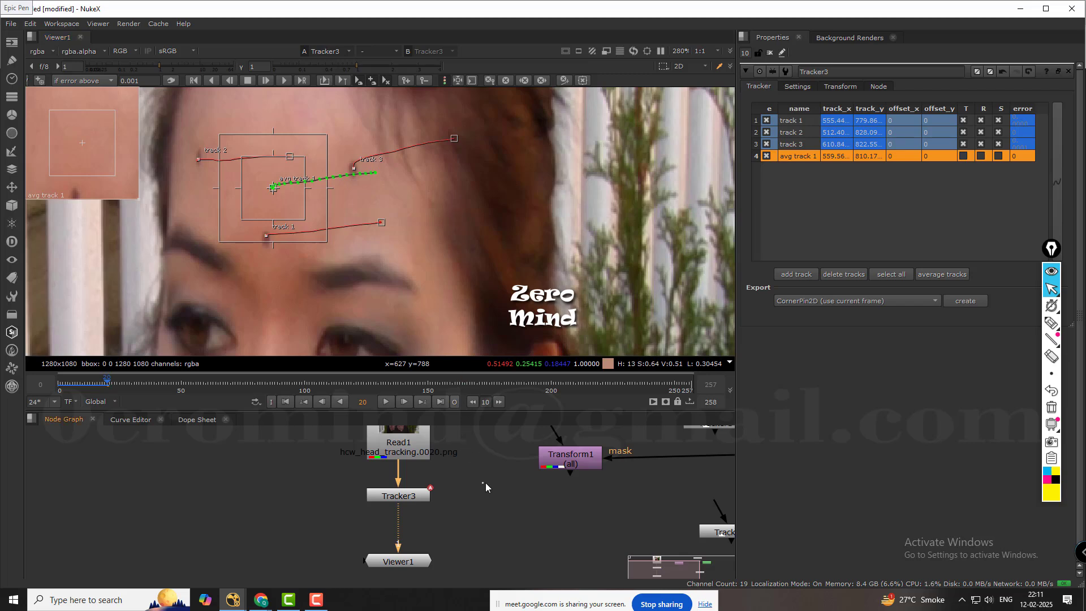
# Move the Tracker2 node to just below the Transform1 node in the node graph.
pyautogui.moveTo(485, 483); pyautogui.dragTo(432, 466, button='middle')
pyautogui.scroll(-2, 429, 260)
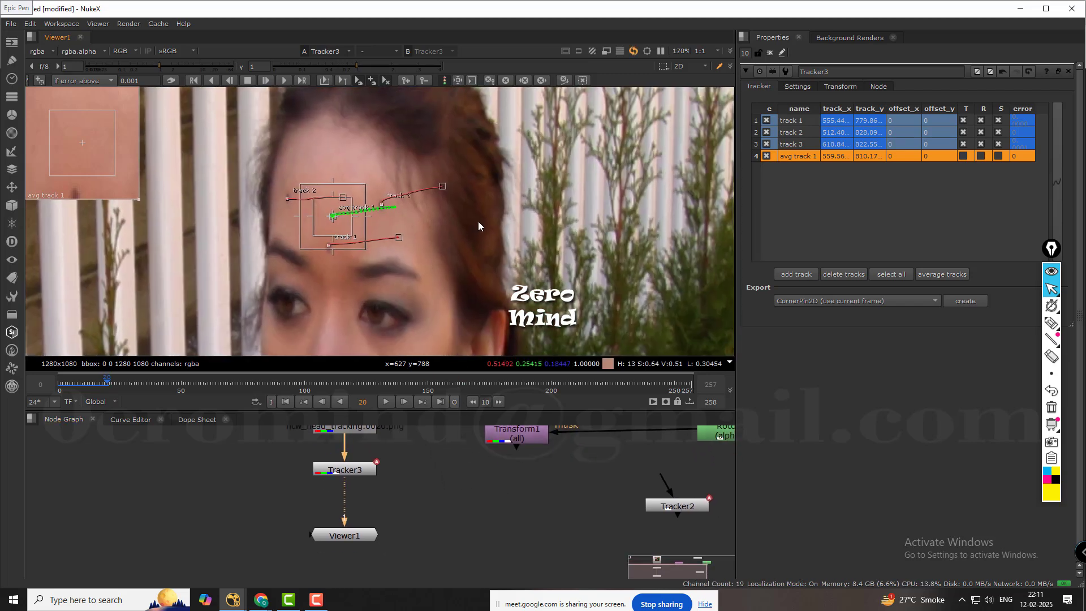
pyautogui.moveTo(505, 224); pyautogui.dragTo(502, 219, button='middle')
pyautogui.moveTo(523, 530); pyautogui.dragTo(446, 546, button='middle')
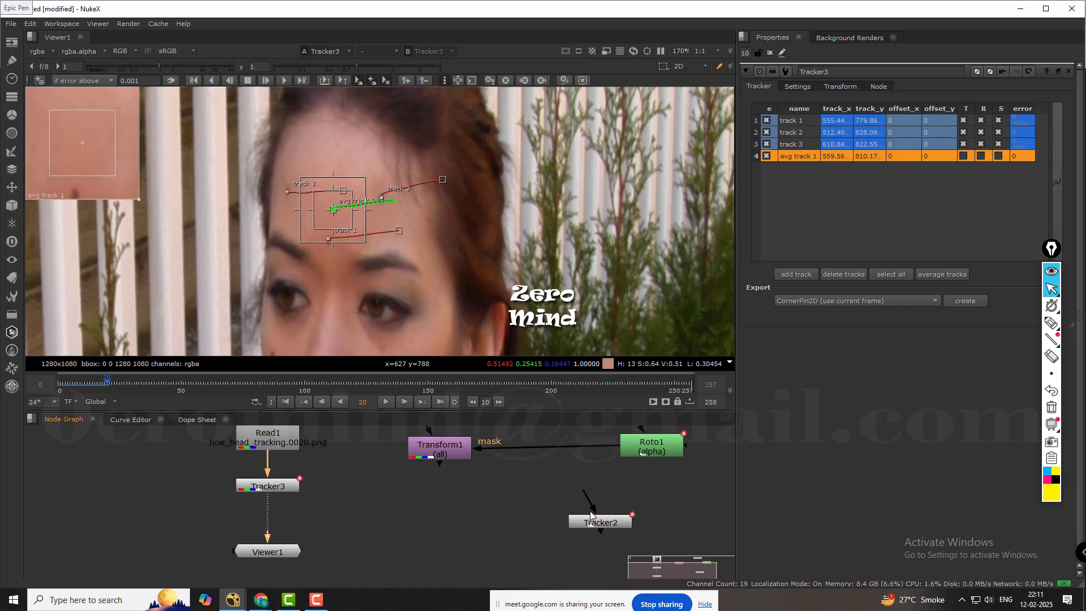
pyautogui.moveTo(602, 523); pyautogui.dragTo(405, 496)
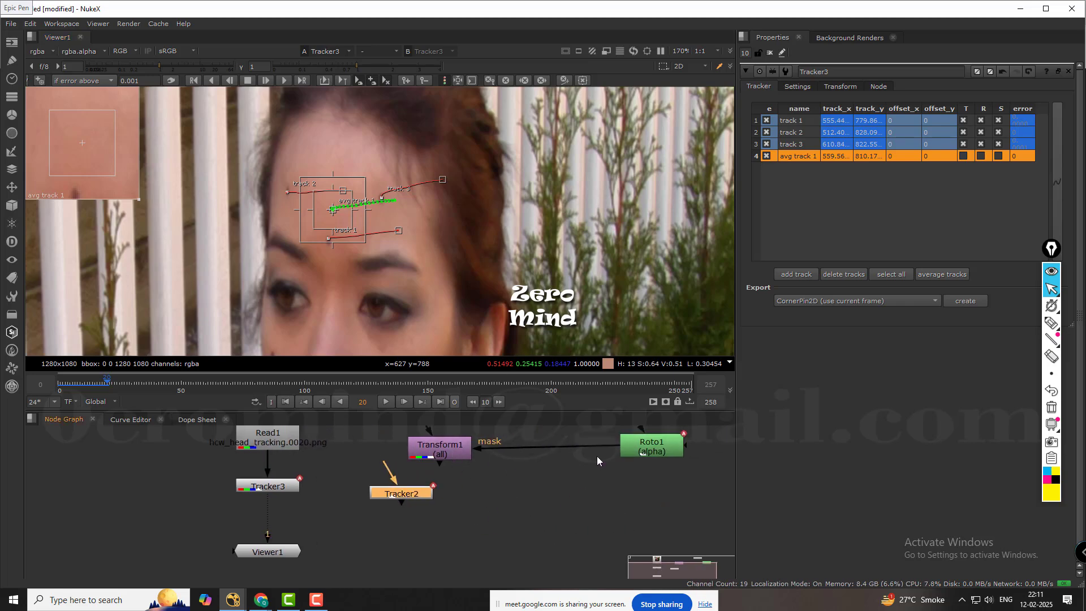
pyautogui.moveTo(661, 446); pyautogui.dragTo(623, 474, button='middle')
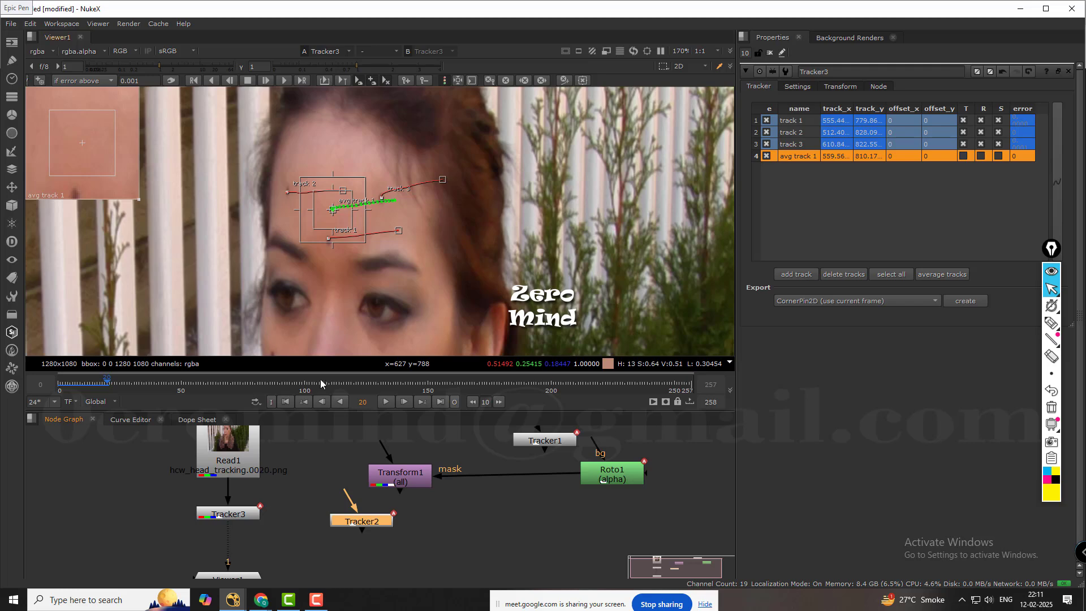
# Scrub through the later part of the head footage and back to frame 17 to examine the tracks.
pyautogui.moveTo(306, 385); pyautogui.dragTo(548, 380)
pyautogui.moveTo(617, 395); pyautogui.dragTo(101, 383)
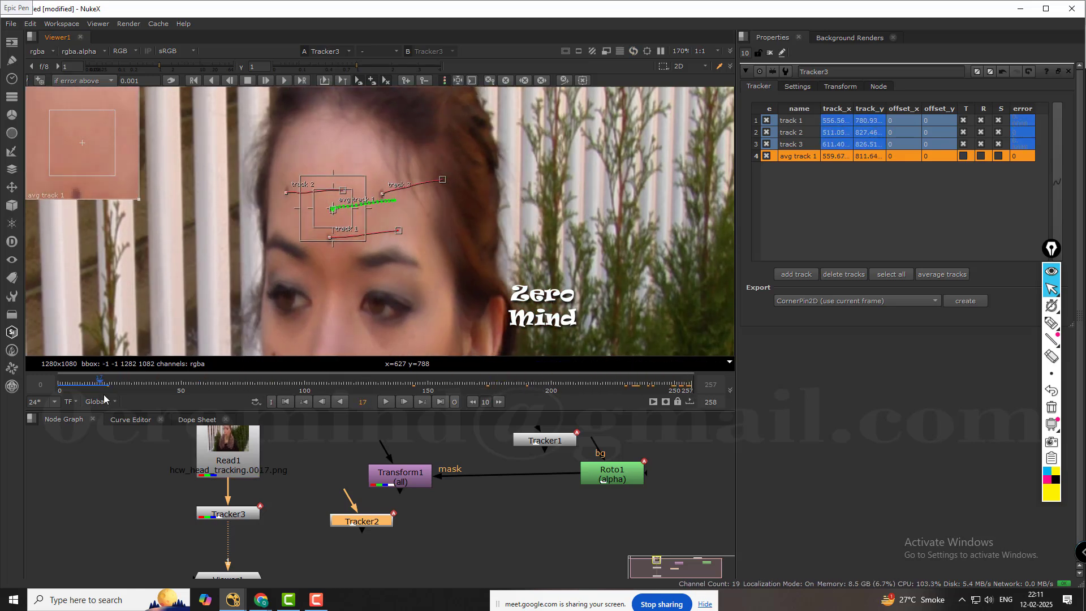
pyautogui.click(316, 600)
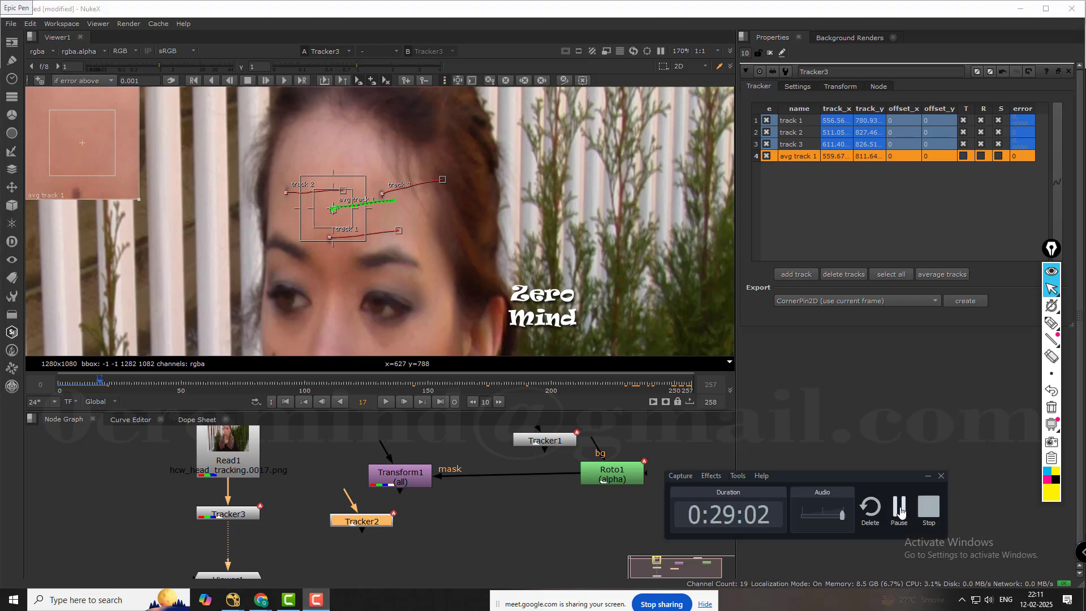